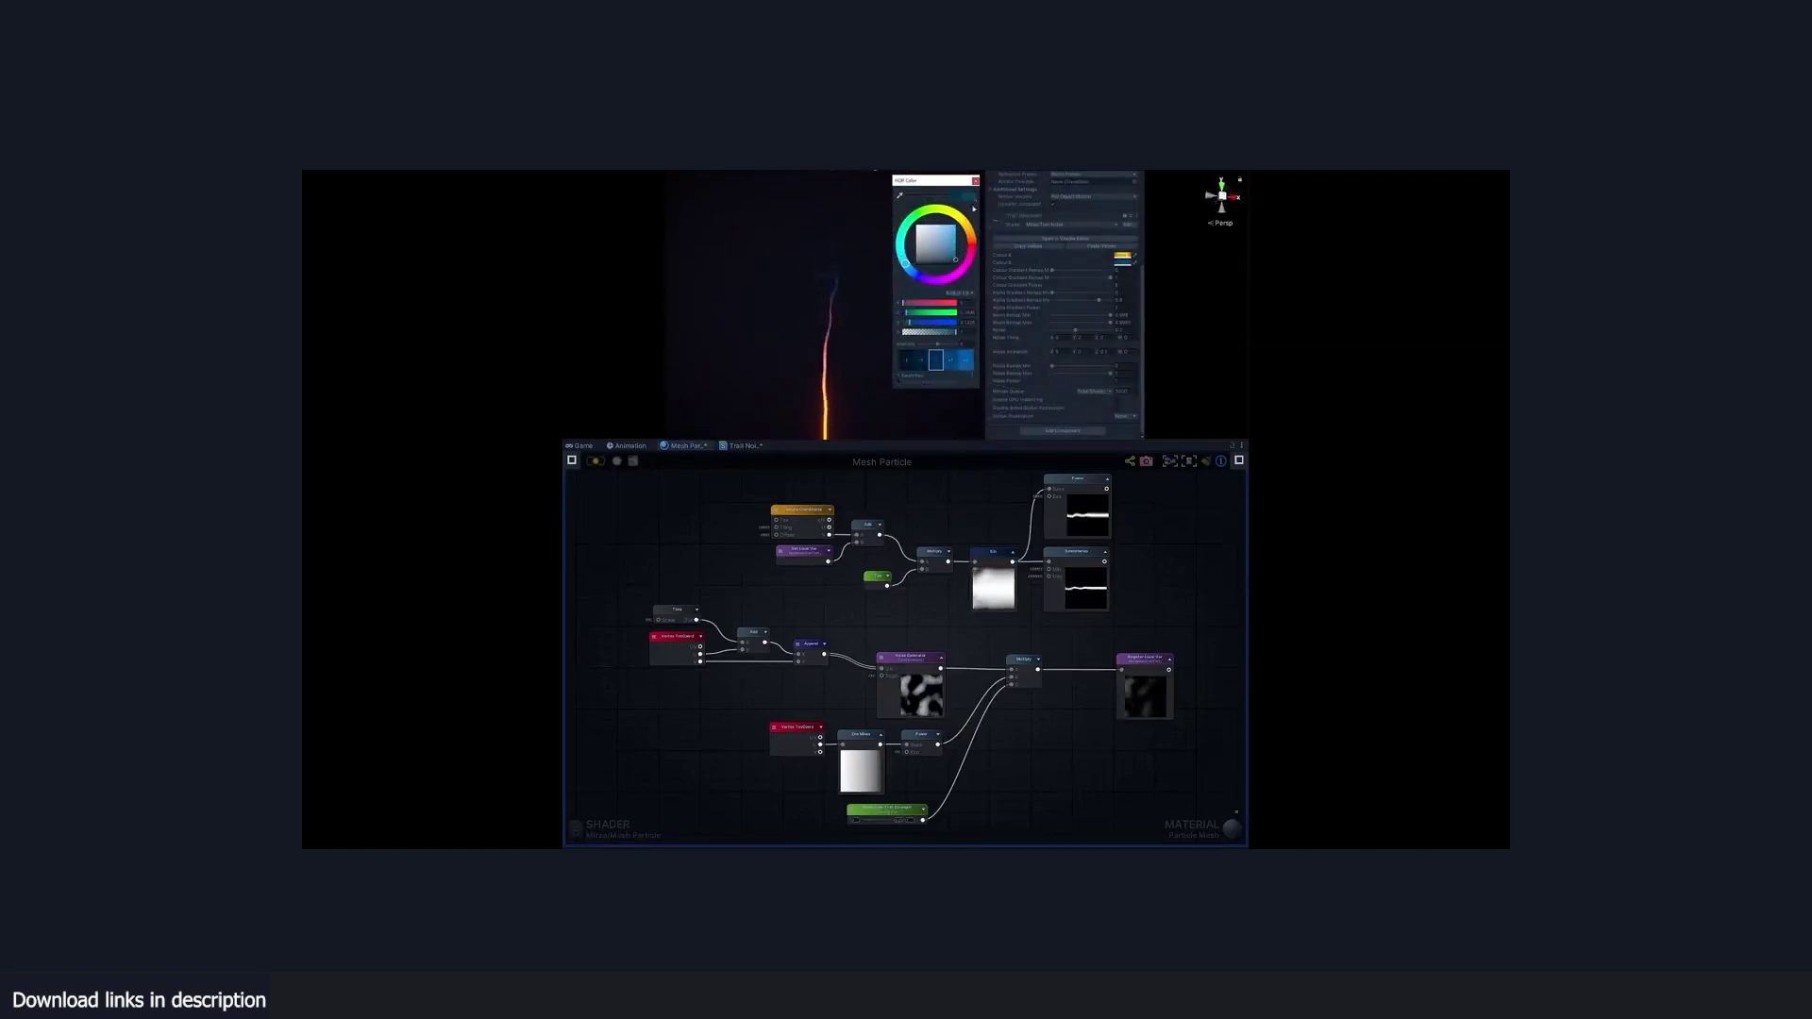
View the finished lightning effect from another angle and compare it with the reference shader video in VLC media player
left_click(976, 180)
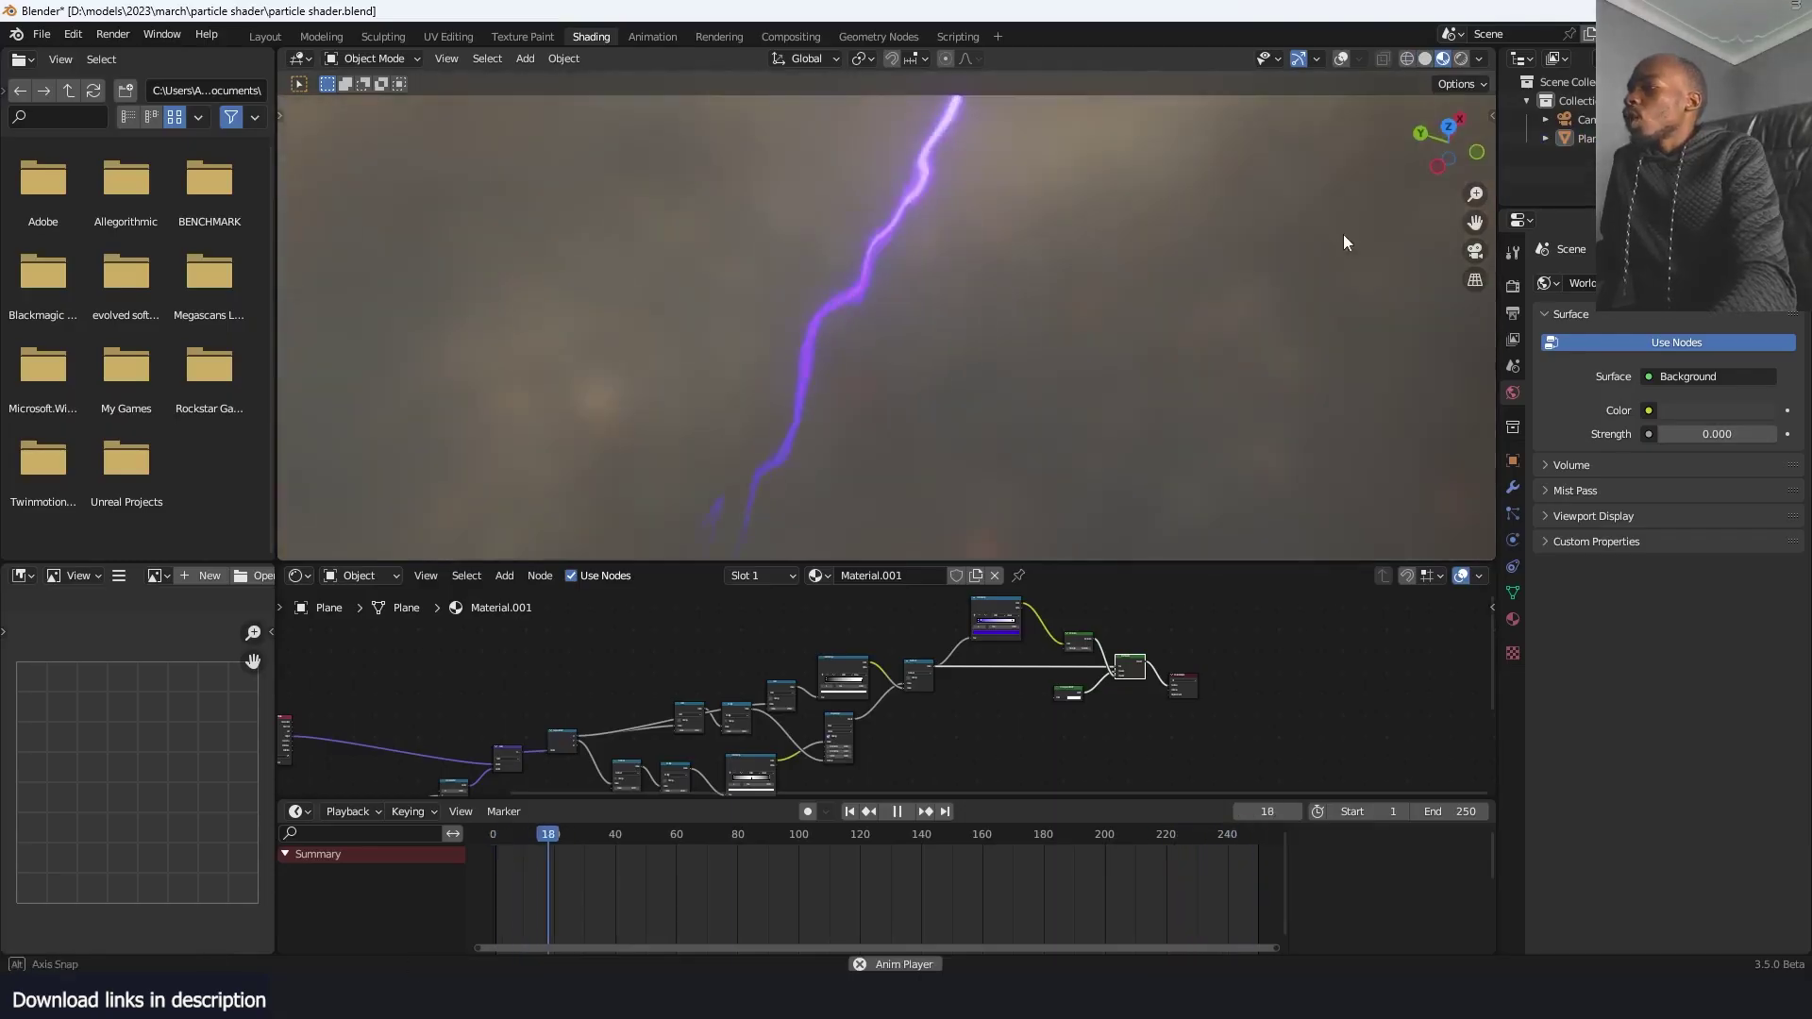
middle_click_drag(1344, 242, 1201, 372)
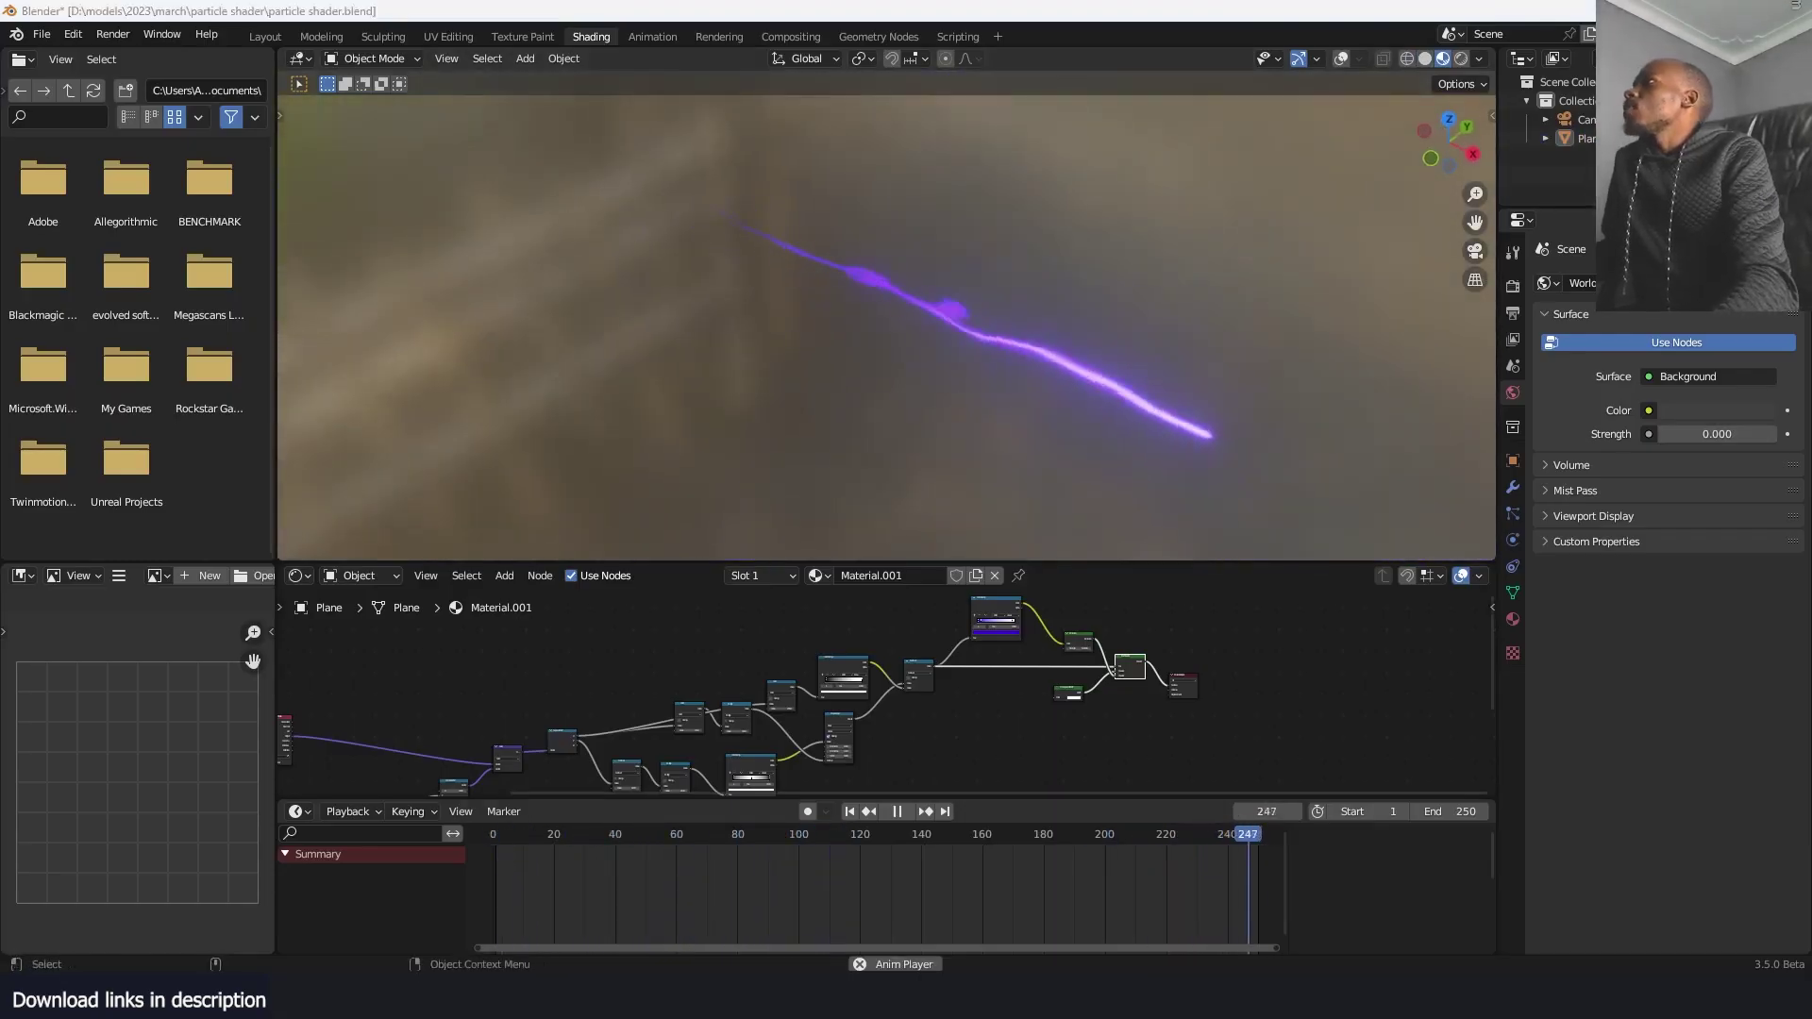
key("alt+Tab")
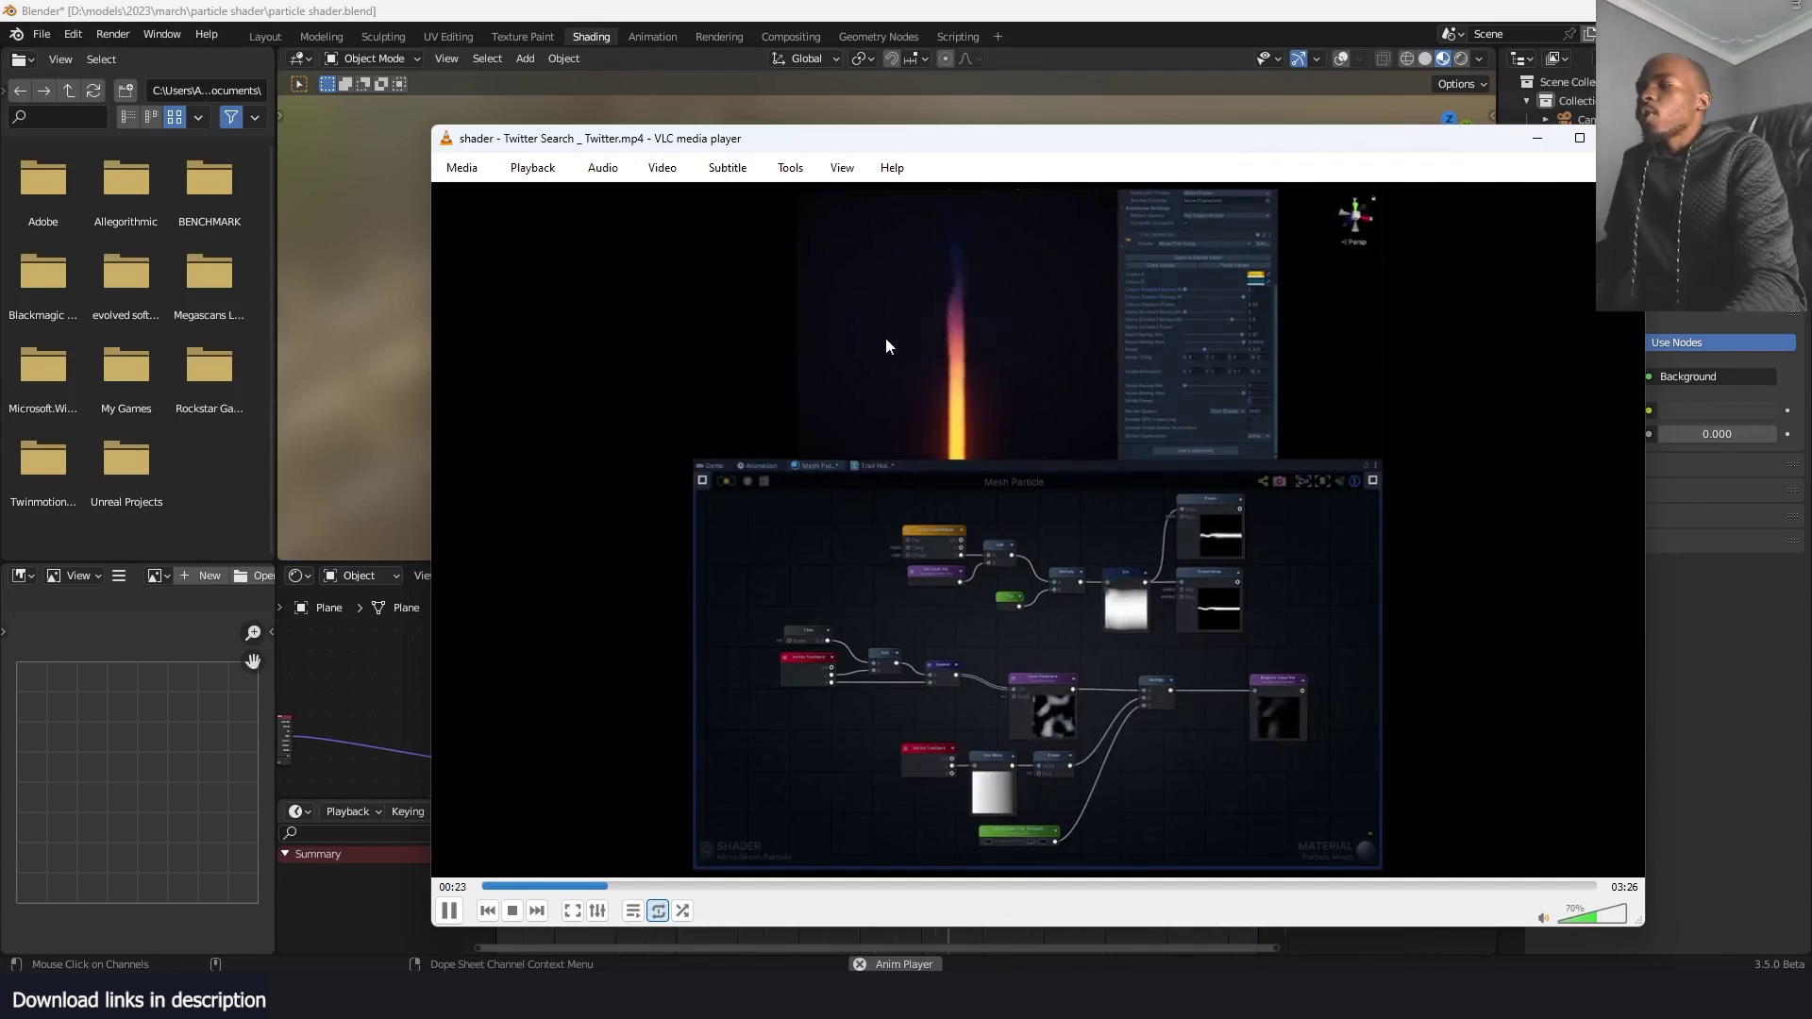
left_click(1367, 395)
Switch back to Blender and start a new General file
left_click(427, 377)
key("ctrl+n")
left_click(894, 365)
left_click(907, 523)
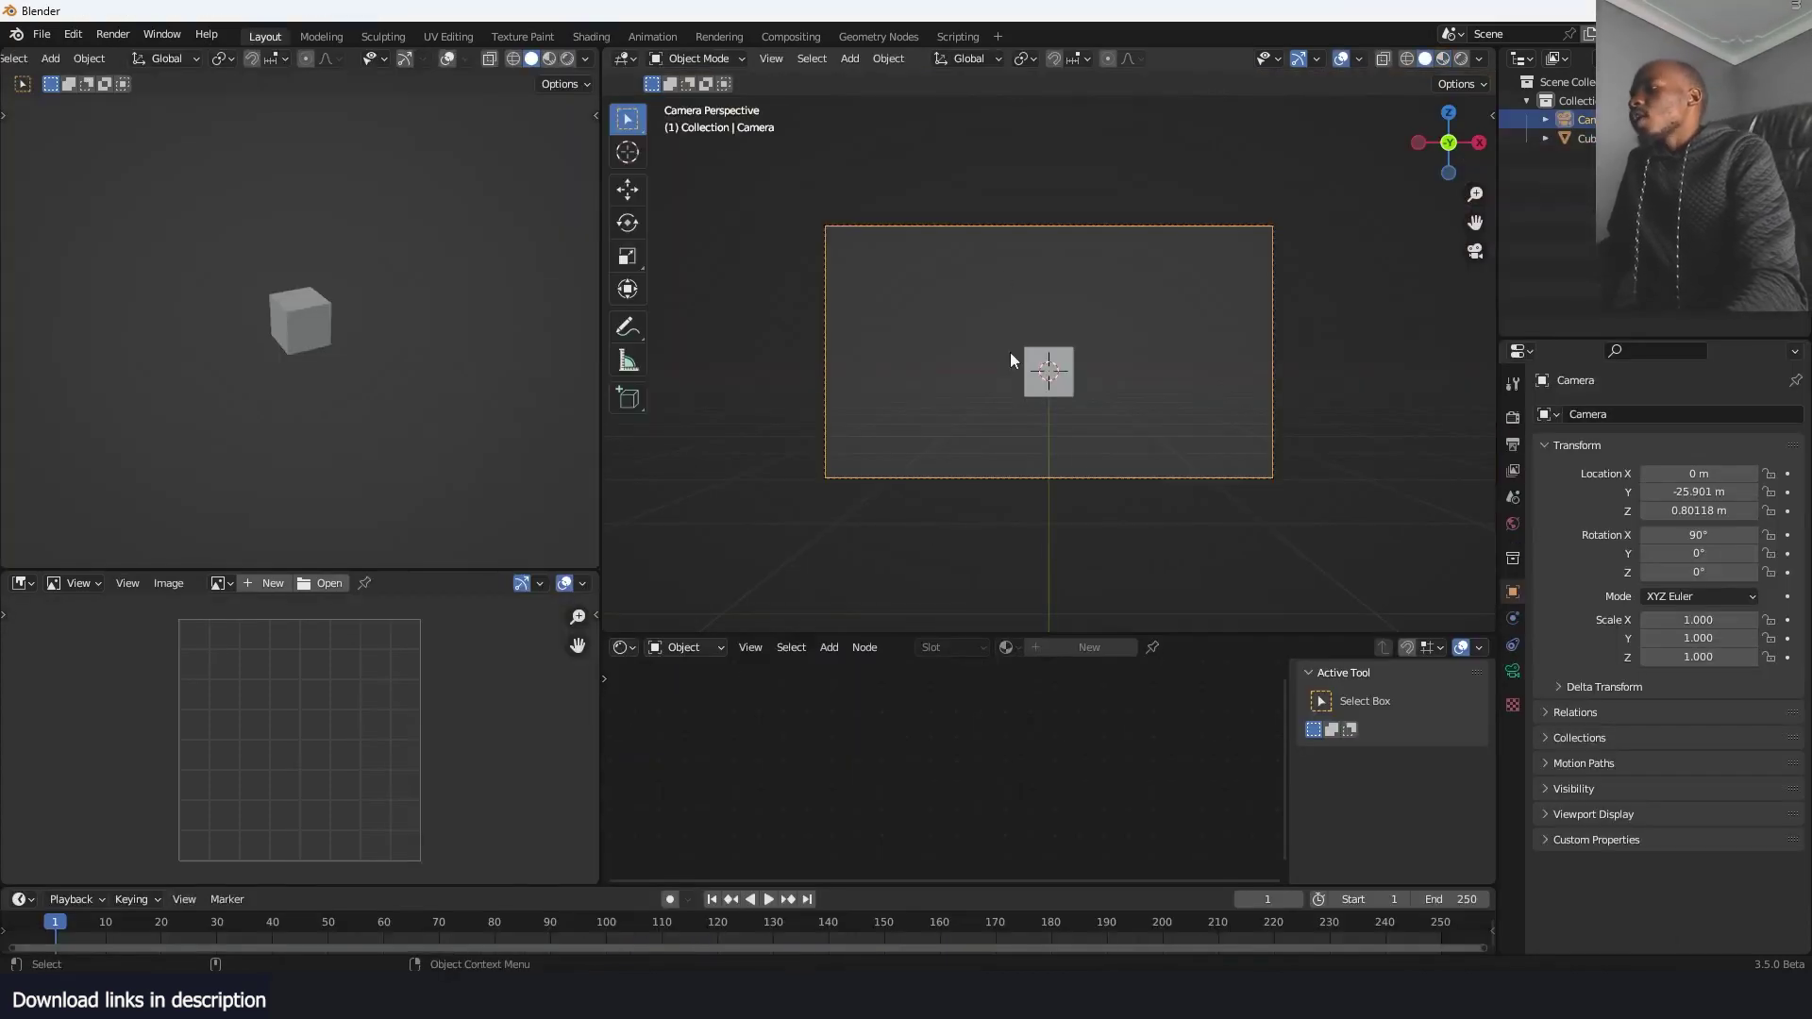
In the Shading workspace, replace the default cube with a plane stretched along the X axis
left_click(590, 35)
key("shift+a")
mouse_move(898, 346)
left_click(971, 347)
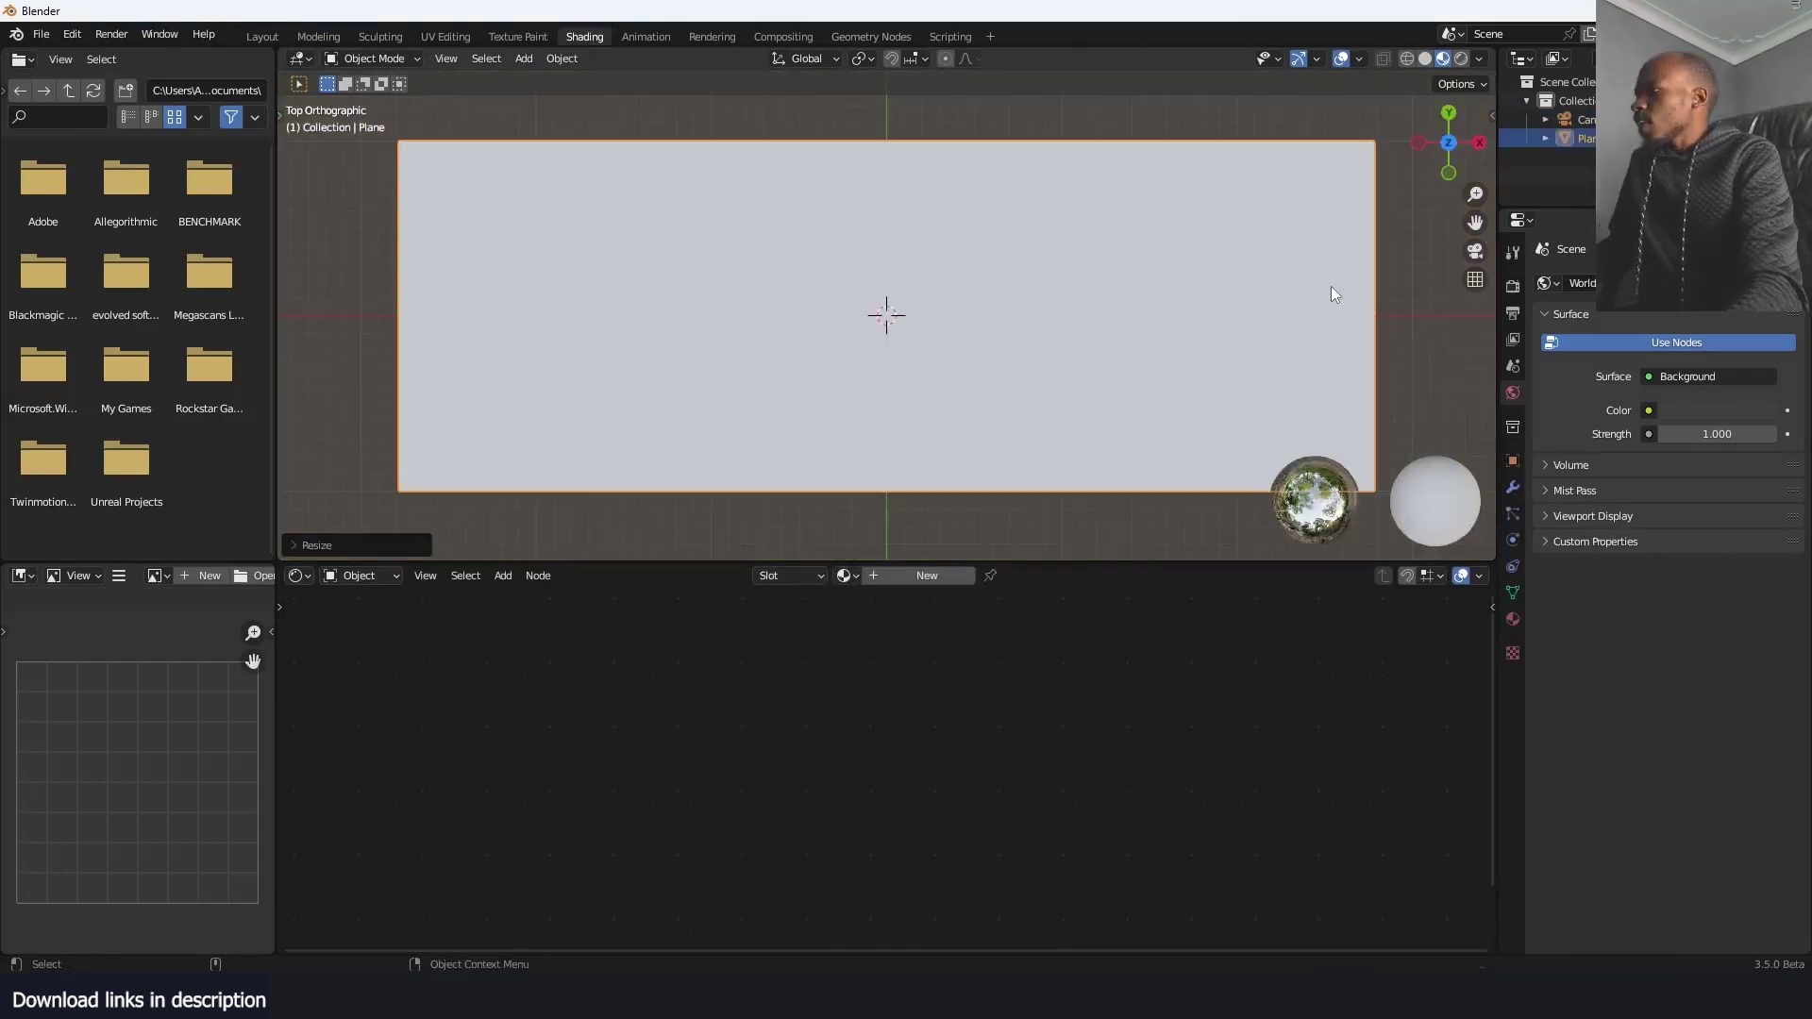
Apply the stretched plane's scale
middle_click_drag(1330, 286, 1264, 340)
key("ctrl+a")
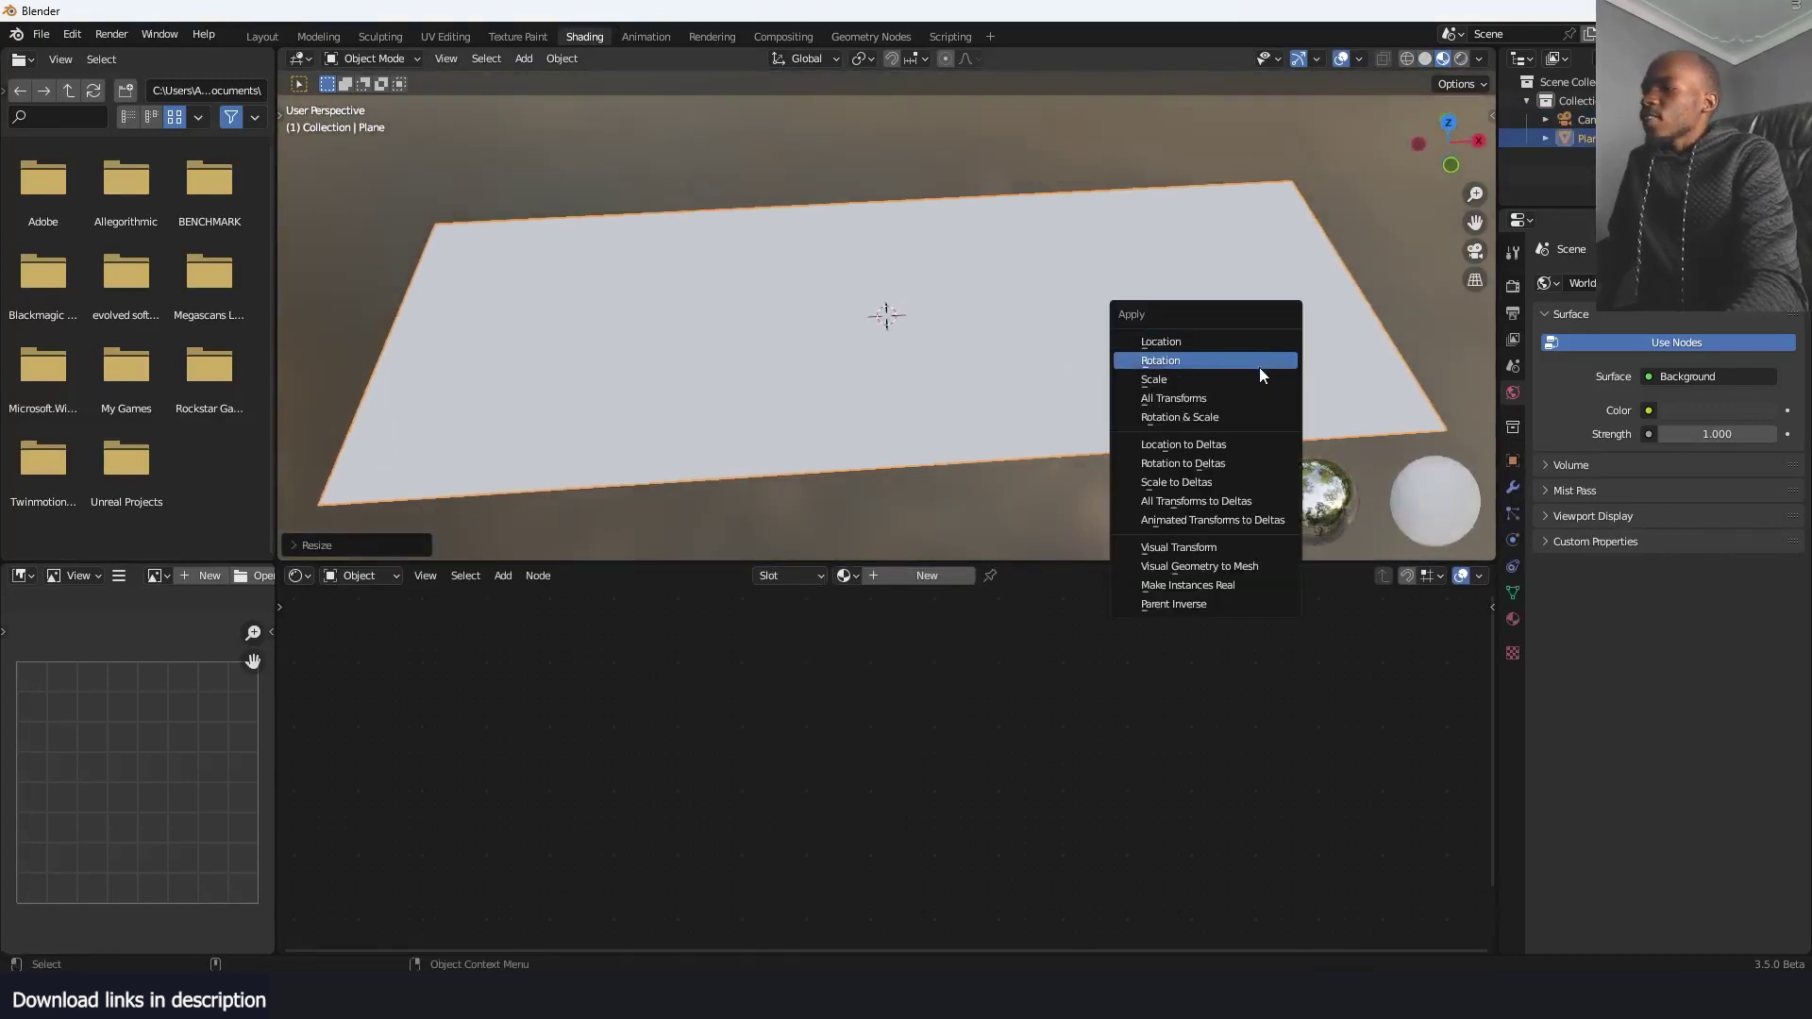
left_click(1257, 378)
mouse_move(1142, 379)
middle_mouse_down()
mouse_move(1157, 341)
mouse_move(1130, 361)
middle_mouse_up()
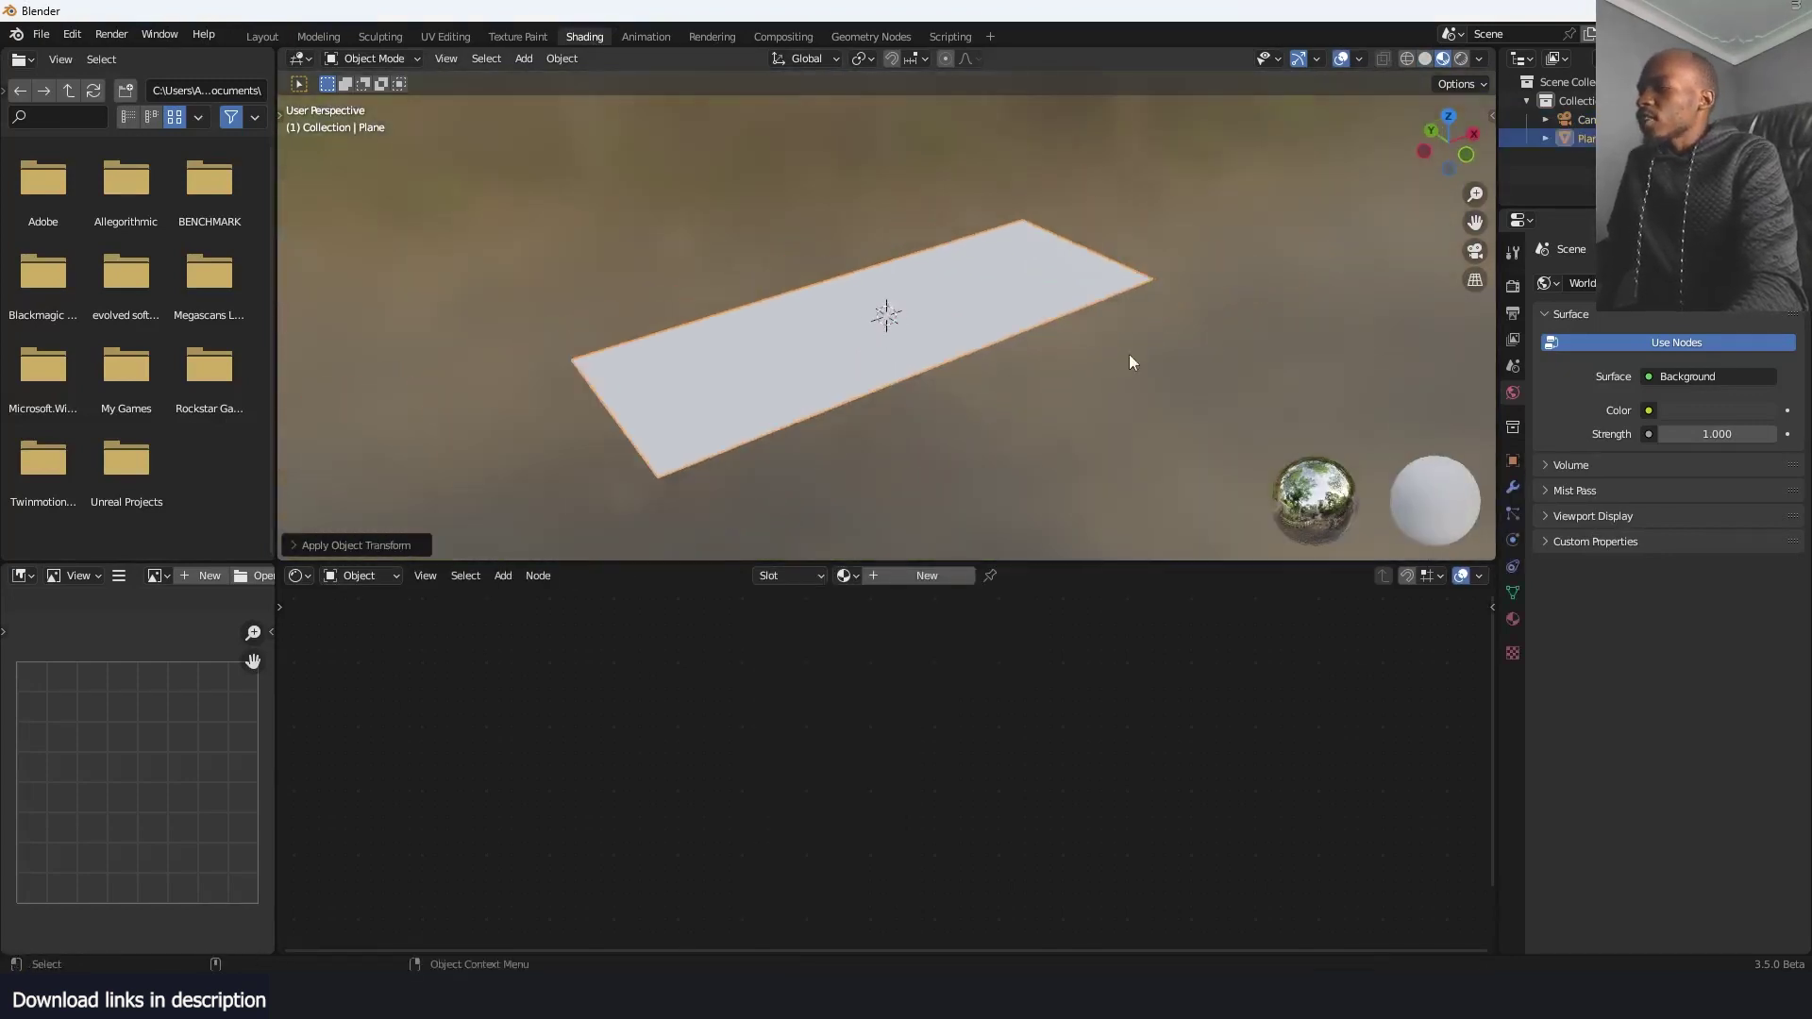
Show the viewport in rendered shading and set the world background strength to 0
left_click(1459, 58)
middle_click_drag(1141, 266, 1076, 283)
scroll(1074, 283, "up", 4)
scroll(1412, 445, "down", 1)
left_click_drag(1687, 440, 1649, 443)
middle_click_drag(1156, 377, 1127, 390)
Create a new material for the plane and delete its Principled BSDF node
left_click(930, 577)
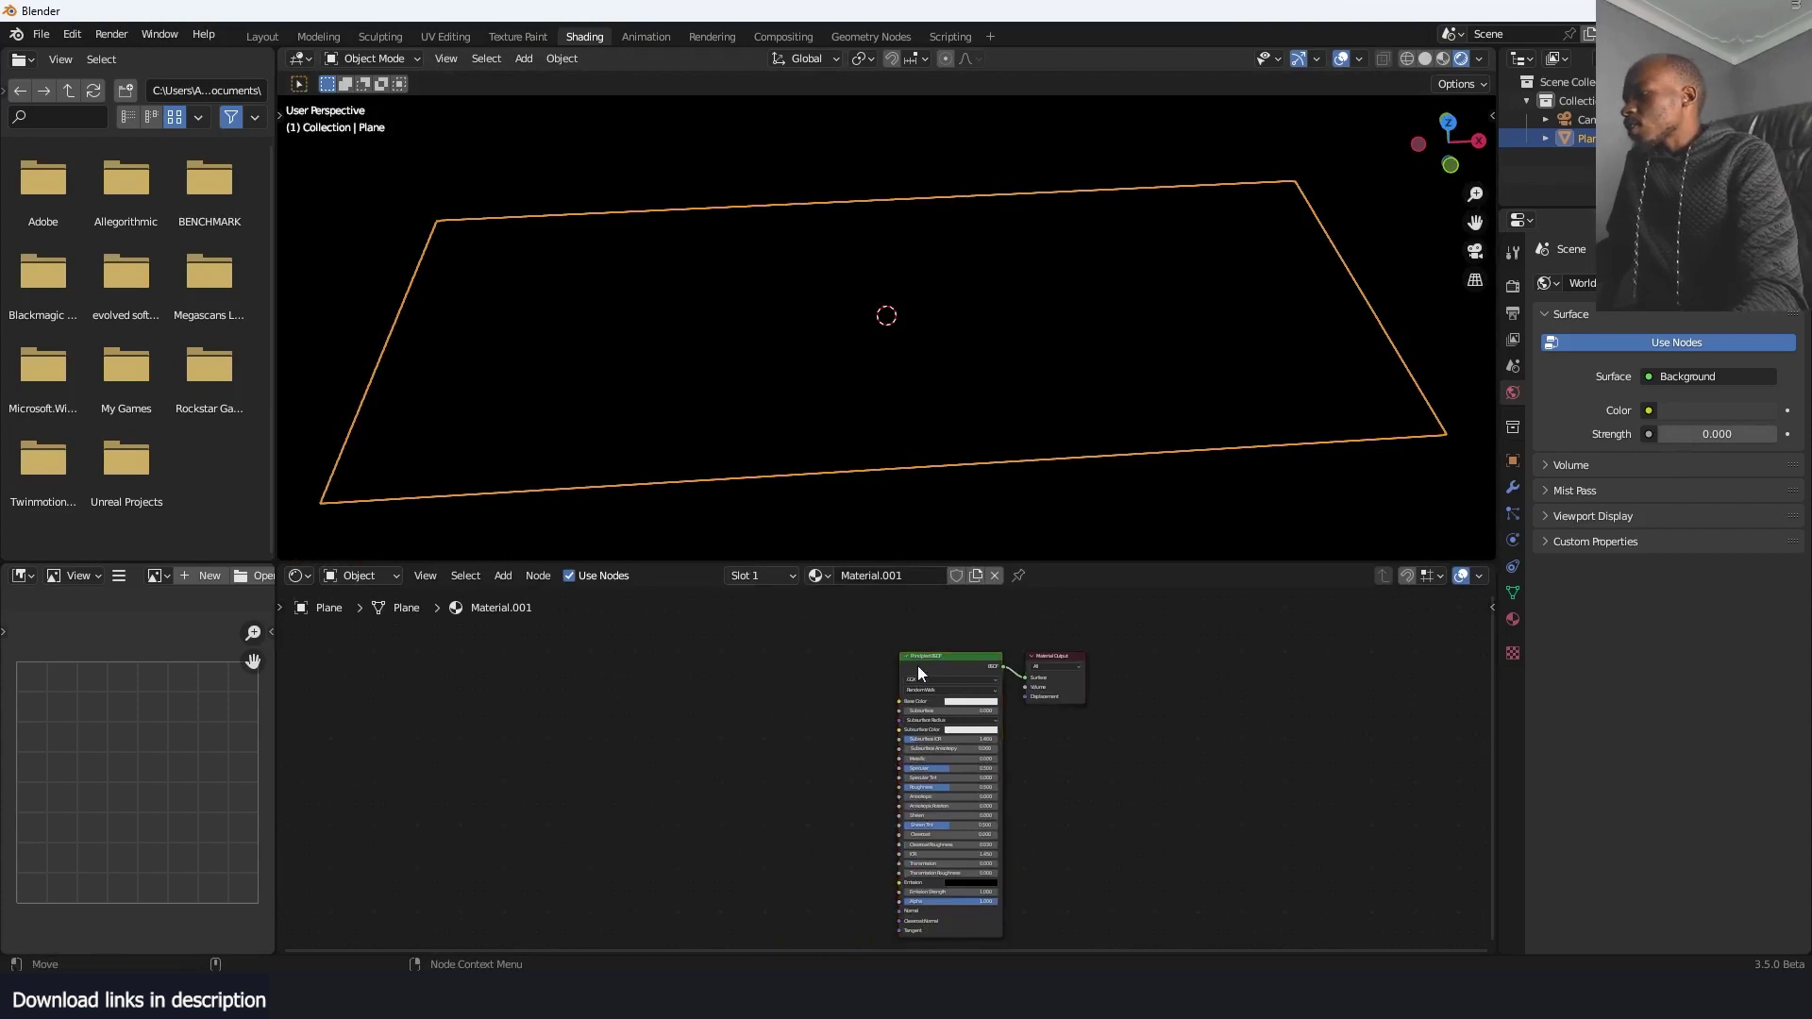
left_click(918, 665)
key("x")
Add a Texture Coordinate node and preview its Generated output on the plane
key("shift+a")
type("xa")
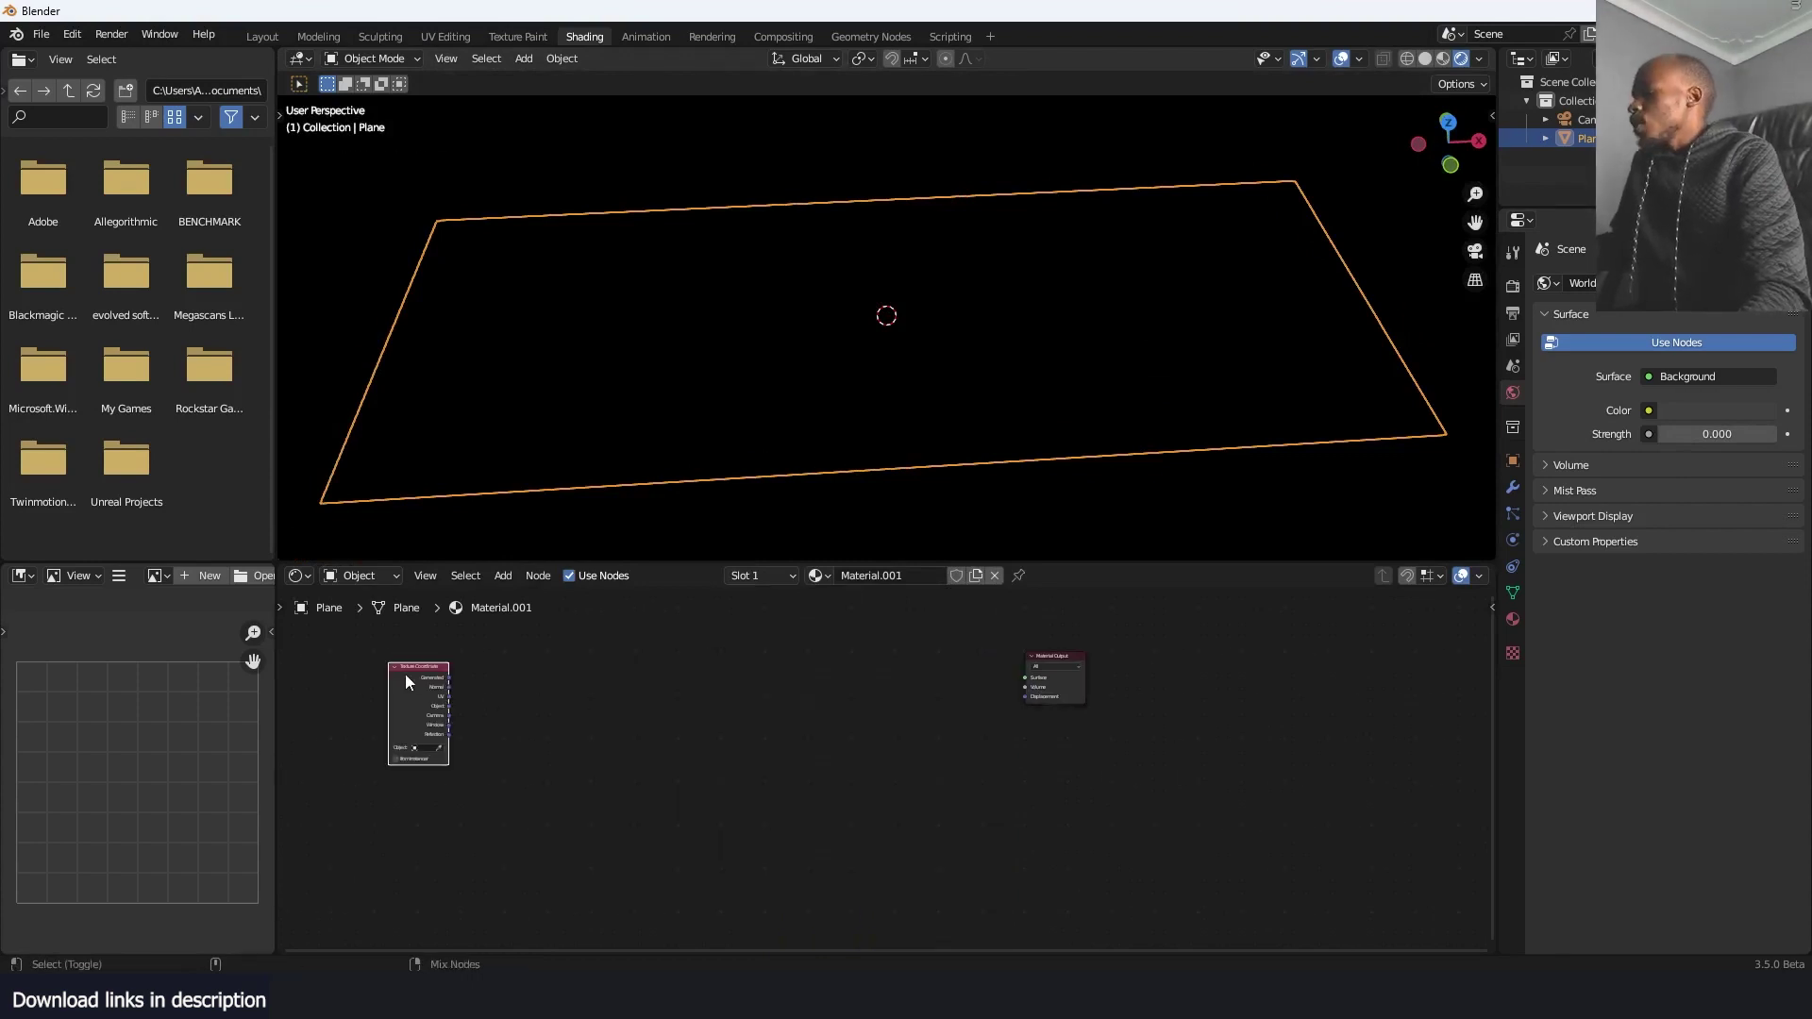
left_click(406, 676, "ctrl+shift")
scroll(453, 692, "up", 3)
Add a Separate XYZ node and feed its Vector input from the Texture Coordinate's UV output
key("shift+a")
type("x")
left_click(765, 700)
key("Escape")
key("shift+a")
type("x")
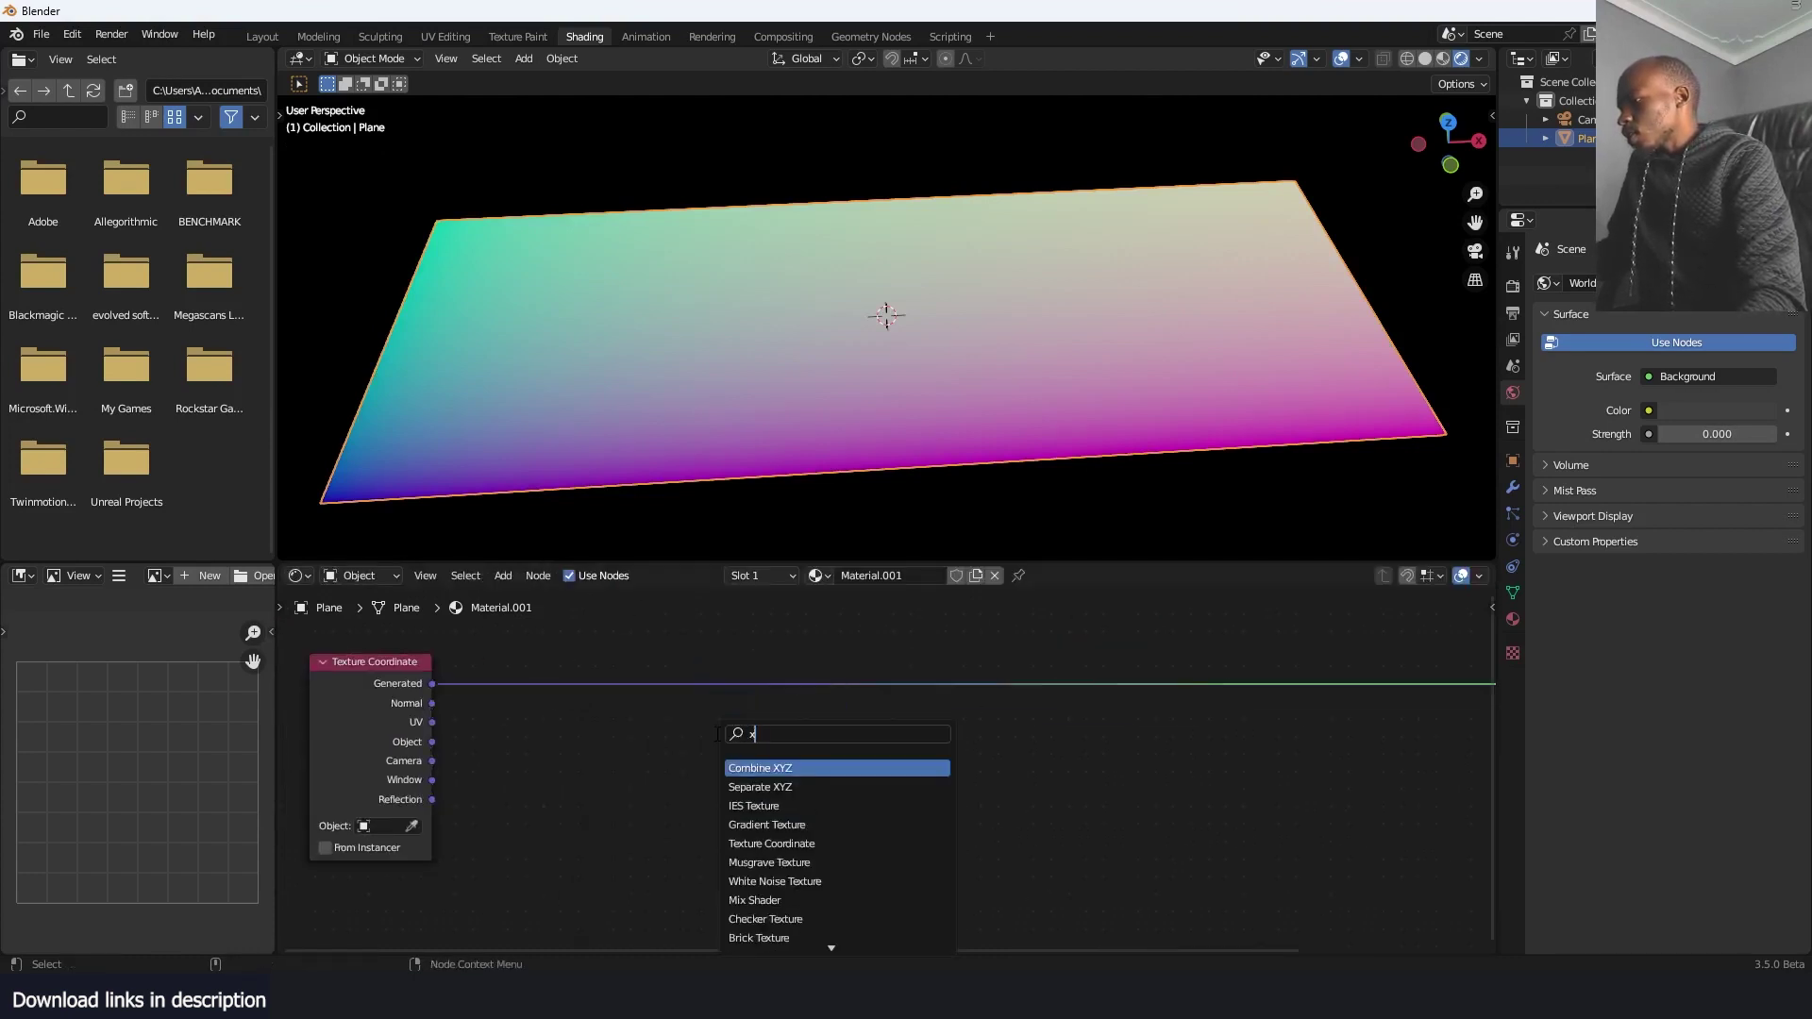
left_click(768, 784)
left_click(680, 785)
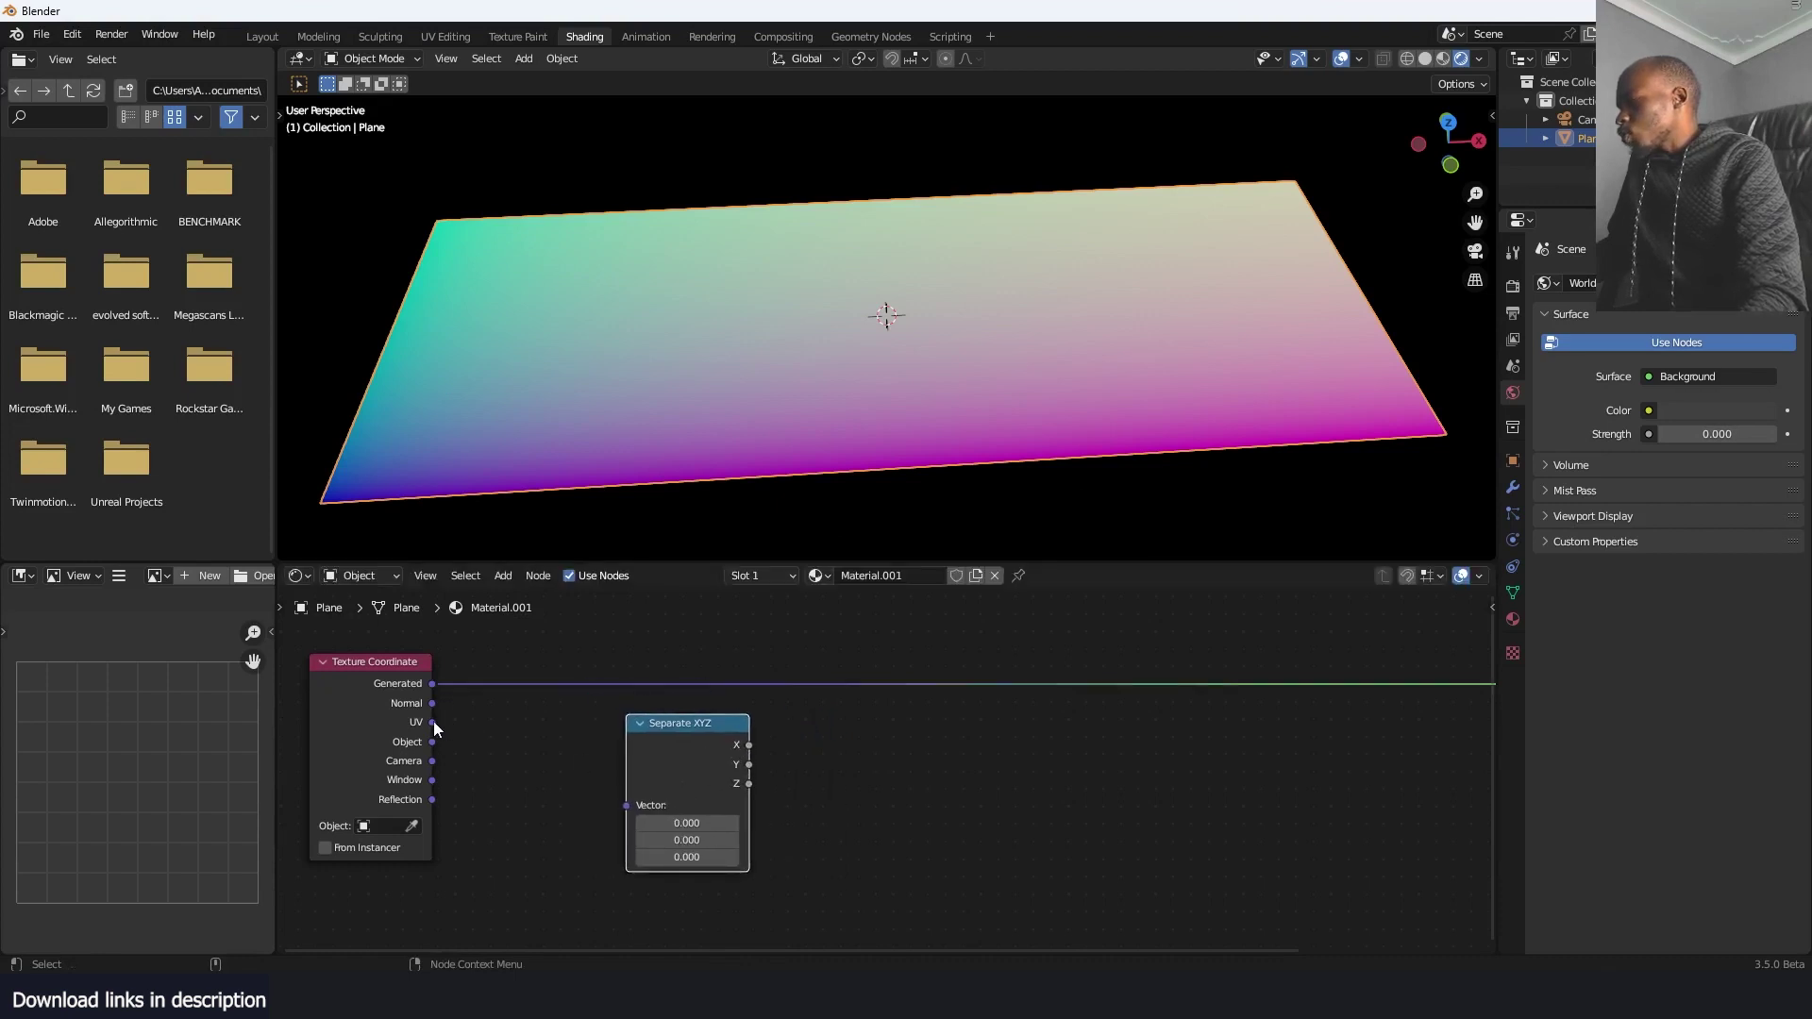
left_click_drag(432, 722, 627, 805)
Preview the Separate XYZ node's X and Y outputs on the plane, ending with Y
left_click(709, 756, "ctrl+shift")
scroll(864, 404, "down", 1)
scroll(666, 714, "down", 2)
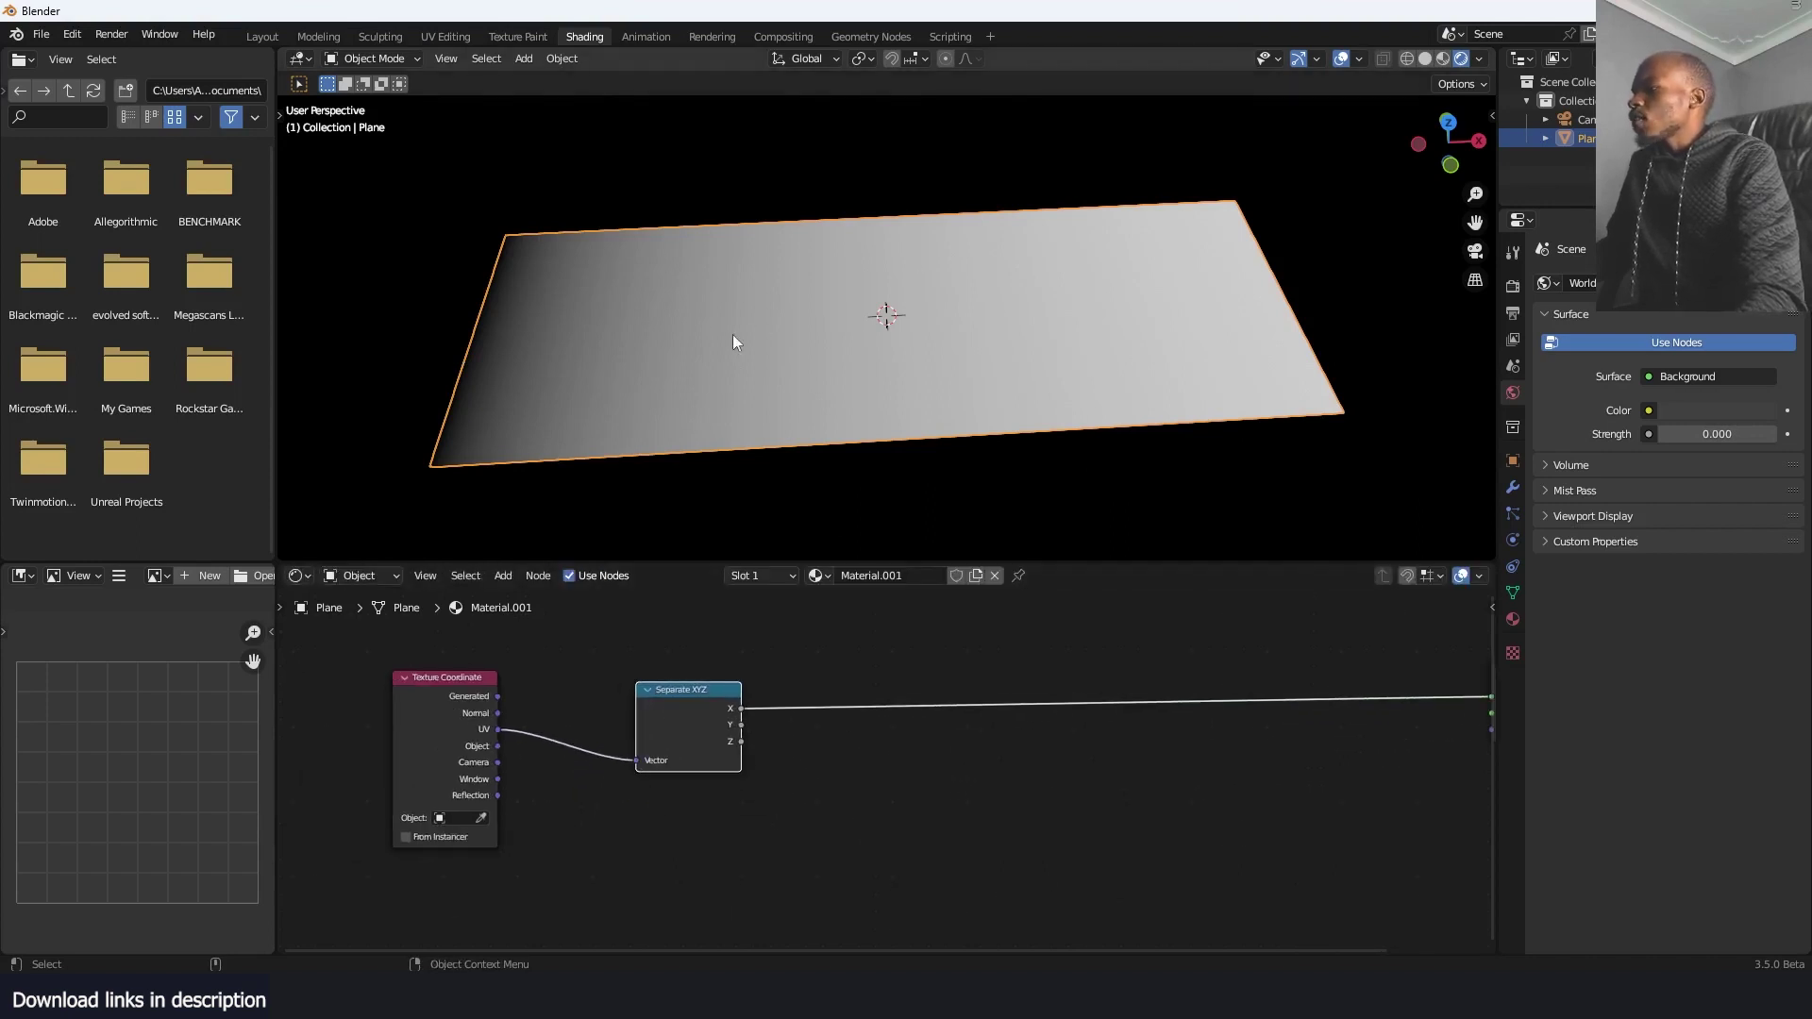
middle_click_drag(663, 312, 717, 346)
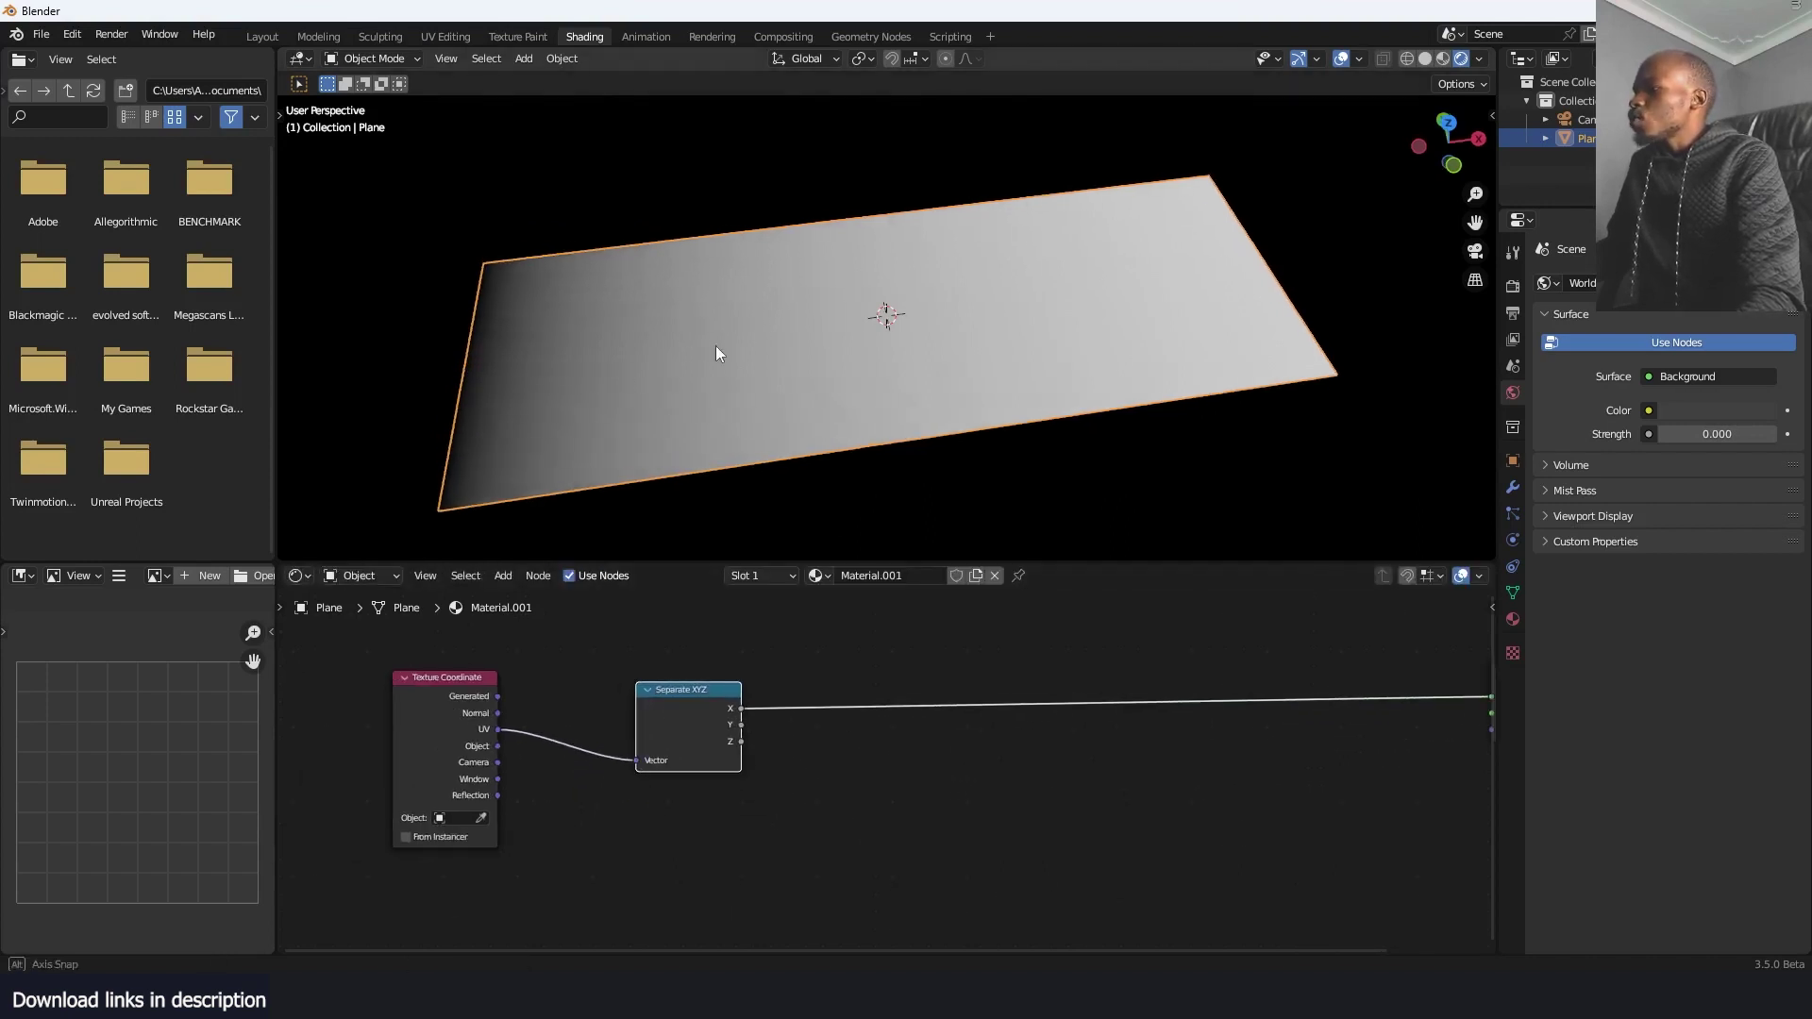
left_click(698, 705, "ctrl+shift")
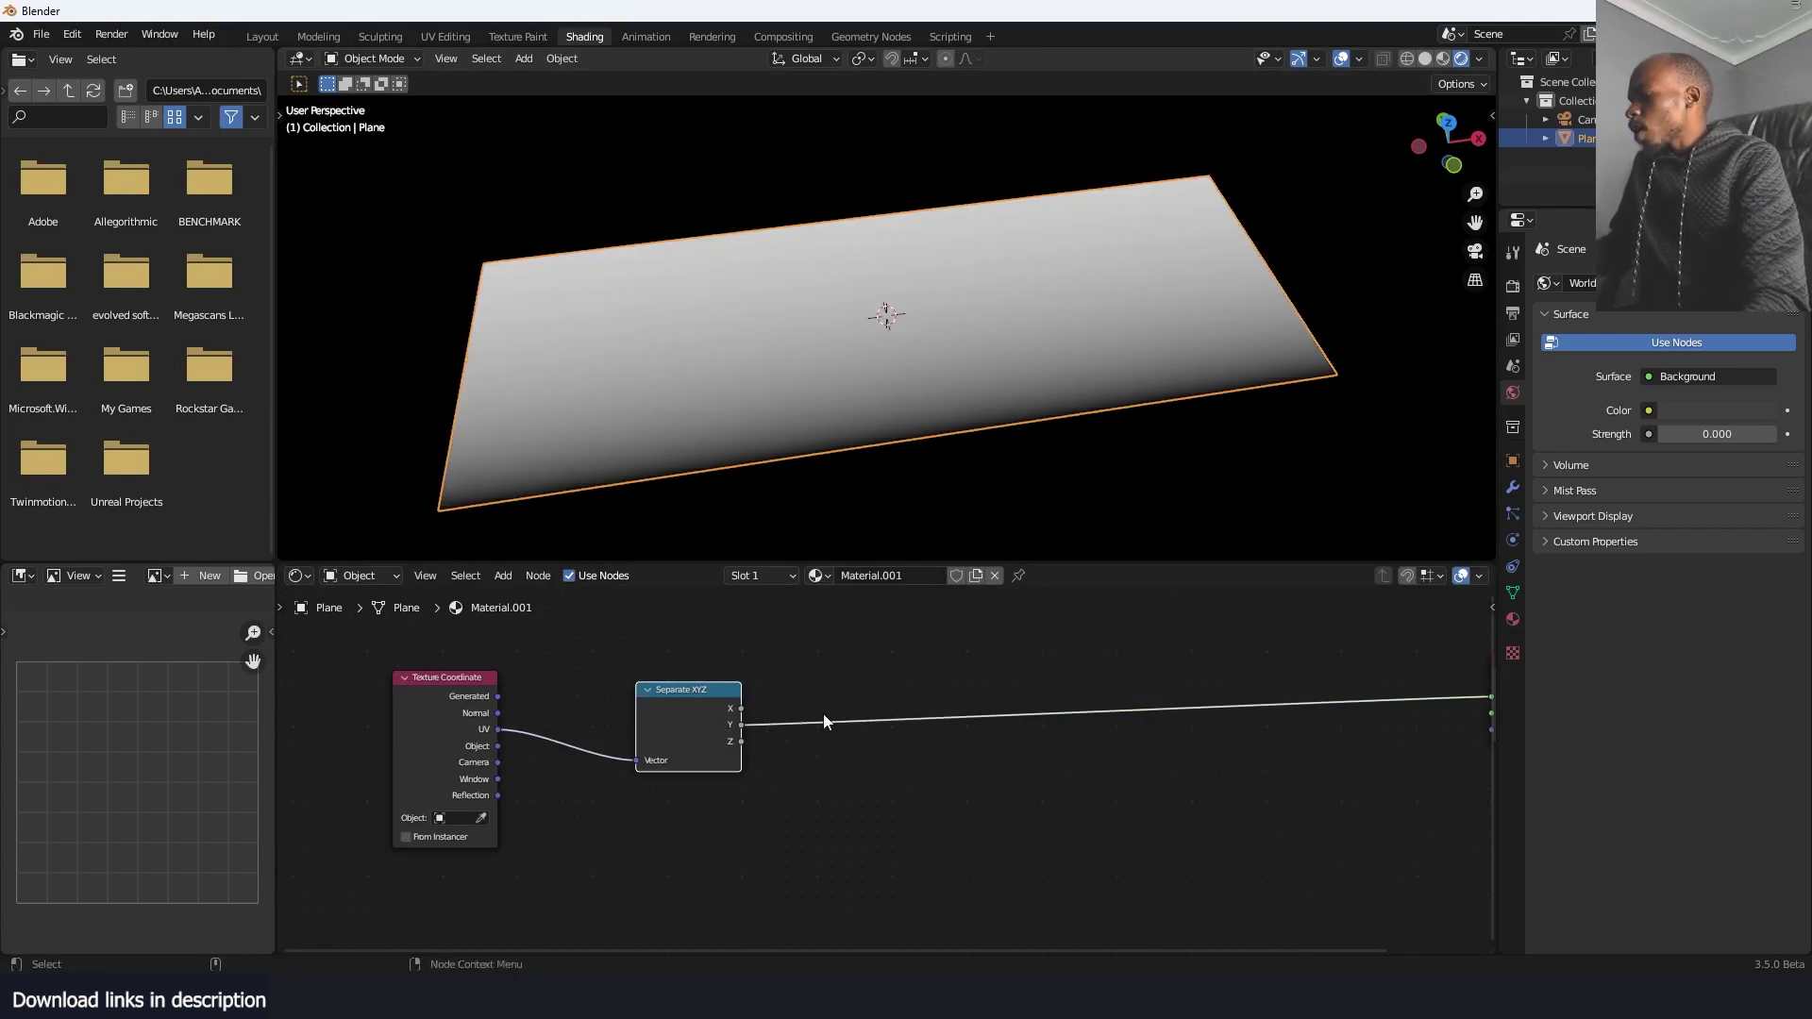
Insert a ColorRamp node between the Separate XYZ's Y output and the Material Output
left_click(929, 703)
type("ramp")
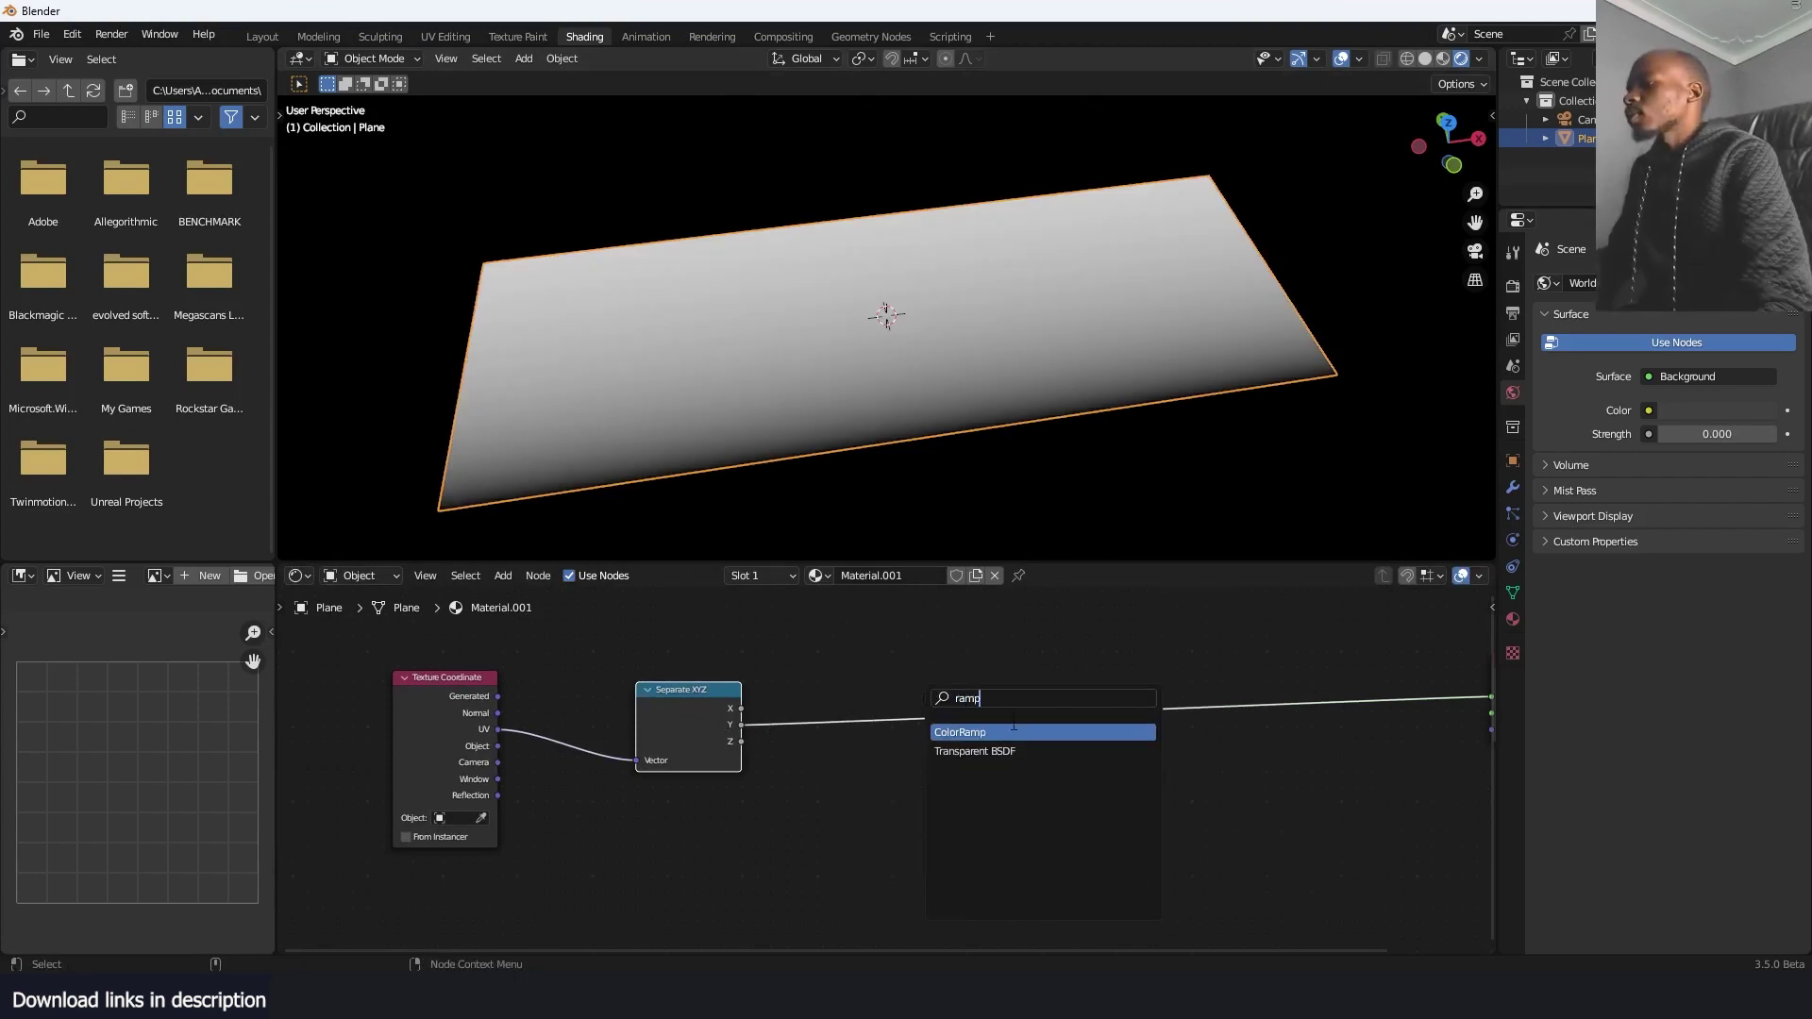
key("Return")
left_click(1004, 753)
Add a white middle stop at position 0.500 to the ColorRamp and make its end stop black
scroll(1007, 752, "up", 2)
left_click(929, 728)
left_click(1144, 764)
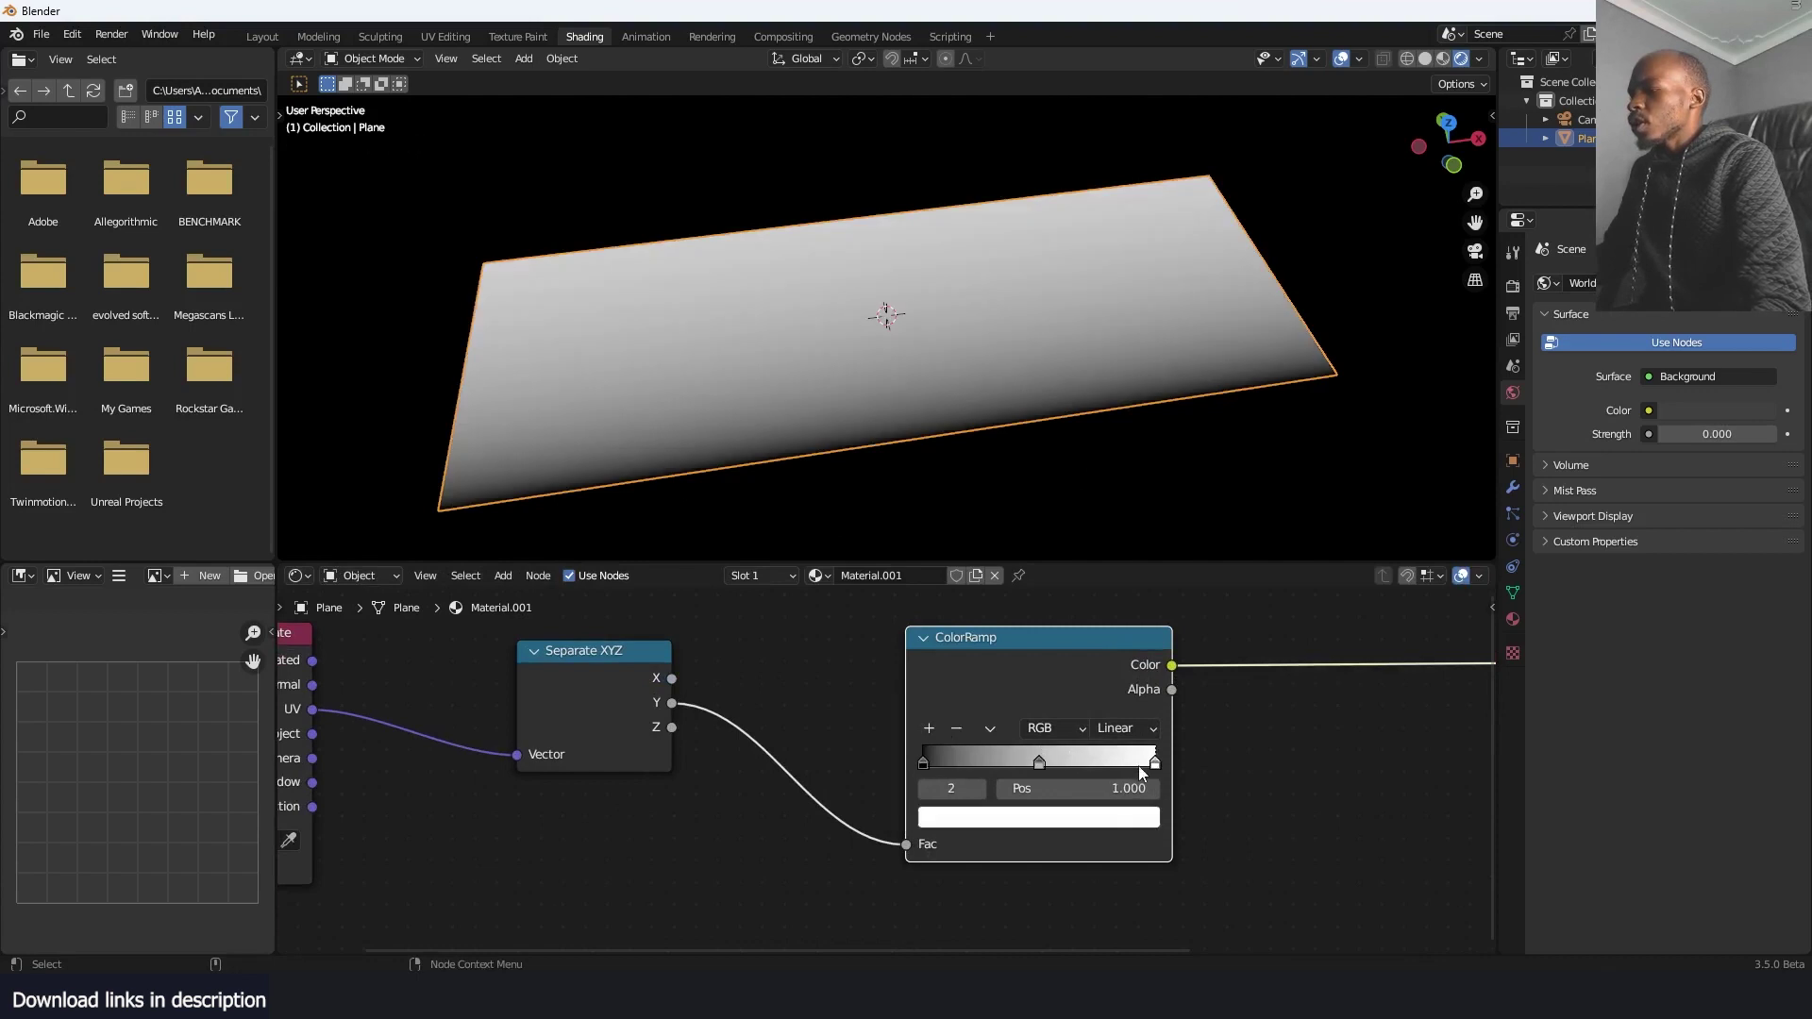
left_click(1058, 817)
left_click_drag(1109, 509, 1110, 708)
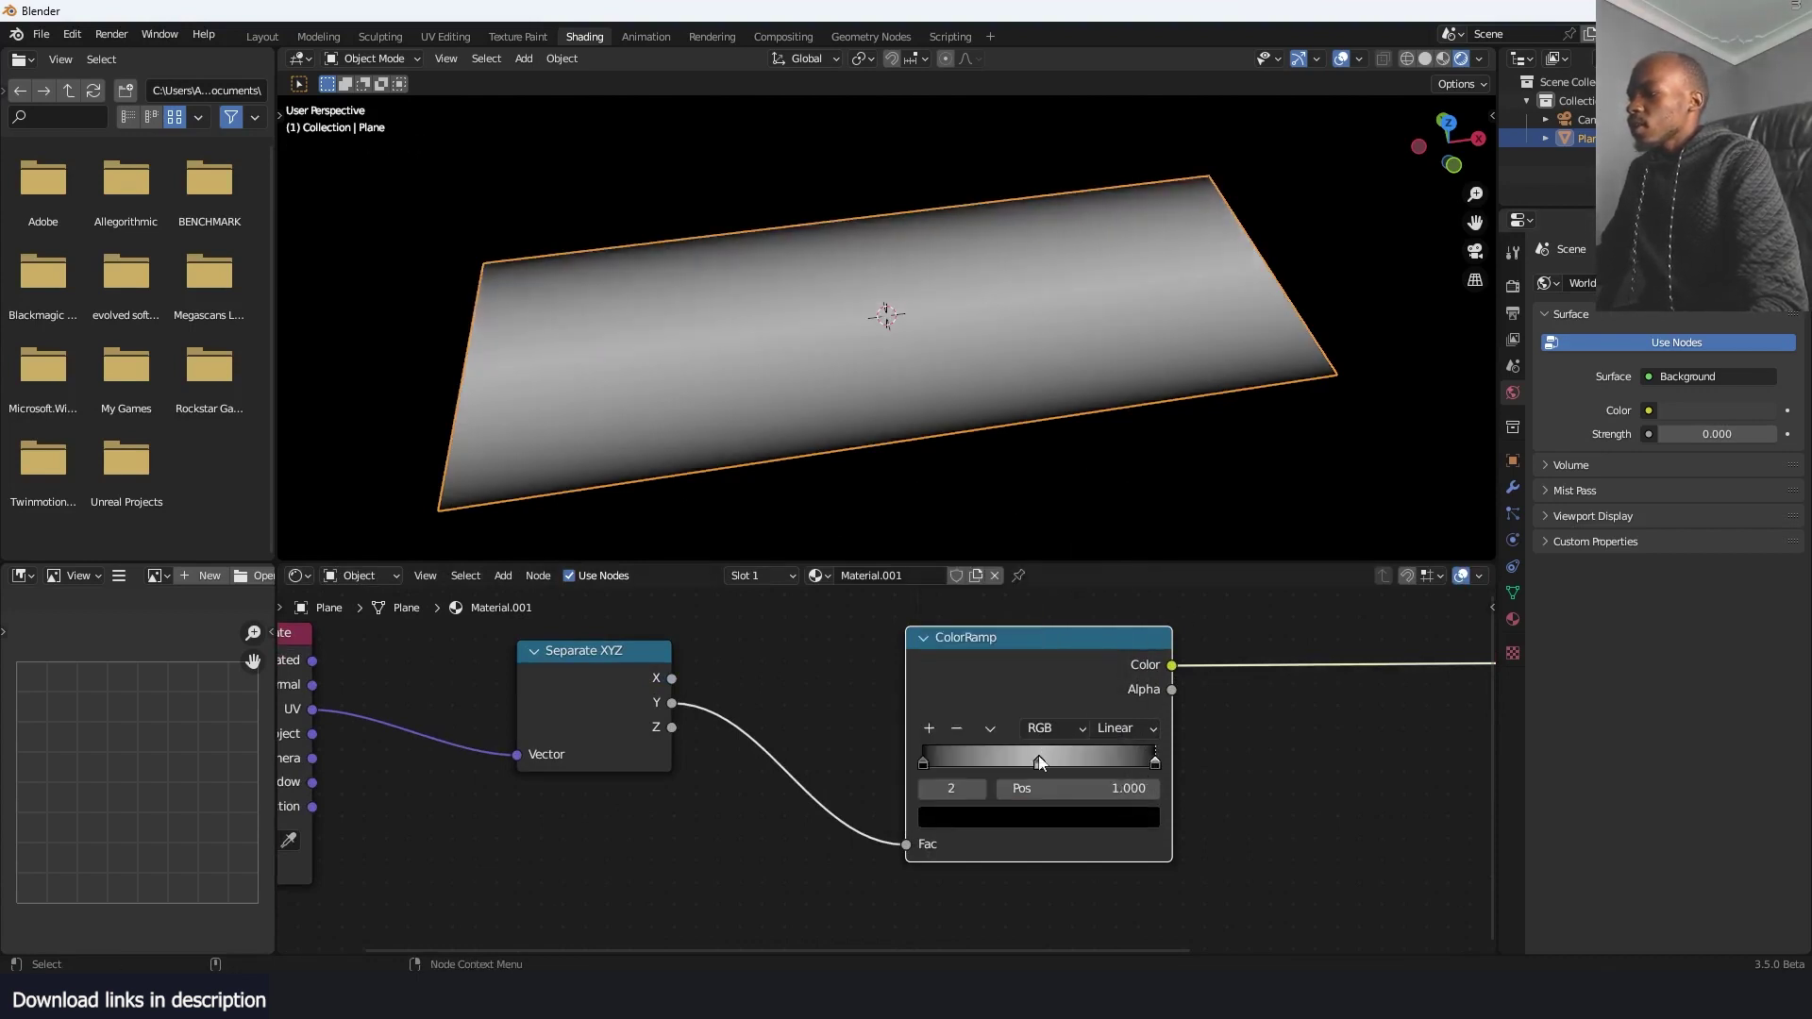
left_click(1096, 817)
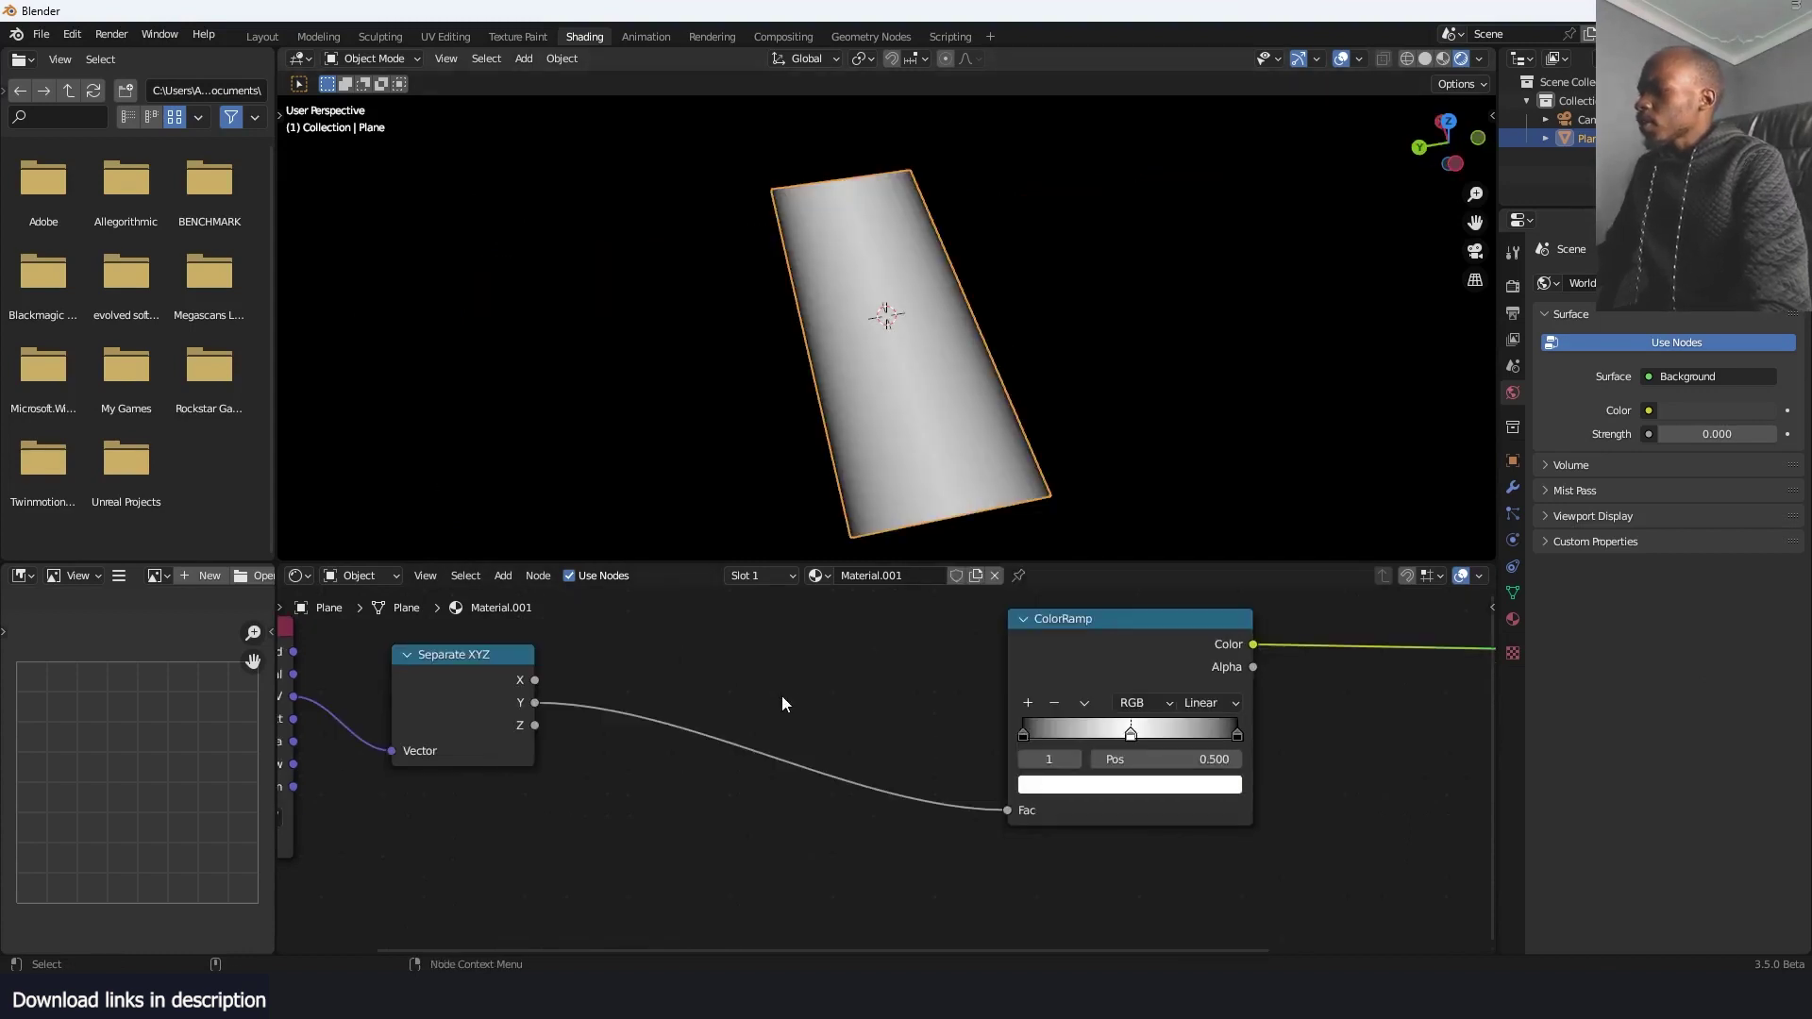
Insert a second ColorRamp between the first one and the Material Output, with its black stop at position 0.423
key("shift+a")
type("ra")
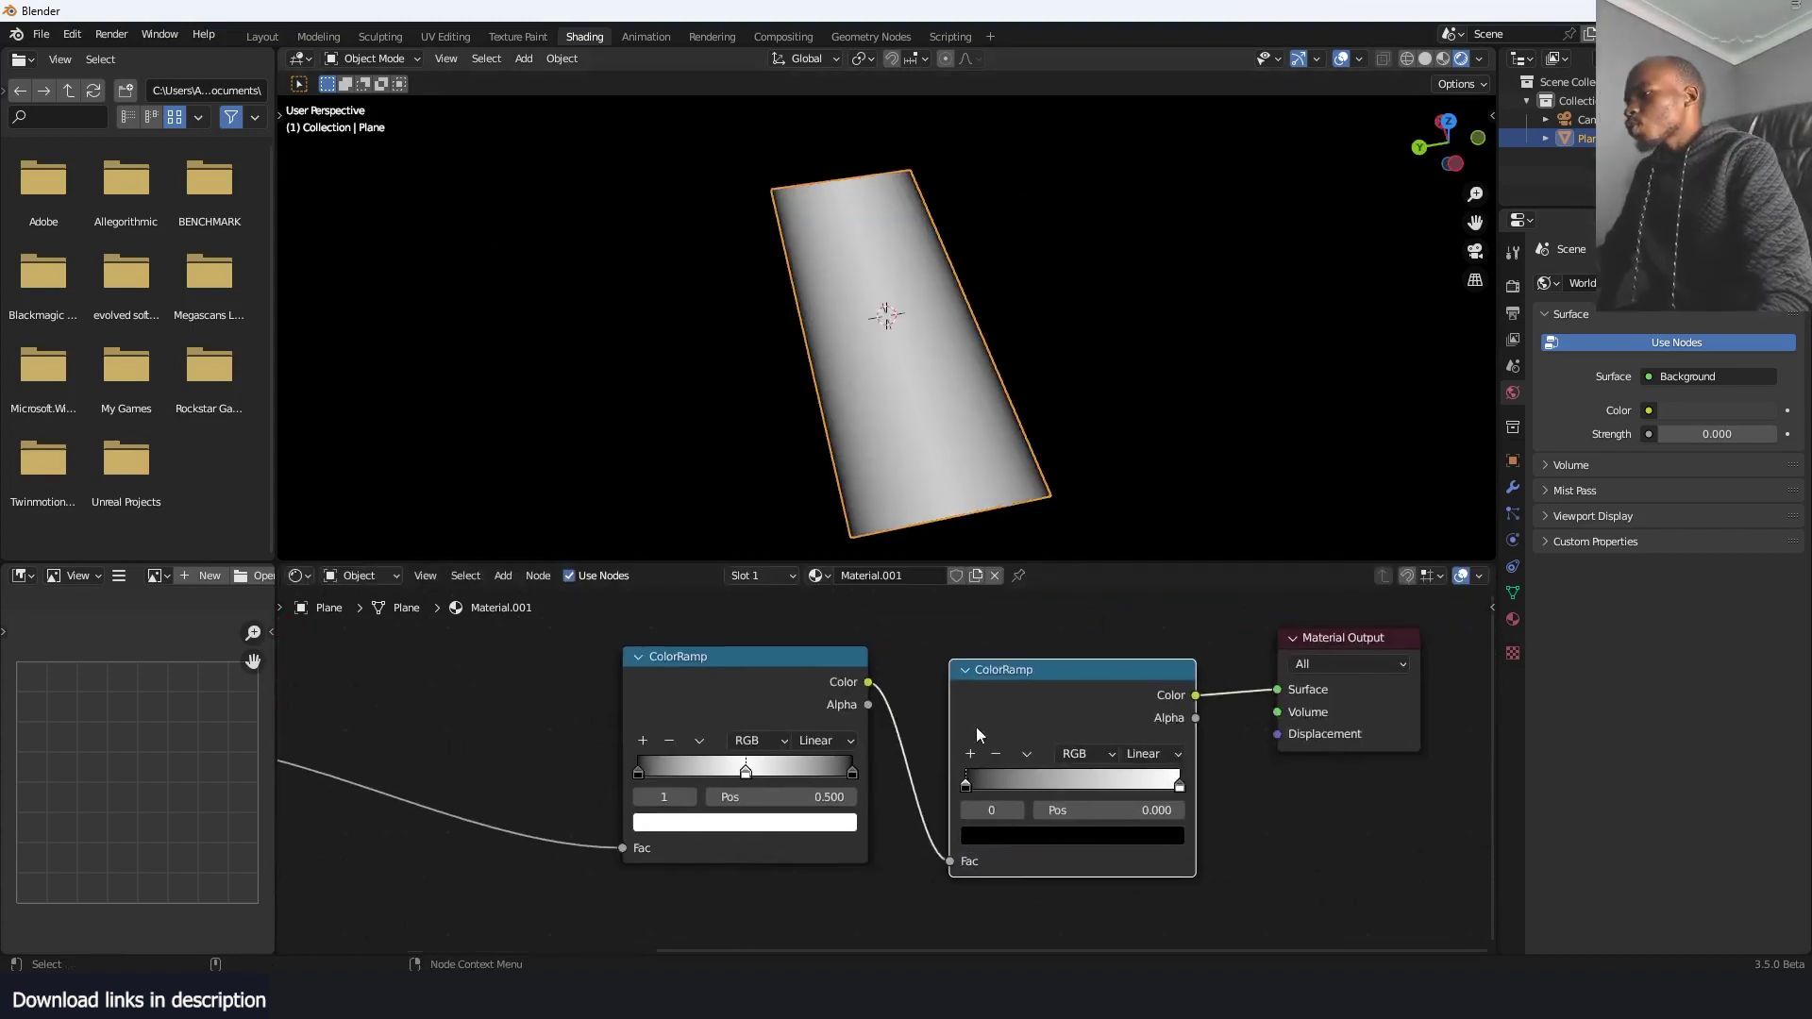
left_click_drag(984, 782, 1198, 775)
scroll(1027, 428, "up", 3)
middle_click_drag(1027, 427, 1163, 420)
scroll(1163, 421, "up", 4)
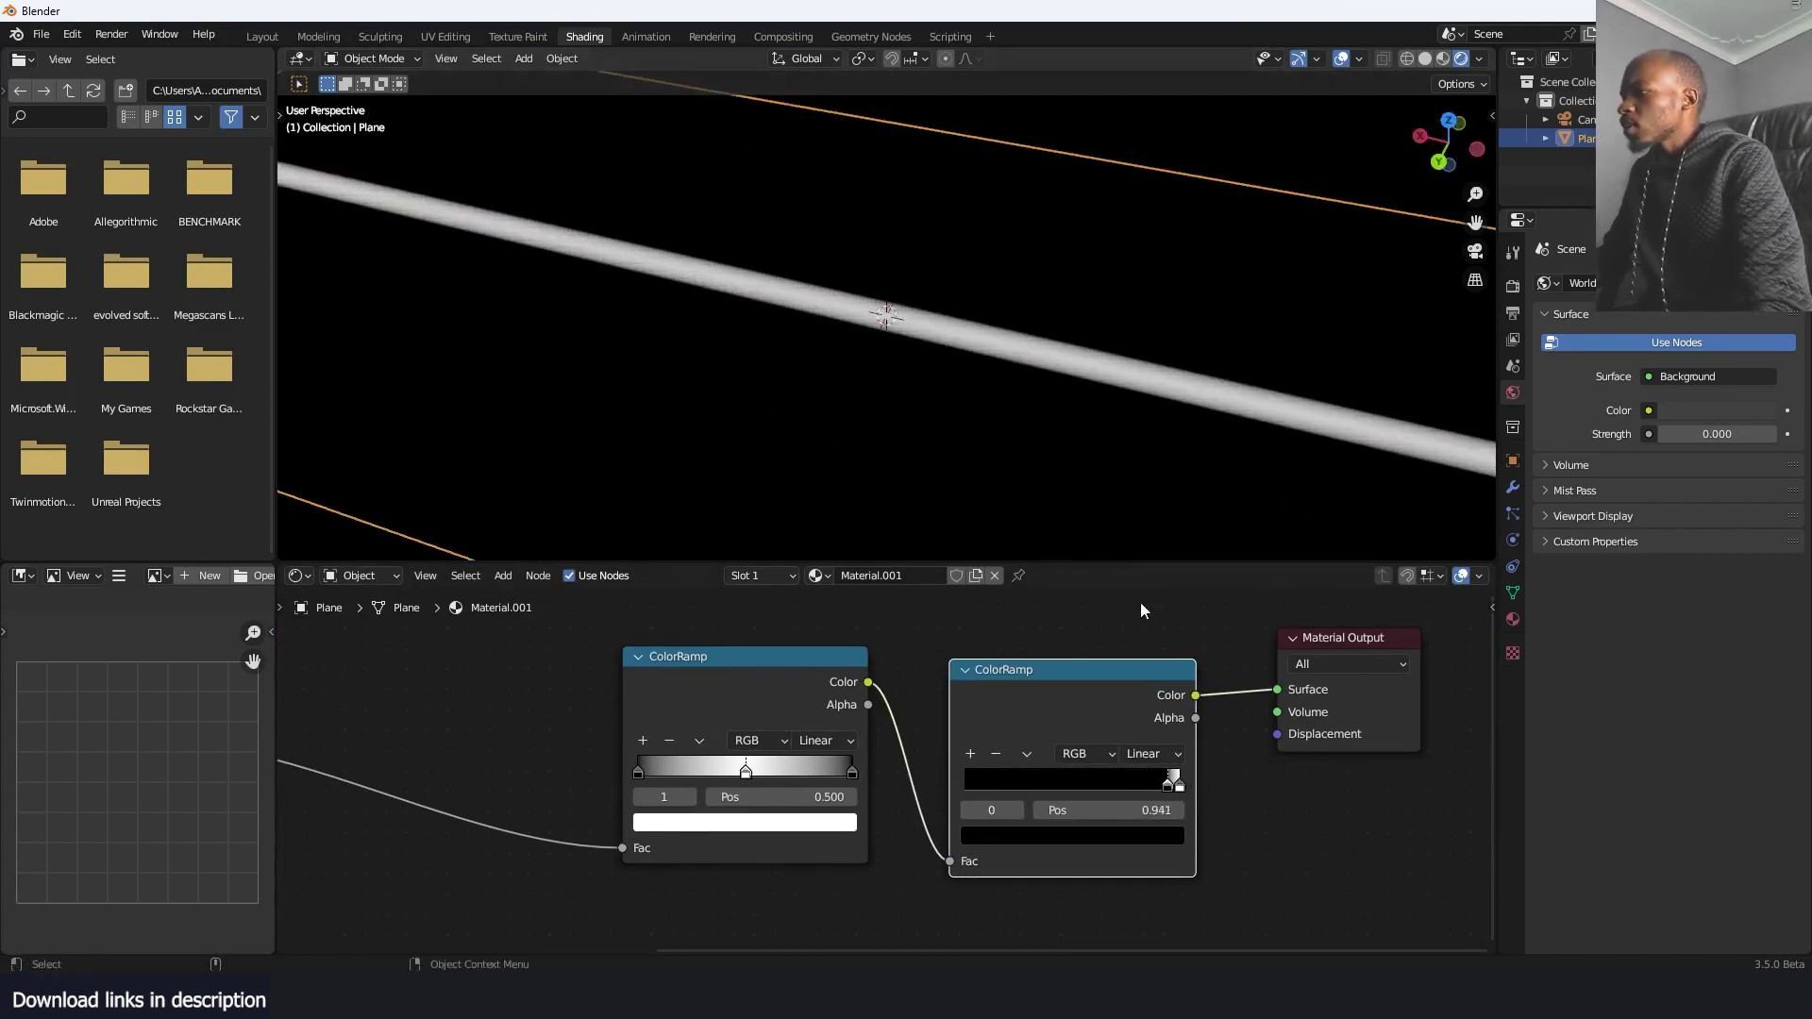
mouse_move(1159, 778)
left_mouse_down()
mouse_move(972, 767)
mouse_move(1165, 777)
mouse_move(1034, 785)
left_mouse_up()
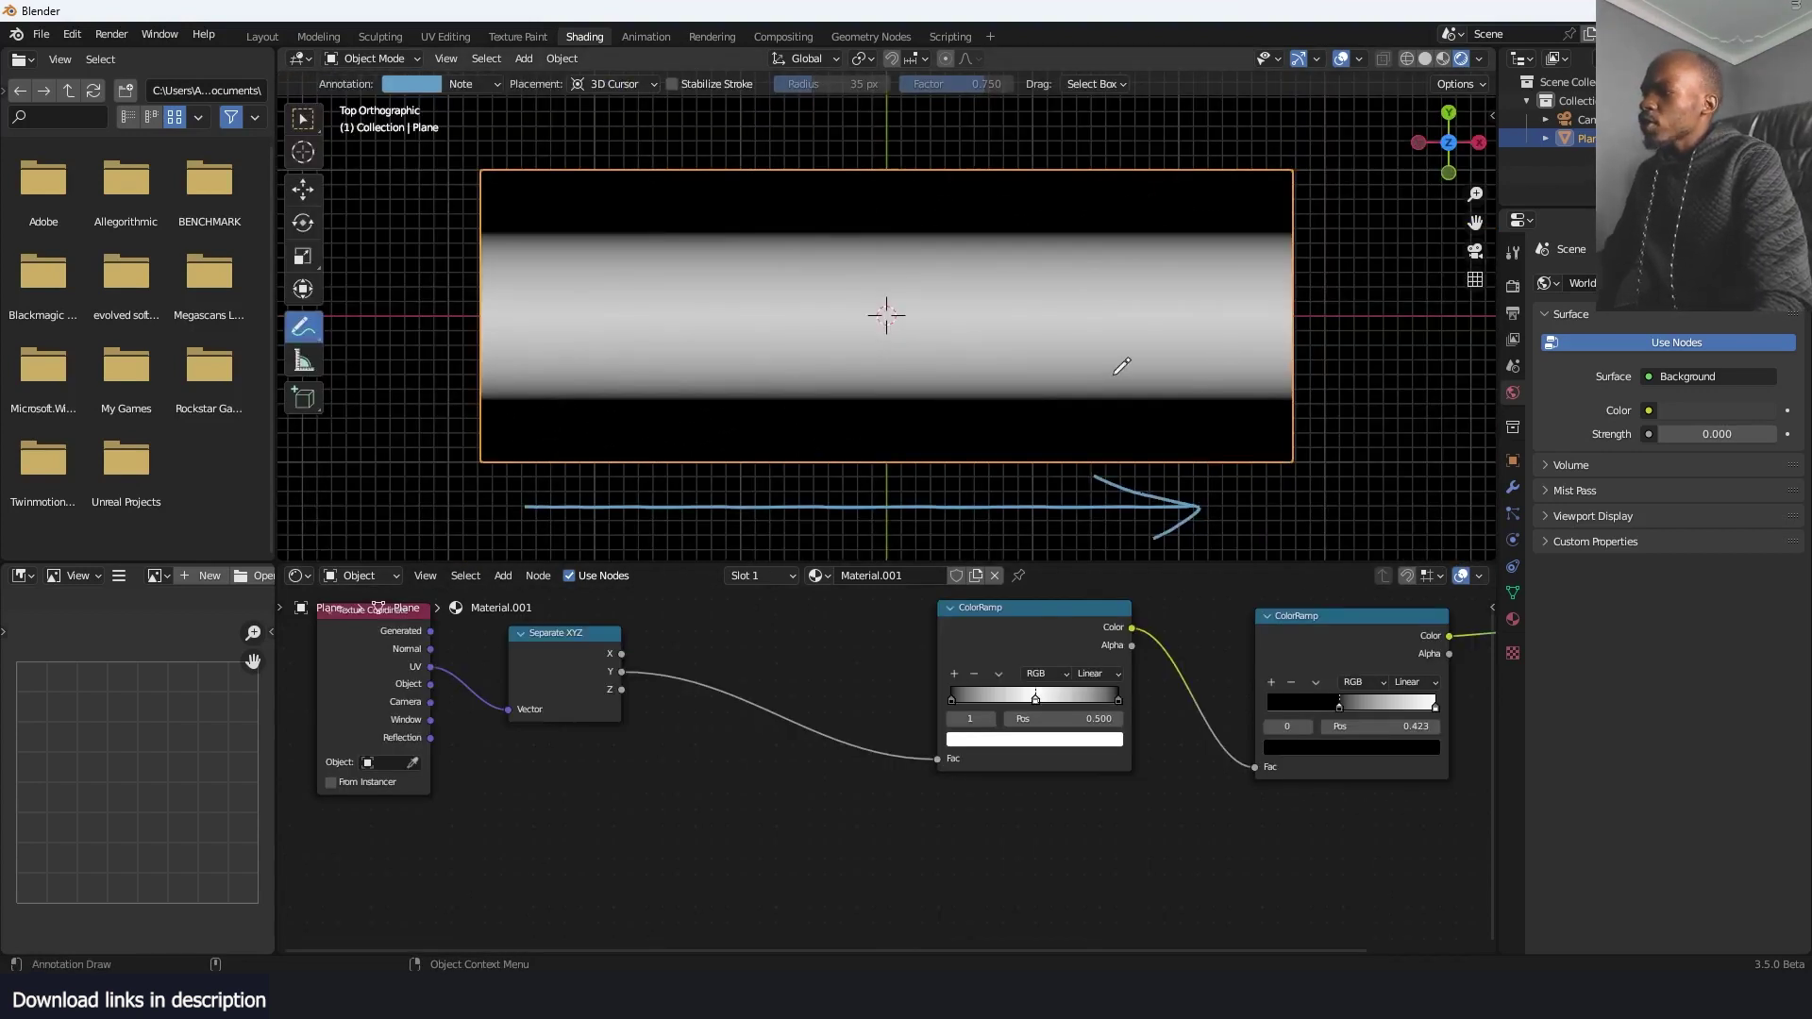
Preview the Separate XYZ node's X output on the plane
scroll(636, 812, "down", 2)
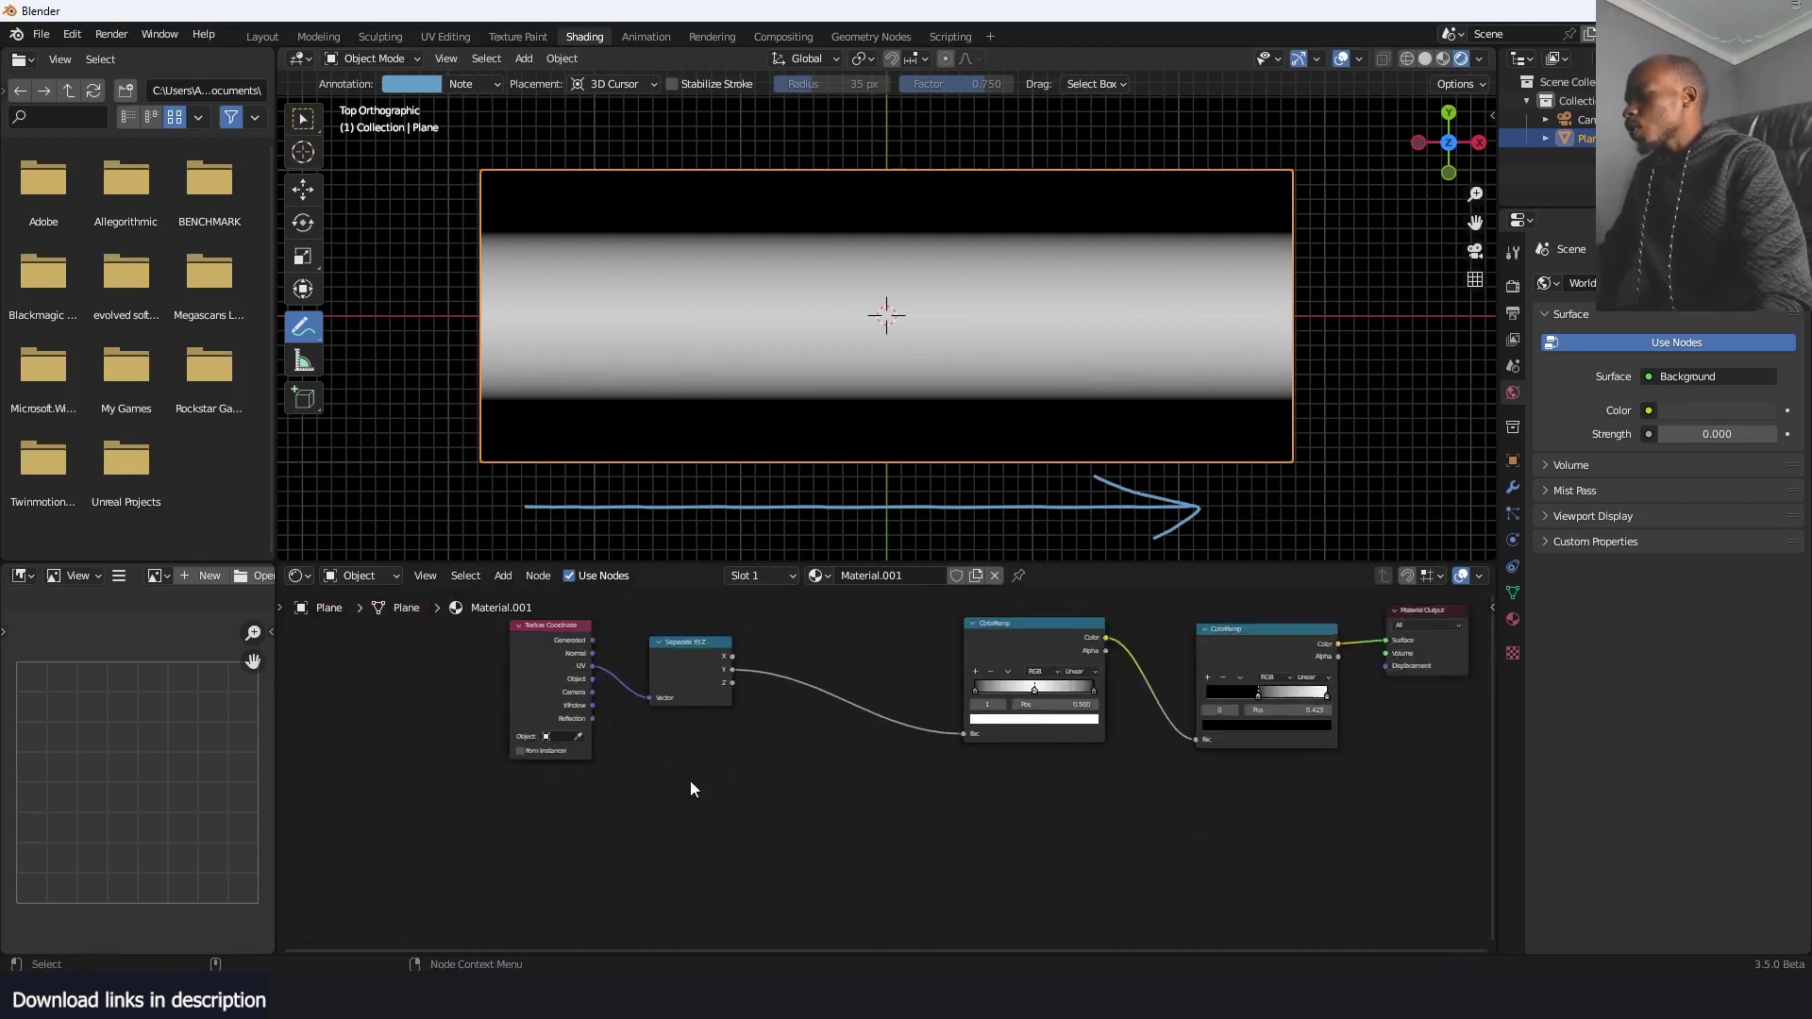
left_click(695, 646, "ctrl+shift")
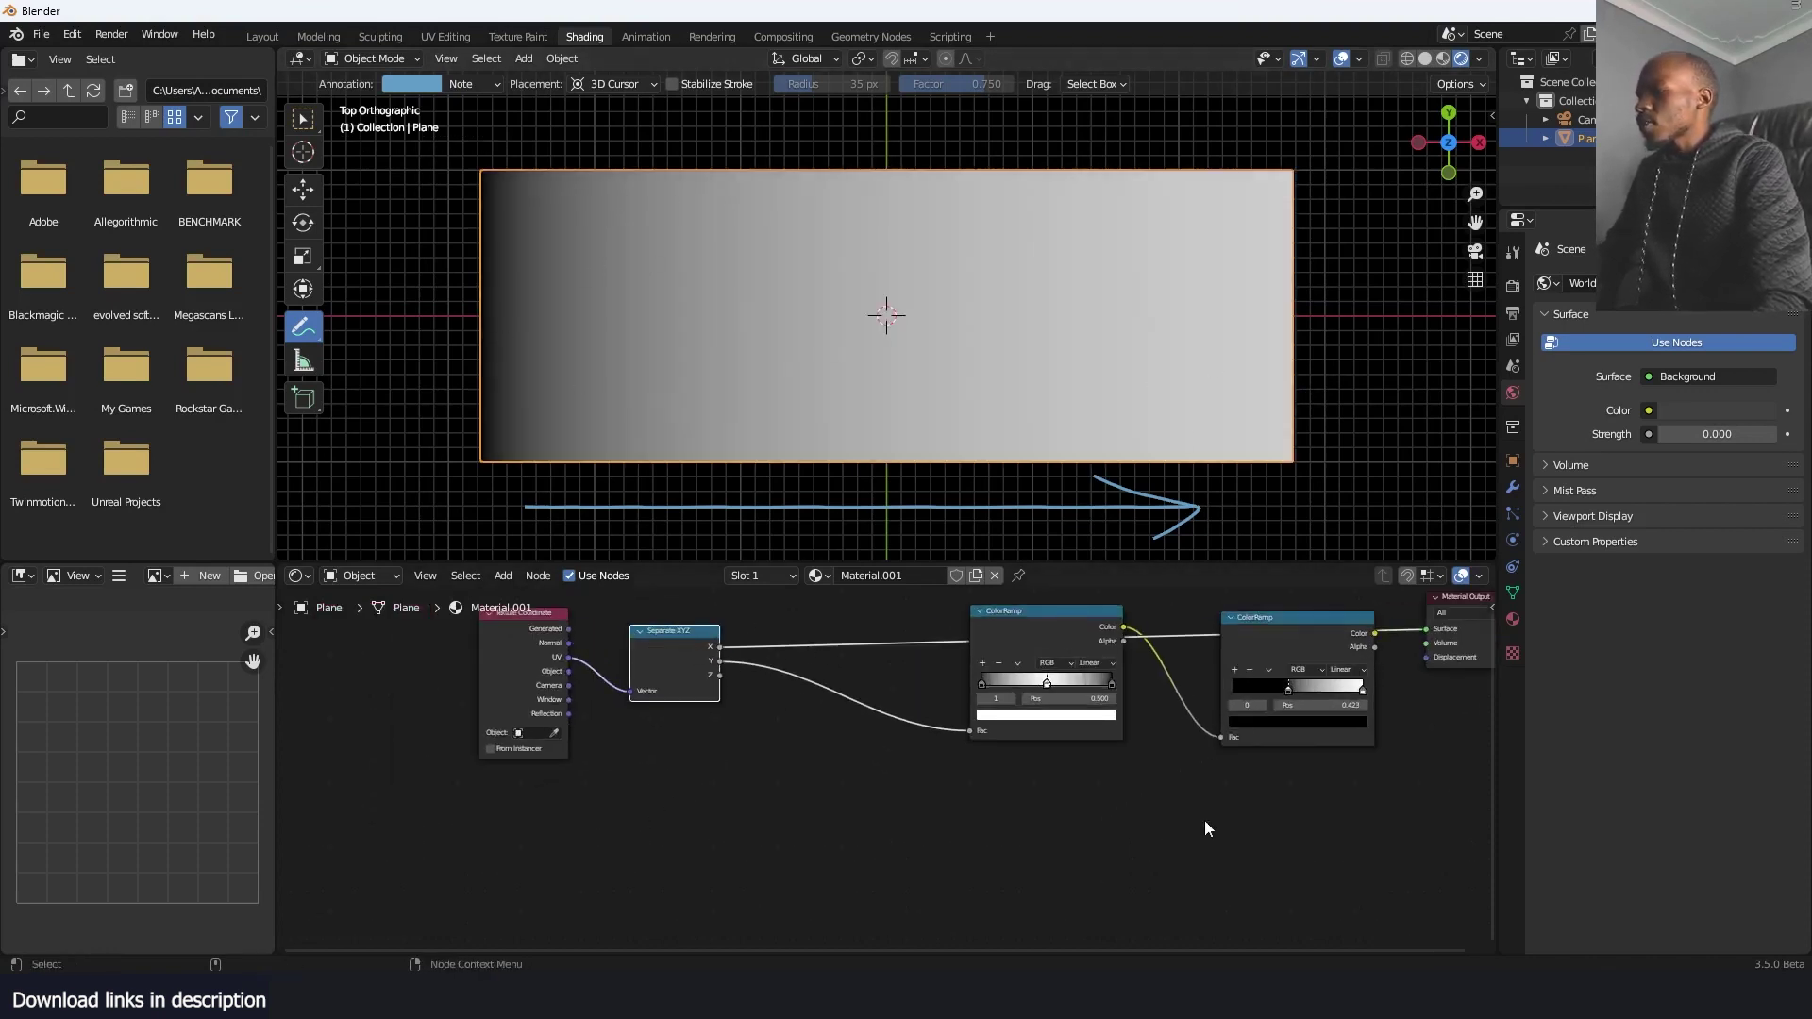
scroll(1204, 819, "down", 1)
middle_click_drag(1204, 819, 1110, 869)
Move both ColorRamp nodes lower and shift the Material Output outward to free space for another node
left_click_drag(908, 704, 818, 777)
left_click_drag(1136, 709, 1047, 775)
left_click_drag(1341, 661, 1415, 604)
Add a Map Range node, feed its Value from the second ColorRamp's Color, and preview its result on the plane
key("shift+a")
left_click(1293, 631)
type("map")
left_click(1333, 705)
left_click(1274, 766)
scroll(1276, 770, "up", 3)
middle_click_drag(1154, 767, 1044, 764)
left_click_drag(1110, 763, 1216, 772)
left_click(1259, 694, "ctrl+shift")
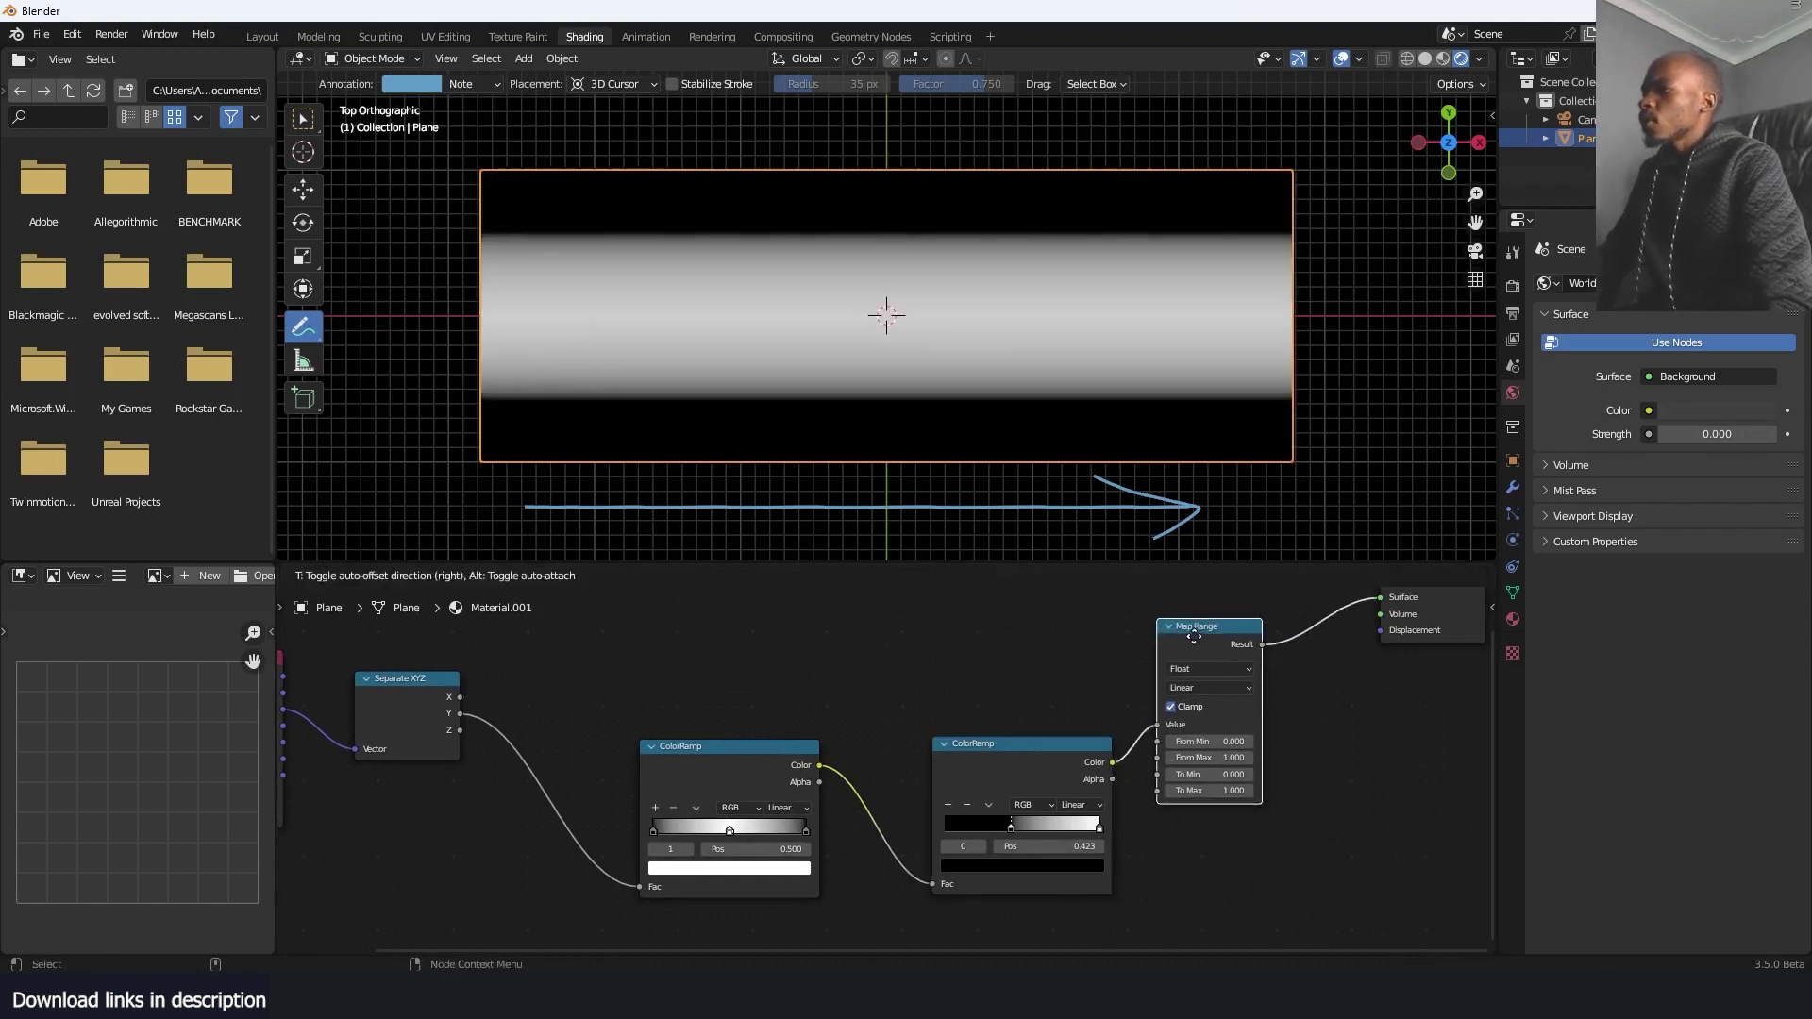
left_click_drag(1259, 689, 1197, 639)
Connect the Separate XYZ's X output to the Map Range's To Max input and space out the surrounding nodes
left_click_drag(461, 698, 1159, 784)
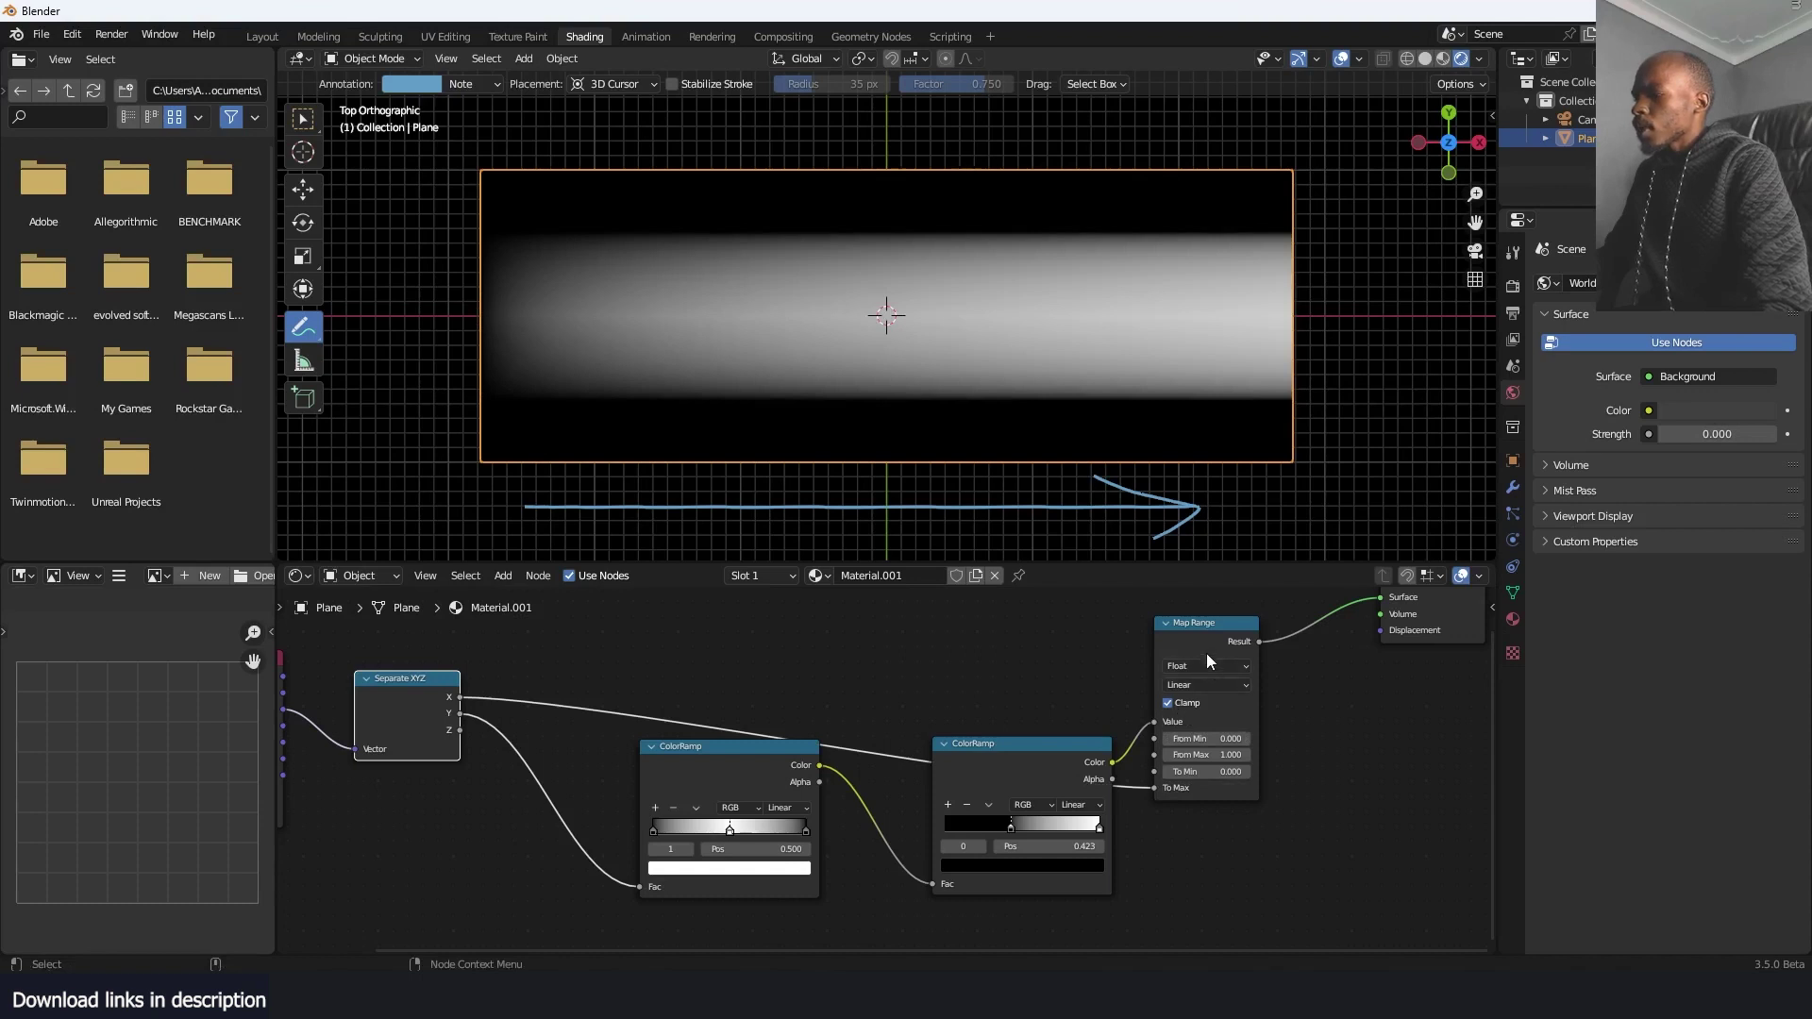
left_click_drag(1213, 656, 1246, 651)
left_click_drag(970, 748, 965, 834)
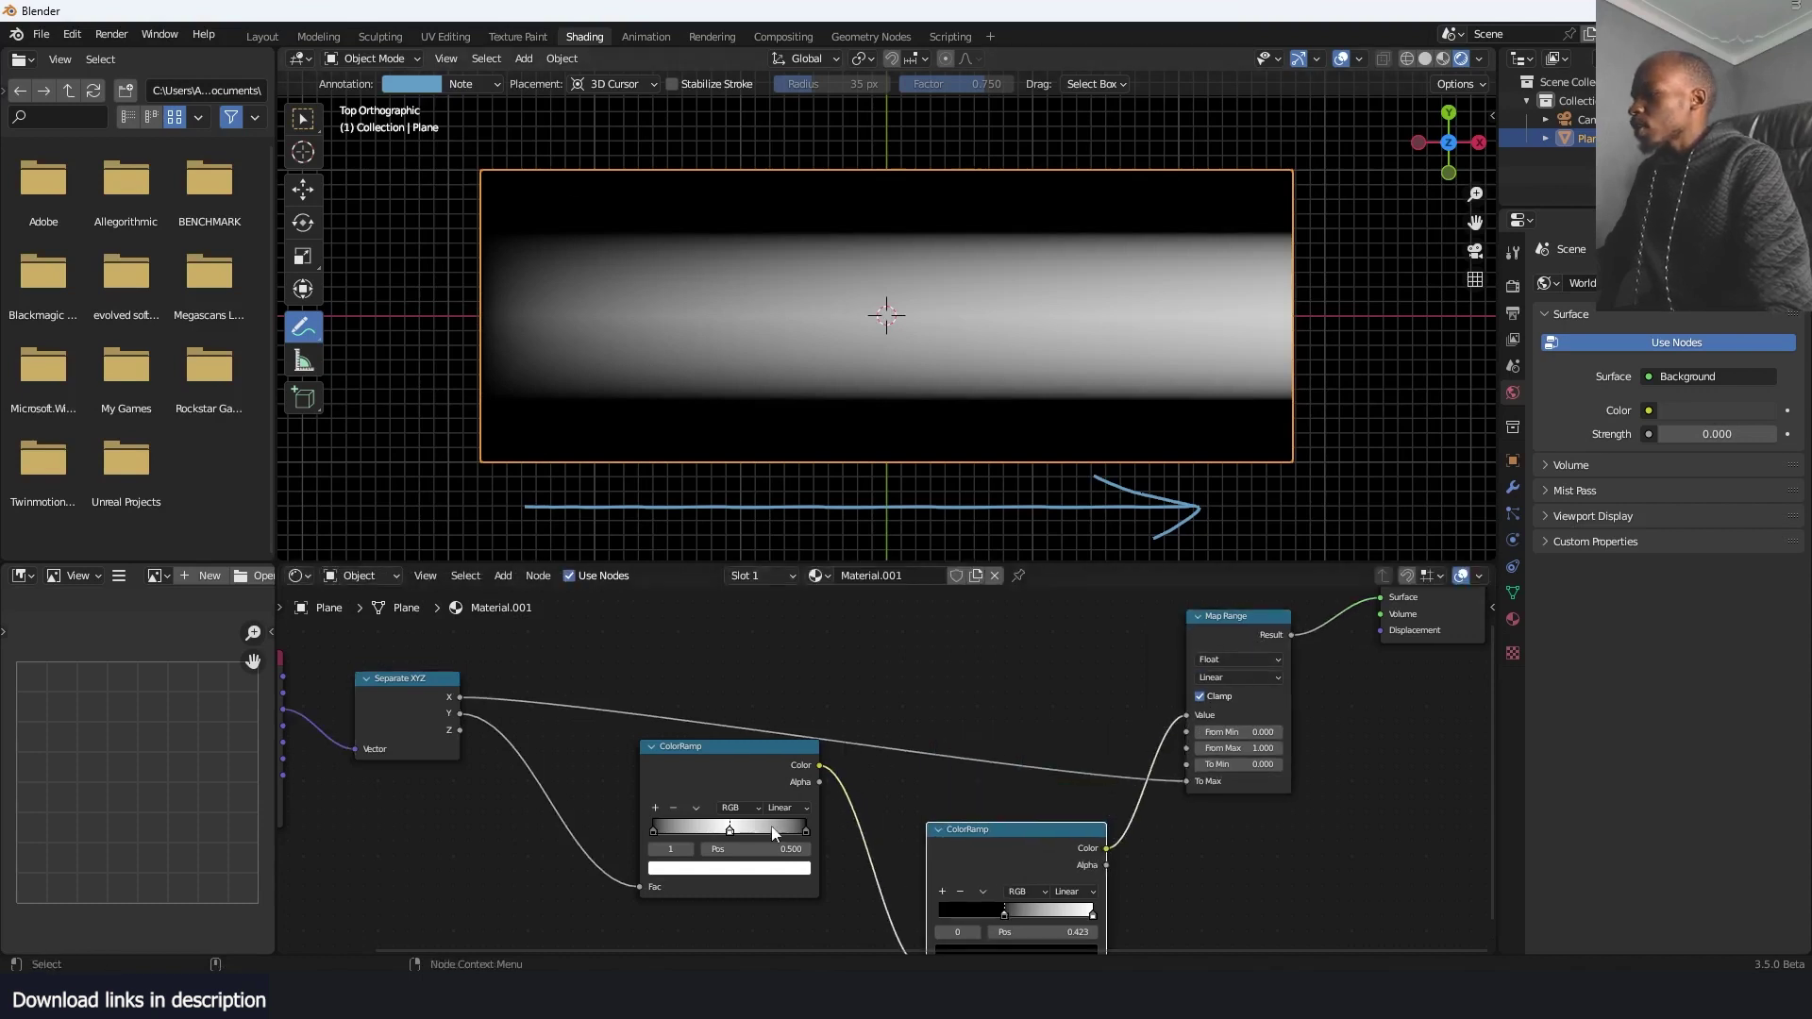
left_click_drag(726, 746, 684, 807)
left_click_drag(1019, 830, 972, 806)
Insert a Math node set to Add between the Separate XYZ's X output and the Map Range's To Max input
key("shift+a")
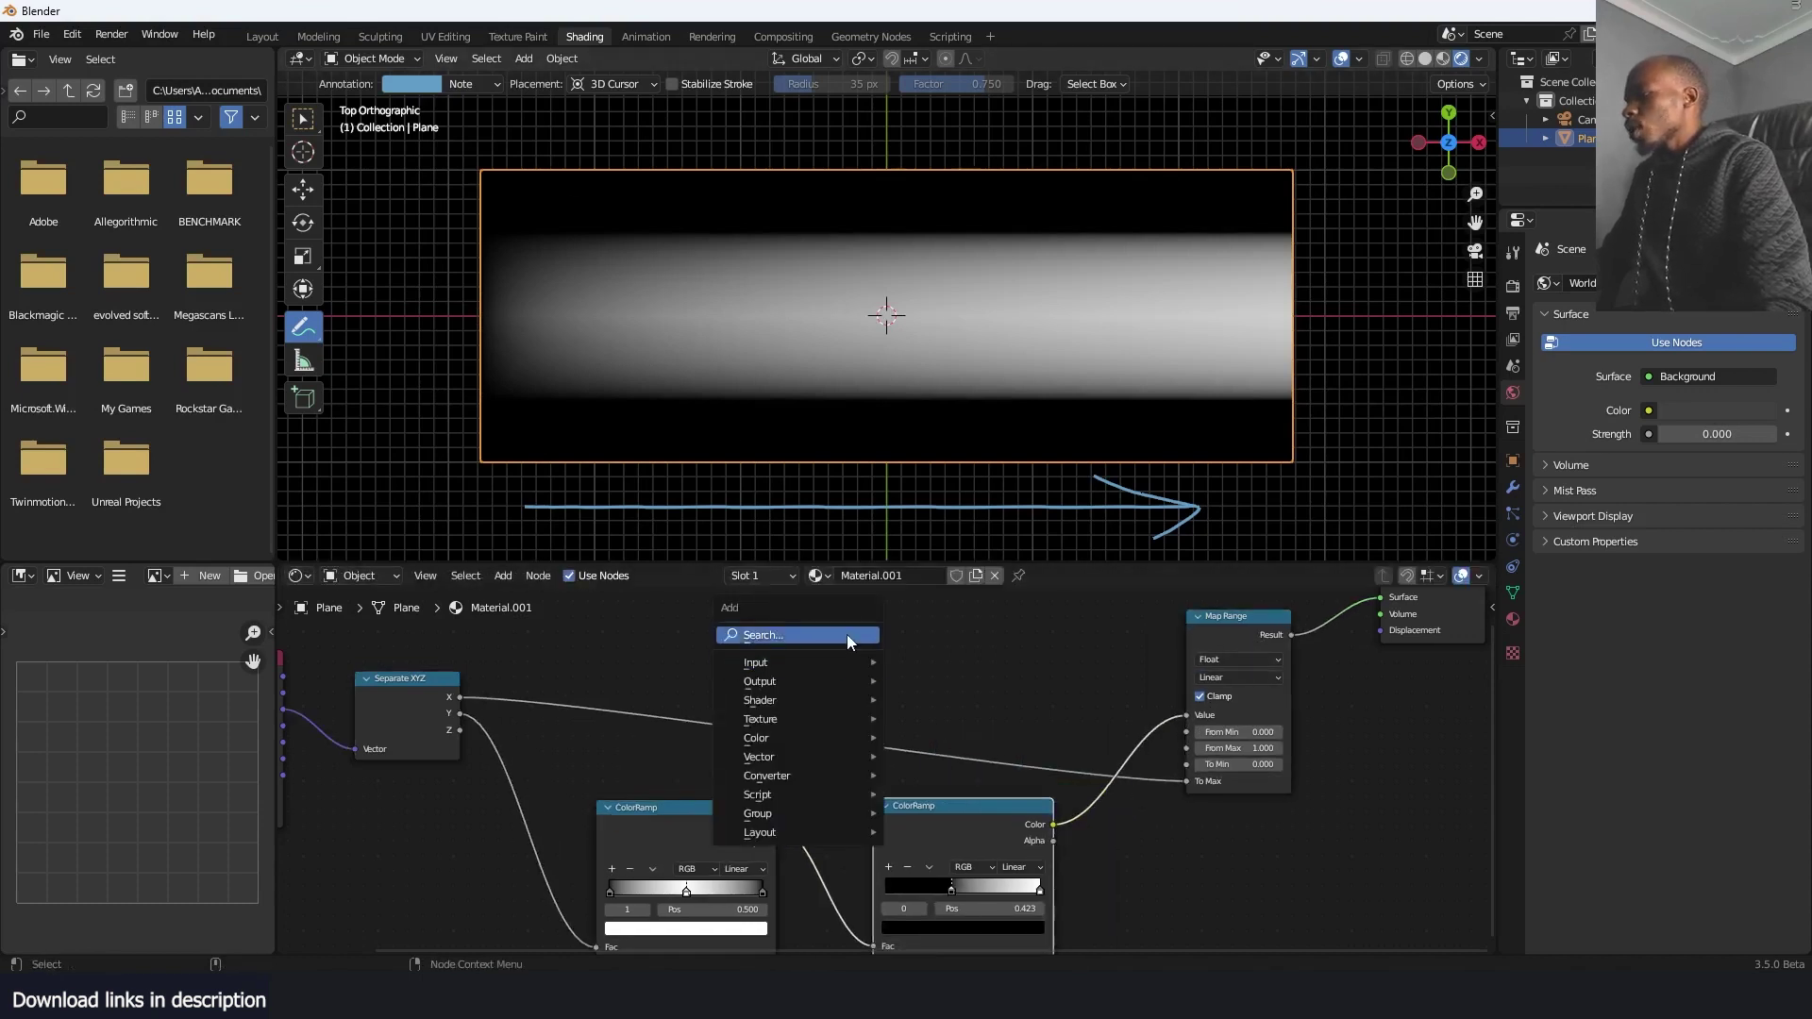
left_click(846, 634)
type("math")
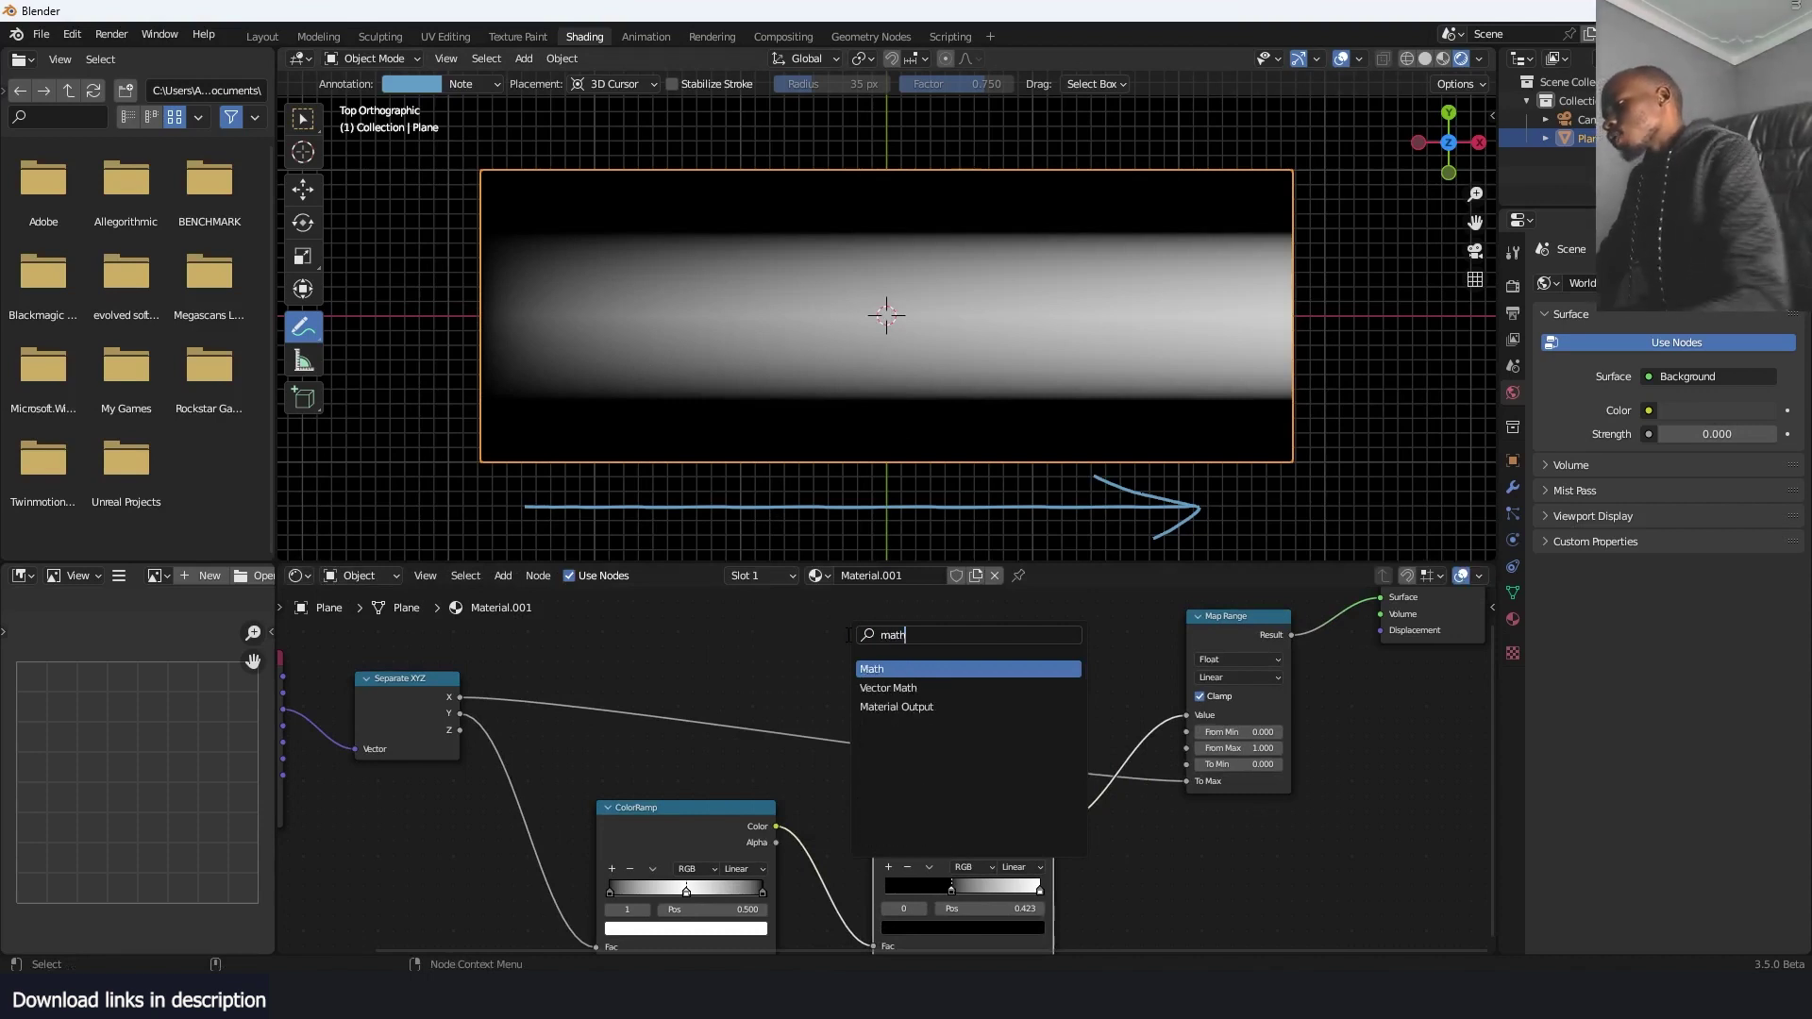
left_click(921, 669)
left_click(734, 670)
left_click(743, 682)
left_click(697, 719)
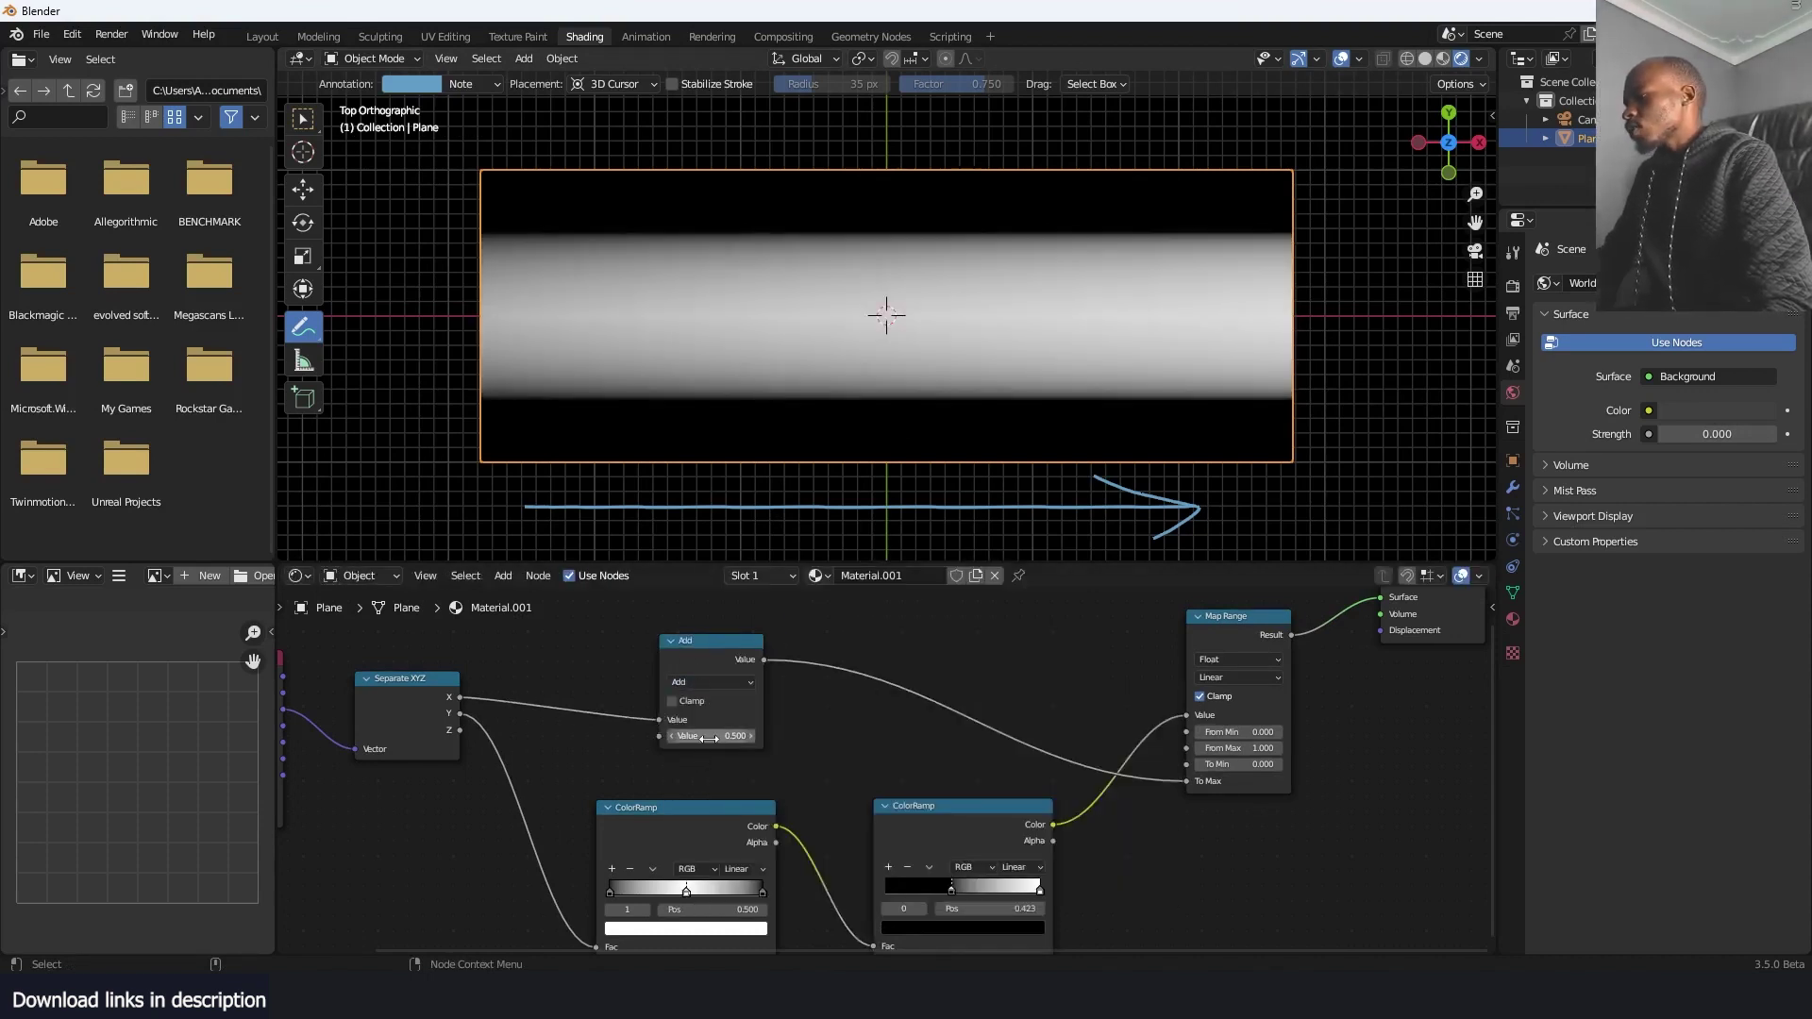
Set the Add node's second value to 0.010
mouse_move(708, 739)
left_mouse_down()
mouse_move(736, 739)
mouse_move(693, 739)
left_mouse_up()
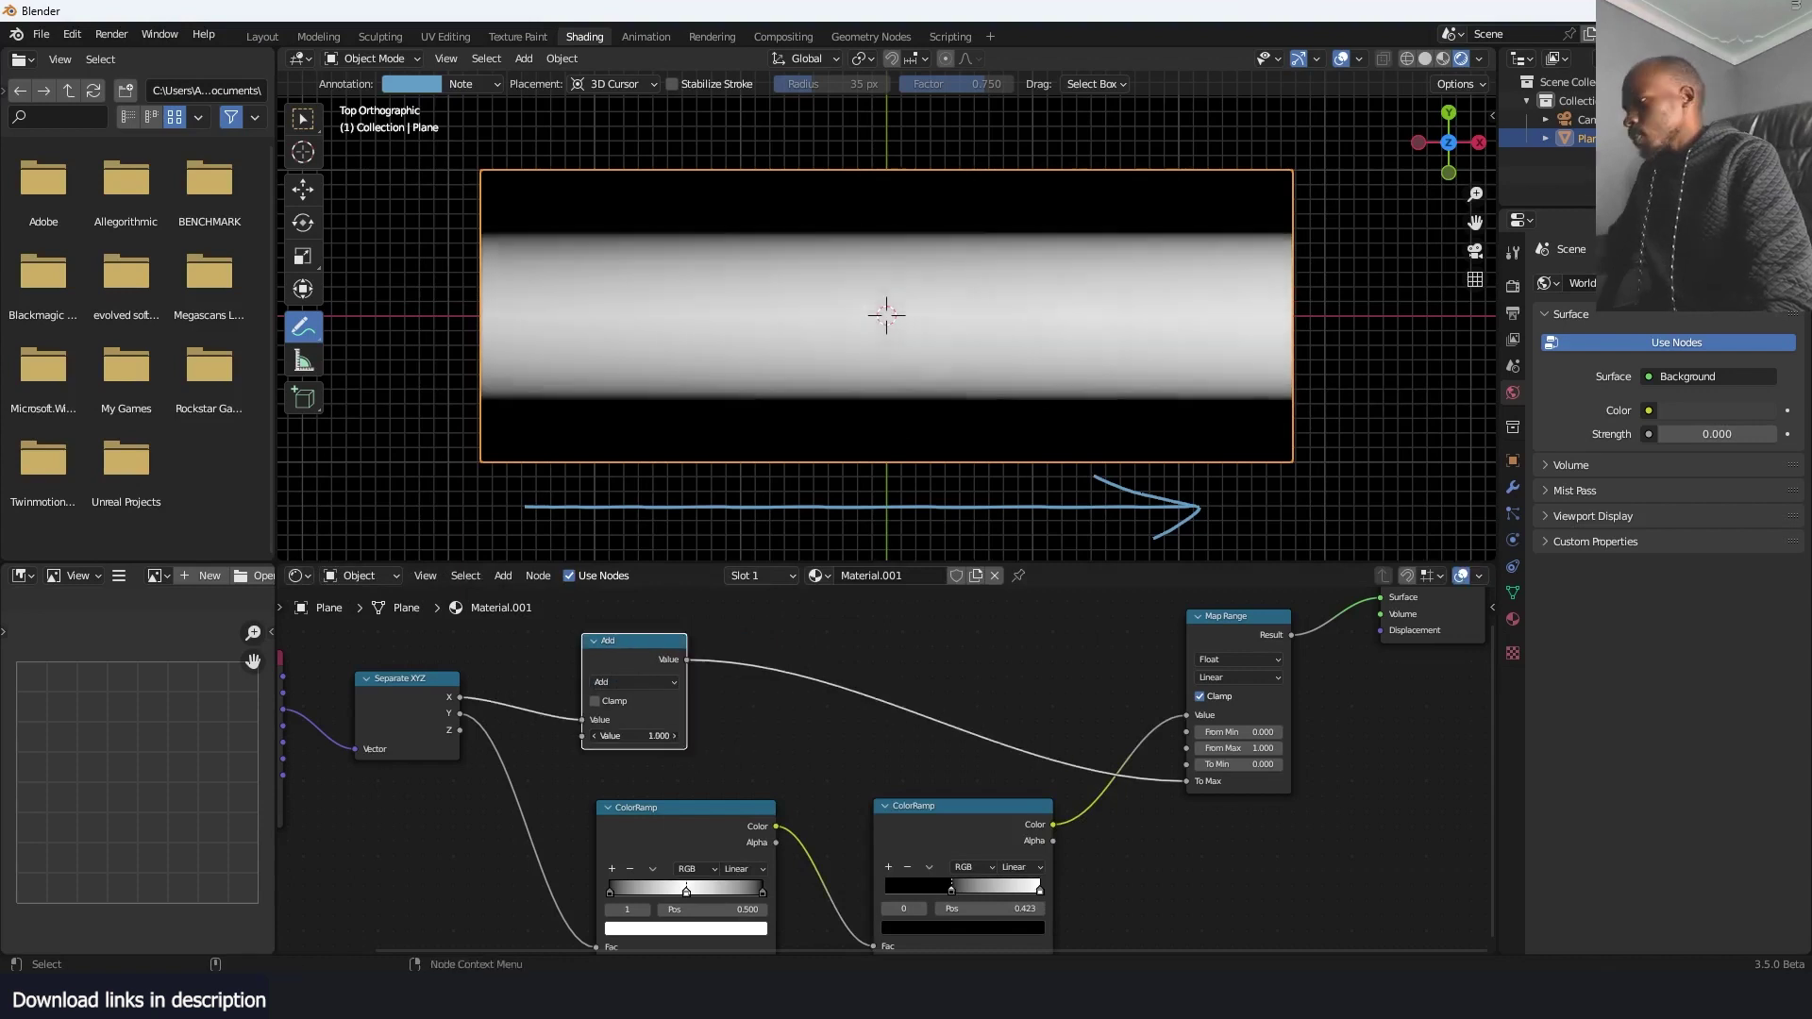
mouse_move(633, 736)
left_mouse_down("shift")
mouse_move(597, 736)
mouse_move(634, 736)
left_mouse_up("shift")
scroll(897, 755, "down", 2)
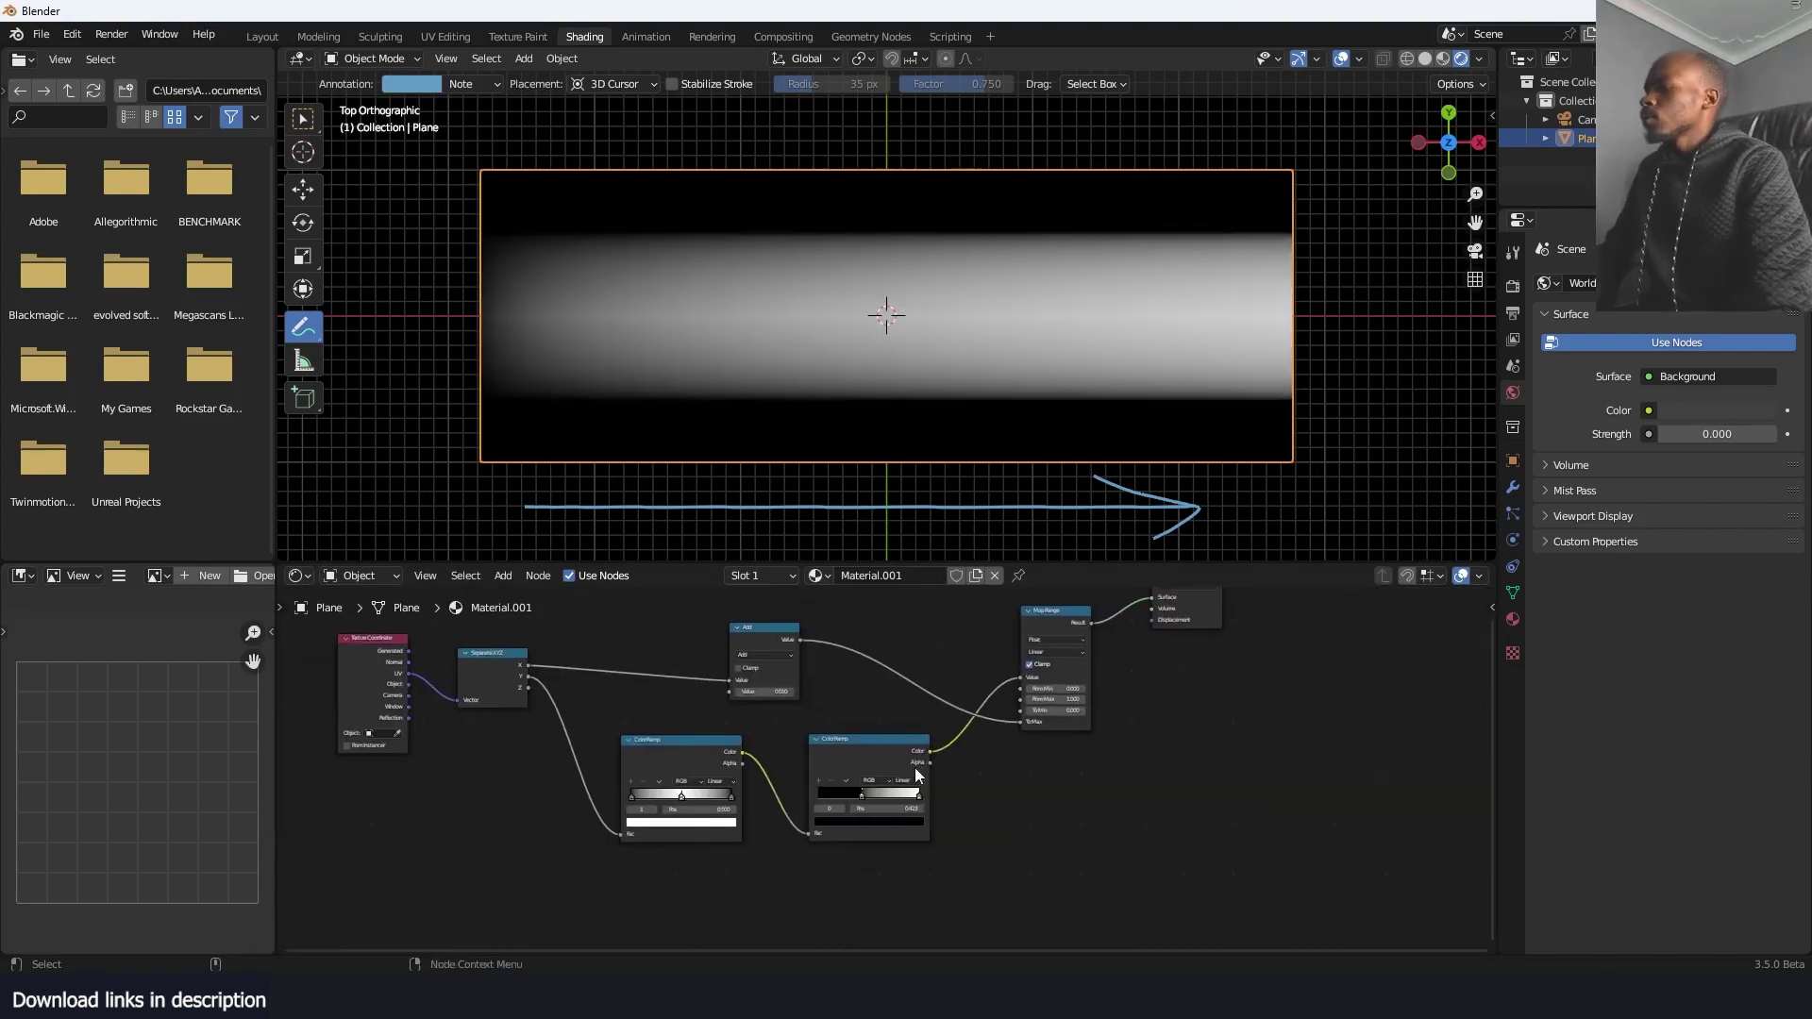
Narrow the band by moving the second ColorRamp's black stop to position 0.877
scroll(914, 767, "up", 1)
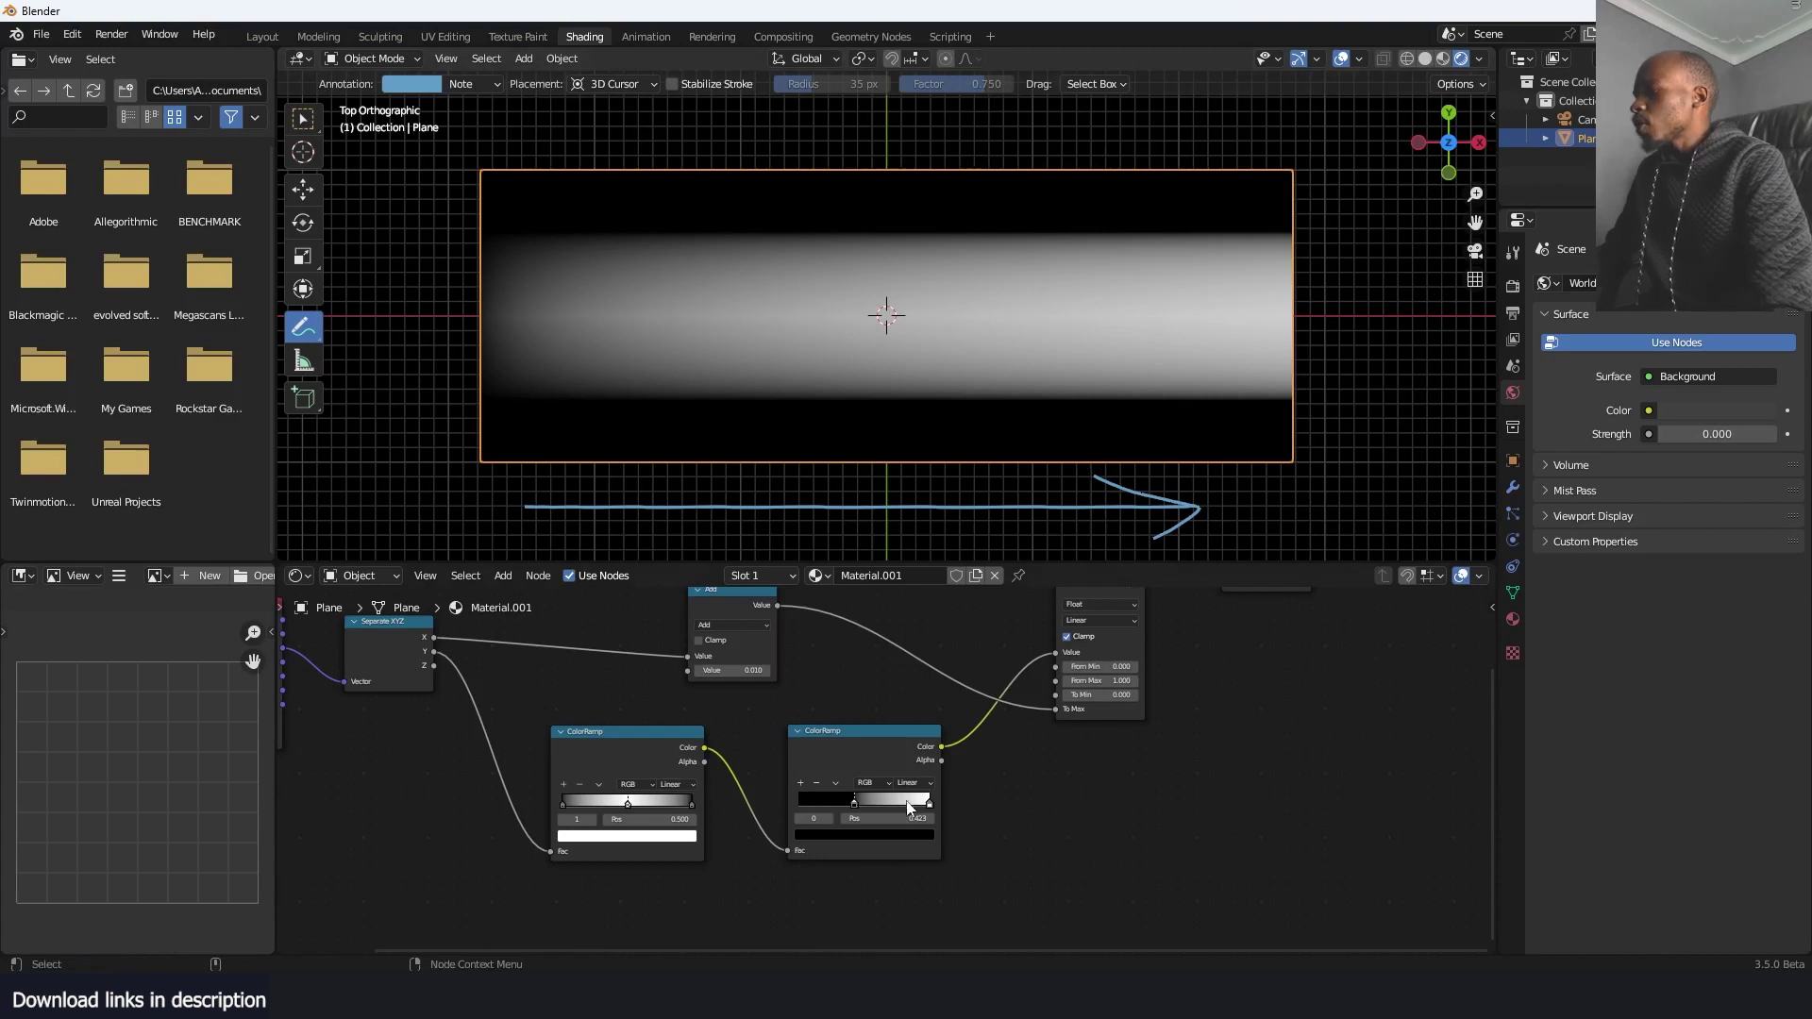
left_click_drag(859, 804, 920, 821)
middle_click_drag(718, 791, 857, 755)
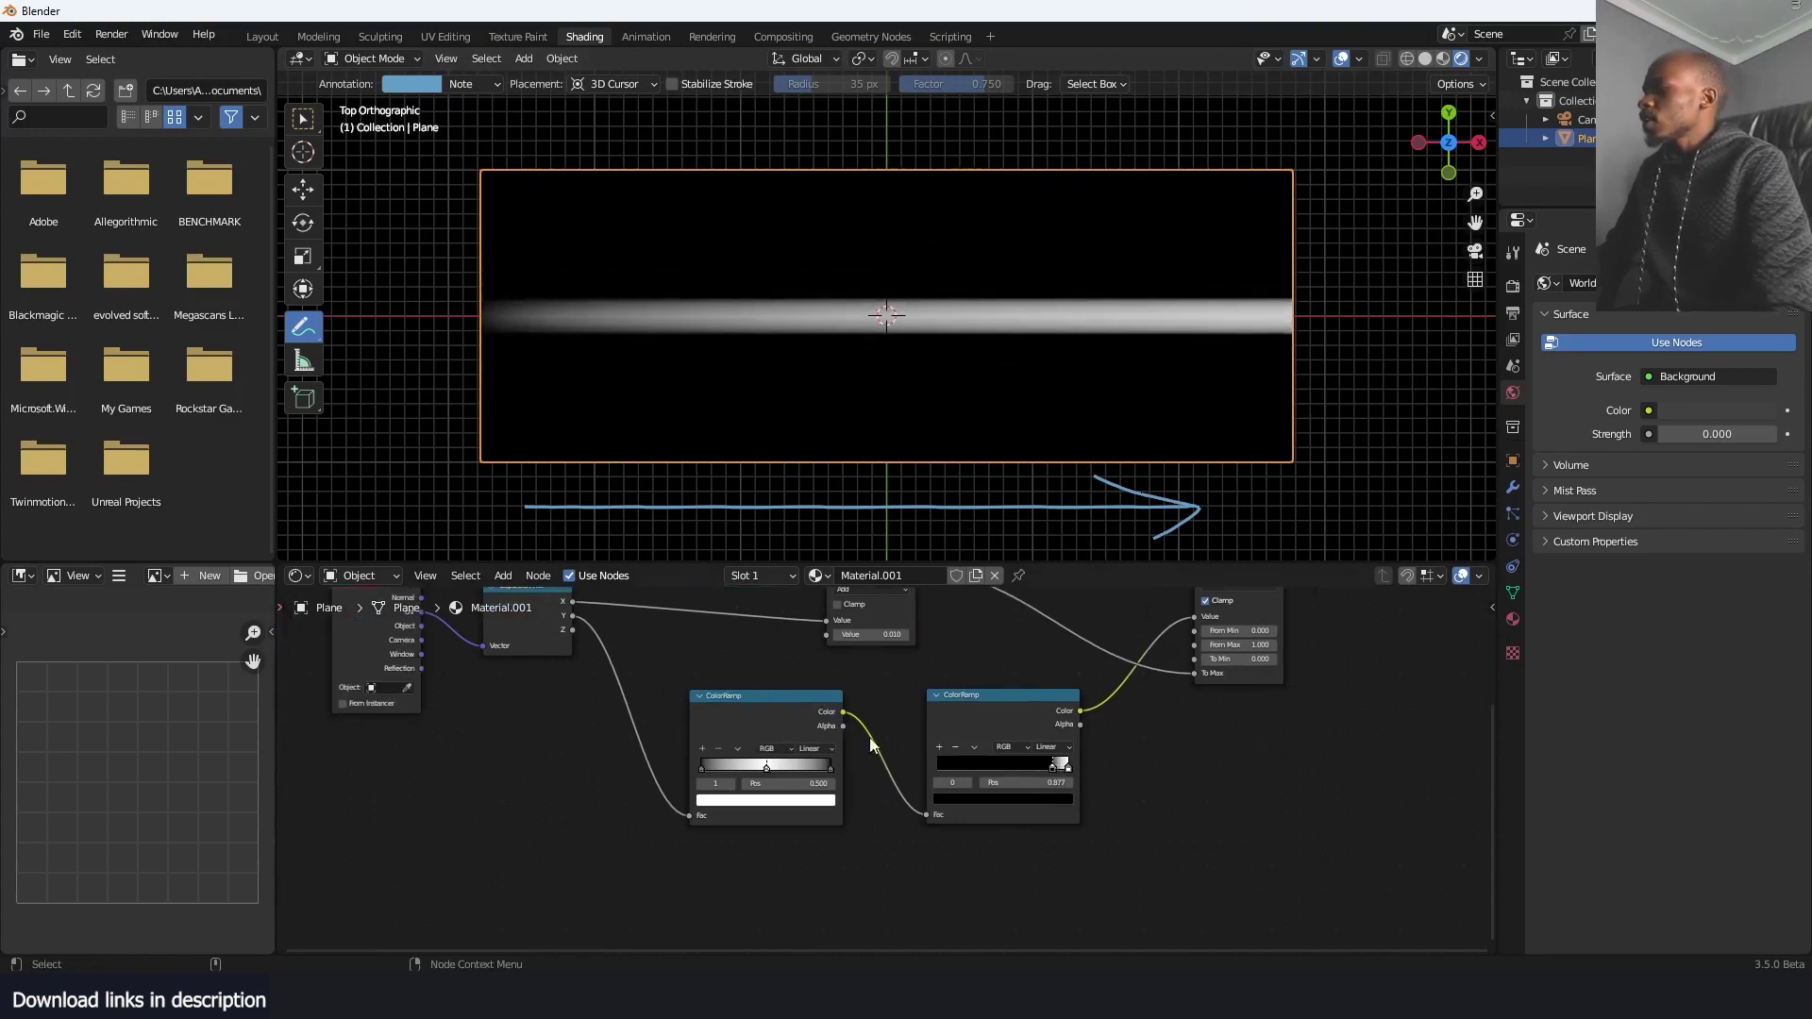
Switch to VLC media player and play the reference shader video to study the beam's distortion
key("alt+Tab")
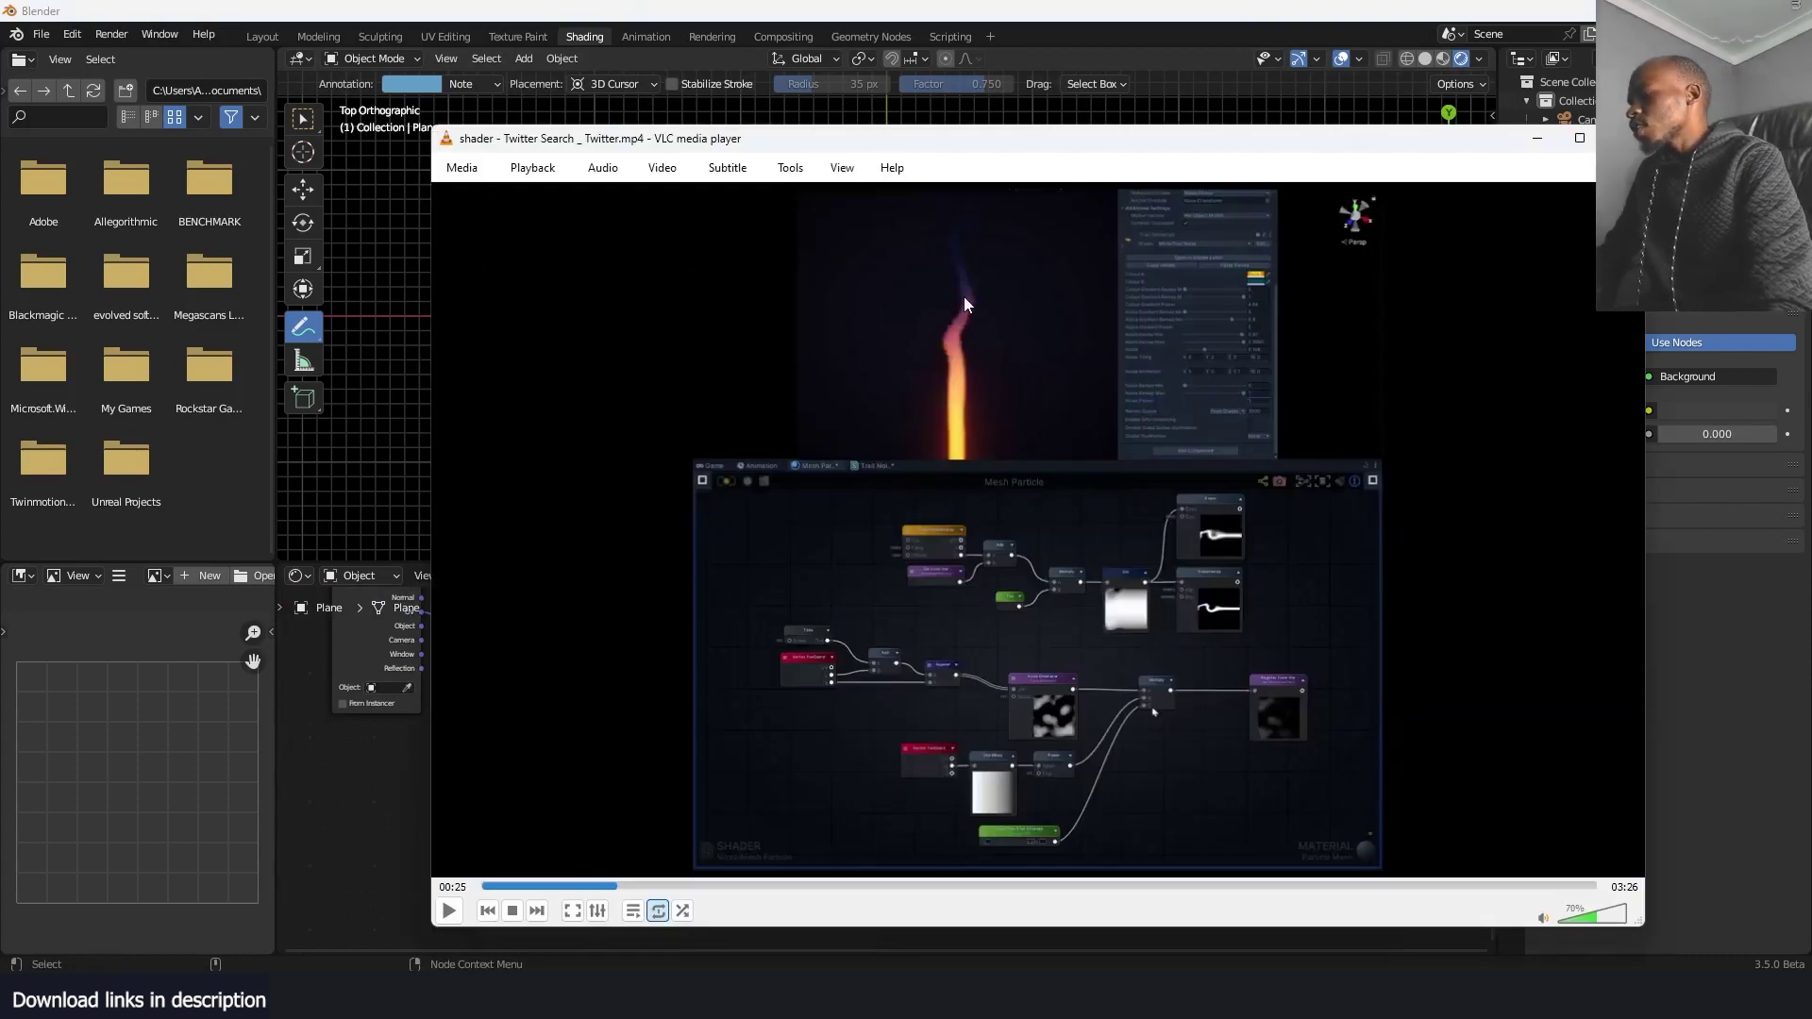
key("space")
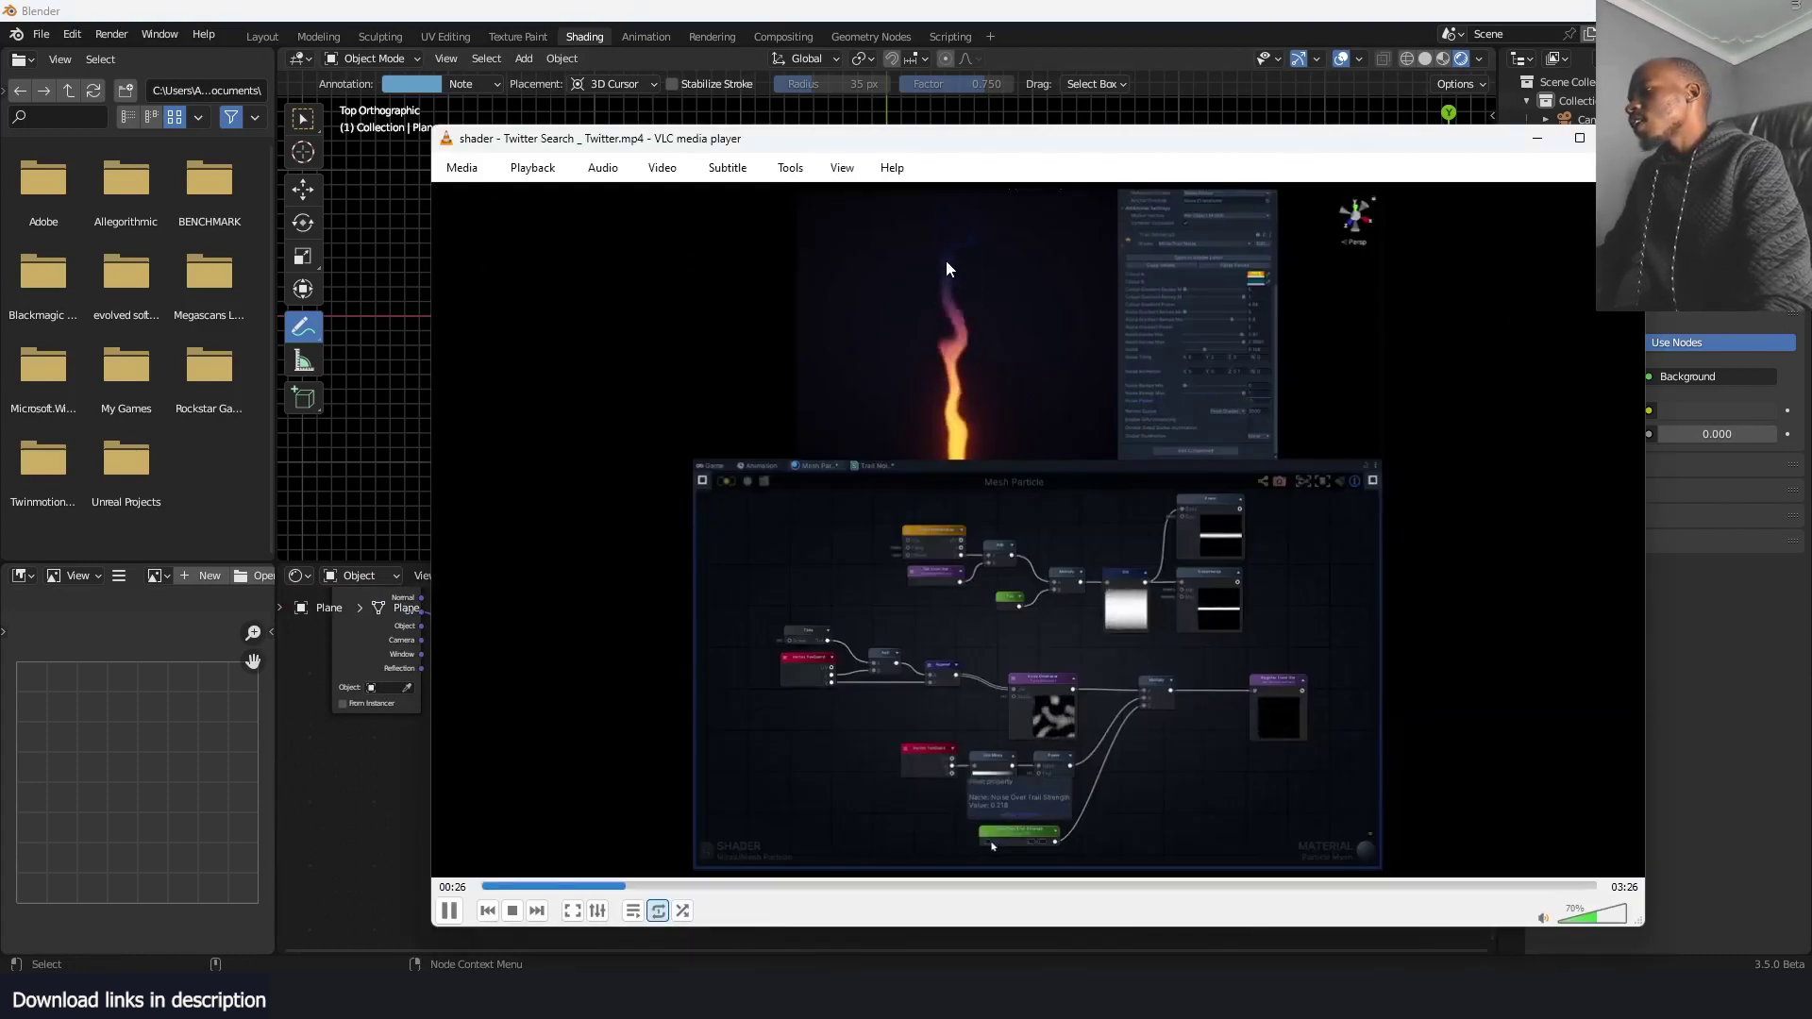
Pause the reference video, return to Blender, and move the Texture Coordinate and Separate XYZ nodes apart
key("space")
key("alt+Tab")
middle_click_drag(302, 790, 819, 828)
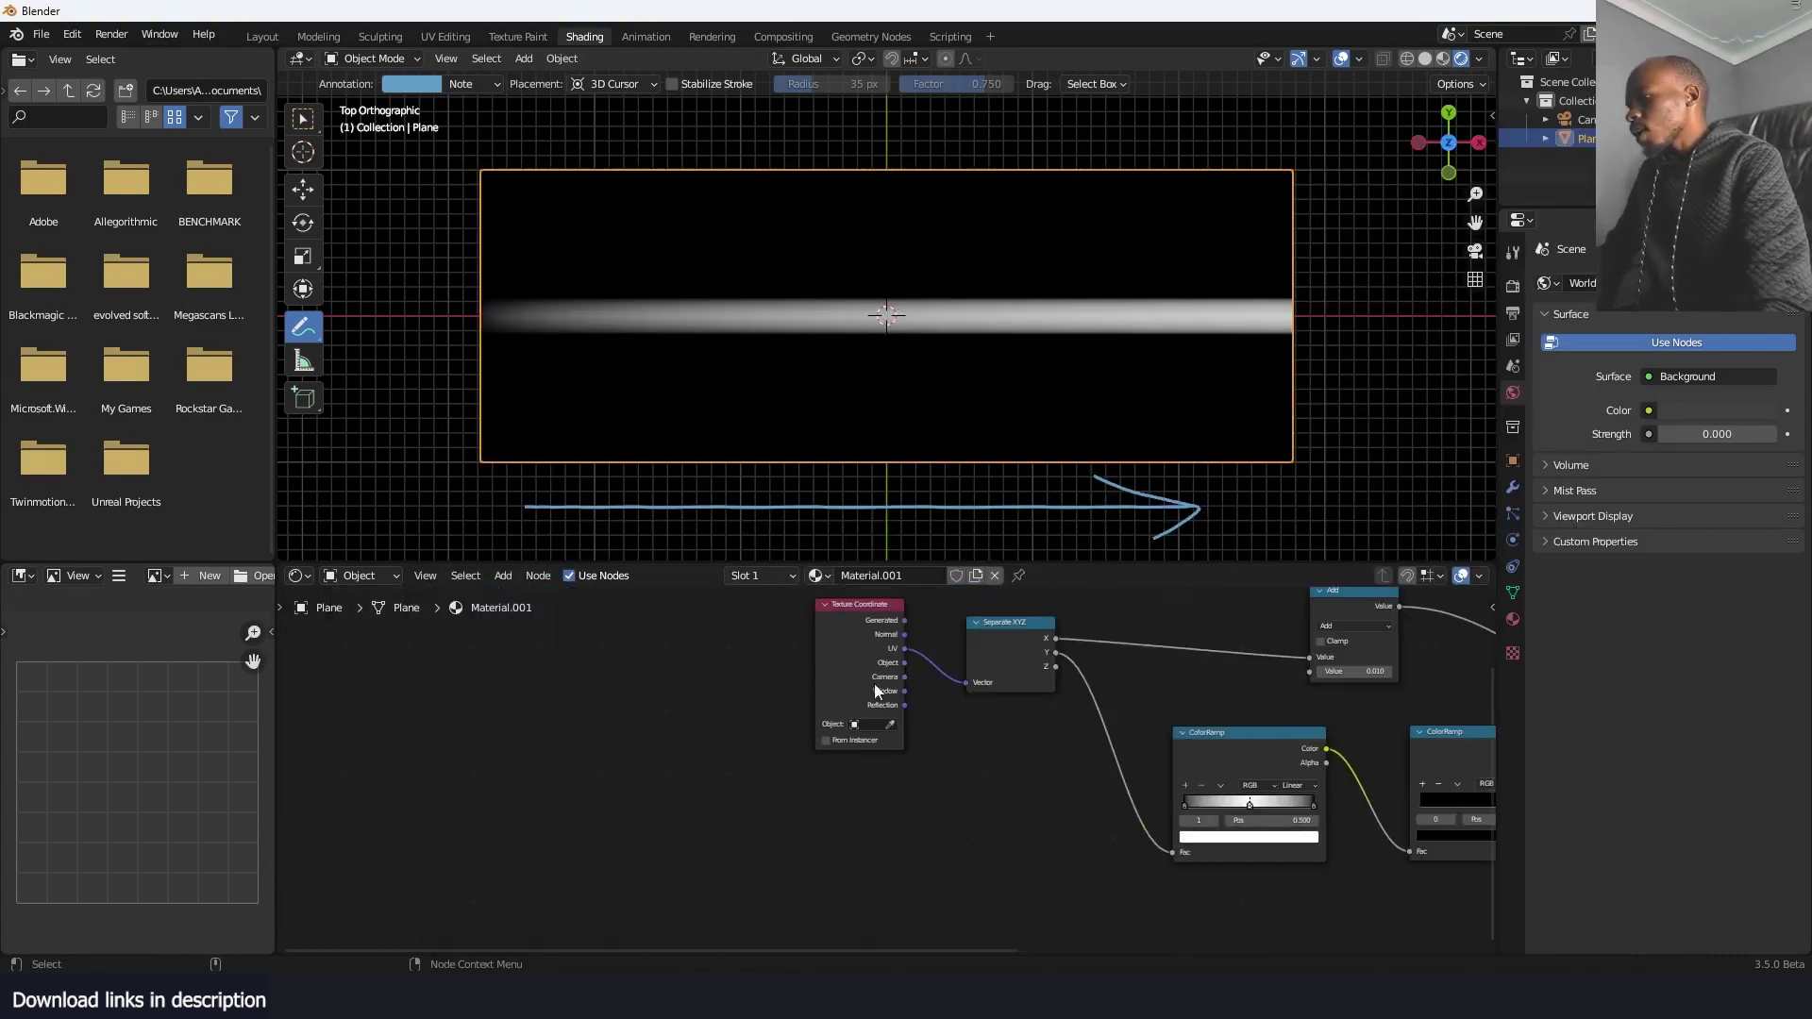
left_click_drag(870, 686, 425, 713)
left_click_drag(981, 656, 1081, 667)
middle_click_drag(702, 725, 748, 700)
Insert a Vector Math node set to Add between the Texture Coordinate's UV output and the Separate XYZ node
key("shift+a")
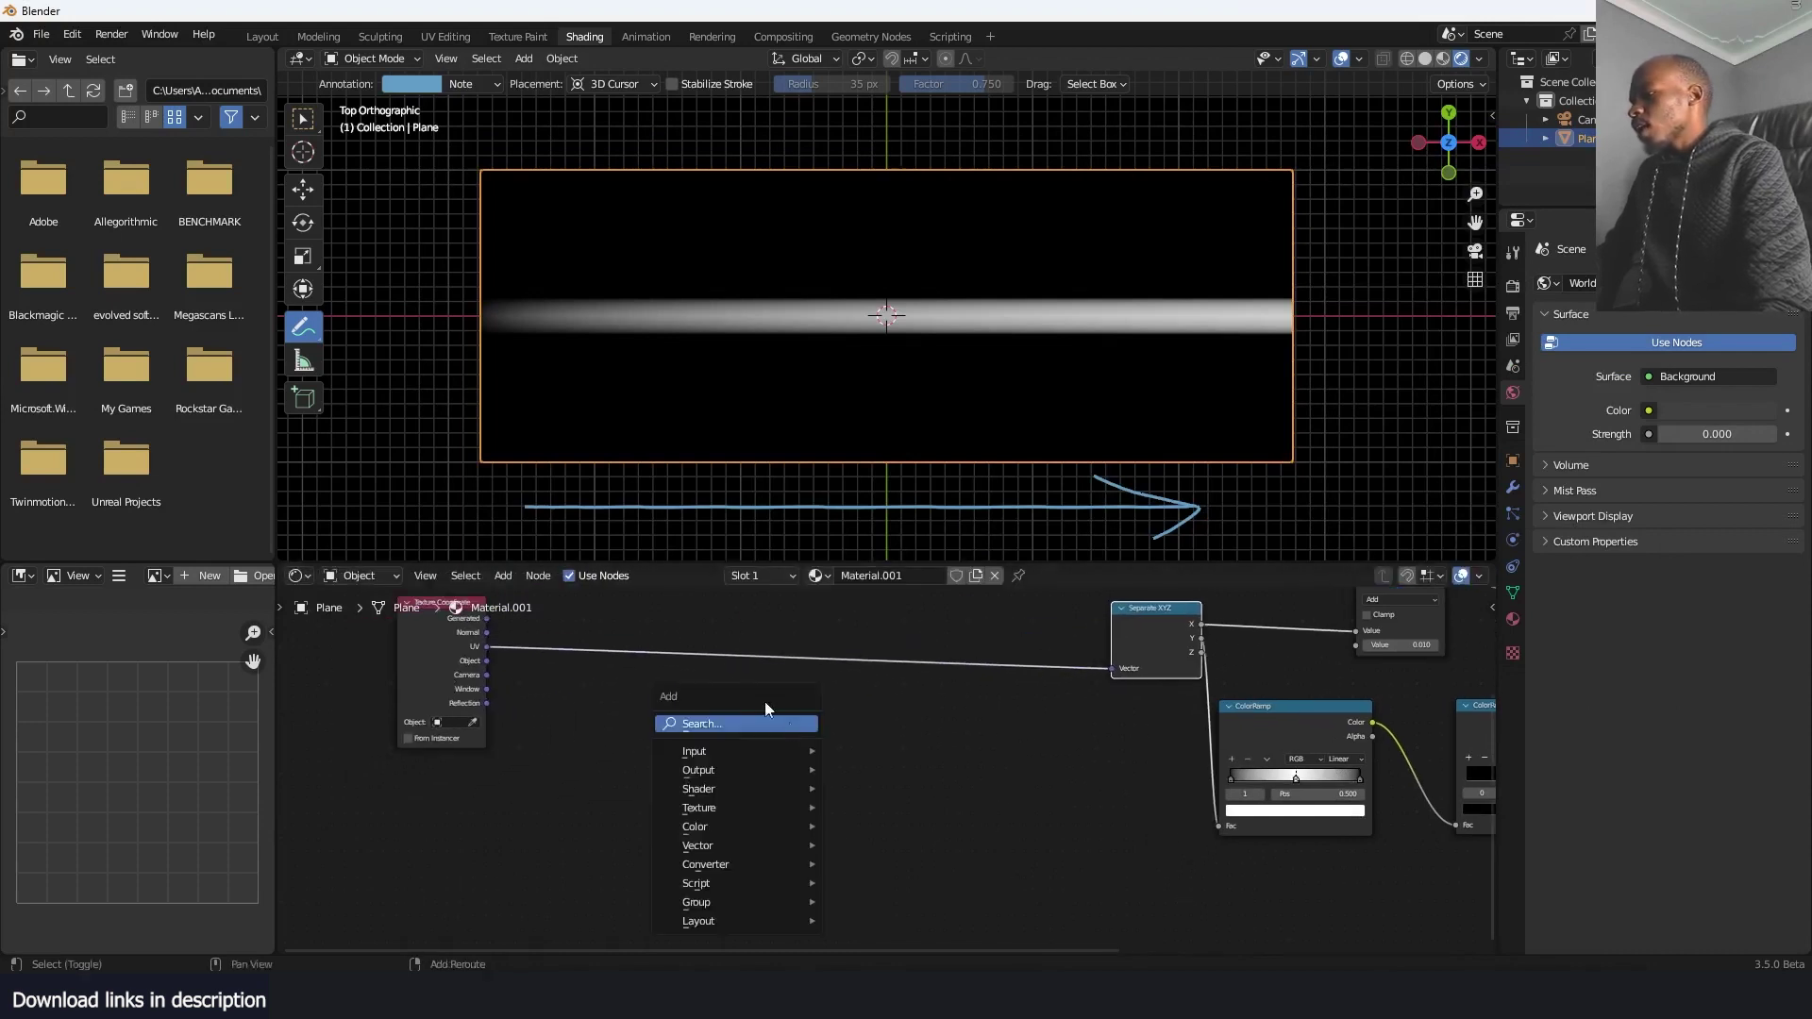
left_click(758, 721)
type("vec")
left_click(781, 754)
left_click(889, 676)
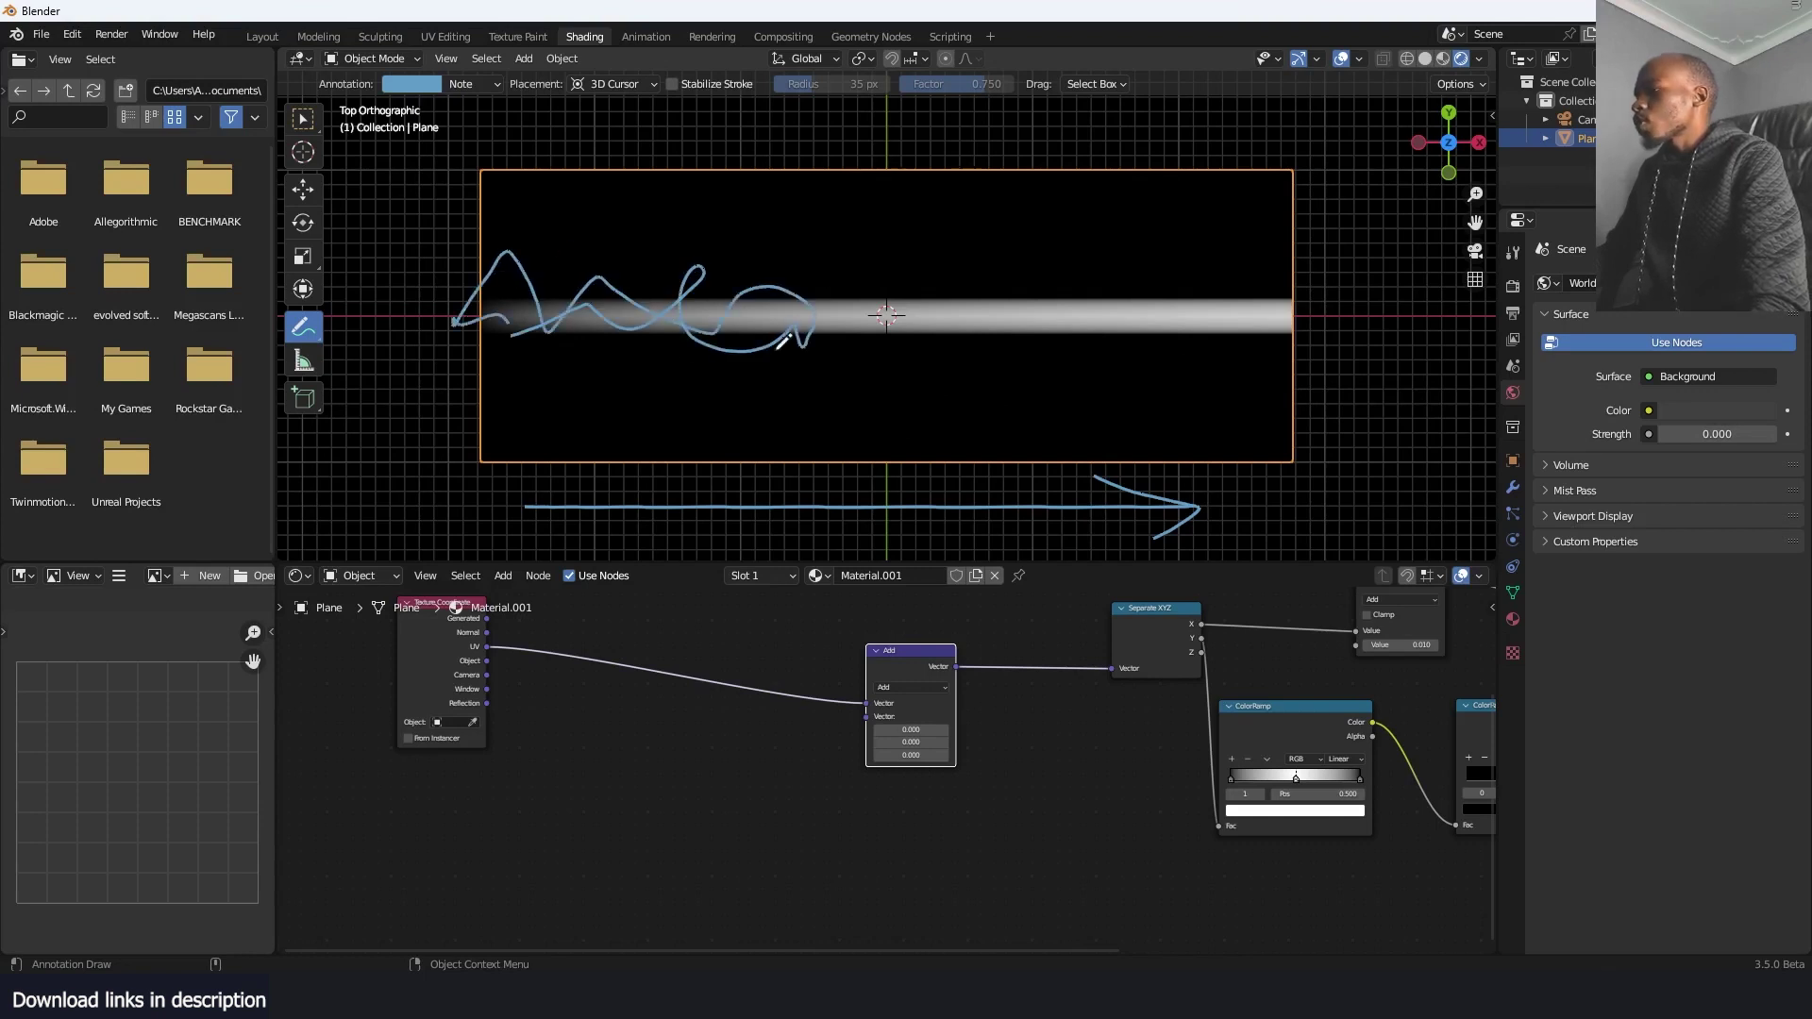
Add a Combine XYZ node and connect its Vector output to the Vector Math Add node's second vector input
scroll(768, 676, "up", 2)
key("shift+a")
left_click(741, 668)
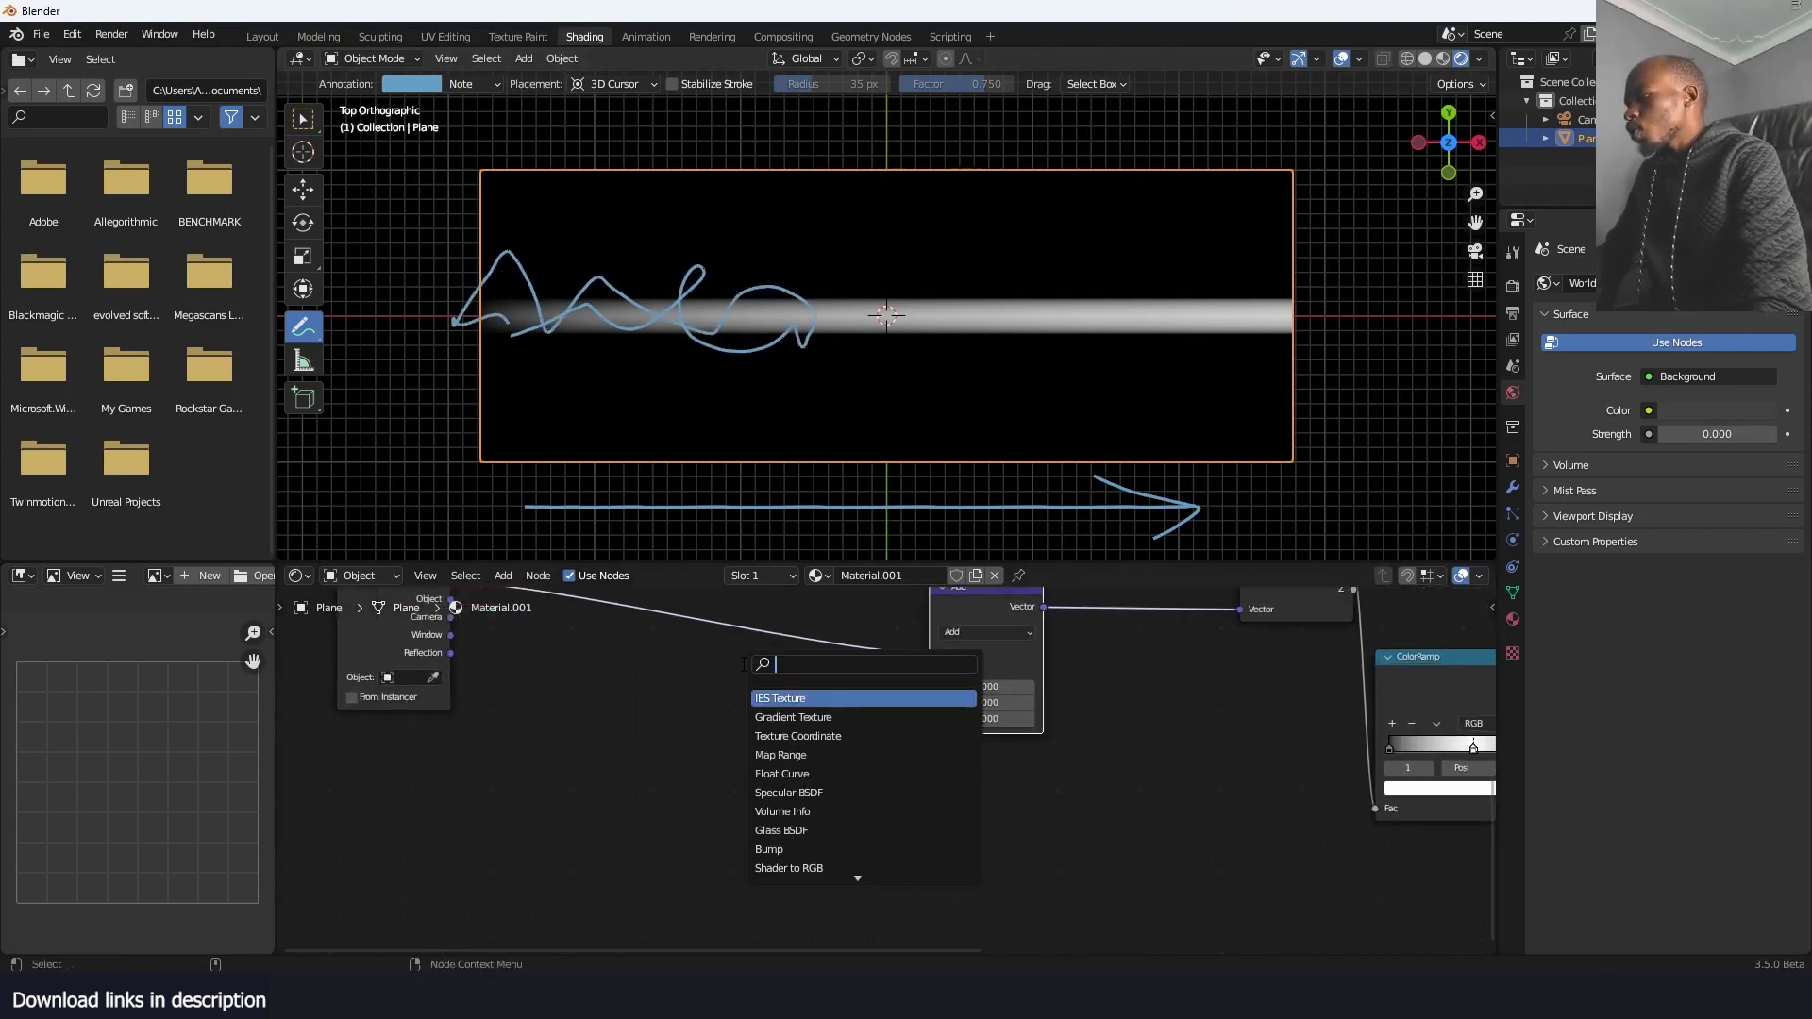
type("x")
left_click(794, 695)
left_click(809, 759)
scroll(886, 738, "up", 2)
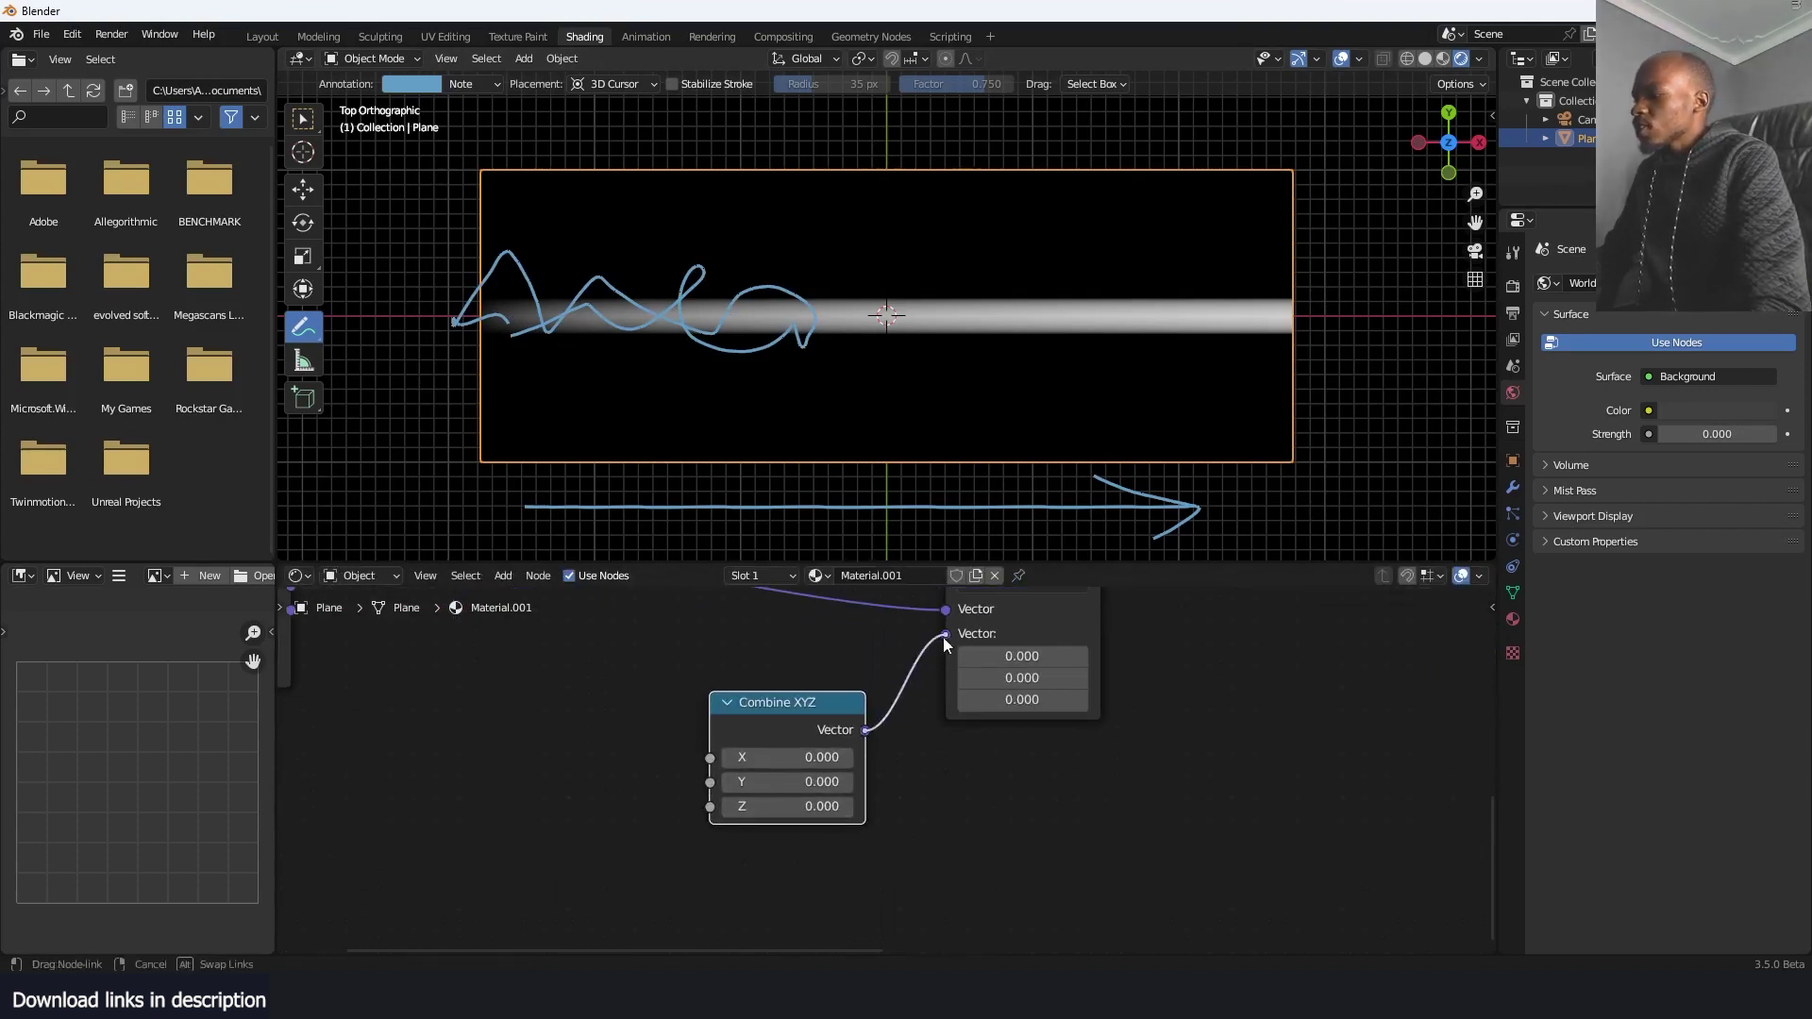
left_click_drag(945, 641, 946, 638)
Add a Noise Texture node with Scale 1.000 and connect its Fac output to the Combine XYZ's Y input
middle_click_drag(698, 709, 783, 637)
scroll(781, 642, "up", 2)
key("shift+a")
left_click(593, 710)
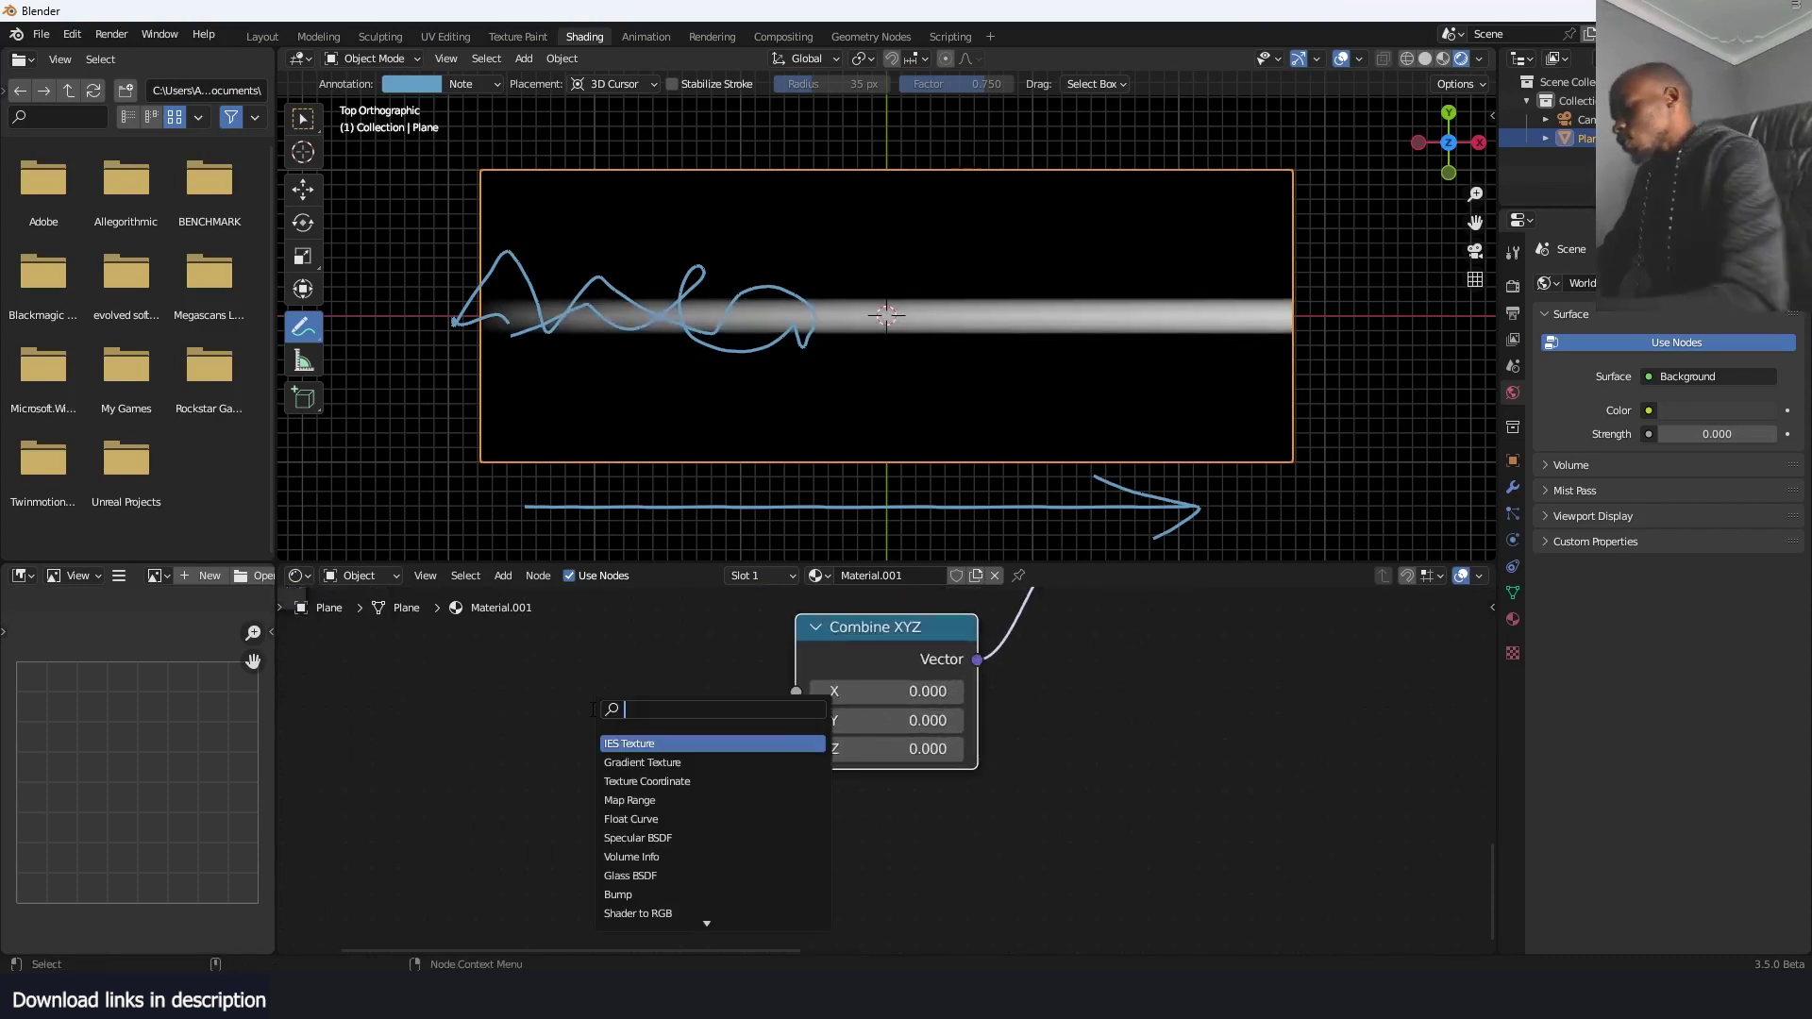
type("noise")
key("Return")
left_click_drag(587, 667, 1104, 735)
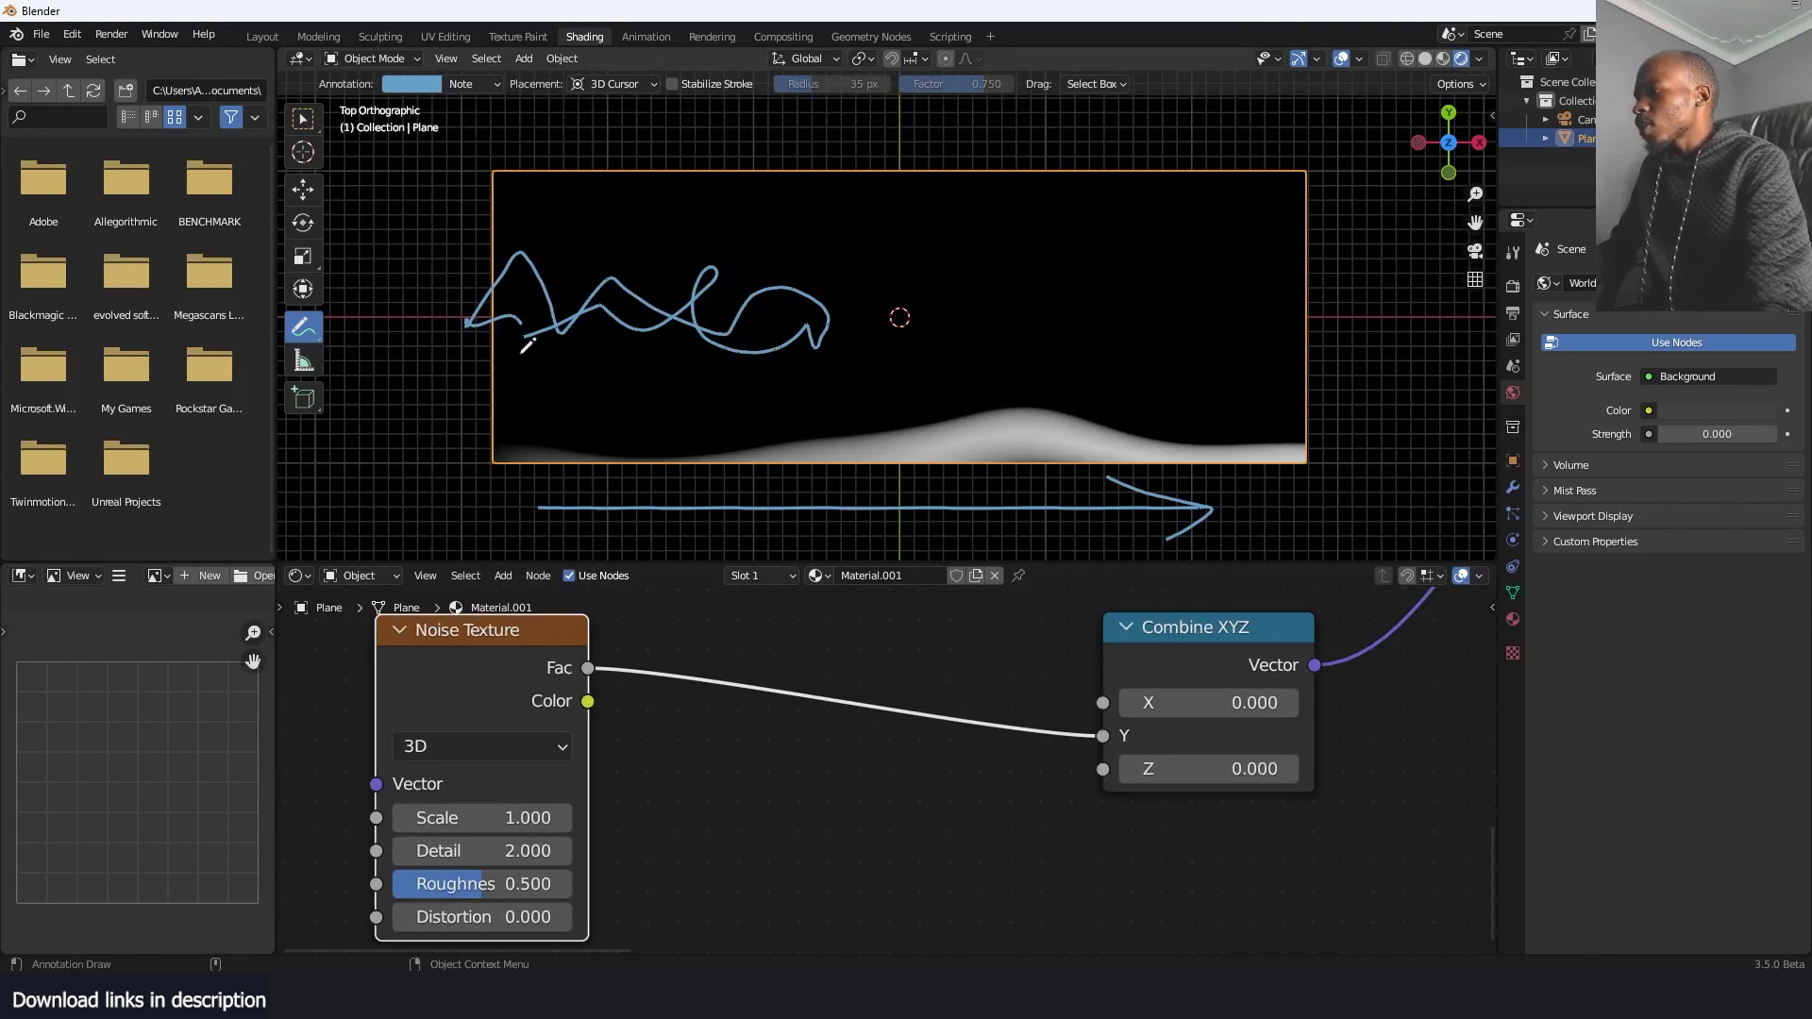
middle_click_drag(728, 798, 817, 783)
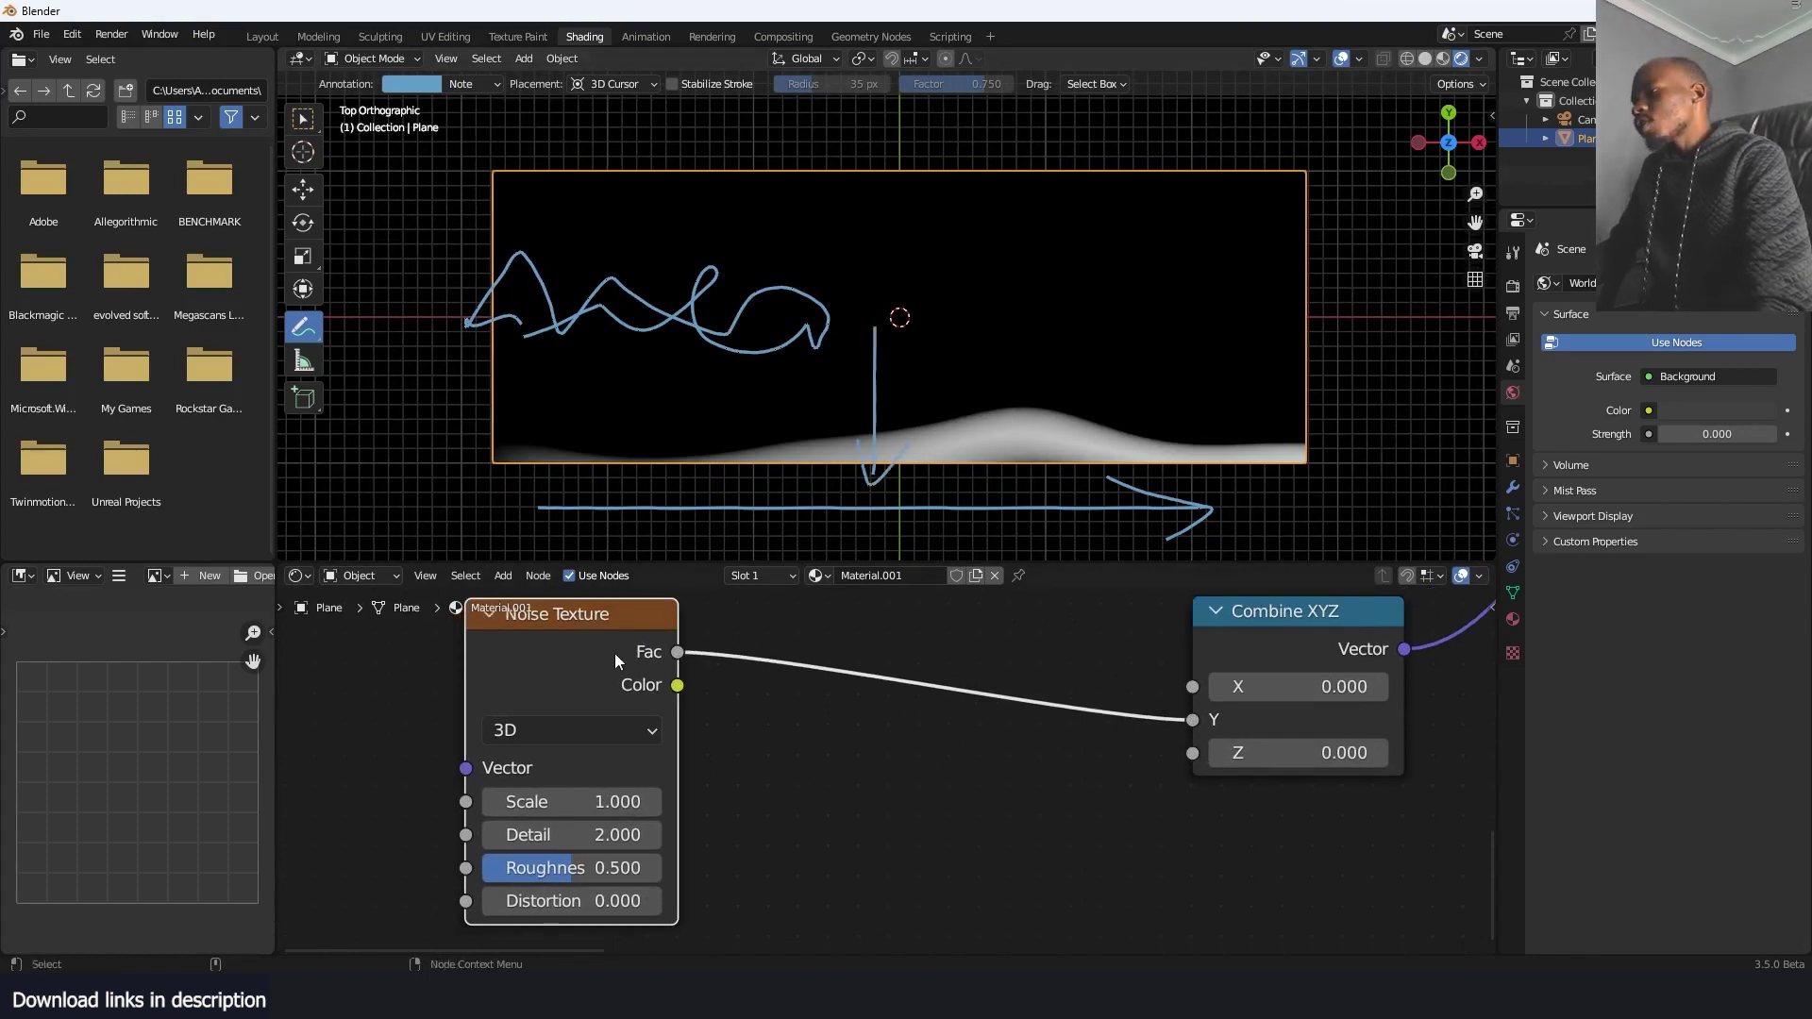
Insert a Math node set to Subtract between the Noise Texture's Fac output and the Combine XYZ's Y input
scroll(686, 660, "down", 2)
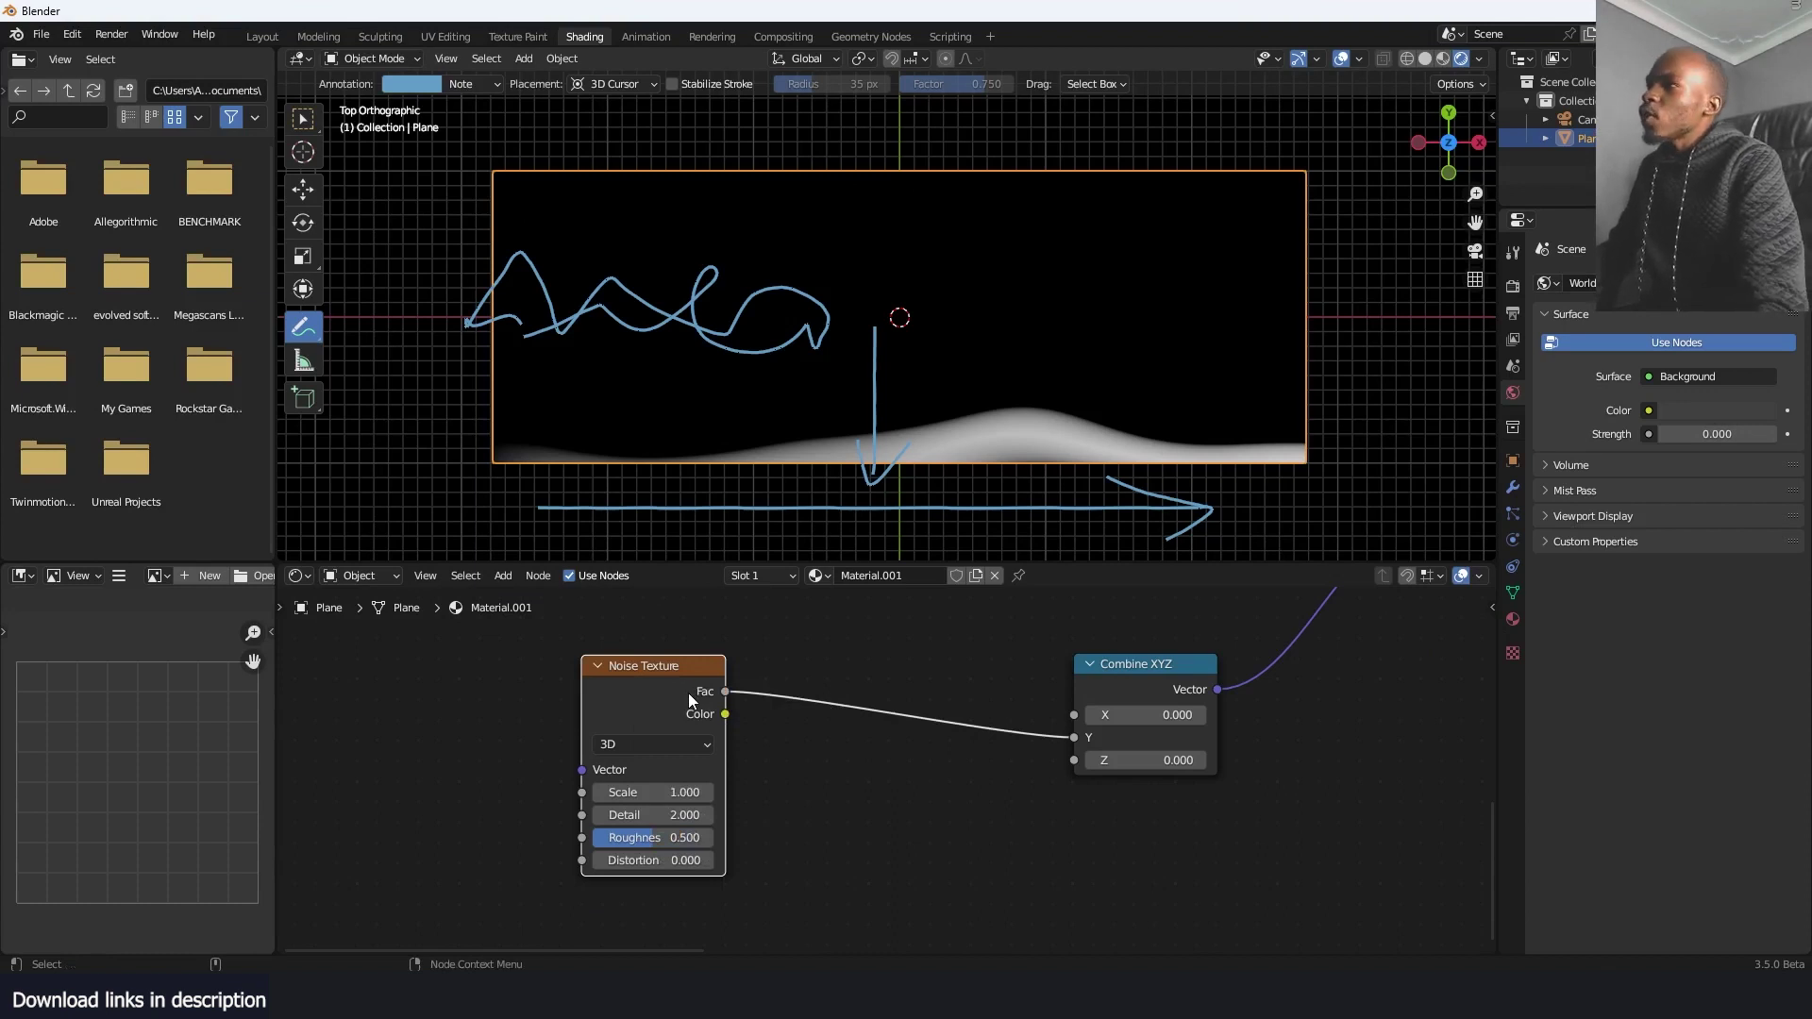
left_click_drag(724, 691, 773, 678)
type("ma")
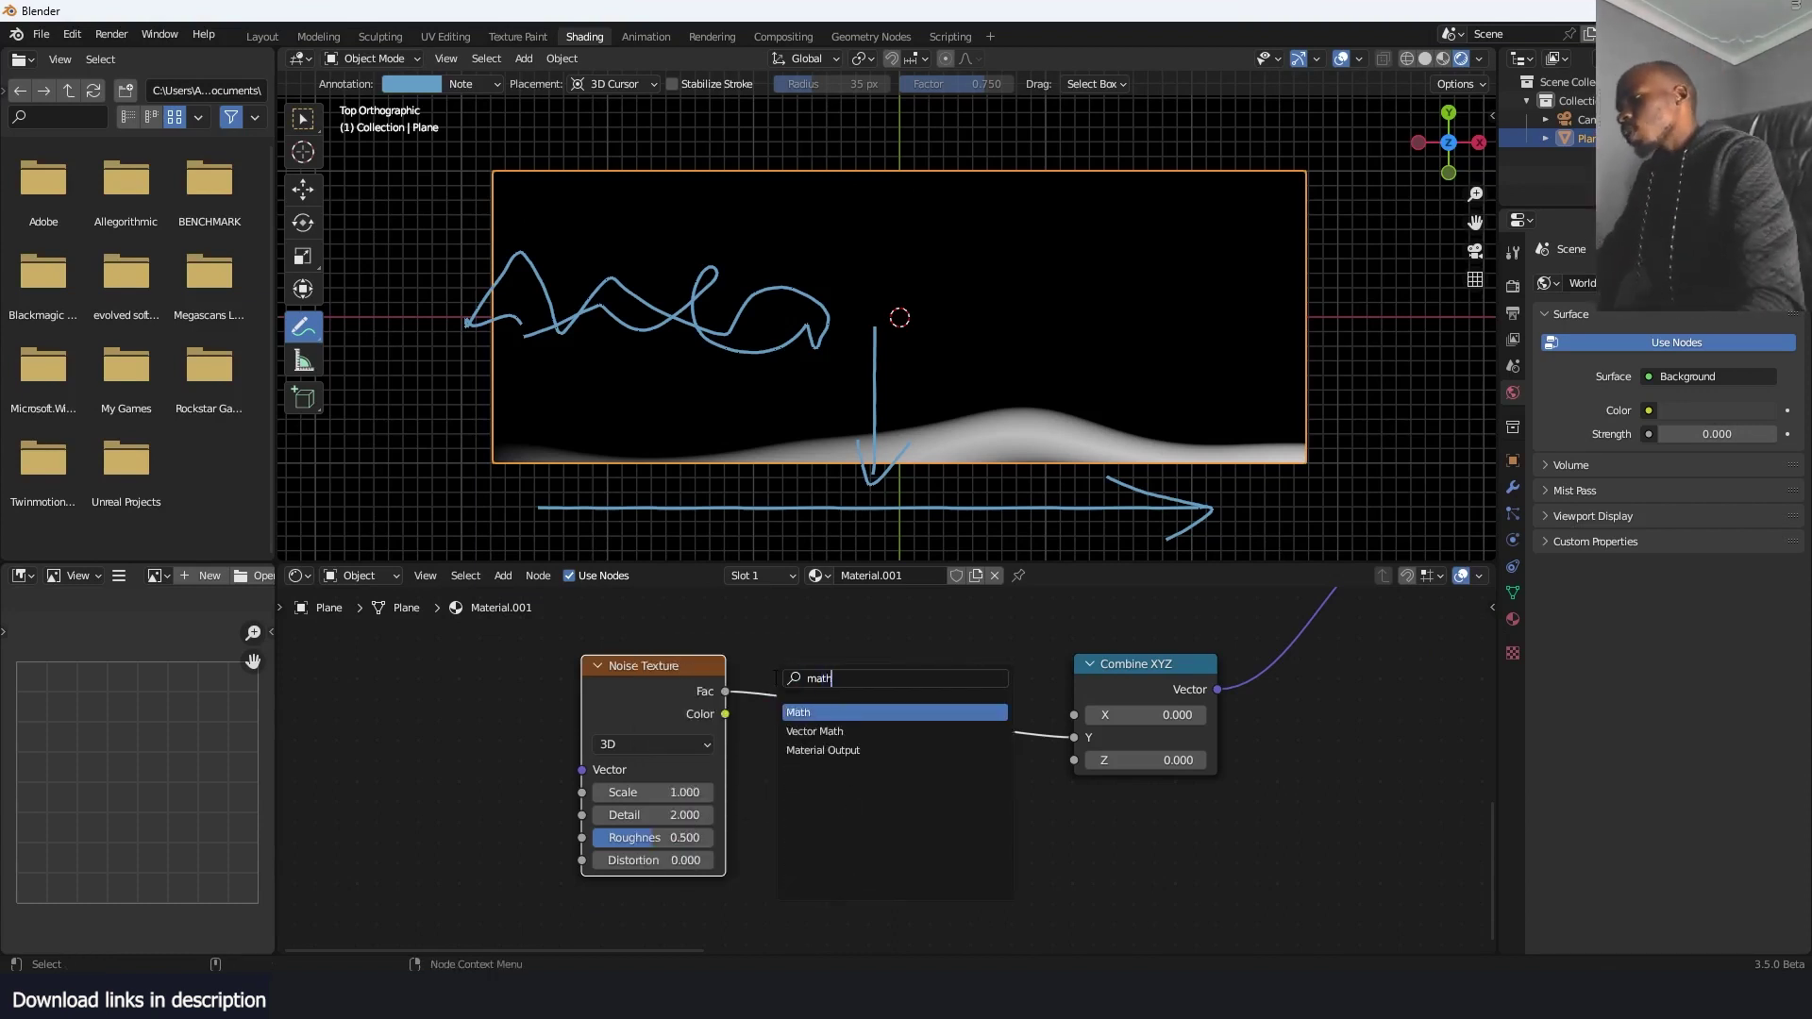
type("th")
key("Return")
left_click(861, 706)
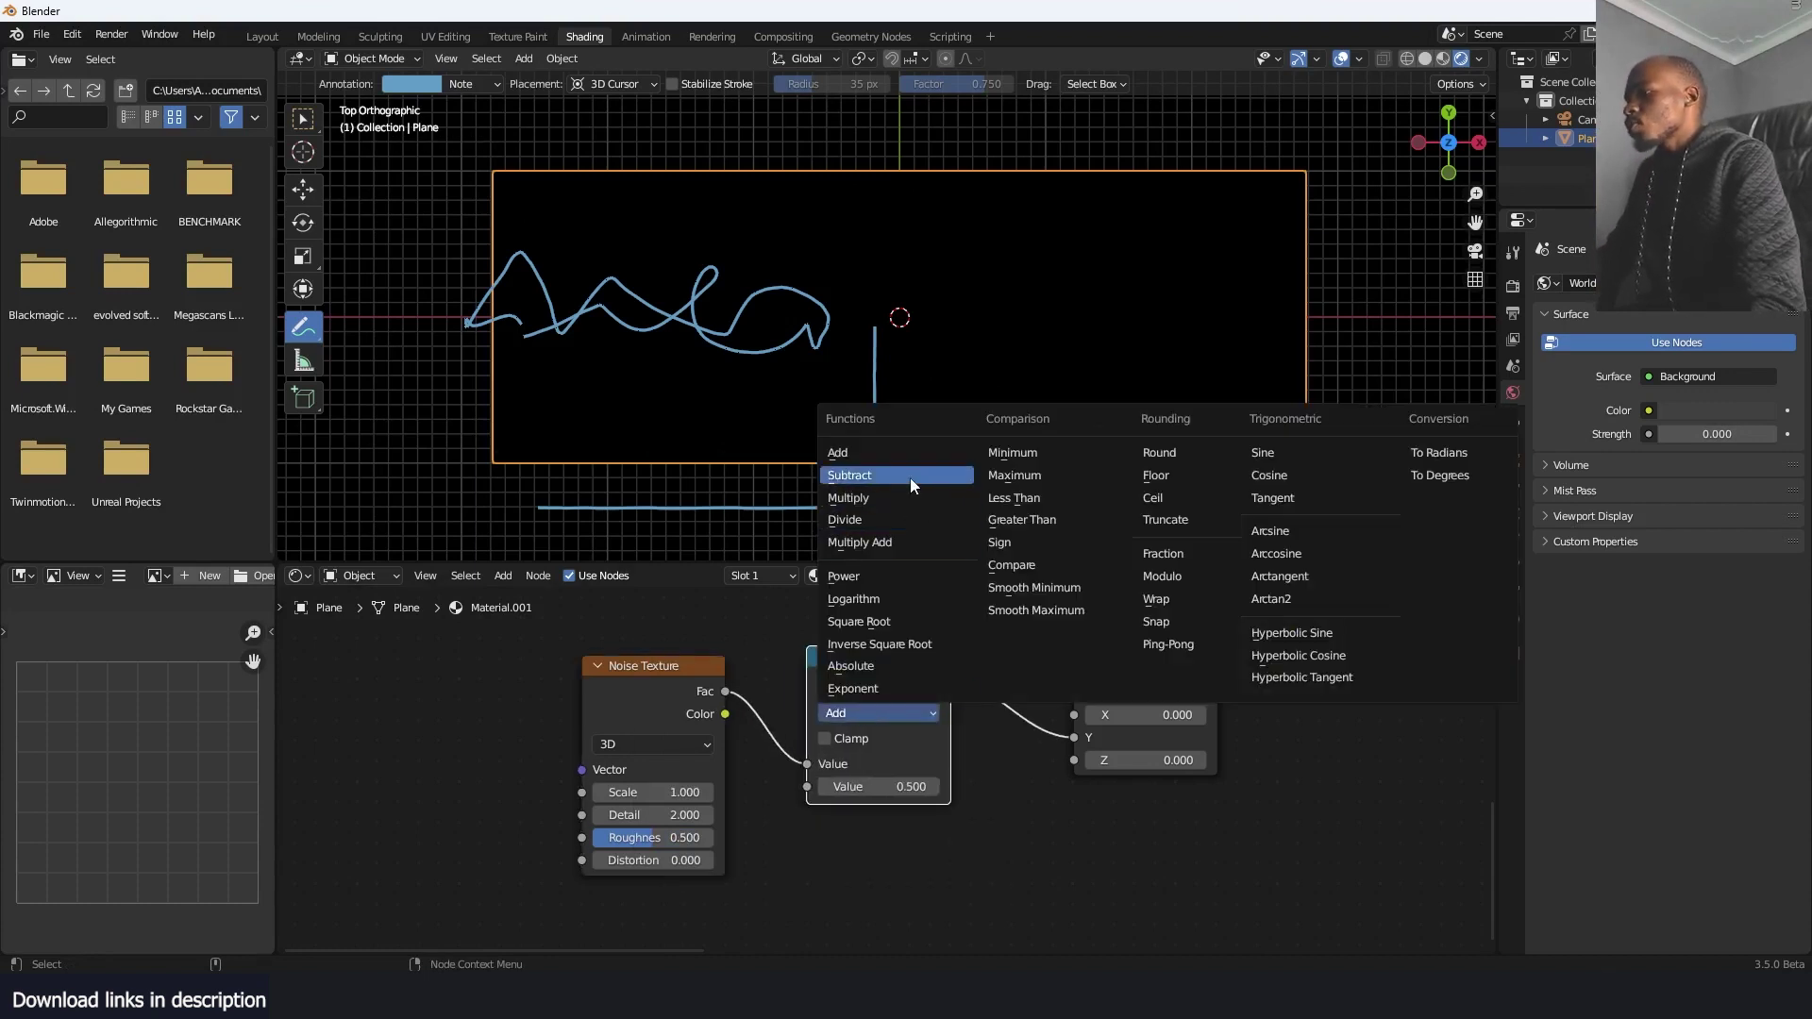
left_click(835, 474)
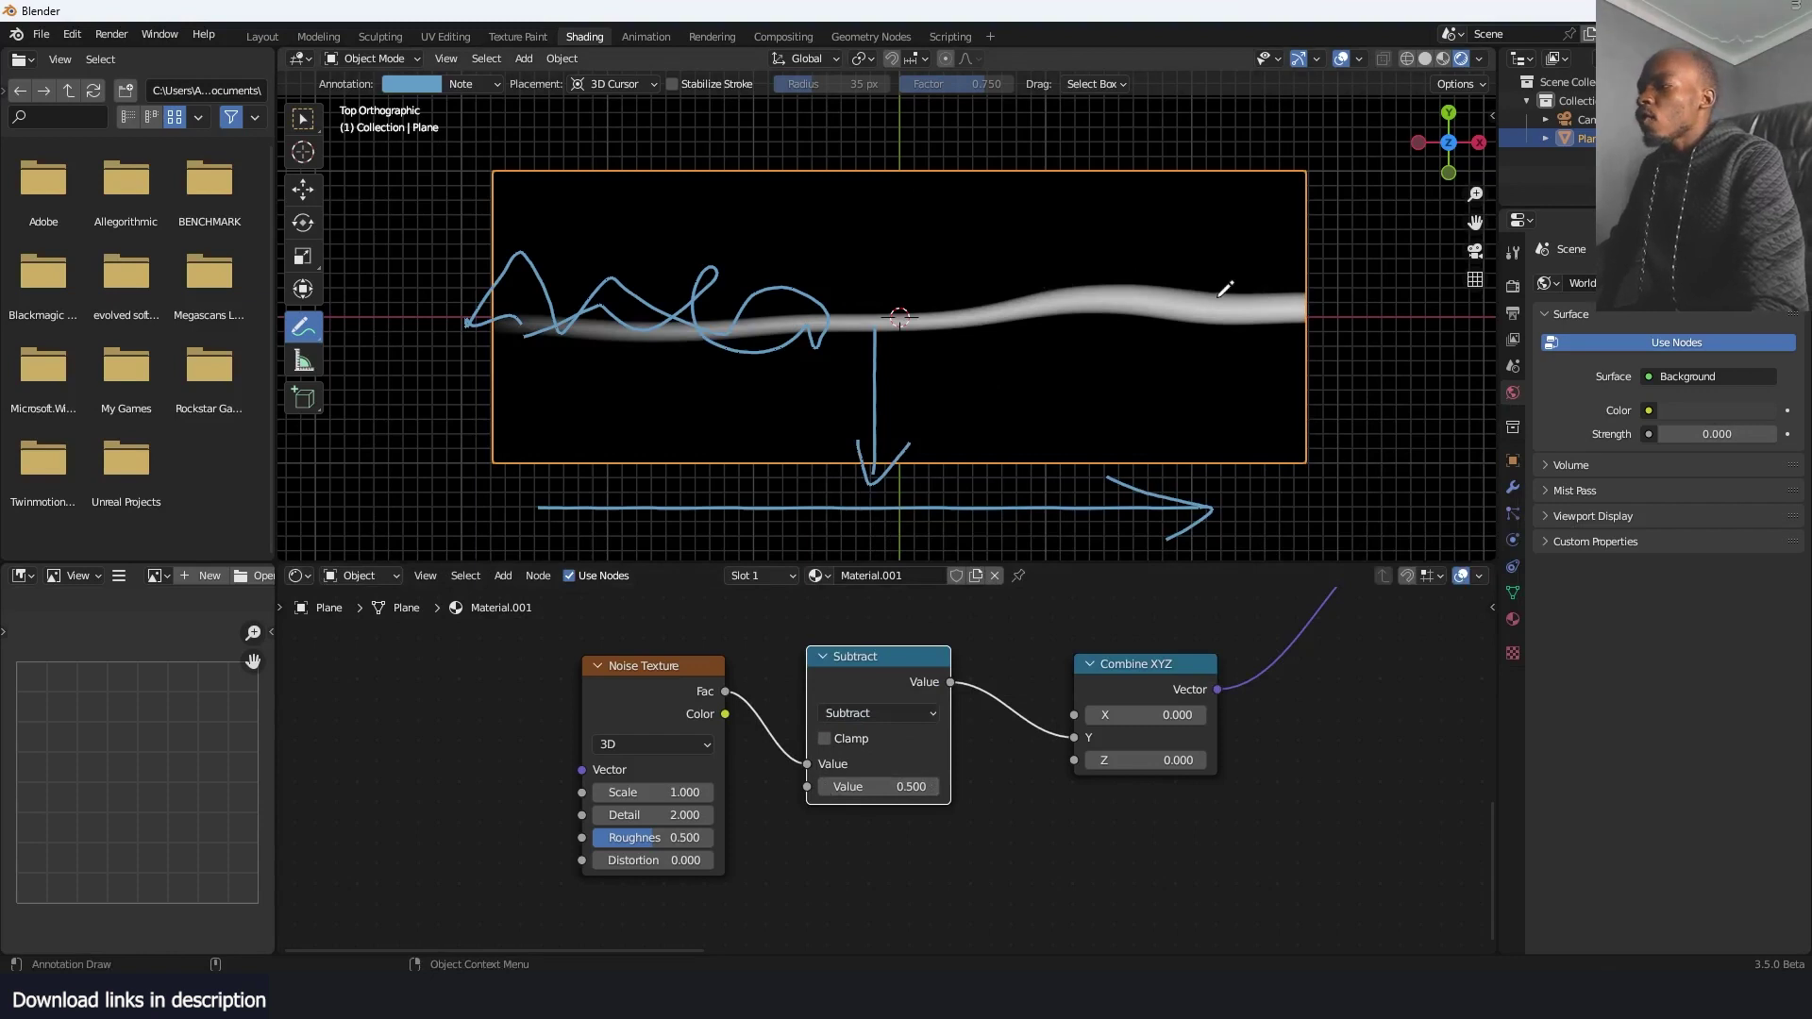
Set the Noise Texture's Scale to 2.120
scroll(832, 727, "up", 2)
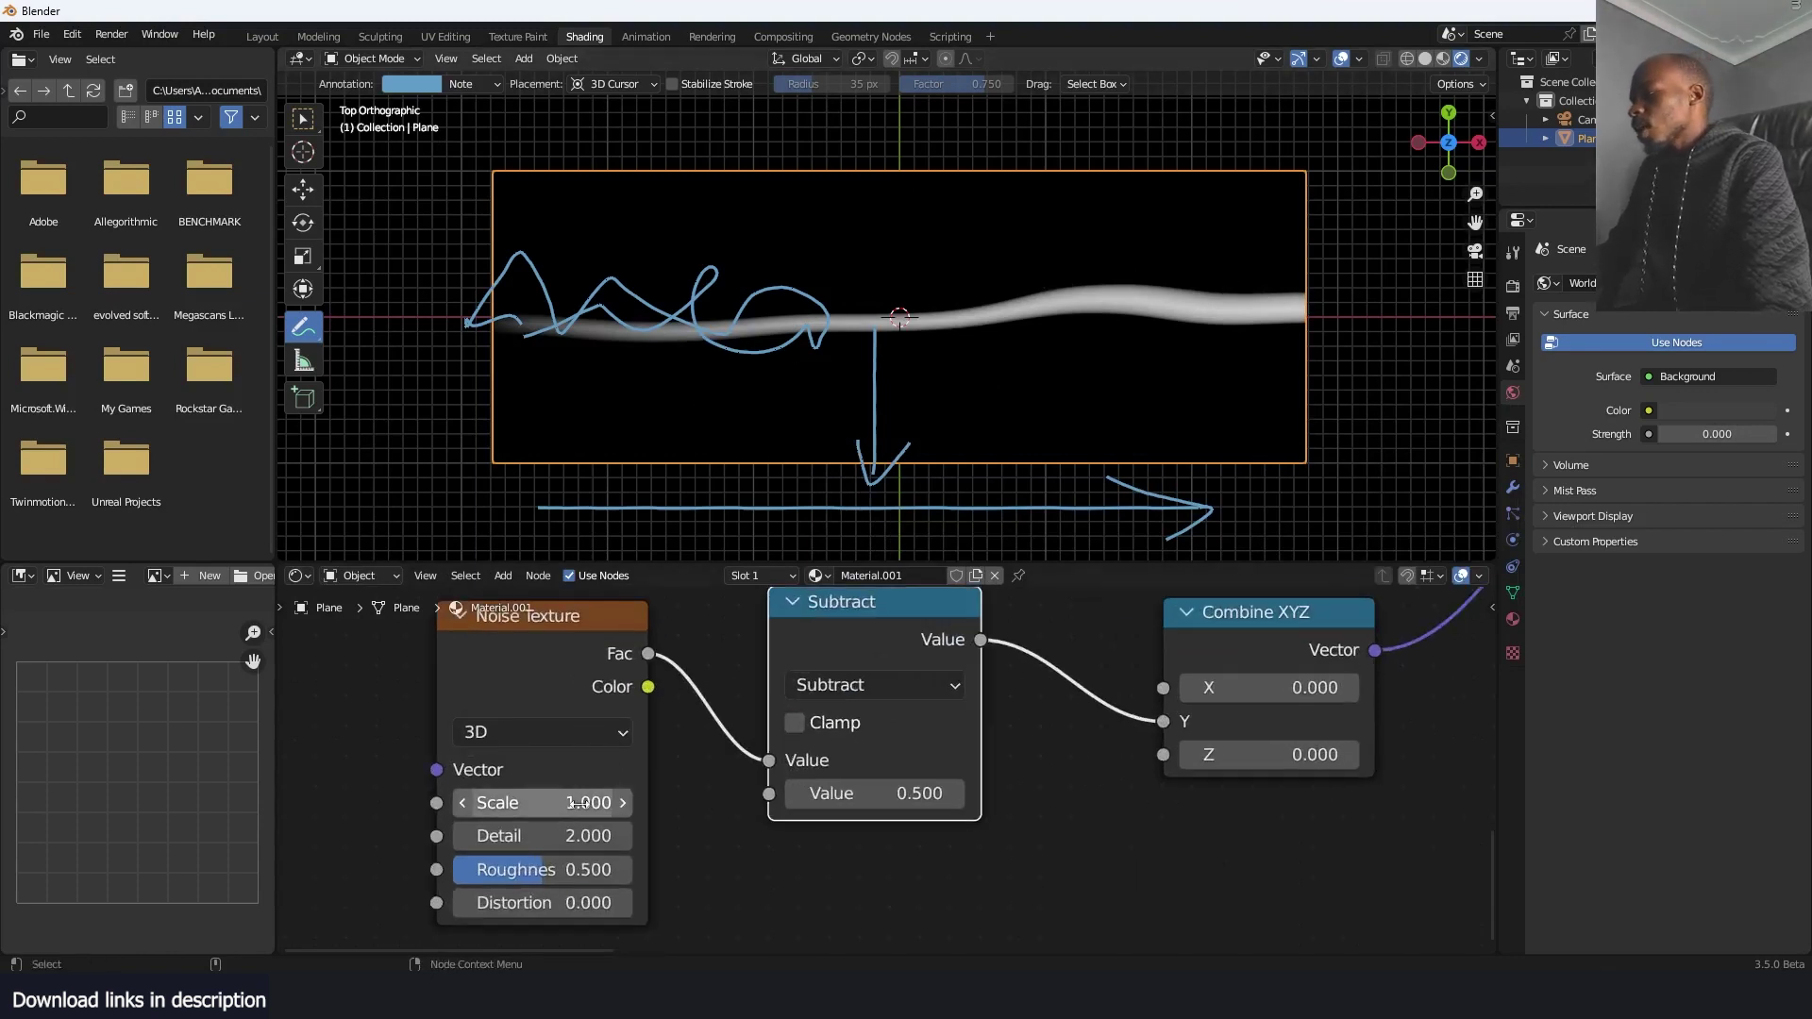
left_click_drag(579, 803, 633, 803)
scroll(1171, 311, "down", 2)
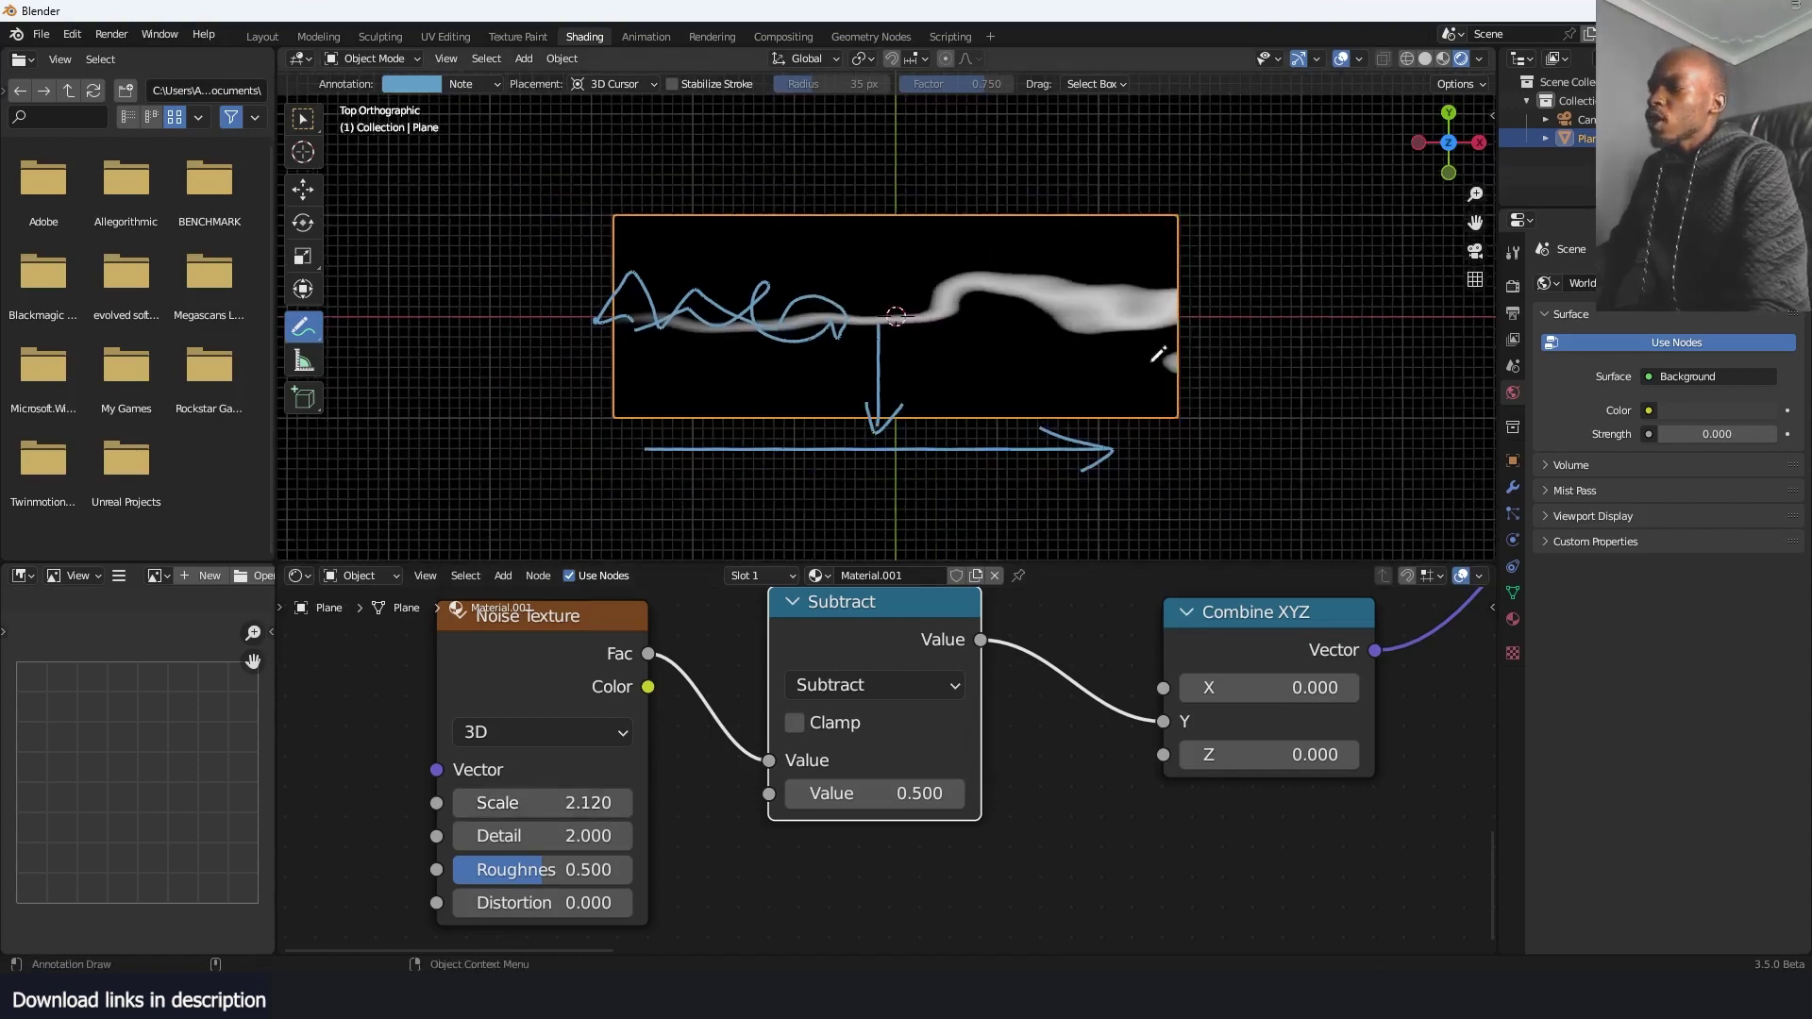
scroll(665, 724, "down", 3)
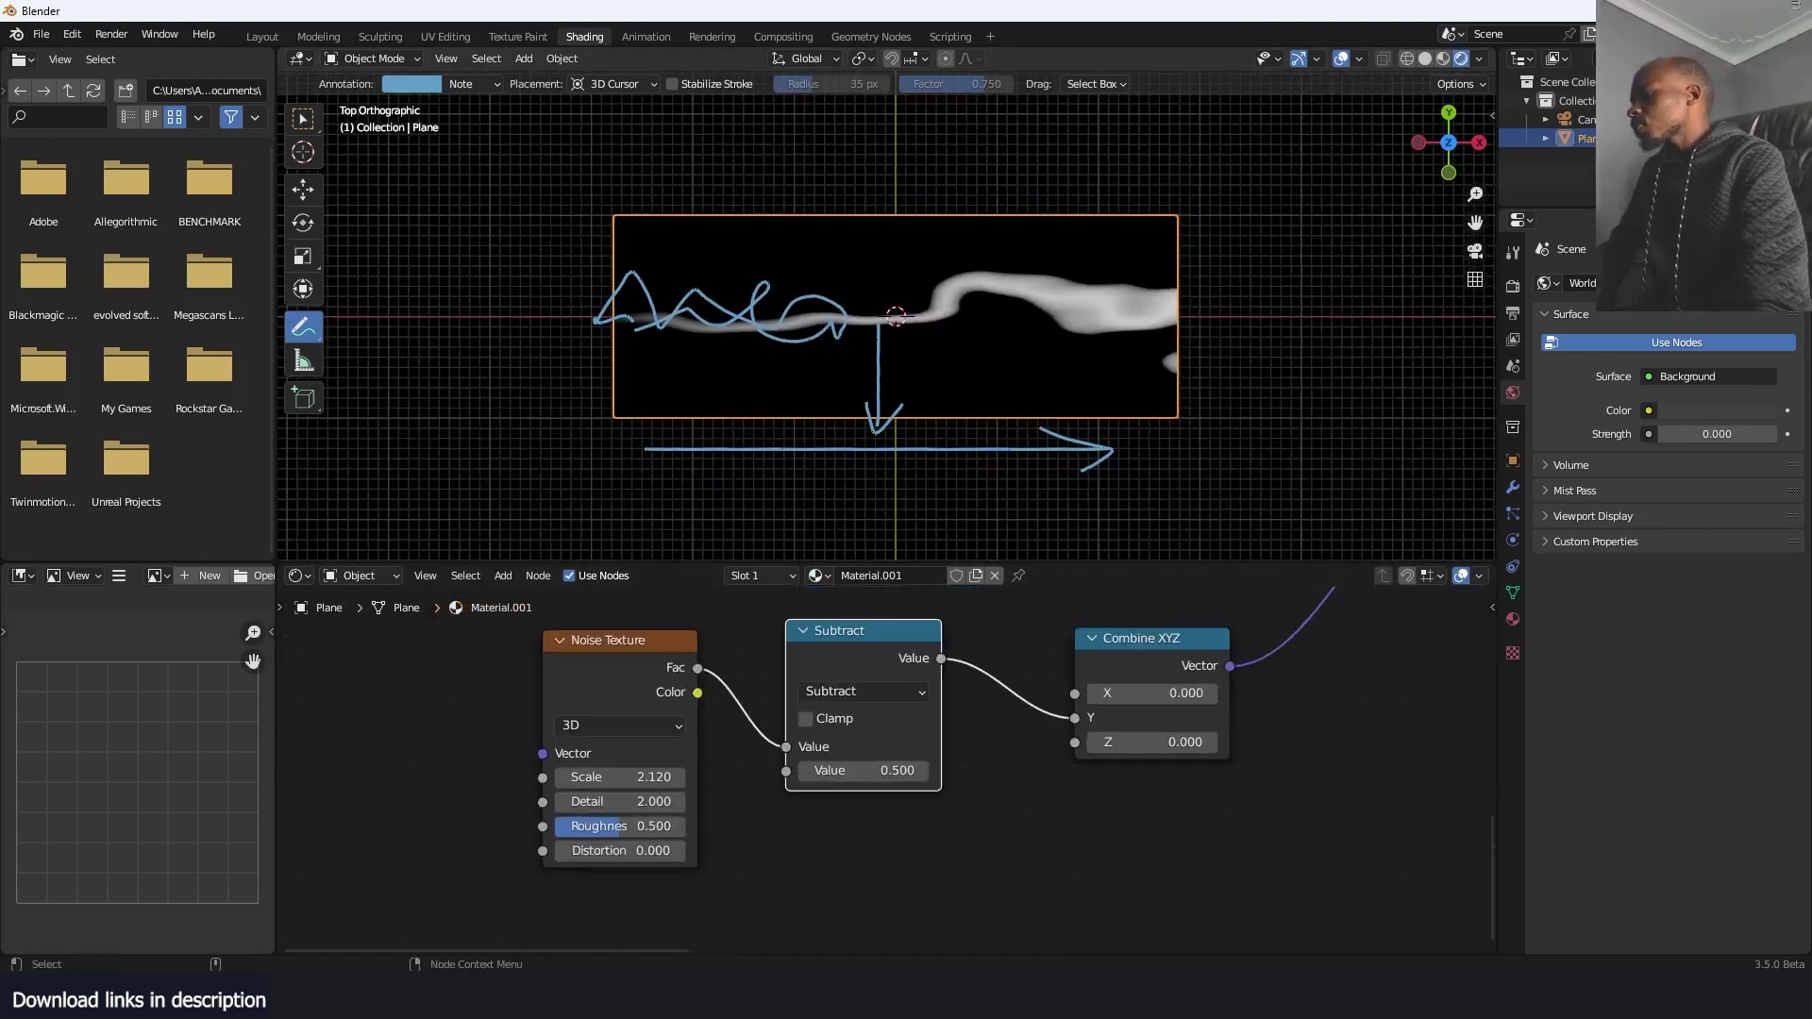
Switch to VLC media player and play the reference video to examine how the distortion varies along the beam
mouse_move(881, 995)
left_click(887, 880)
key("space")
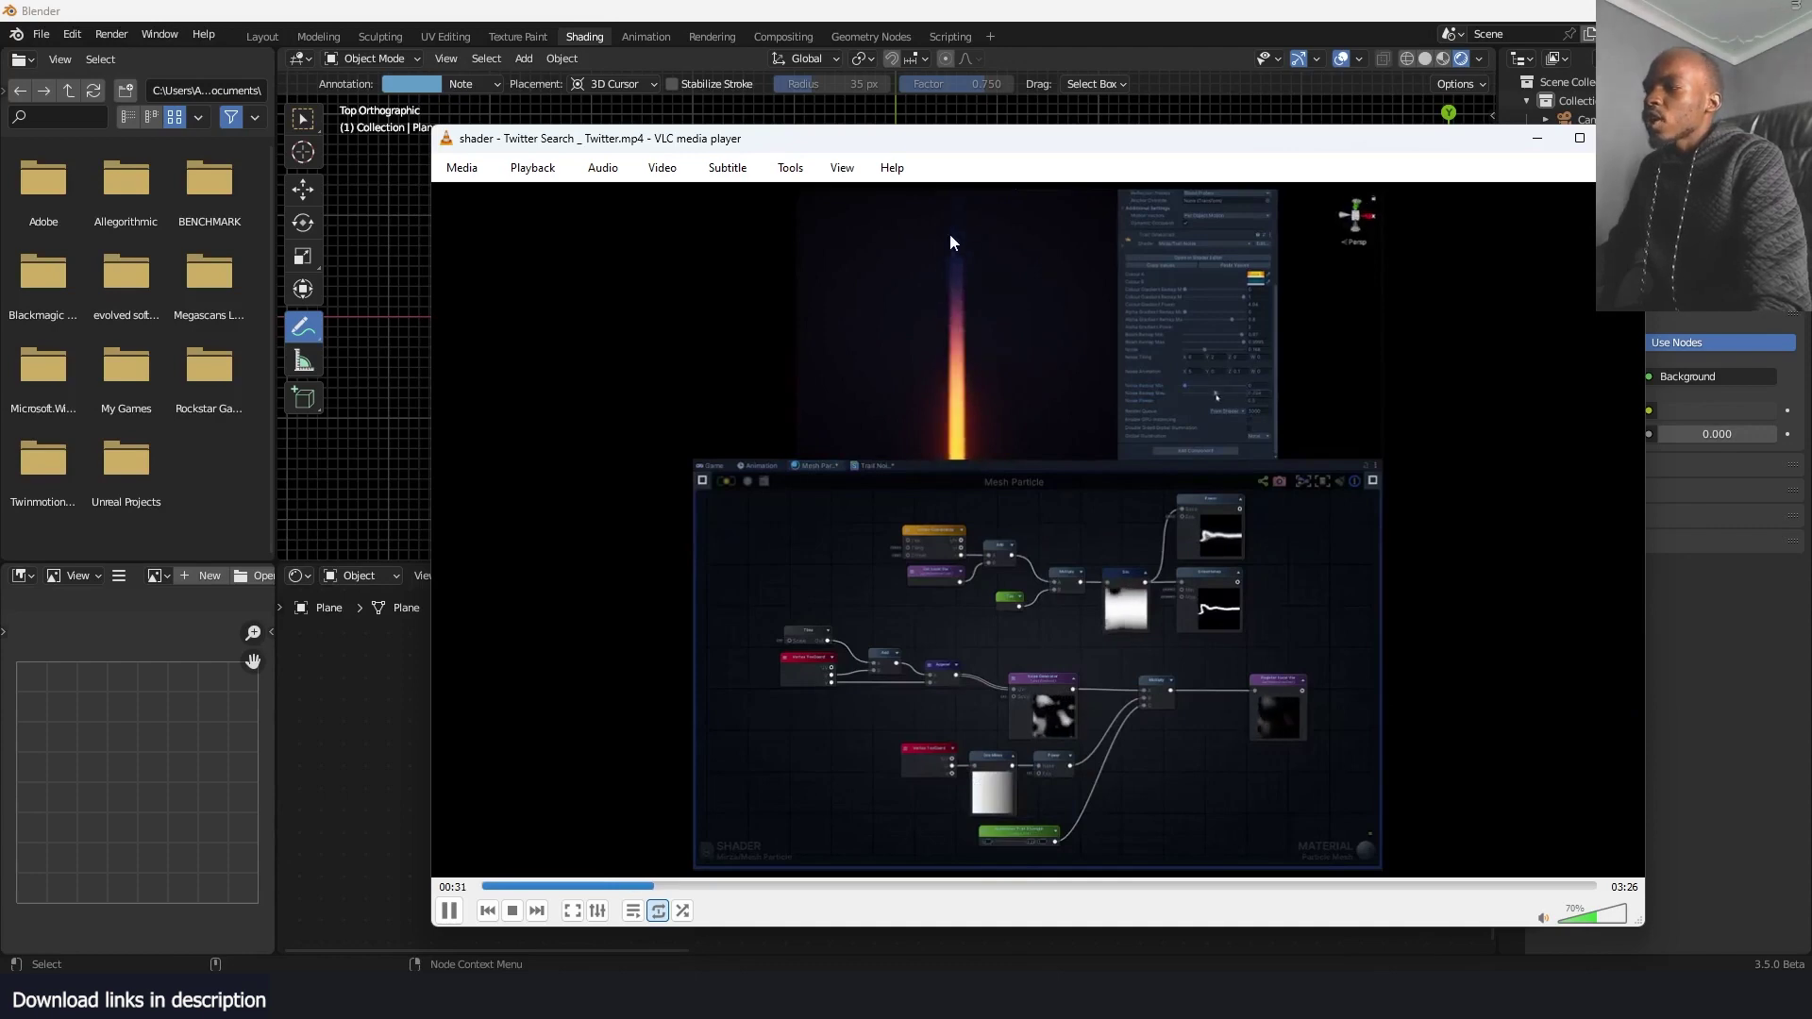
key("space")
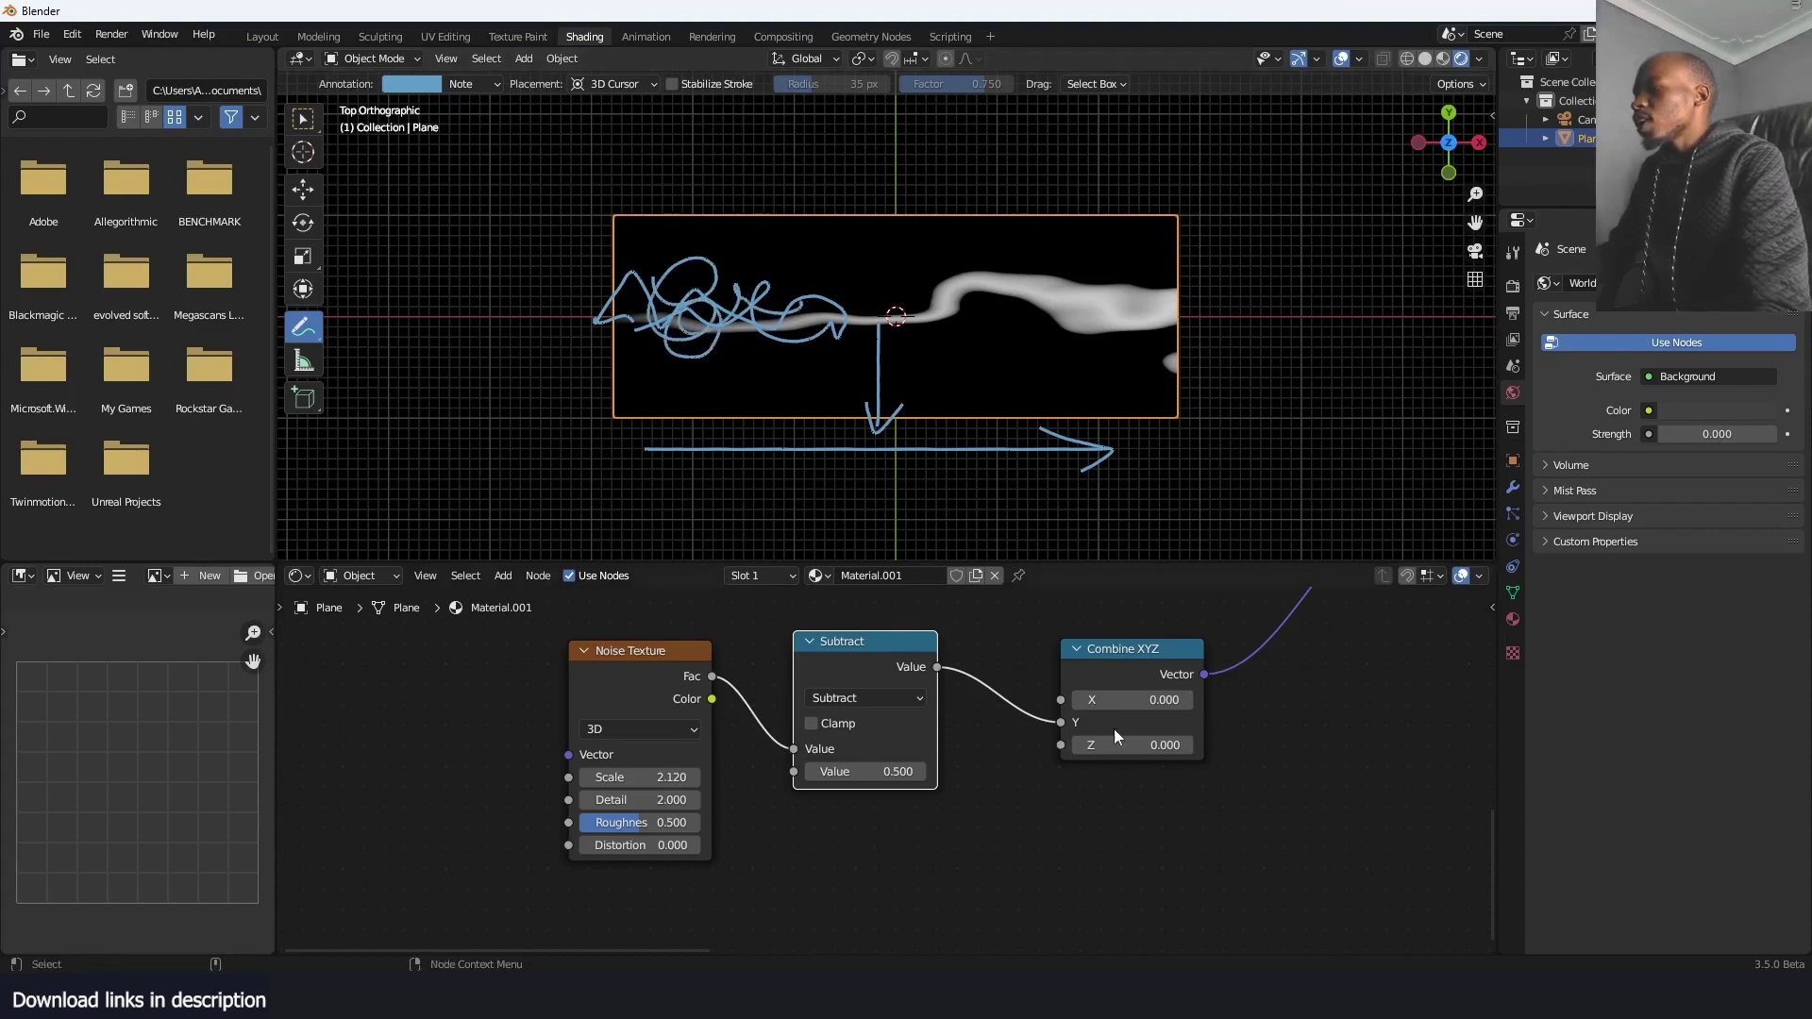
Duplicate the Subtract node, insert the copy before the Combine XYZ's Y input, and change its operation to Multiply
scroll(1118, 745, "down", 6)
middle_click_drag(1125, 744, 809, 740)
left_click_drag(797, 709, 974, 693)
scroll(821, 724, "up", 3)
scroll(792, 730, "up", 1)
key("shift+a")
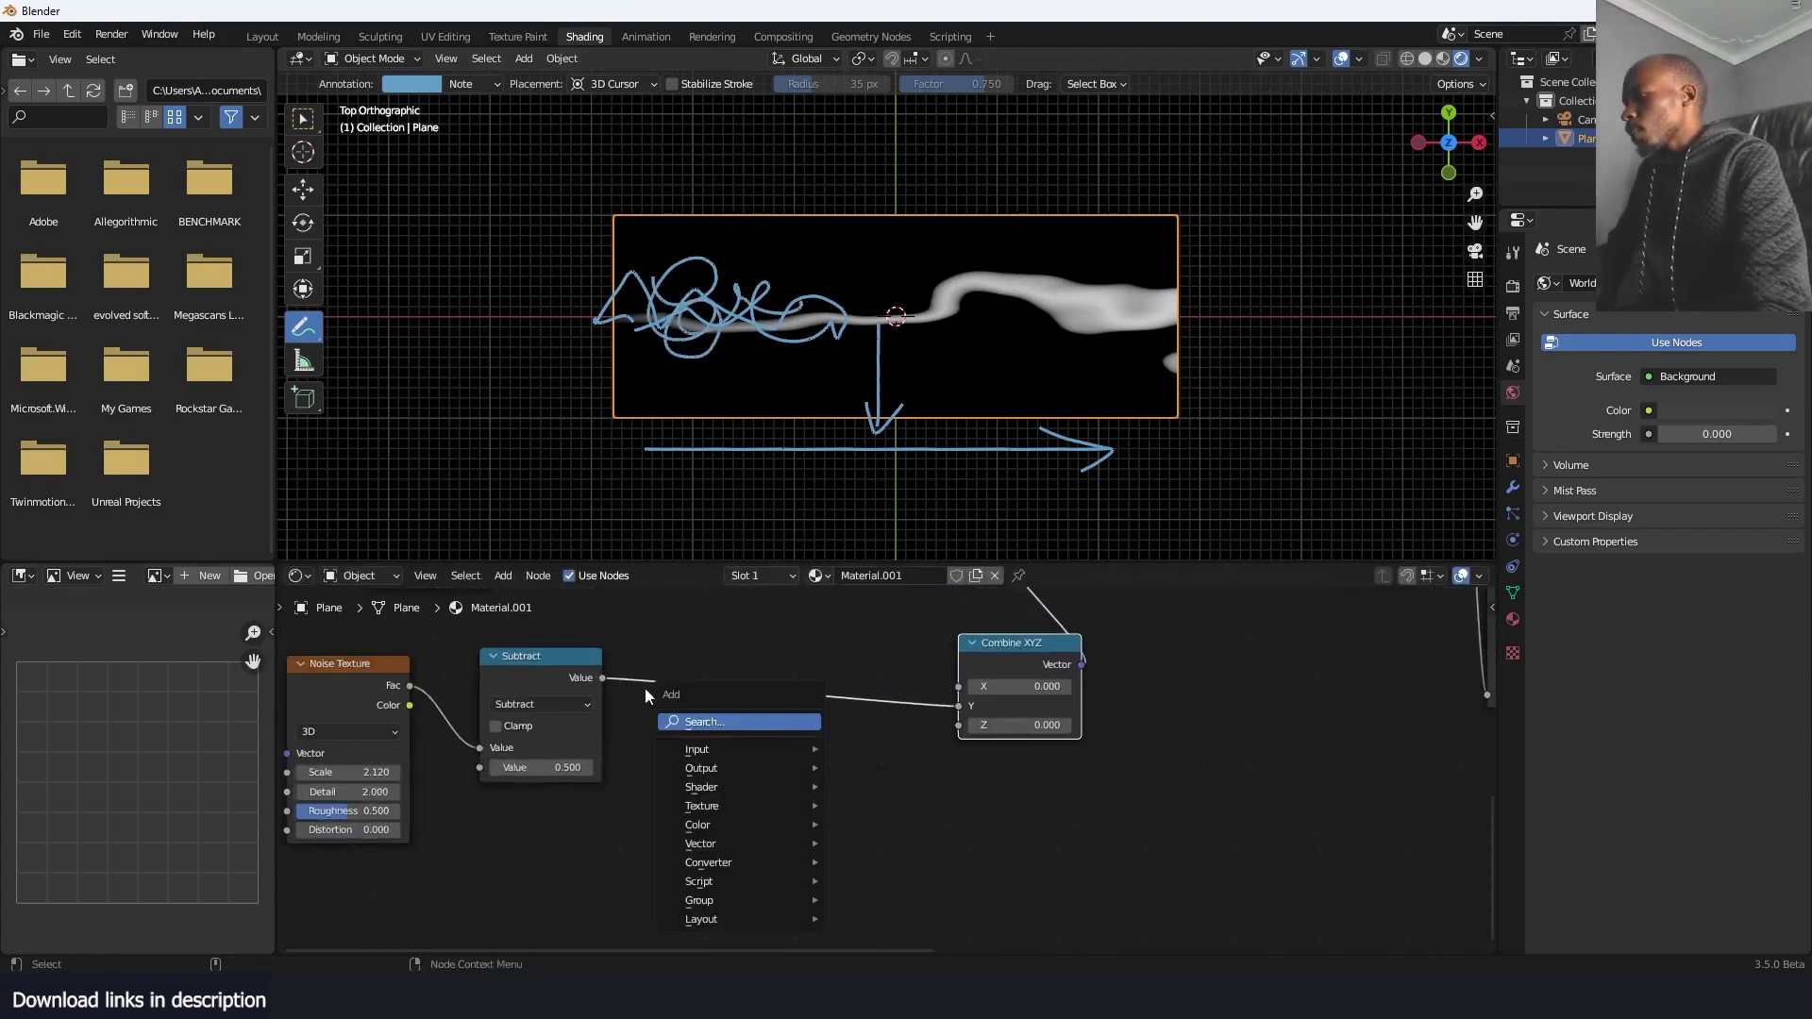
left_click(528, 673)
key("shift+d")
left_click(804, 706)
left_click(796, 740)
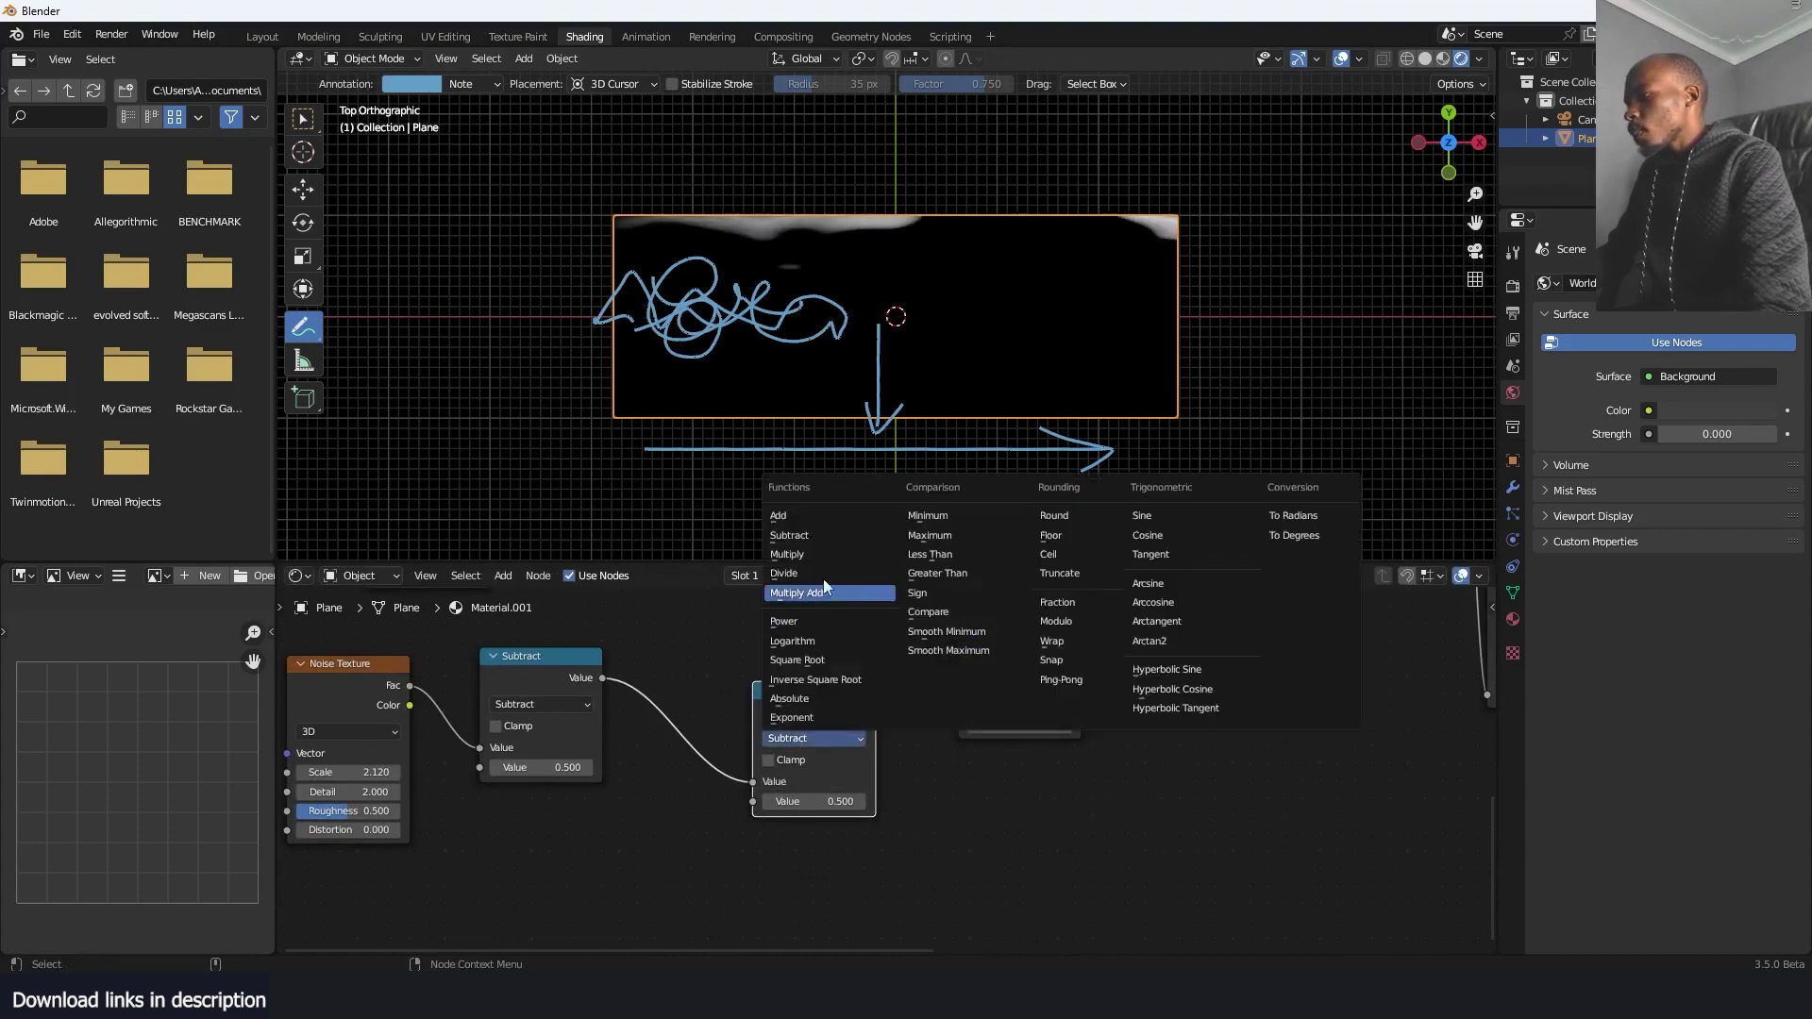
left_click(878, 554)
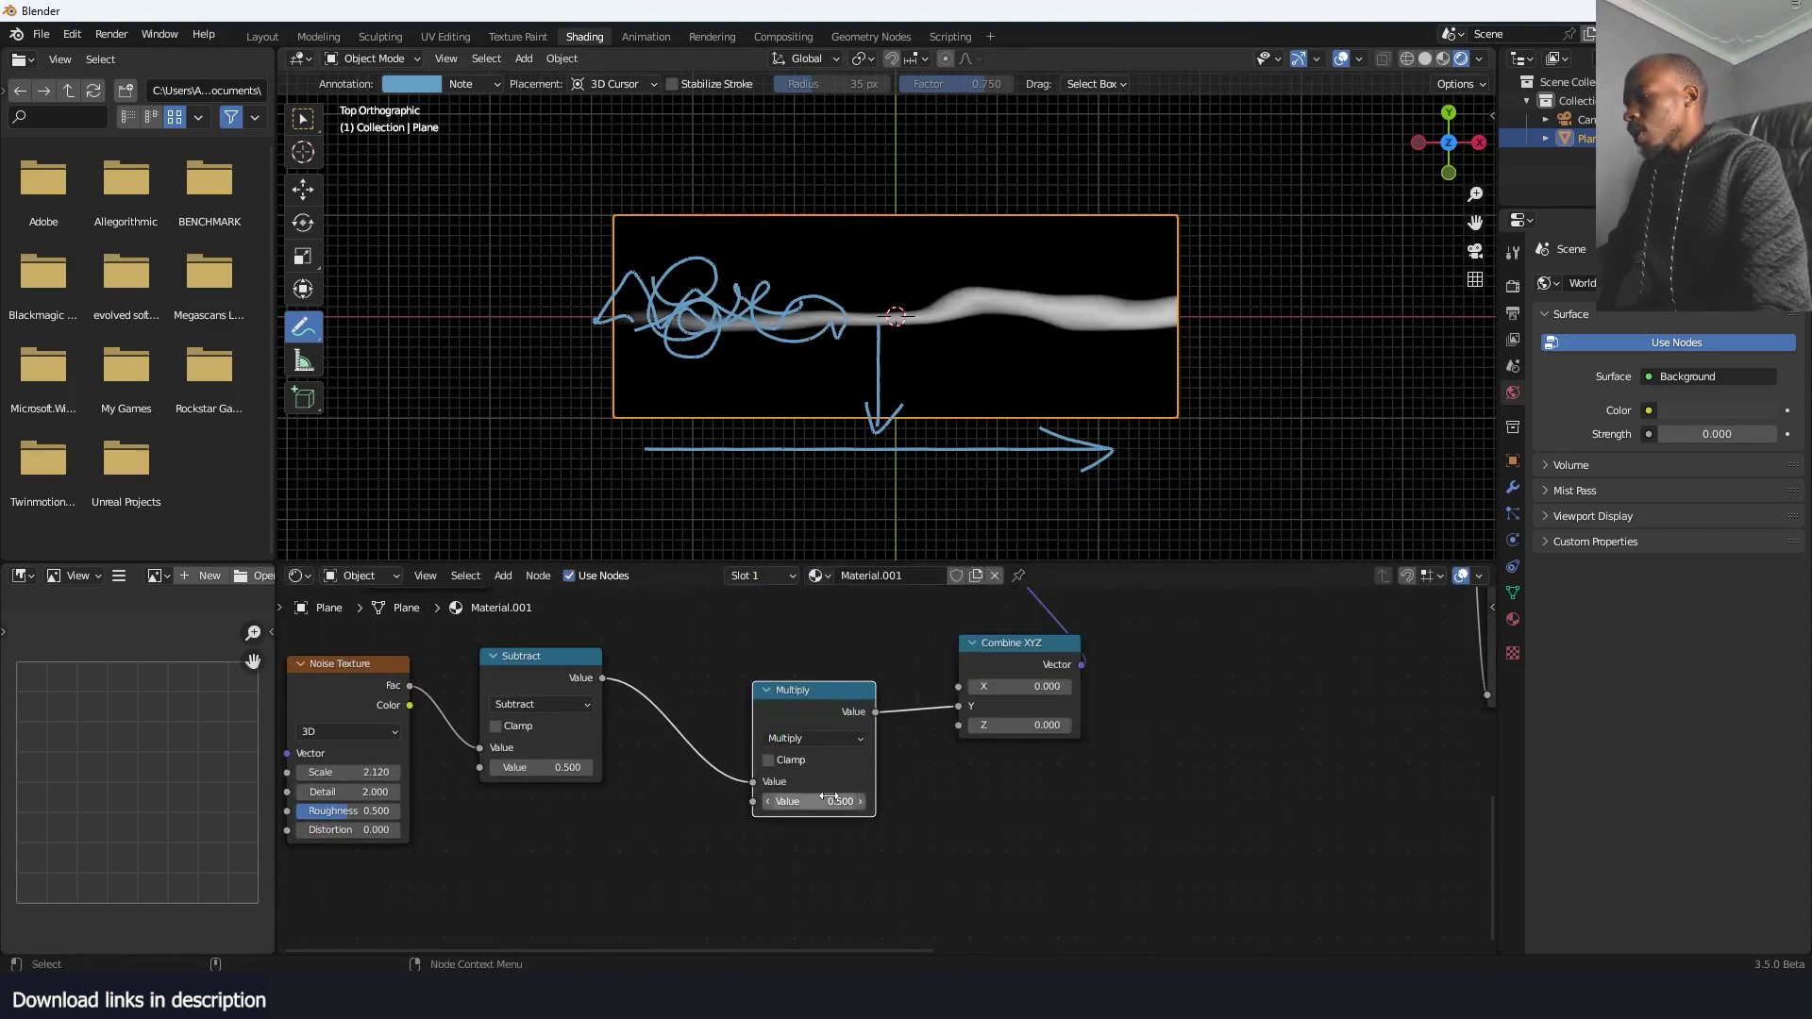
Try different second values on the Multiply node to vary the distortion strength, then set the value to 0
left_click_drag(835, 801, 943, 801)
left_click_drag(738, 801, 689, 801)
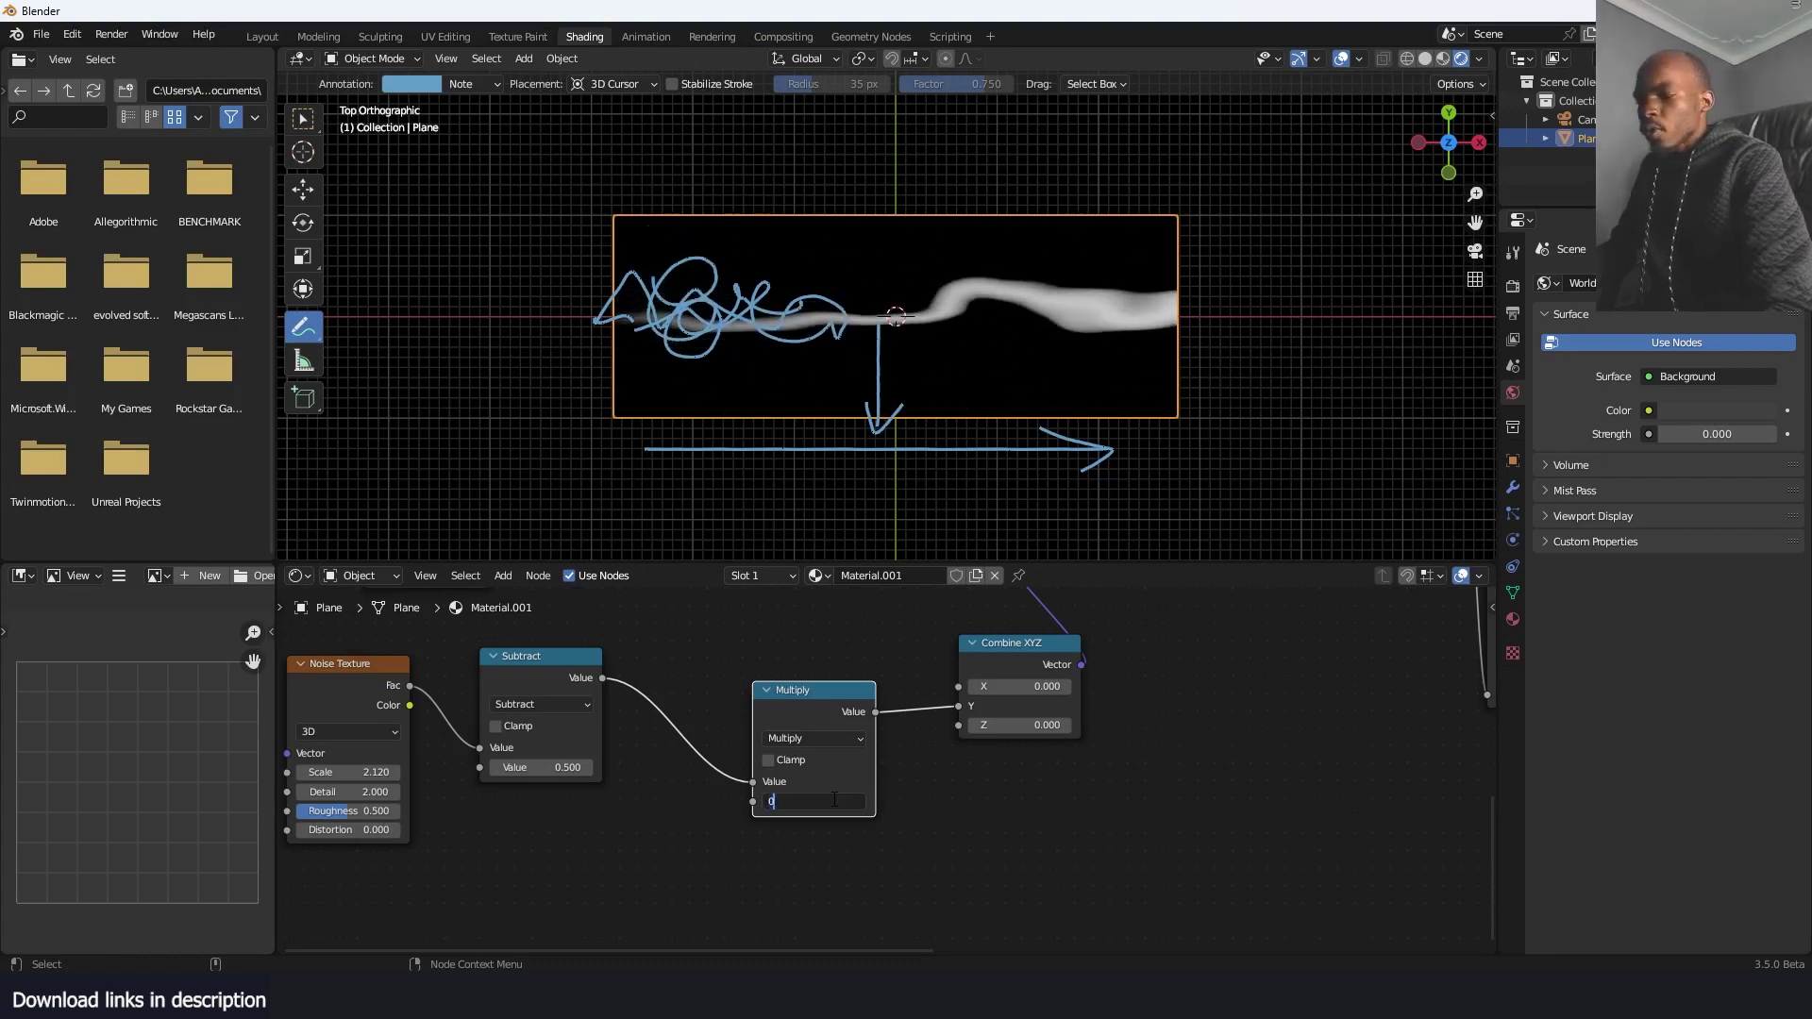
key("Return")
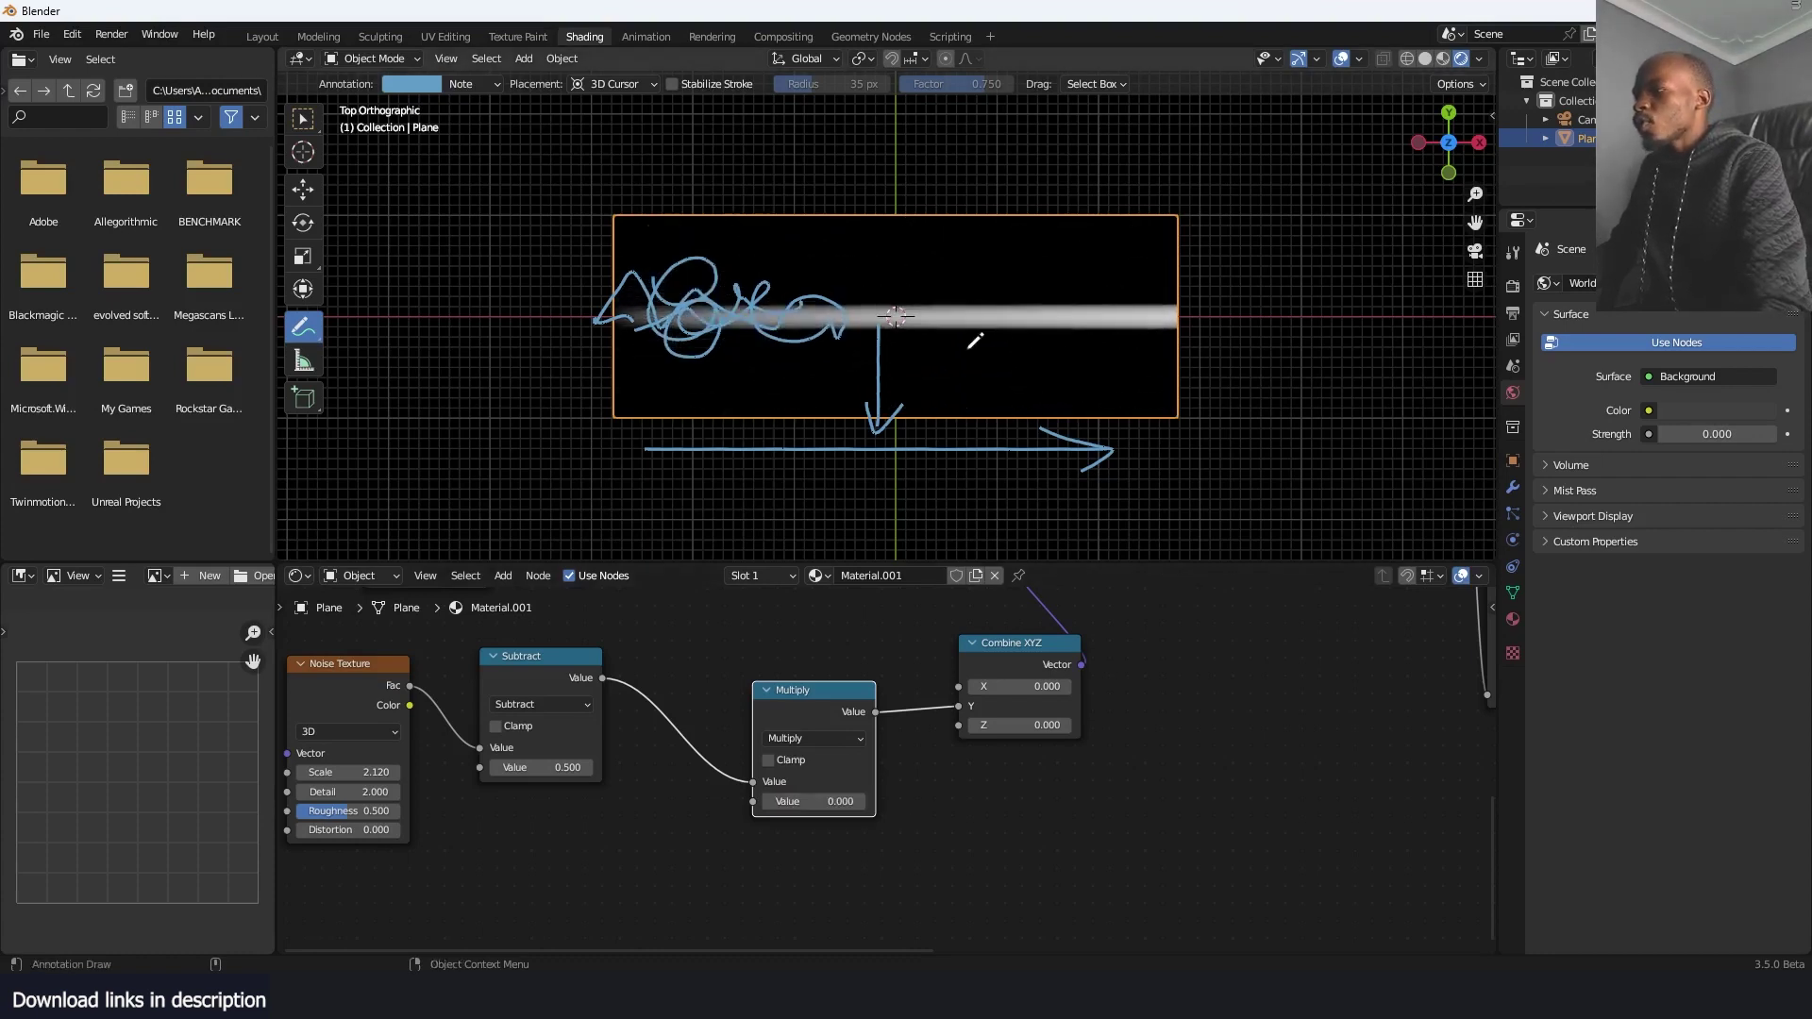
middle_click_drag(975, 341, 1126, 322, "shift")
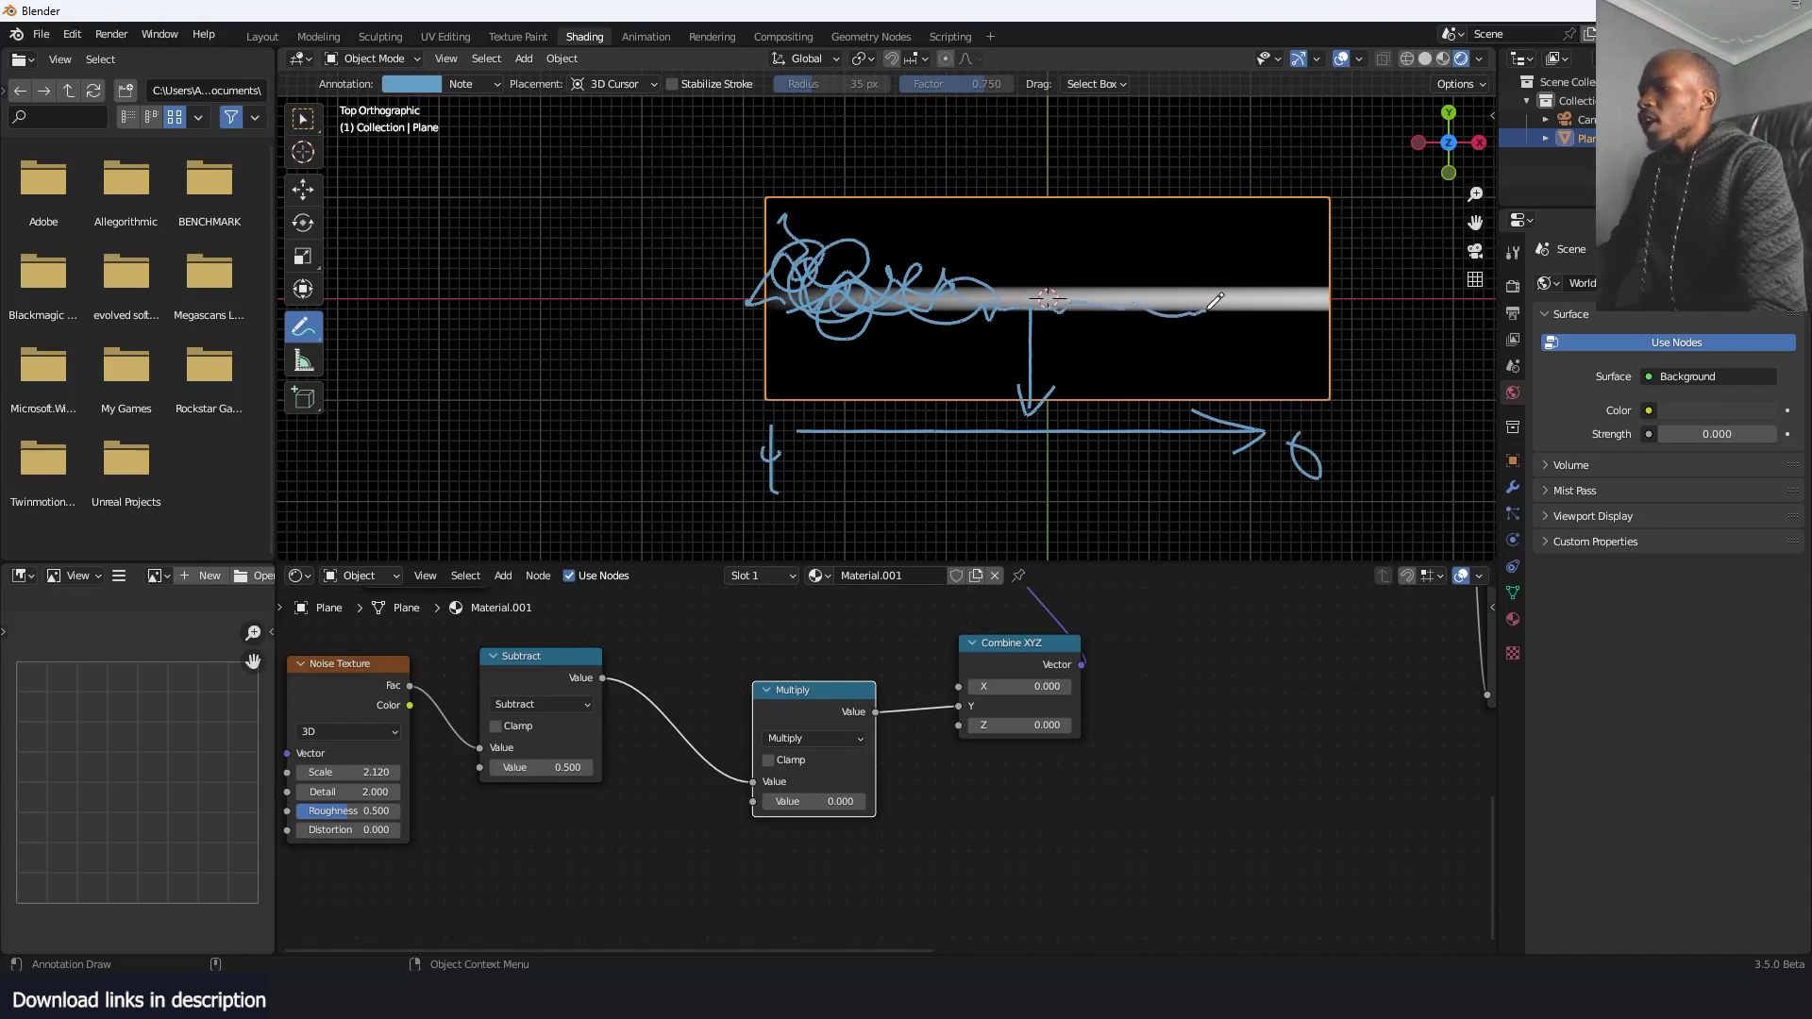
Move the Texture Coordinate node farther from the noise nodes to make room for another node
scroll(559, 761, "down", 4)
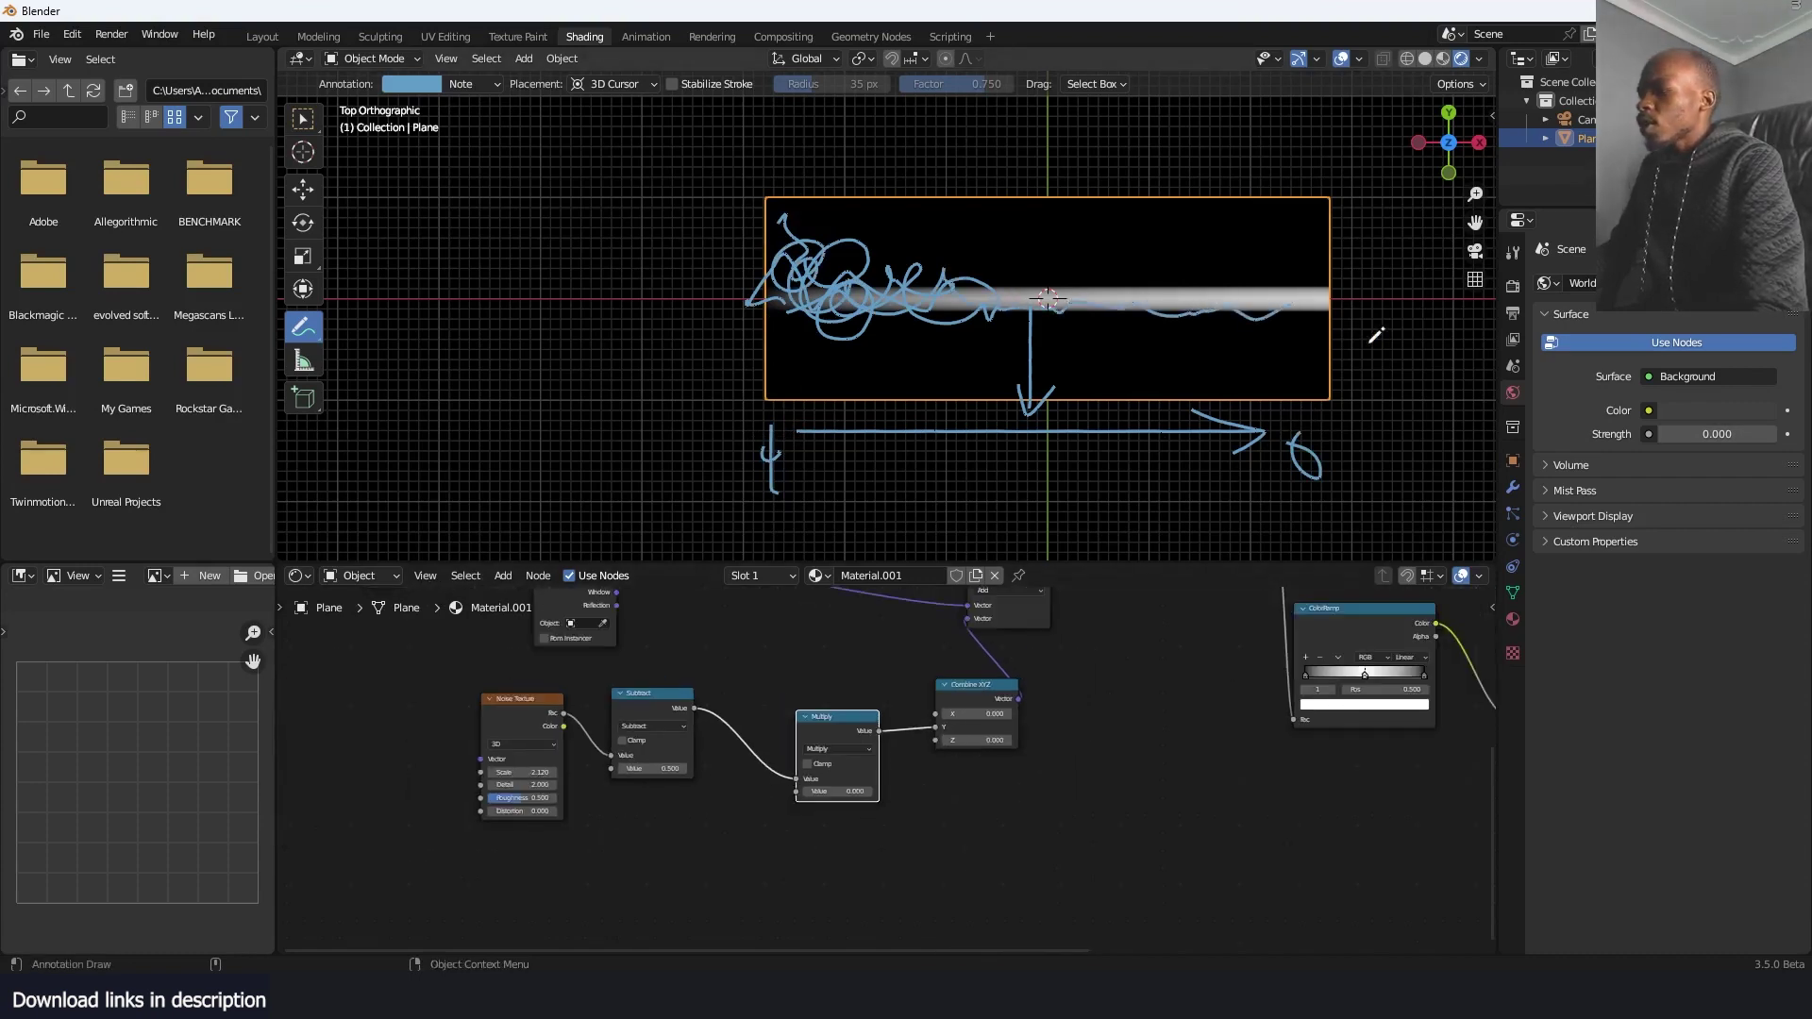
left_click_drag(692, 632, 350, 664)
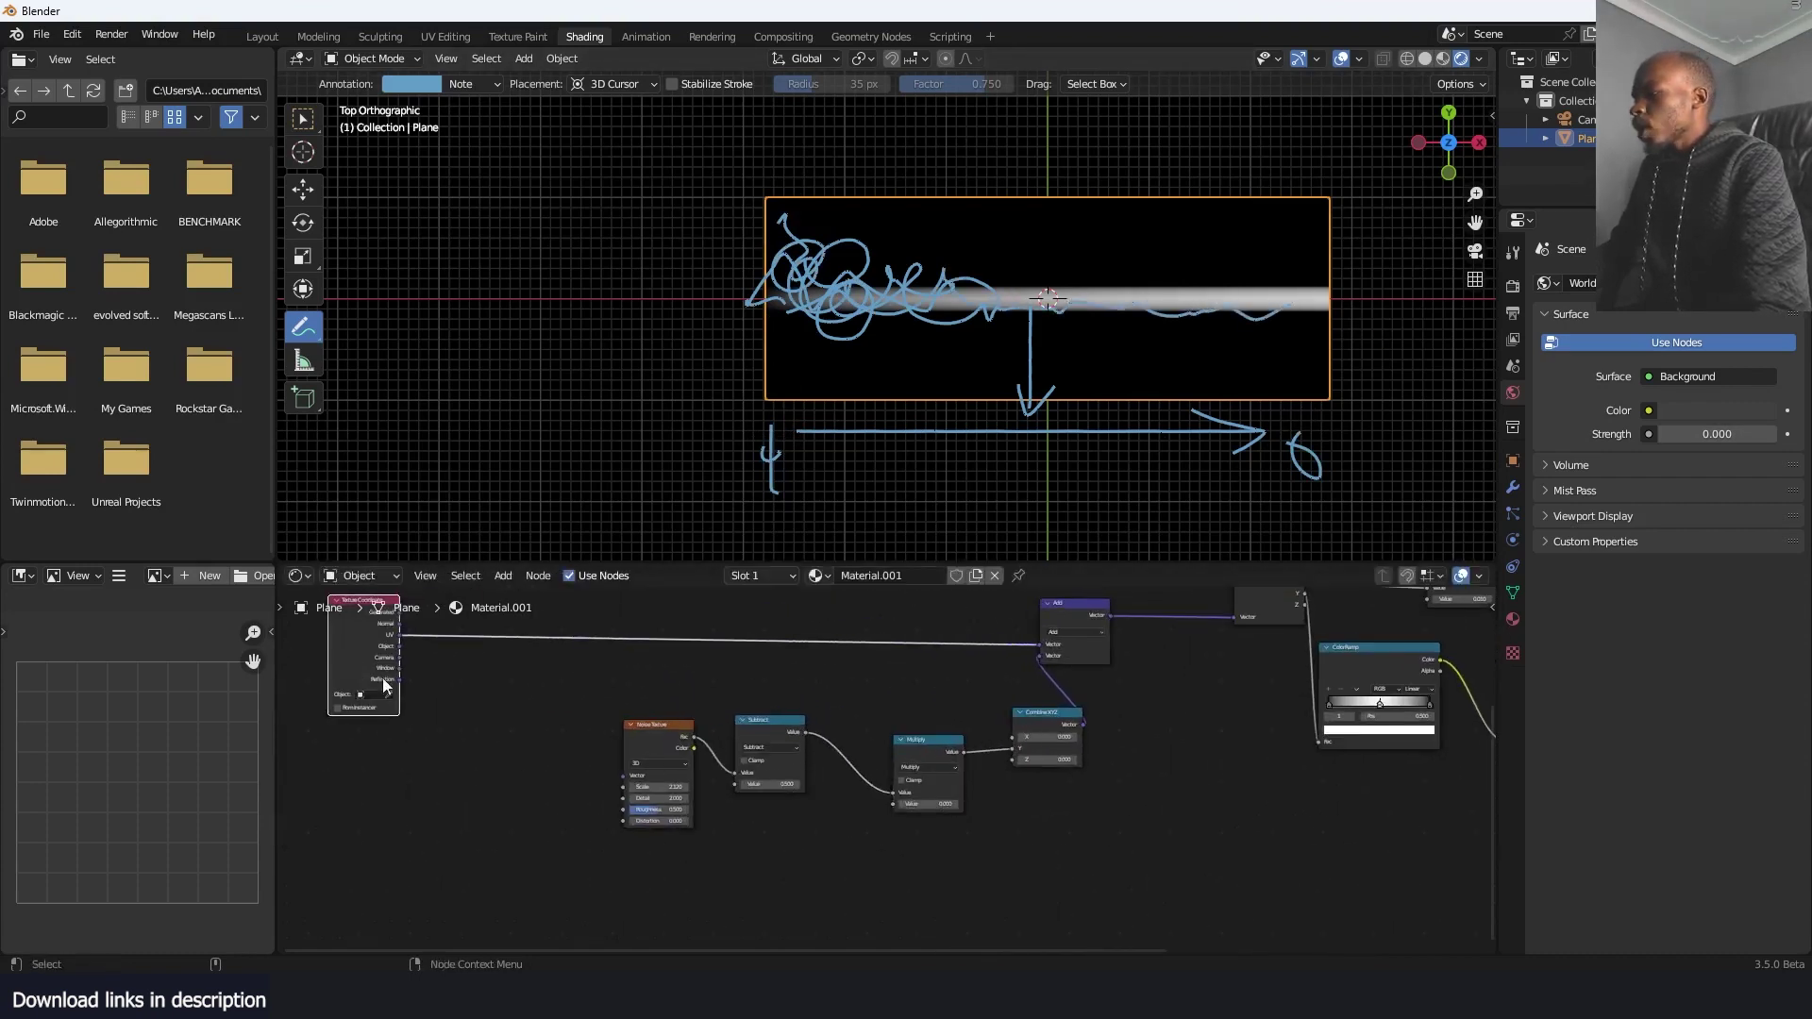
scroll(394, 683, "up", 1)
key("shift+a")
left_click(408, 691)
type("x")
key("Escape")
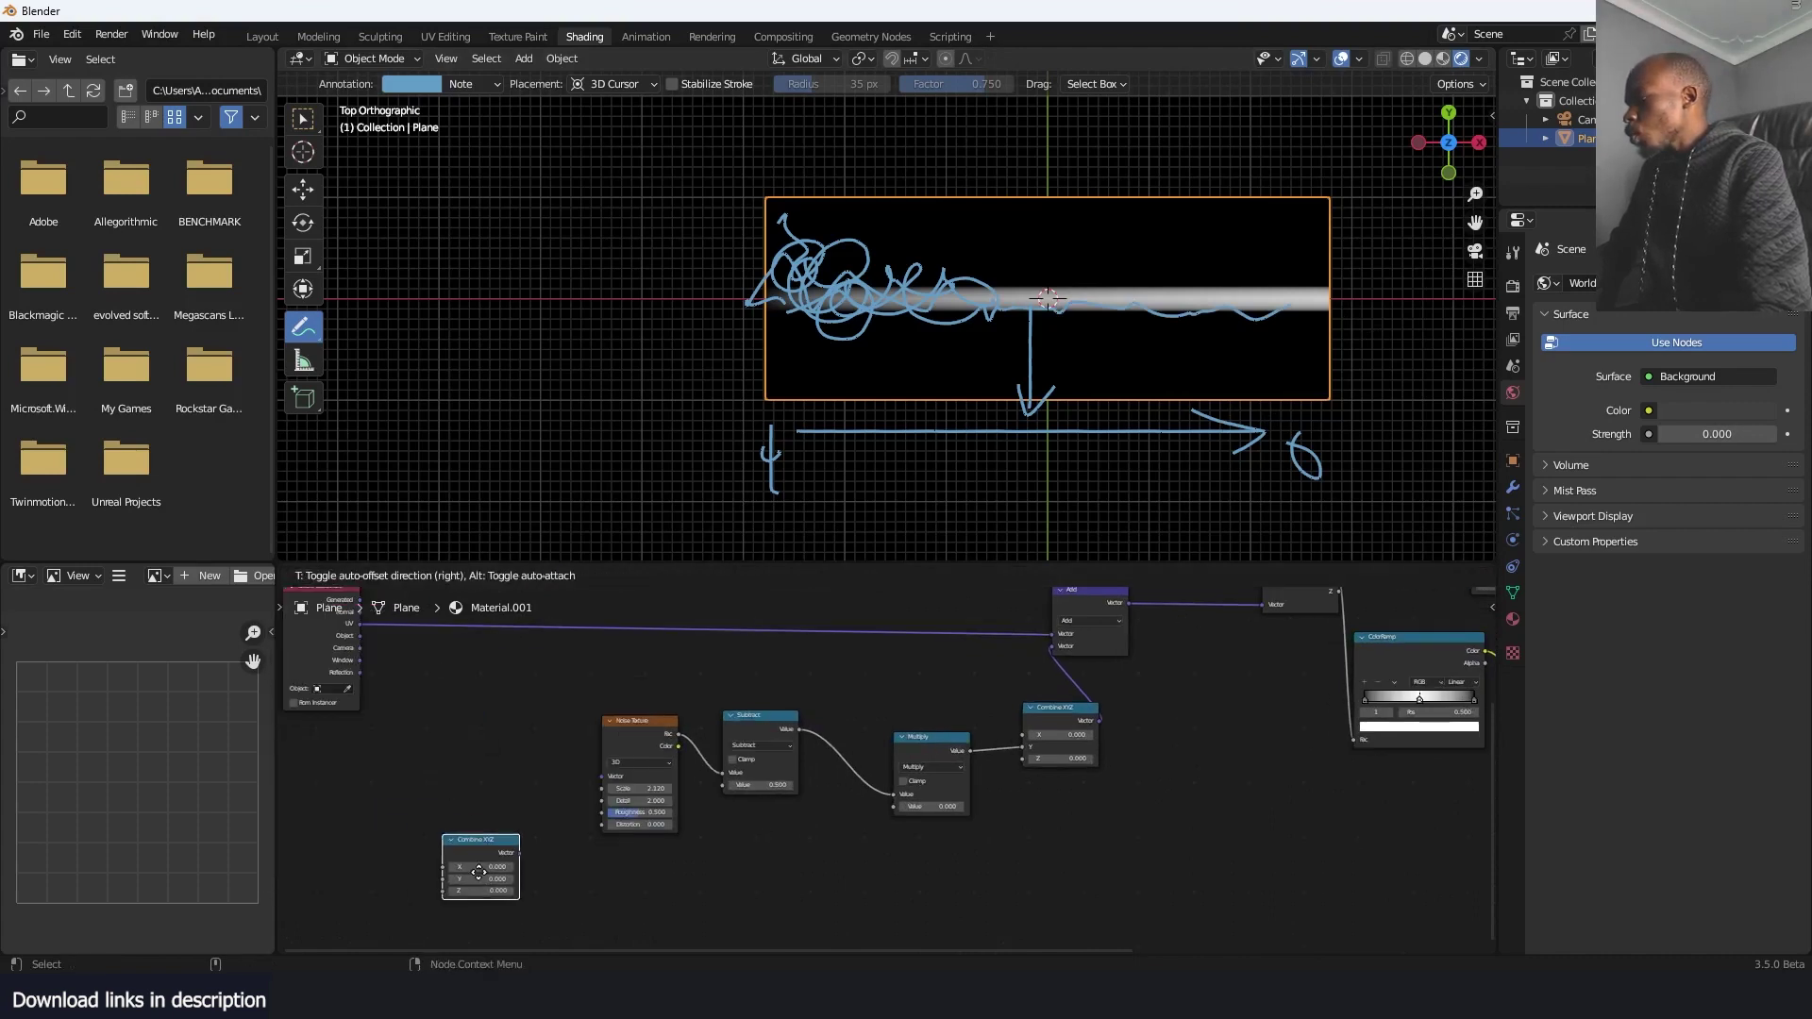
Add a second Separate XYZ node fed by the Texture Coordinate's UV output and preview its X output
key("shift+a")
left_click(462, 759)
type("x")
left_click(509, 792)
left_click(468, 821)
left_click_drag(361, 626, 428, 835)
left_click(461, 801, "ctrl+shift")
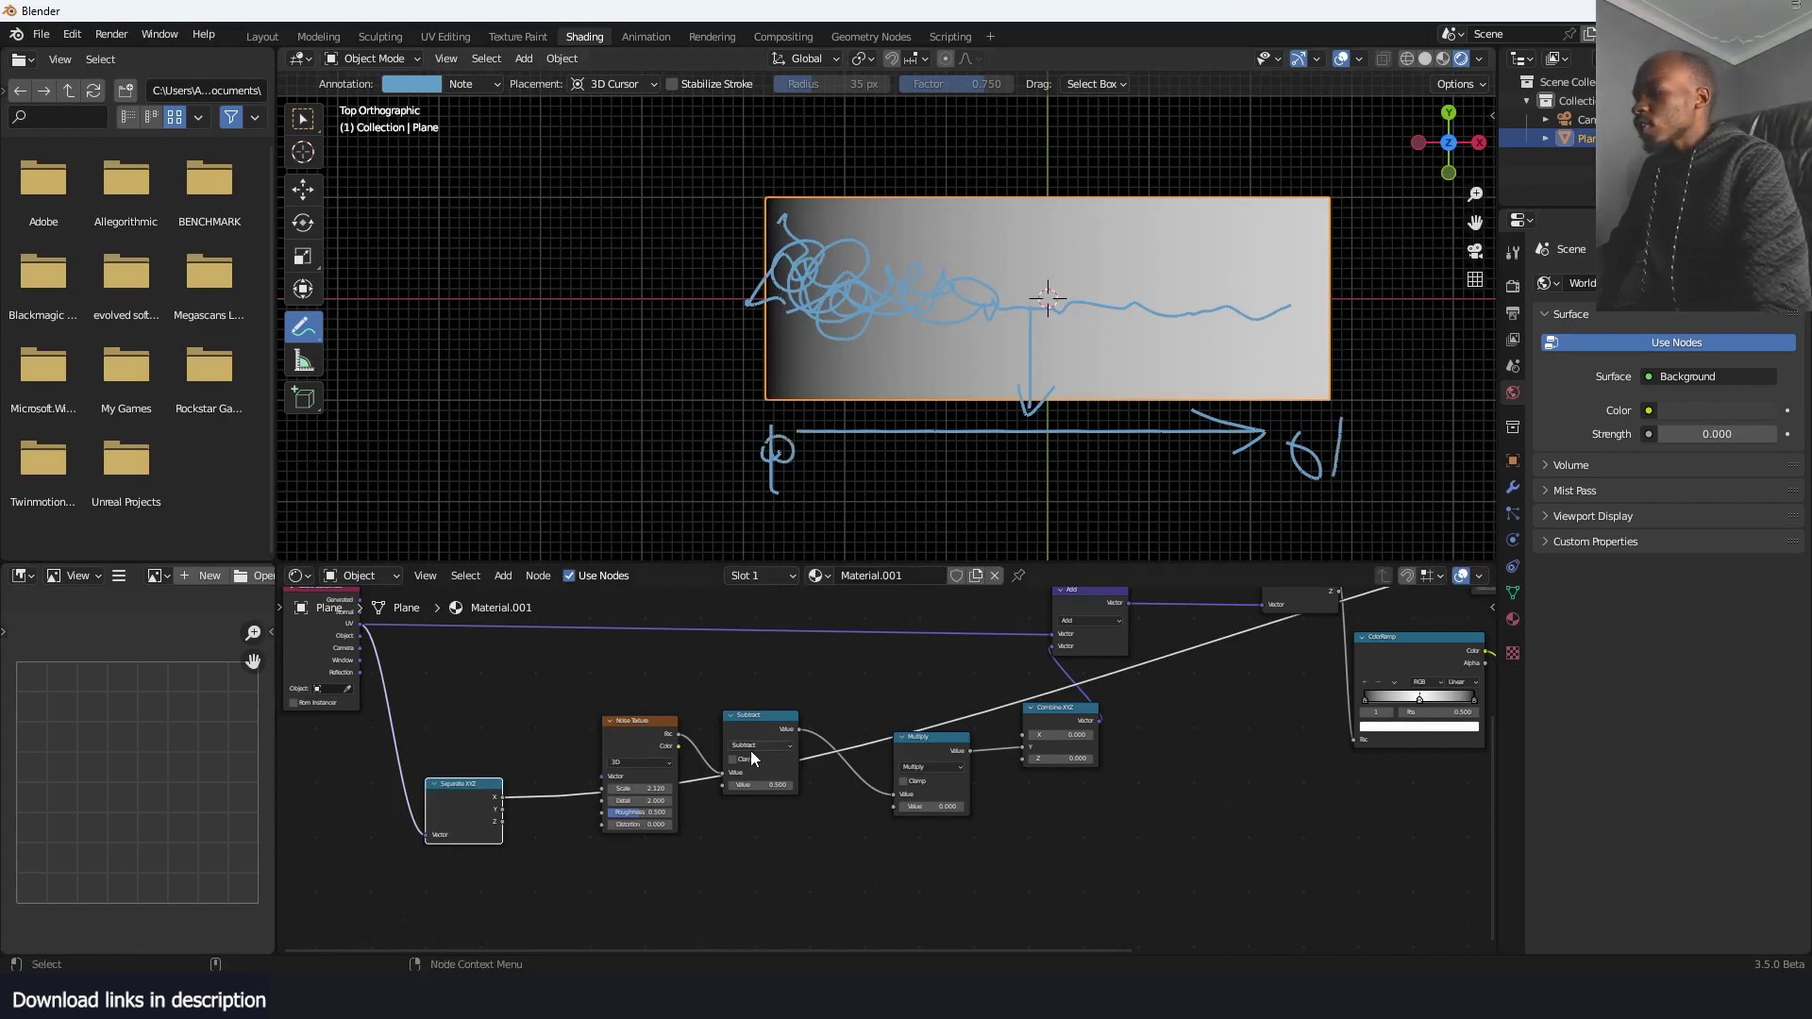
Move the new Separate XYZ below the noise nodes and connect its X output to the Multiply node's second value
middle_click_drag(746, 749, 704, 635)
left_click_drag(431, 695, 641, 800)
scroll(841, 733, "up", 3)
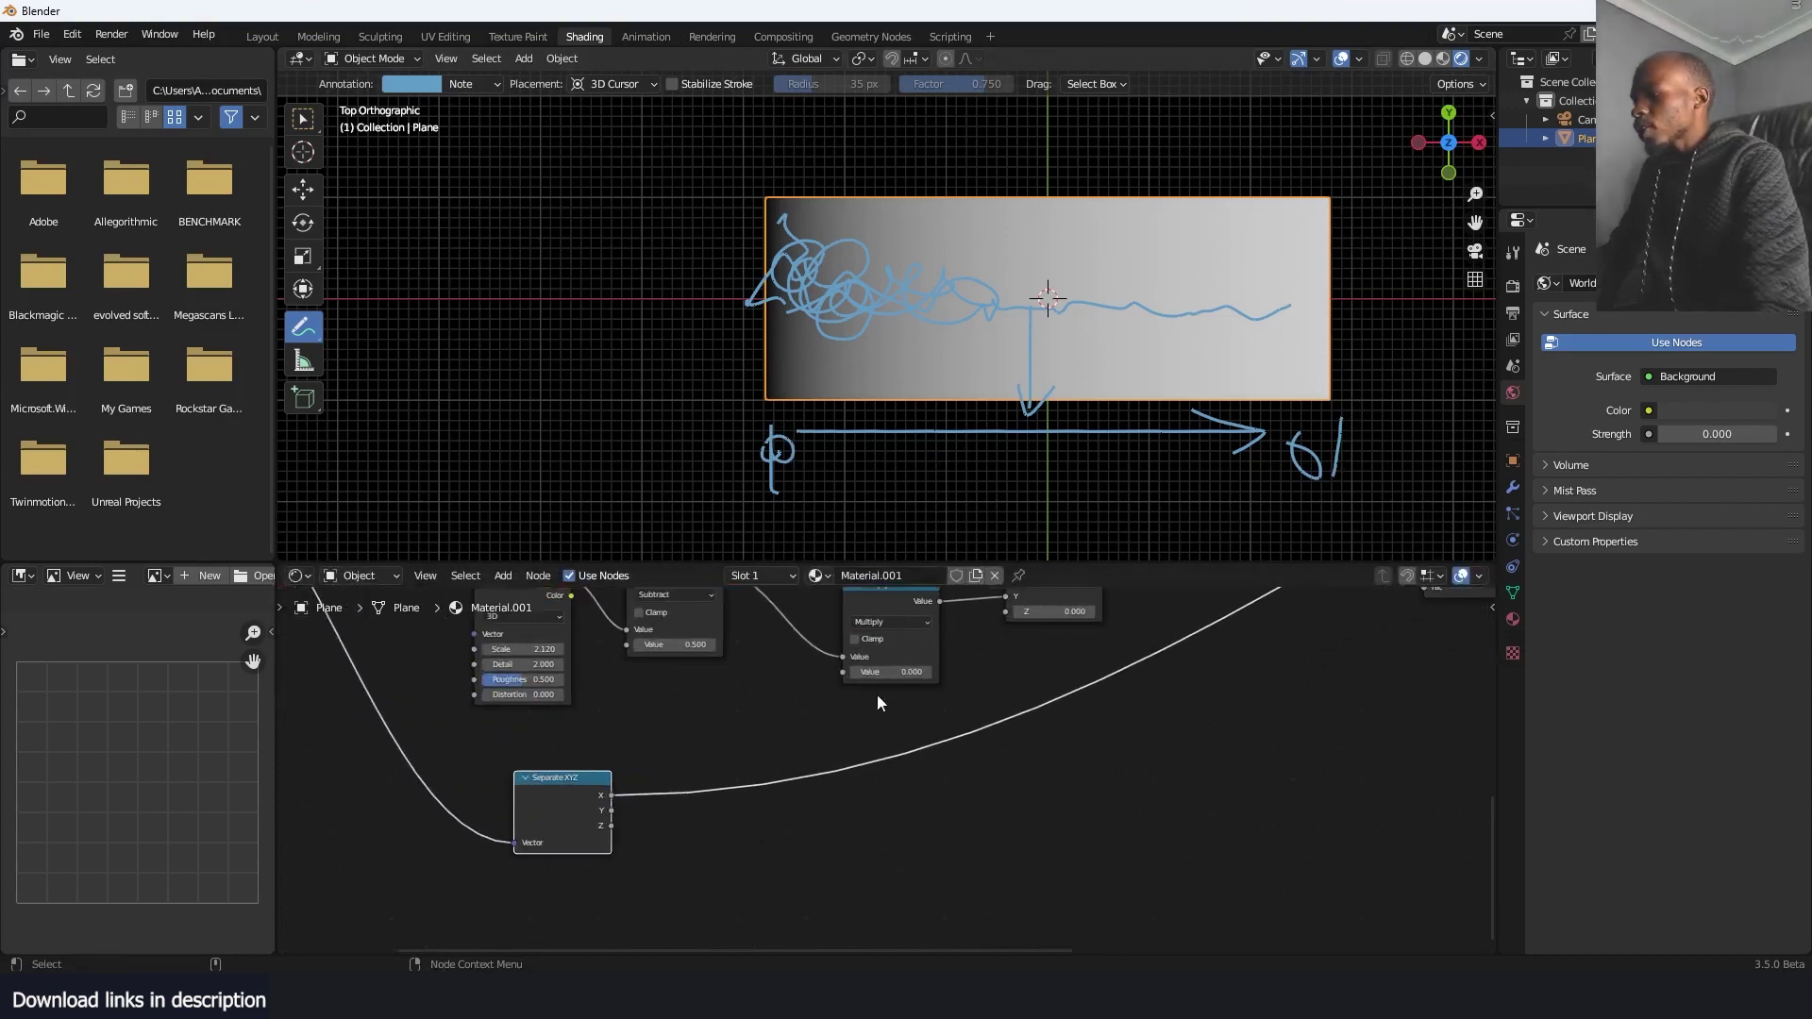
left_click_drag(846, 672, 845, 672)
Preview the Map Range node's output on the plane again to inspect the distorted beam
scroll(840, 736, "down", 5)
left_click(1208, 675, "ctrl+shift")
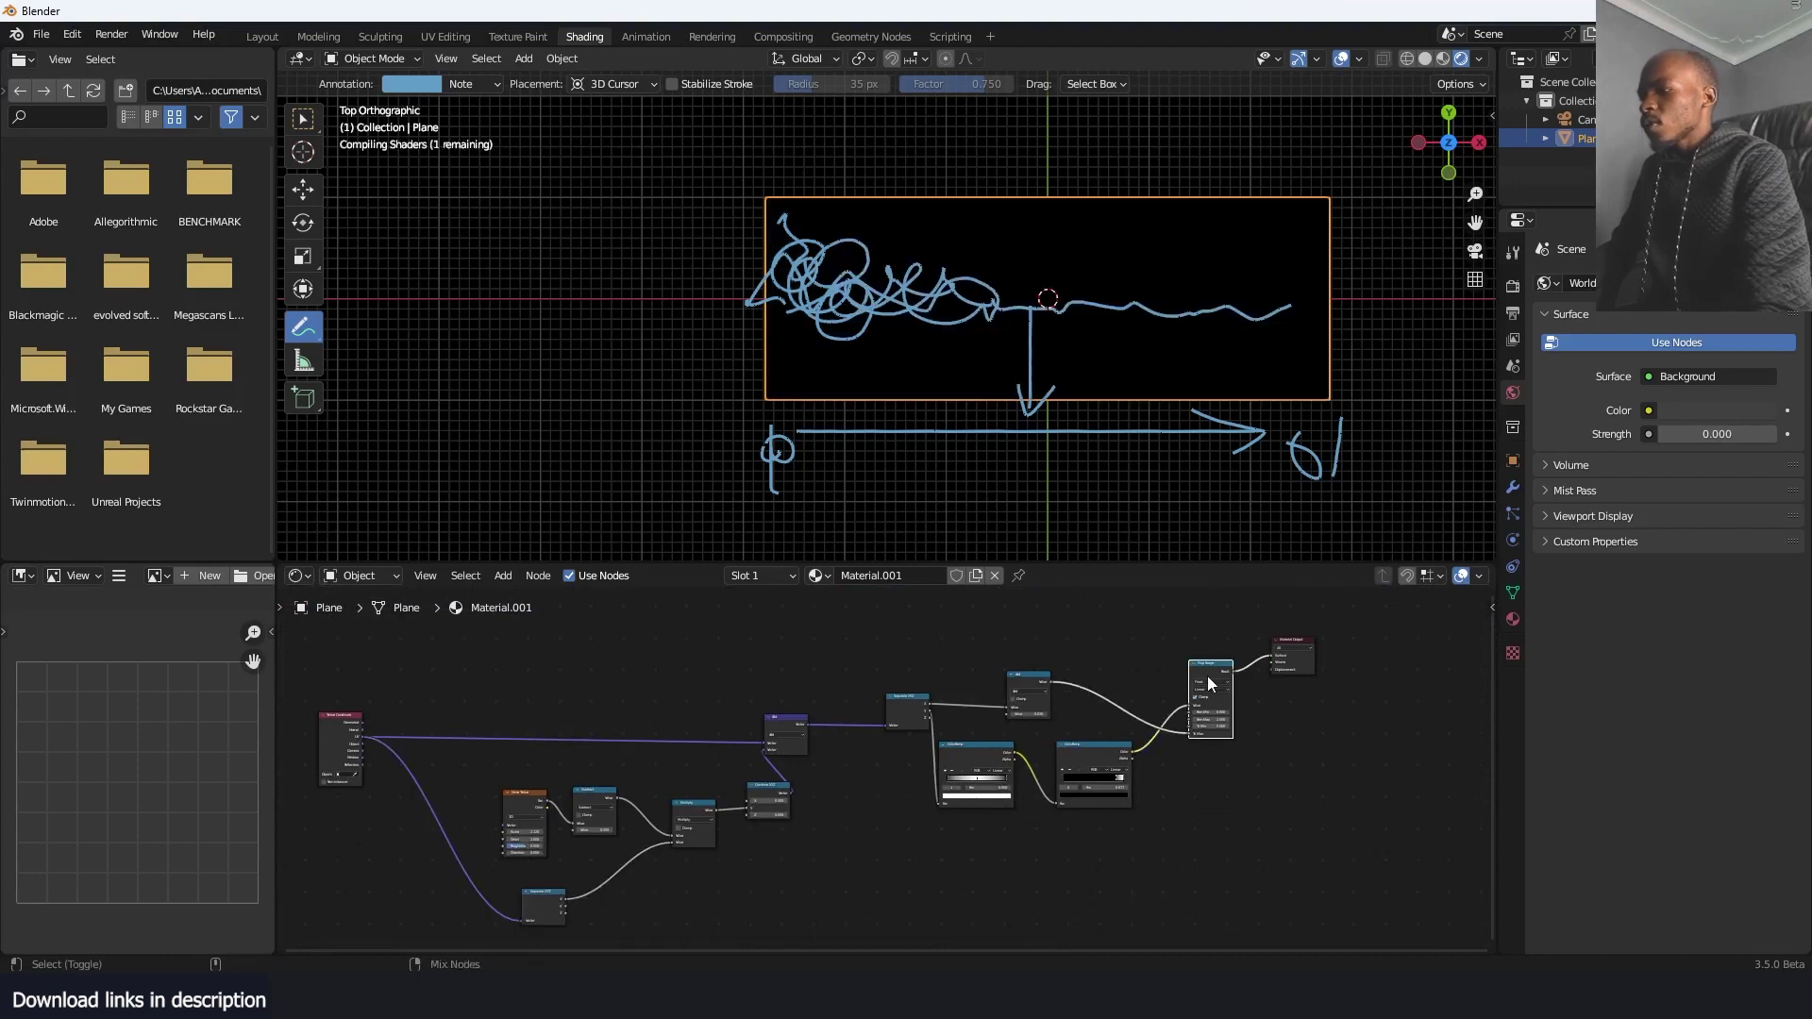
scroll(1054, 340, "up", 2)
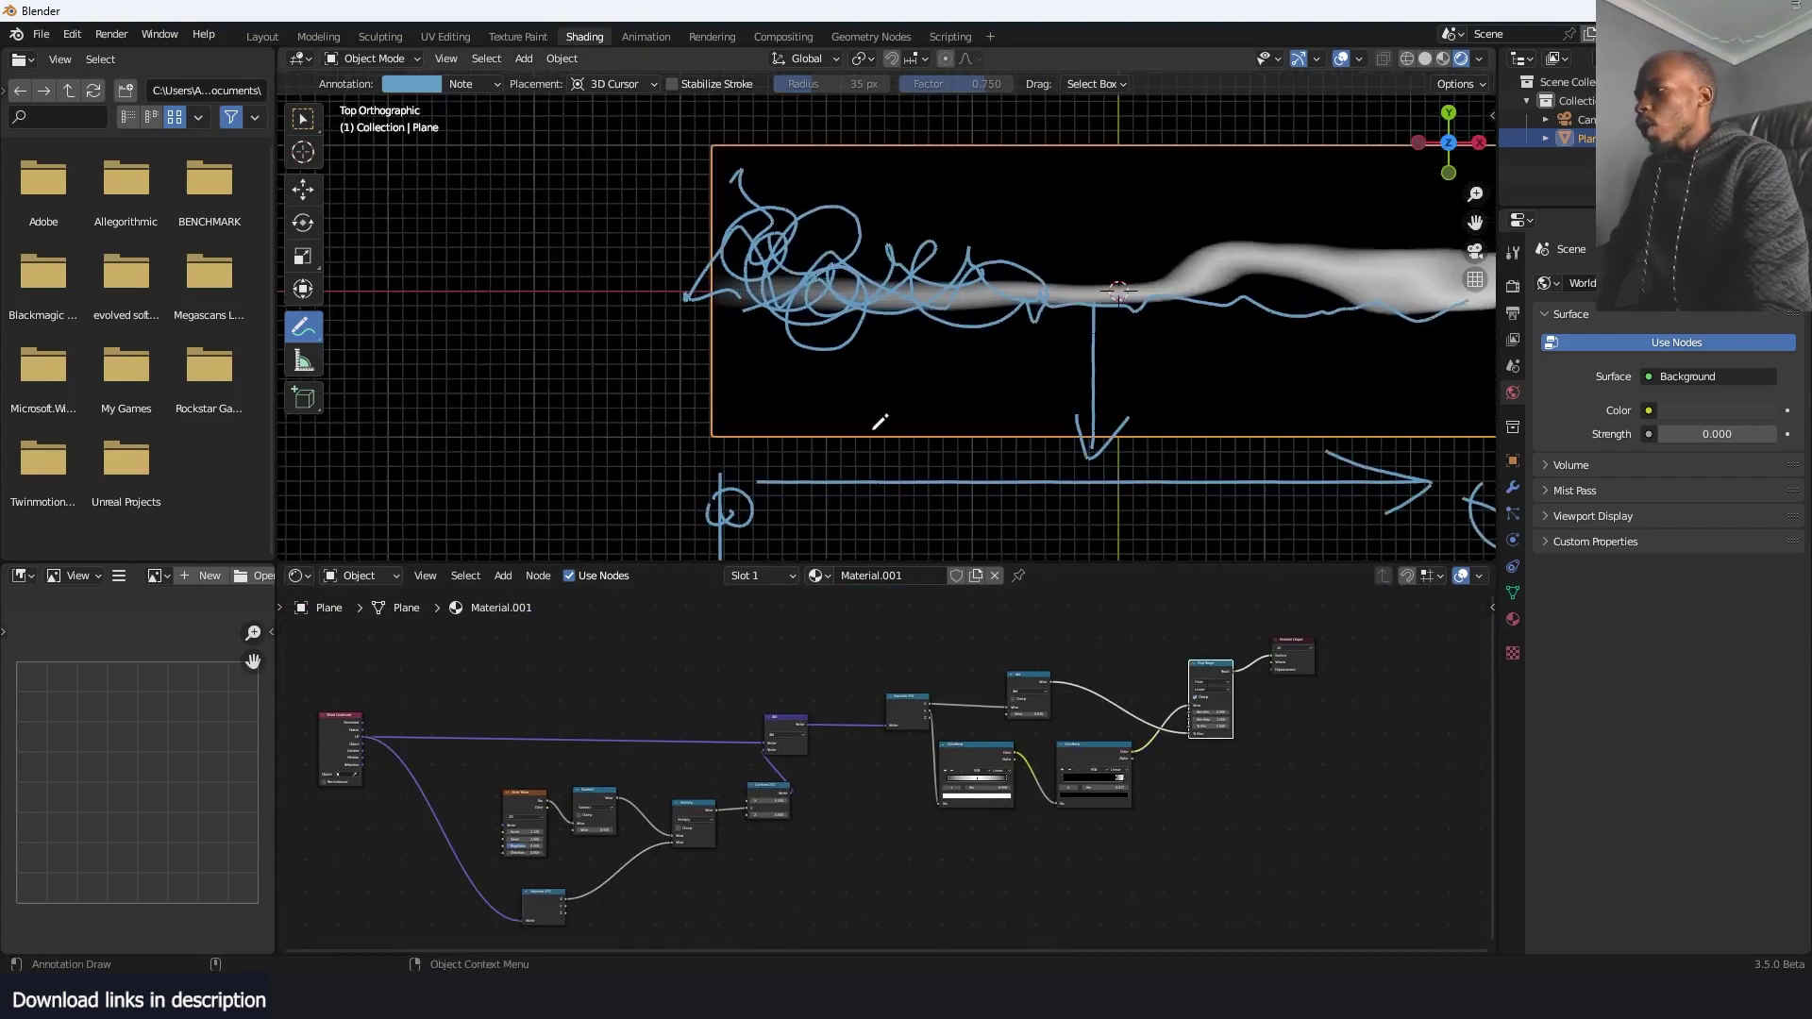
middle_click_drag(1244, 344, 1126, 333, "shift")
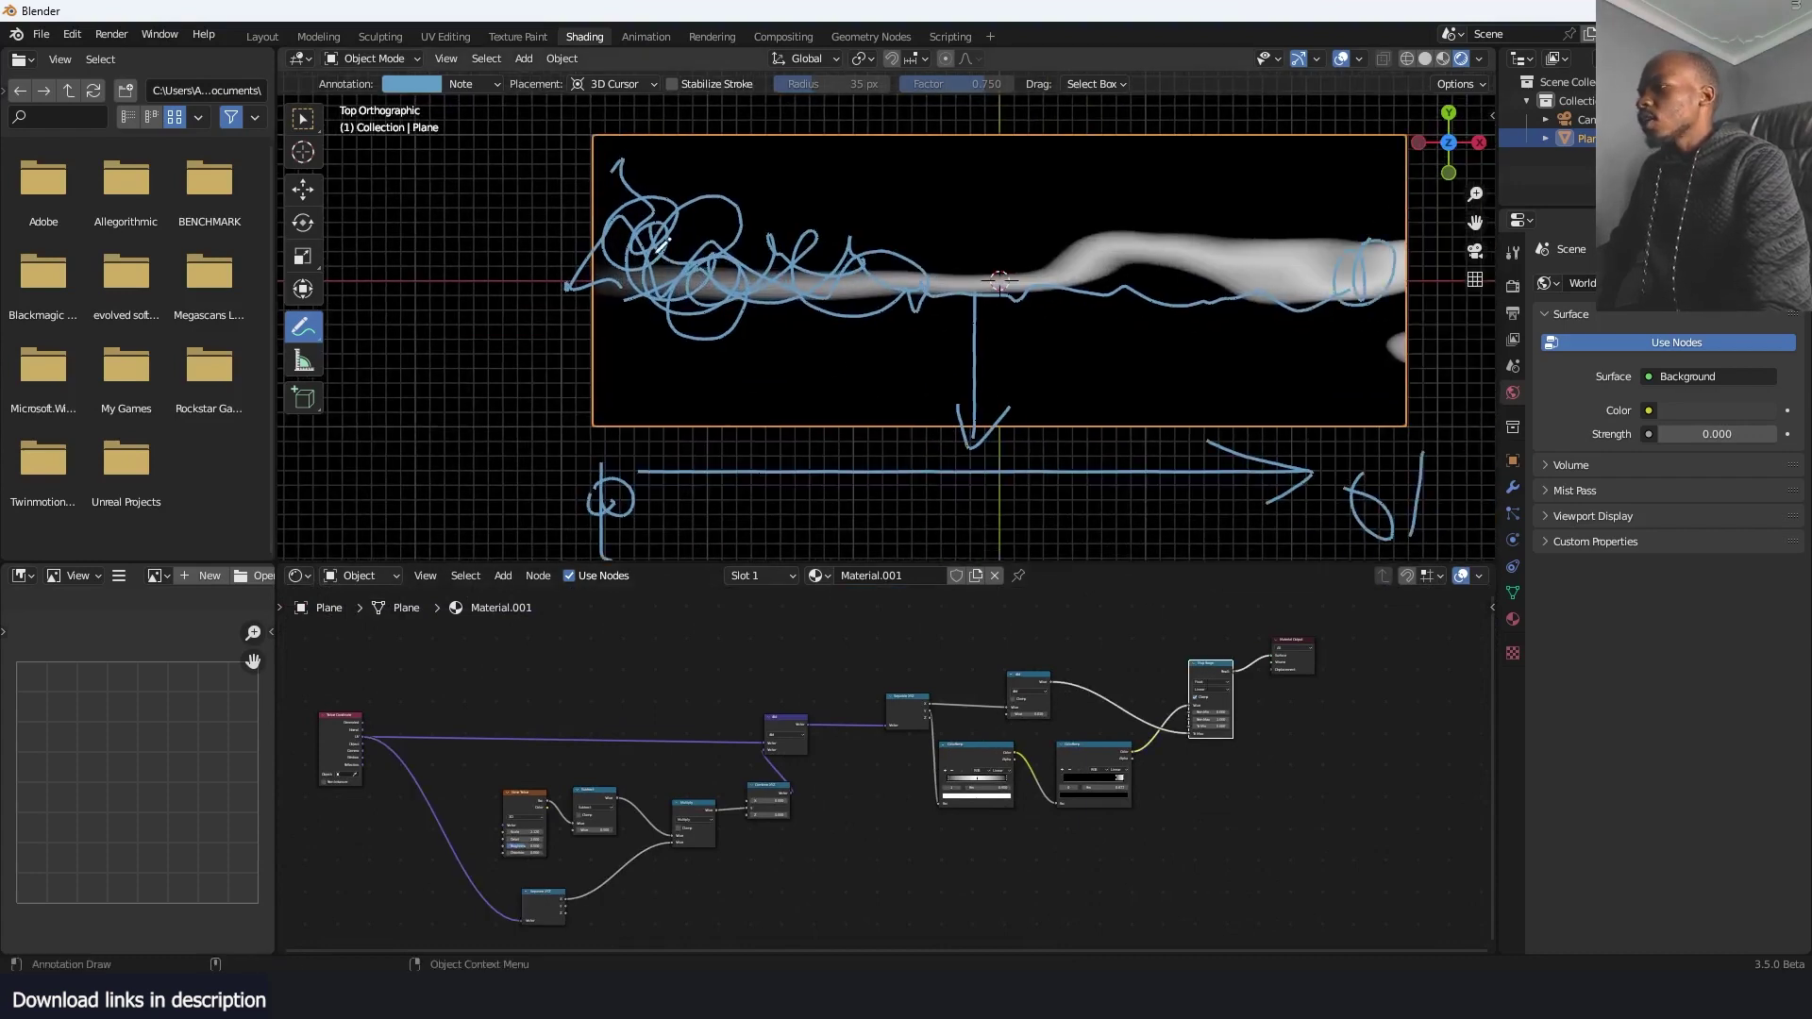
Delete the annotation notes drawn in the viewport and activate the Move tool
left_click(493, 86)
left_click(579, 158)
left_click(302, 190)
Insert a copy of the Multiply node between the second Separate XYZ's X output and the first Multiply, with its value set to 5.800
scroll(715, 788, "up", 4)
middle_click_drag(792, 733, 976, 667)
left_click(836, 608)
key("shift+d")
left_click(695, 730)
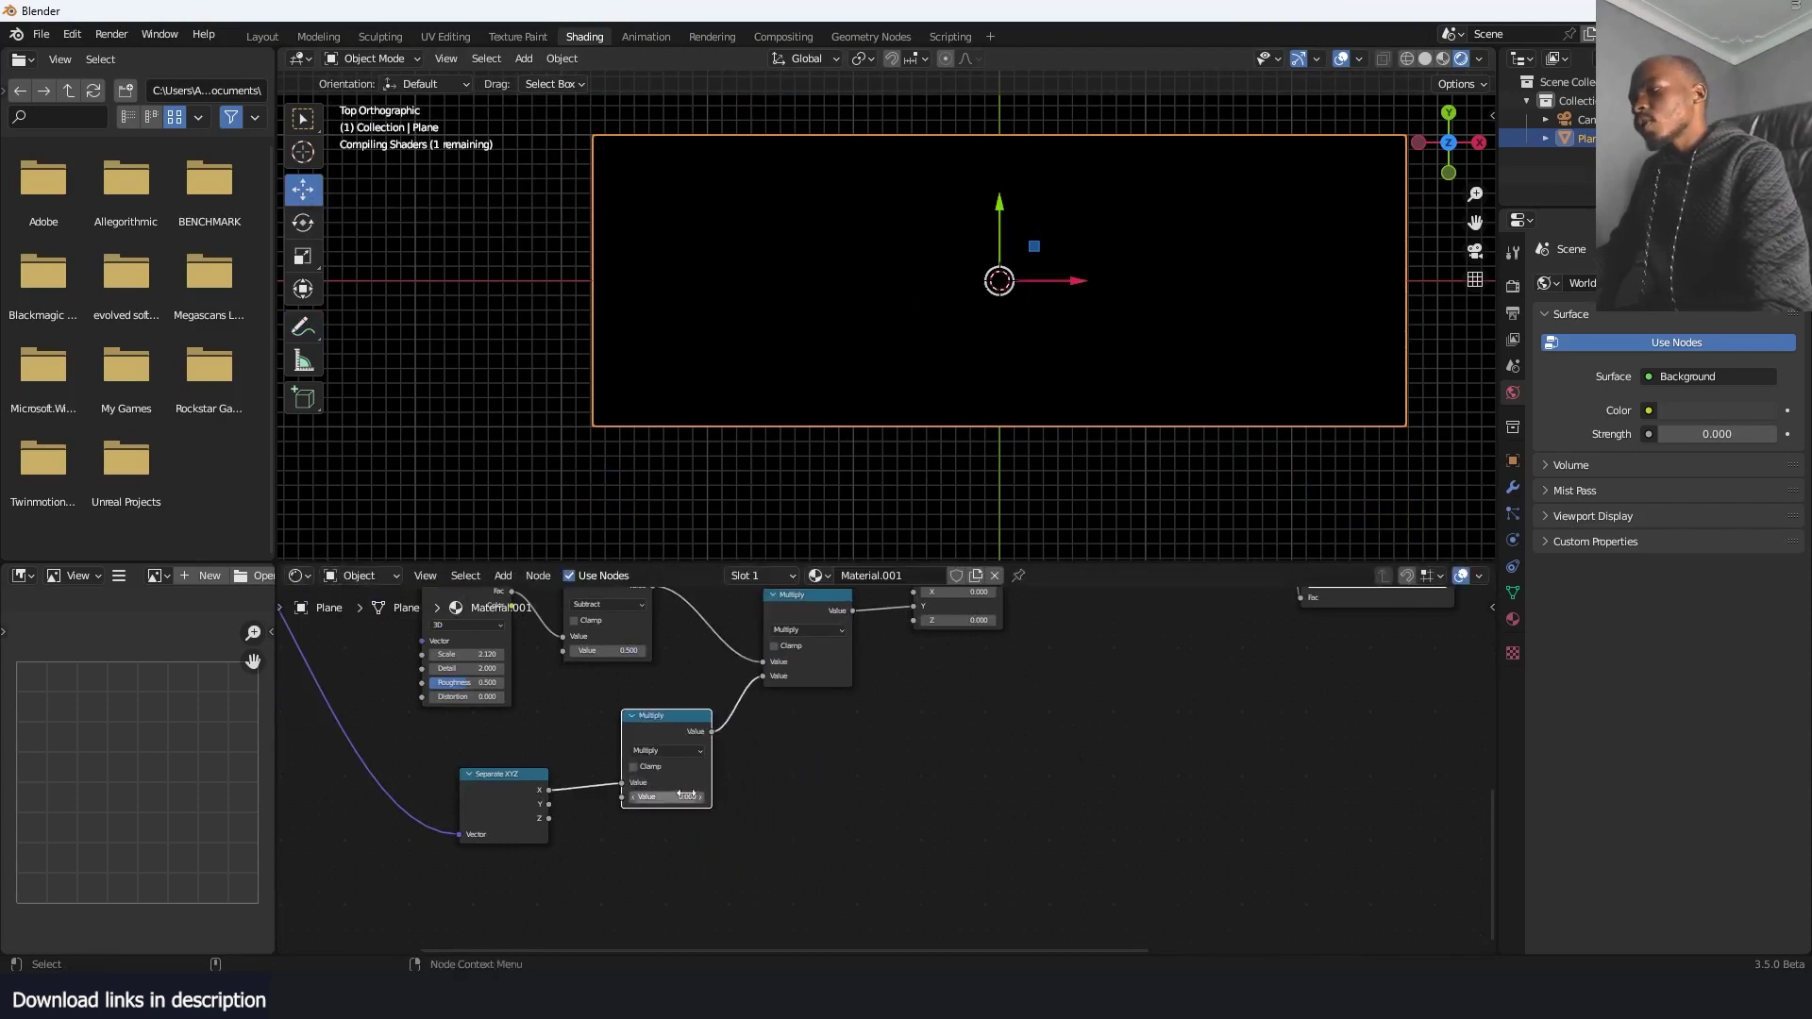
left_click_drag(666, 797, 765, 796)
scroll(670, 738, "up", 2)
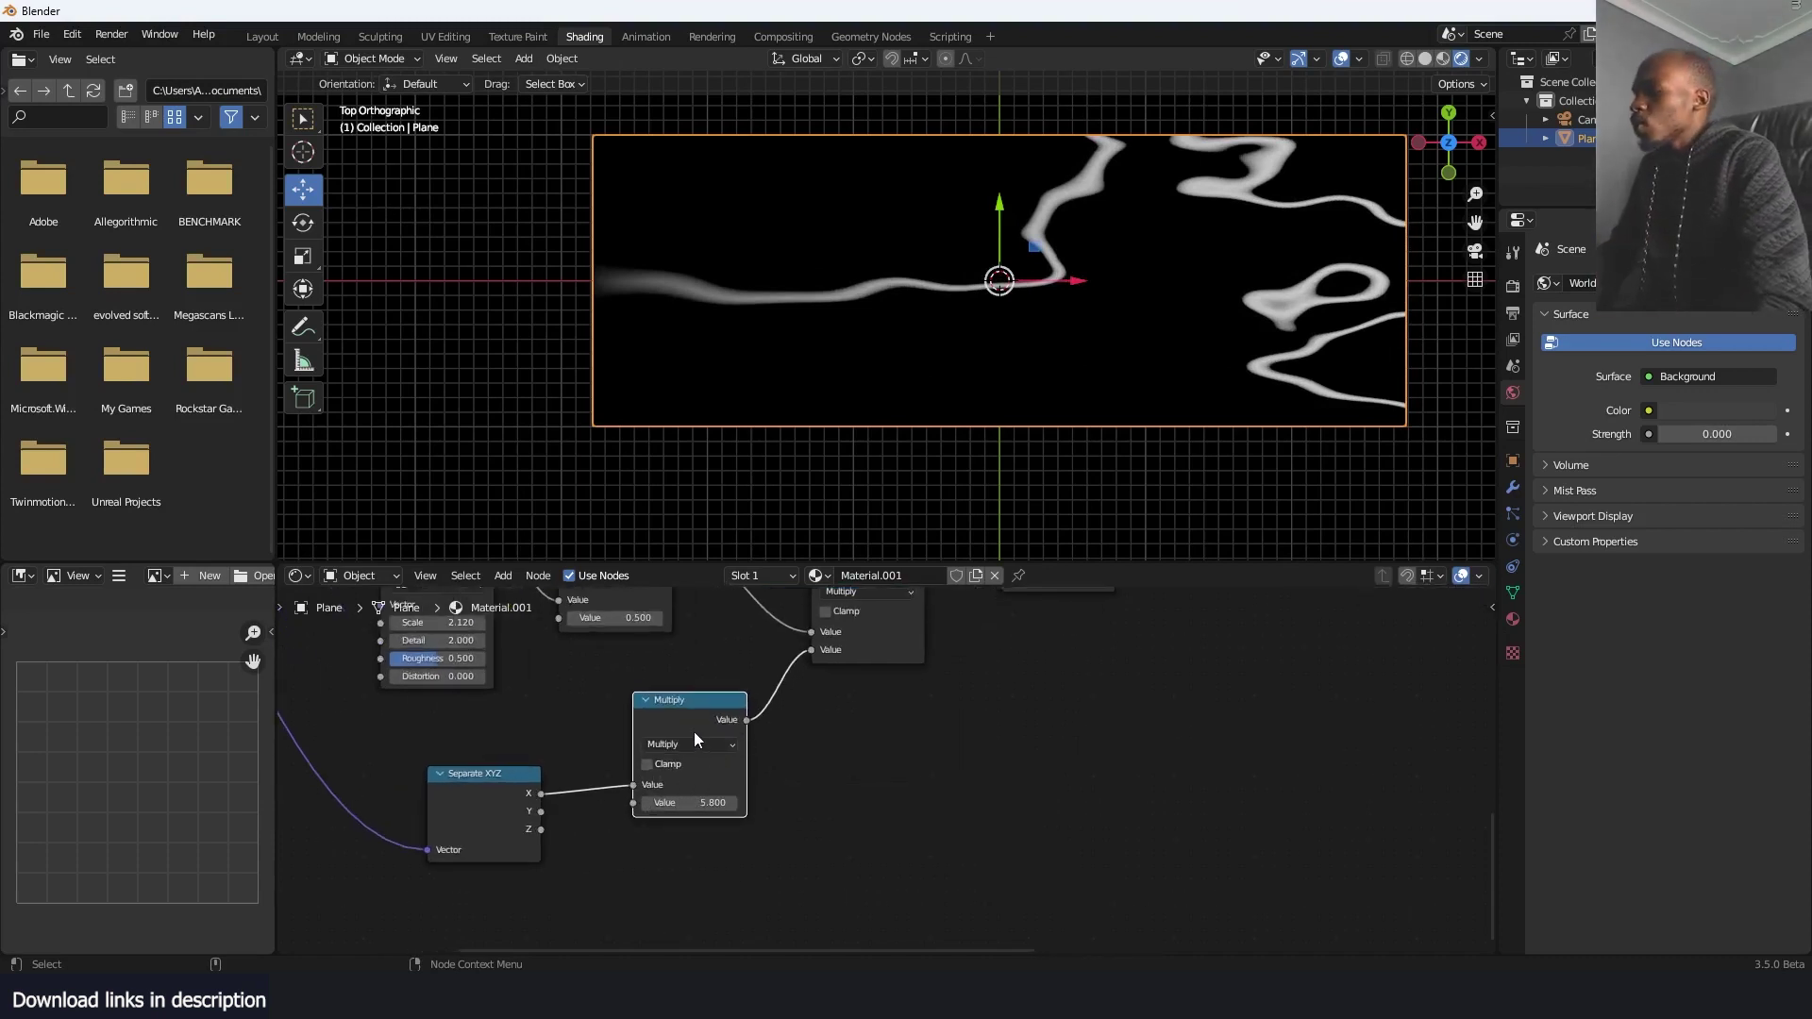
Tidy the node layout by repositioning the second Separate XYZ and the new Multiply node below the noise nodes
left_click_drag(472, 813, 409, 773)
scroll(822, 651, "down", 4)
middle_click_drag(823, 651, 793, 731)
left_click_drag(519, 864, 515, 870)
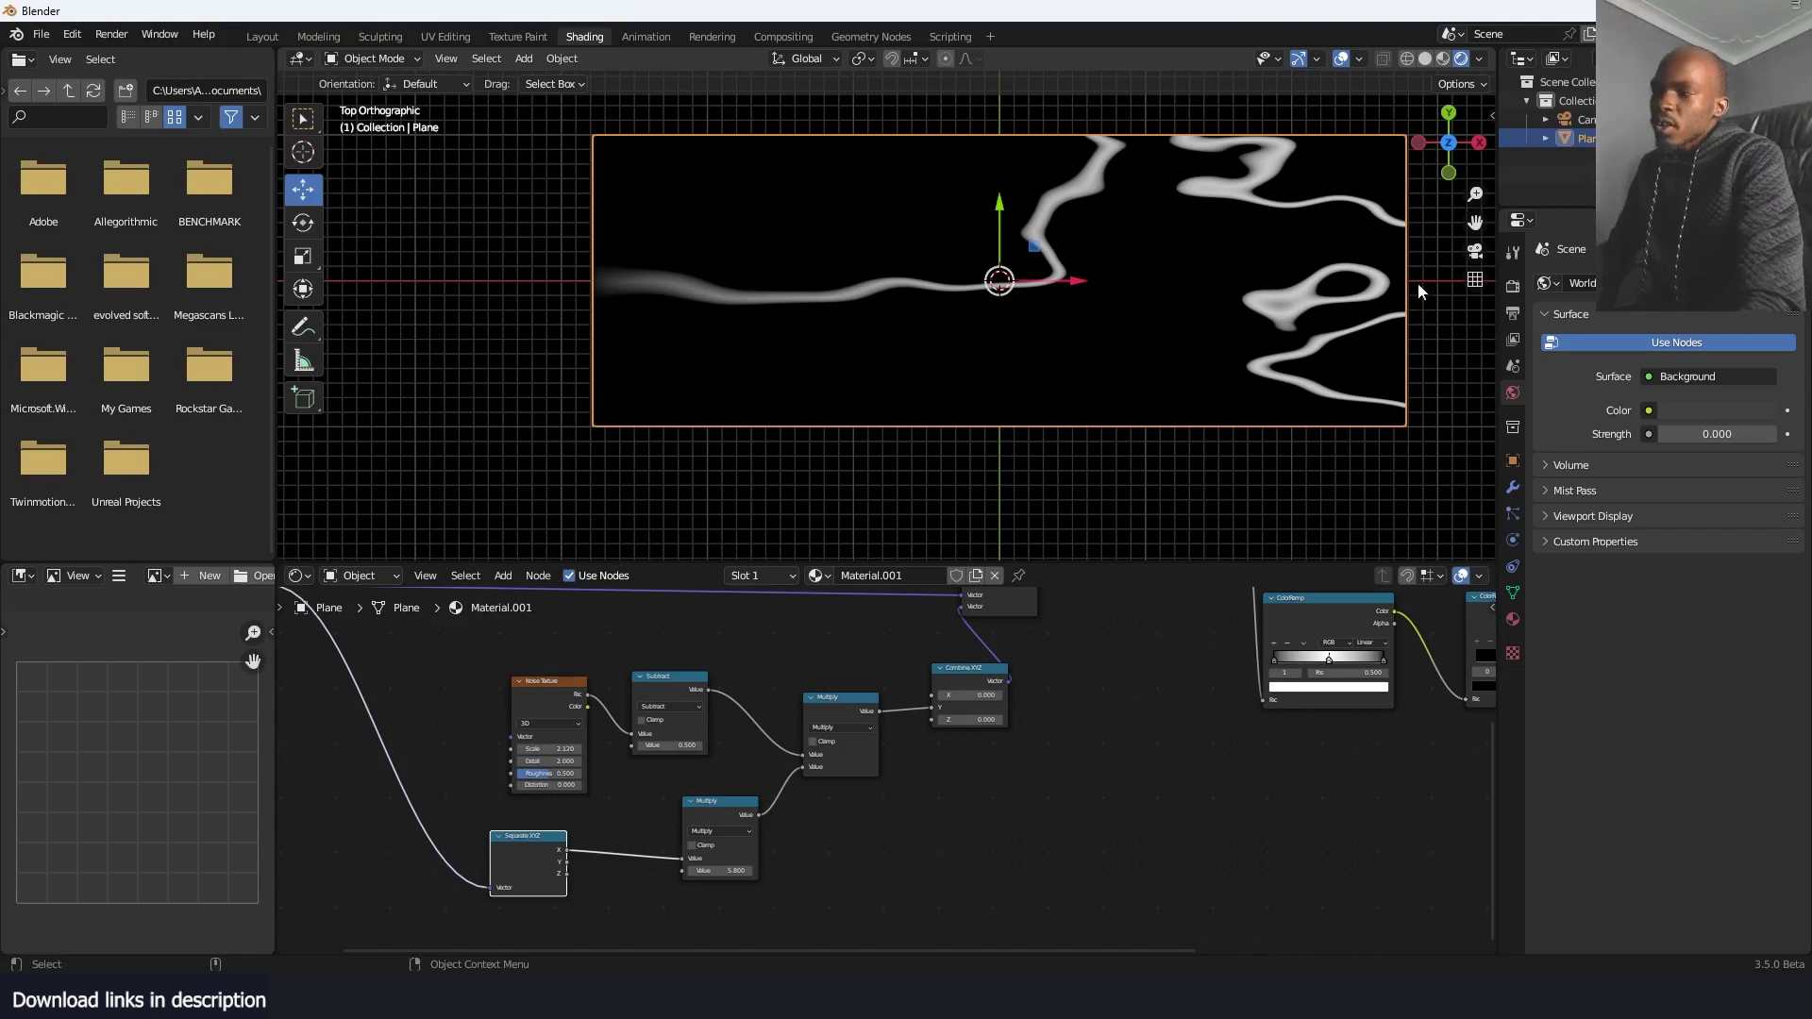
left_click_drag(738, 802, 728, 804)
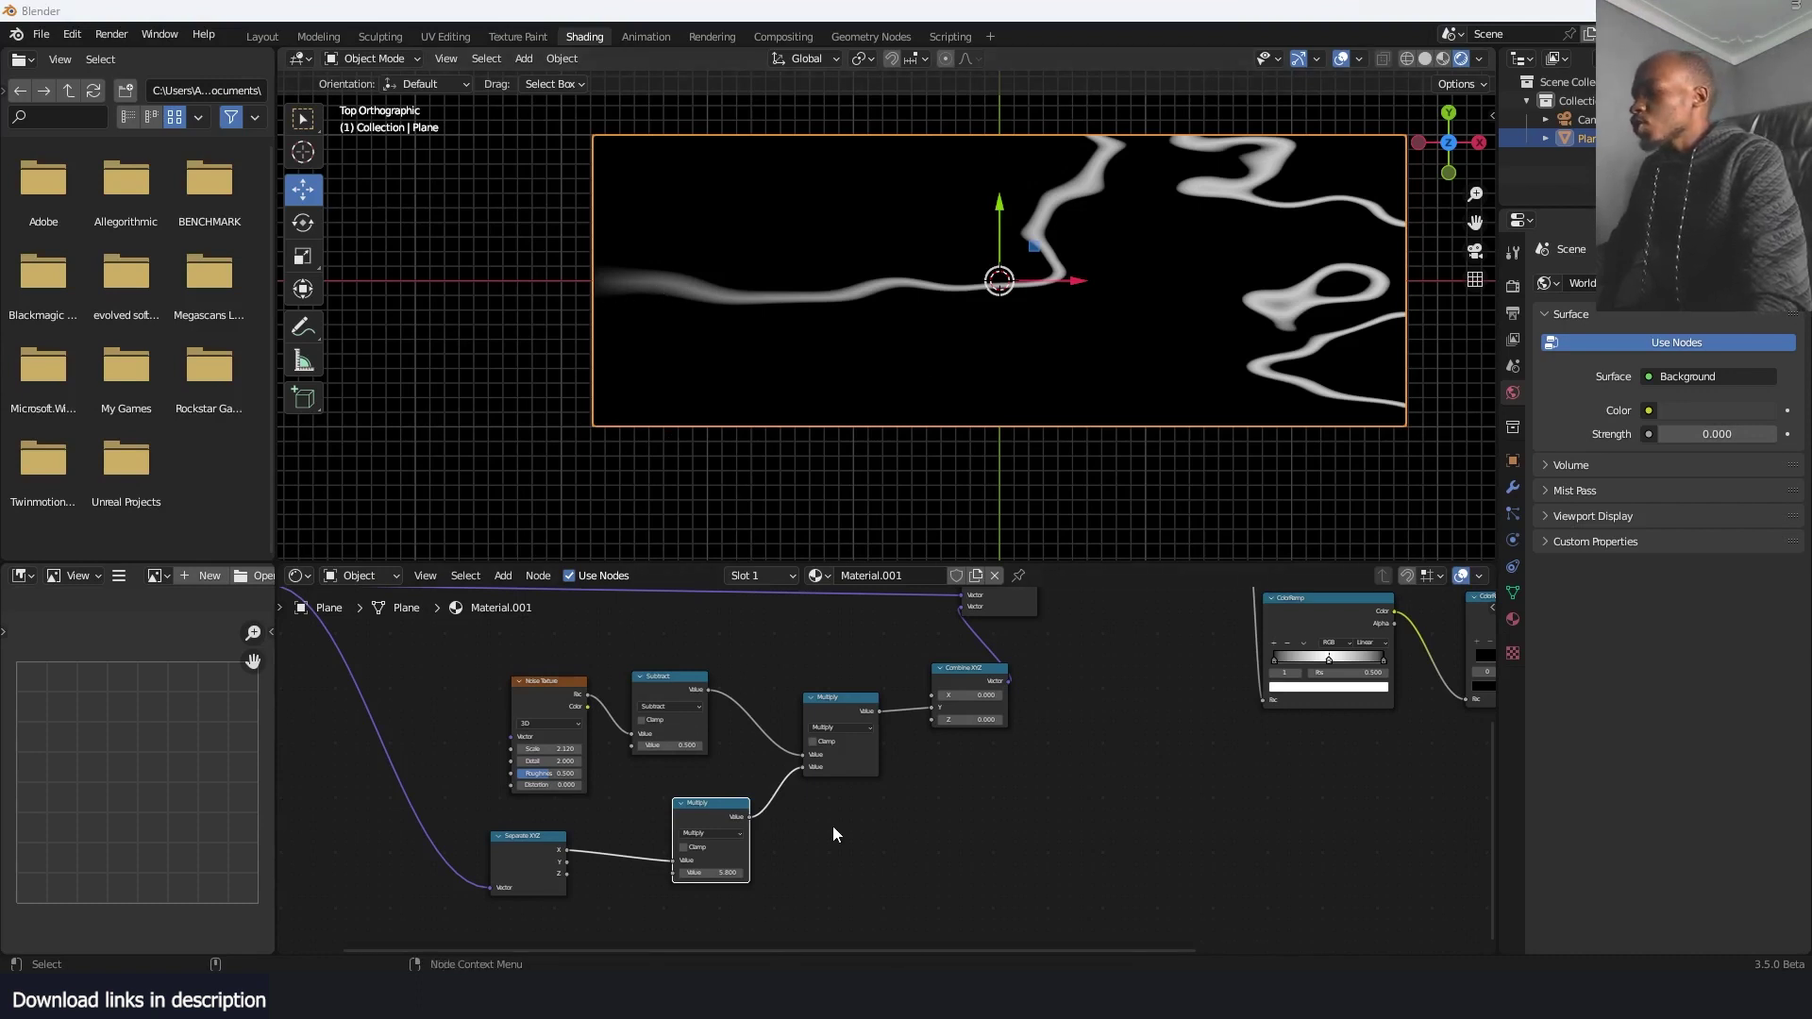
Insert a white-to-black ColorRamp between the second Separate XYZ's X output and the lower Multiply, and set that Multiply's value to 2.200
middle_click_drag(667, 789, 842, 748)
left_click_drag(694, 798, 525, 802)
left_click_drag(874, 766, 962, 770)
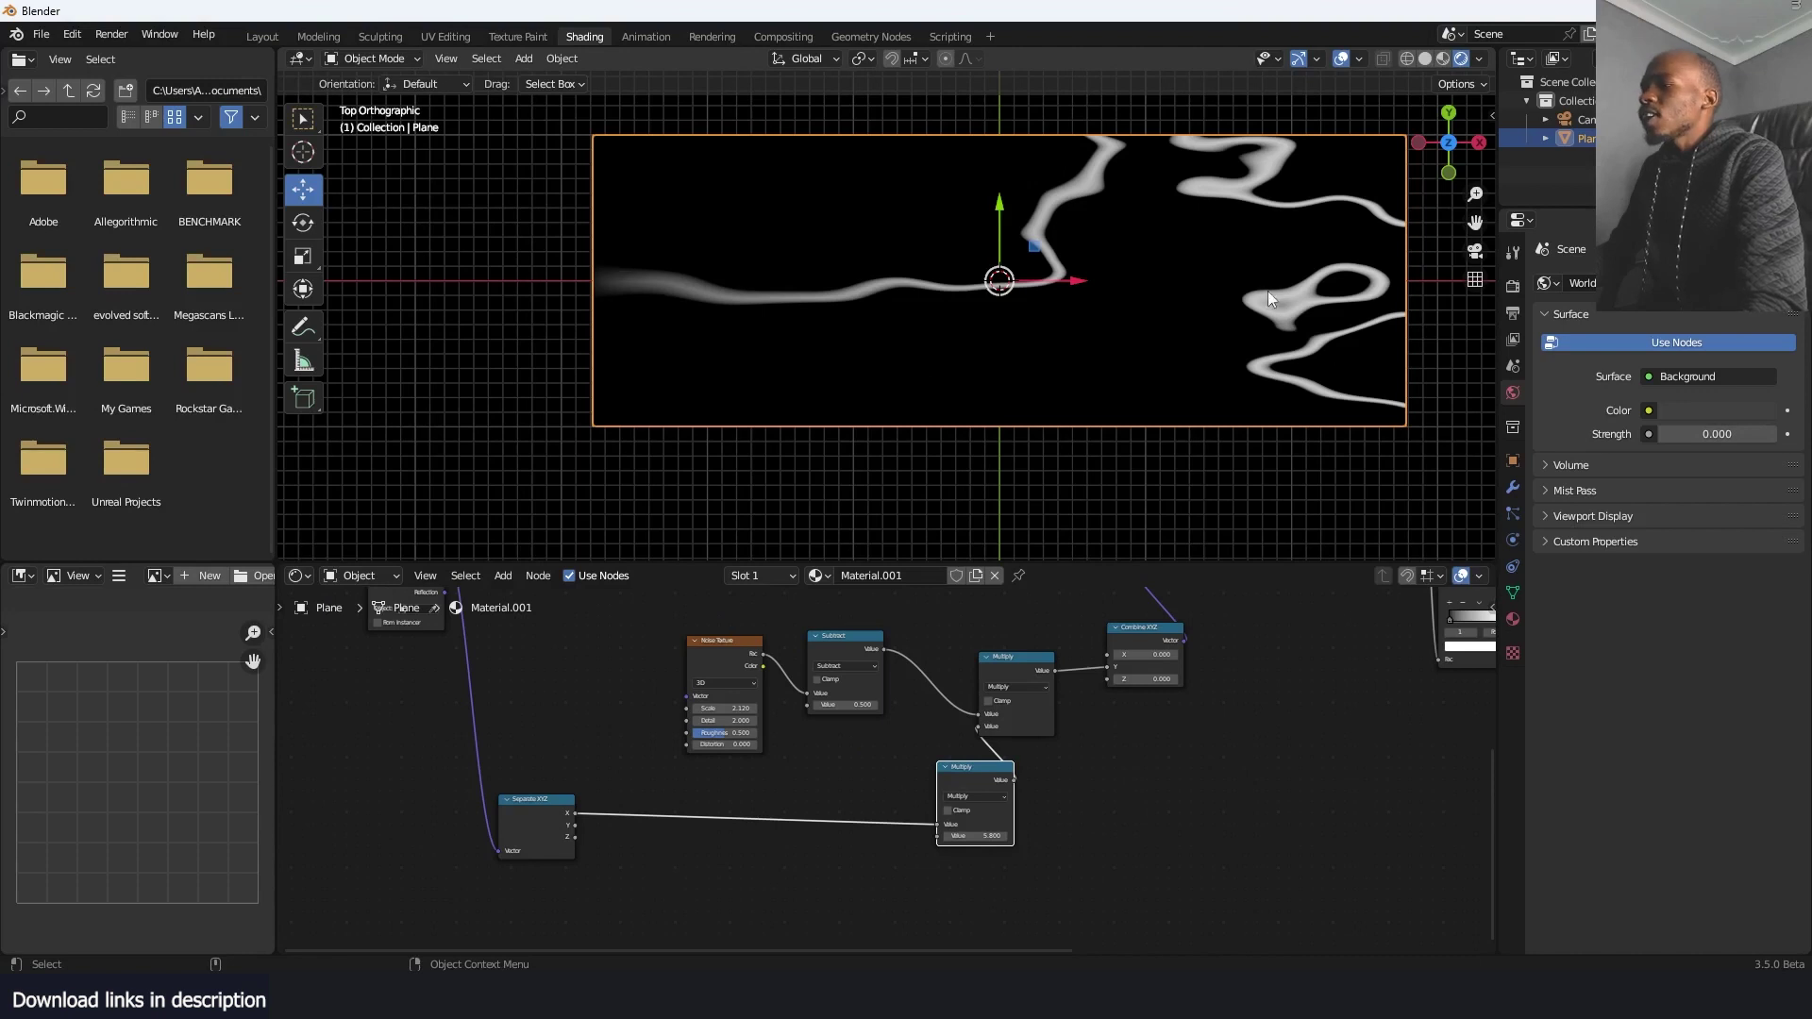
key("shift+a")
type("ramp")
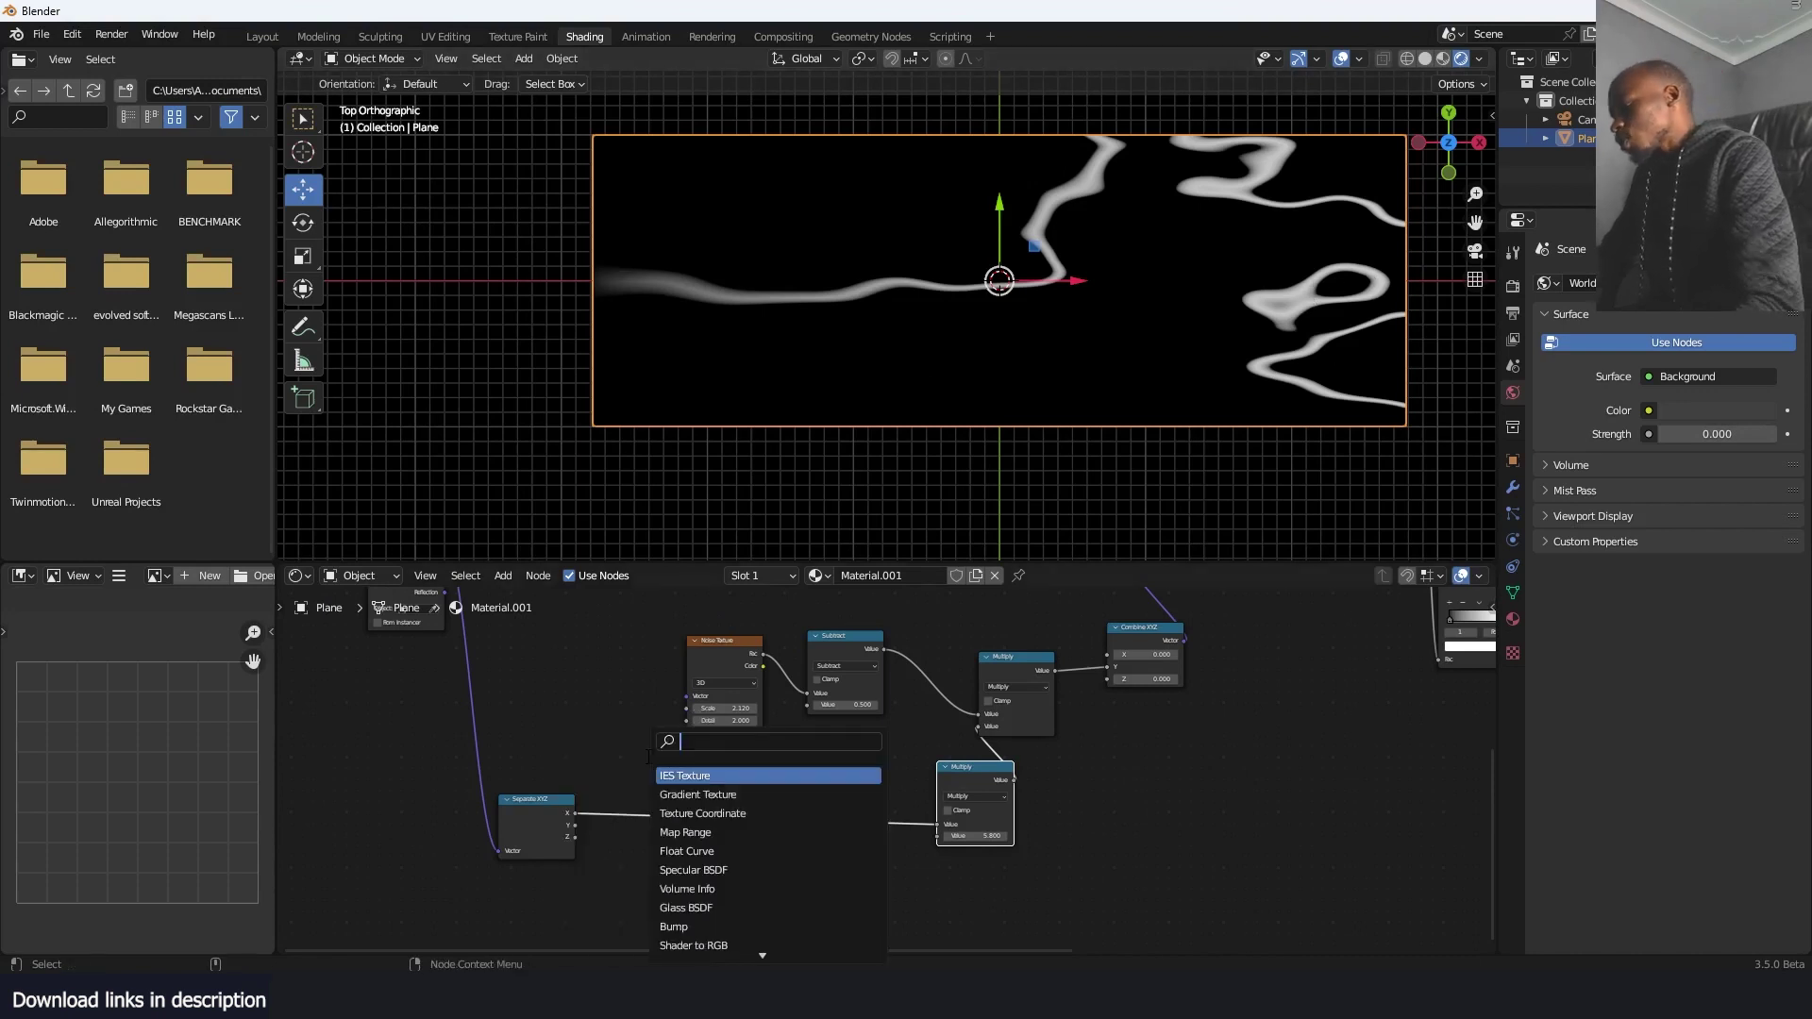
left_click(687, 775)
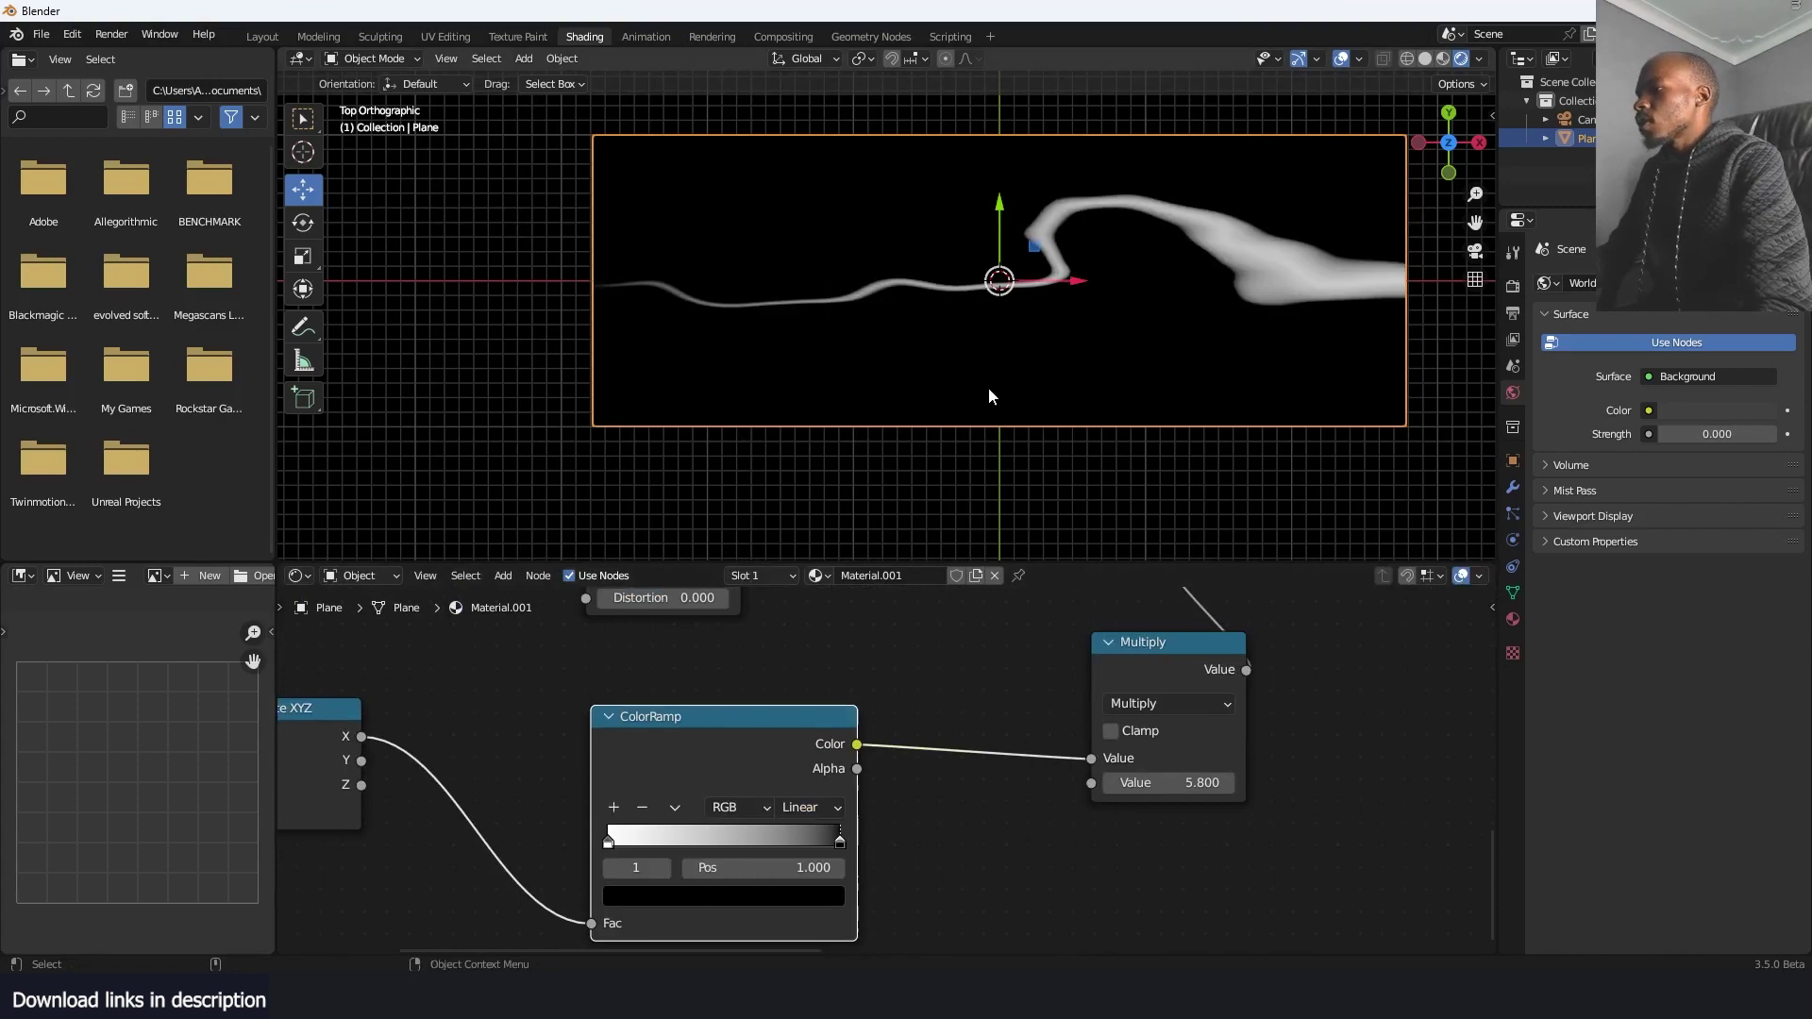
scroll(1053, 436, "down", 3)
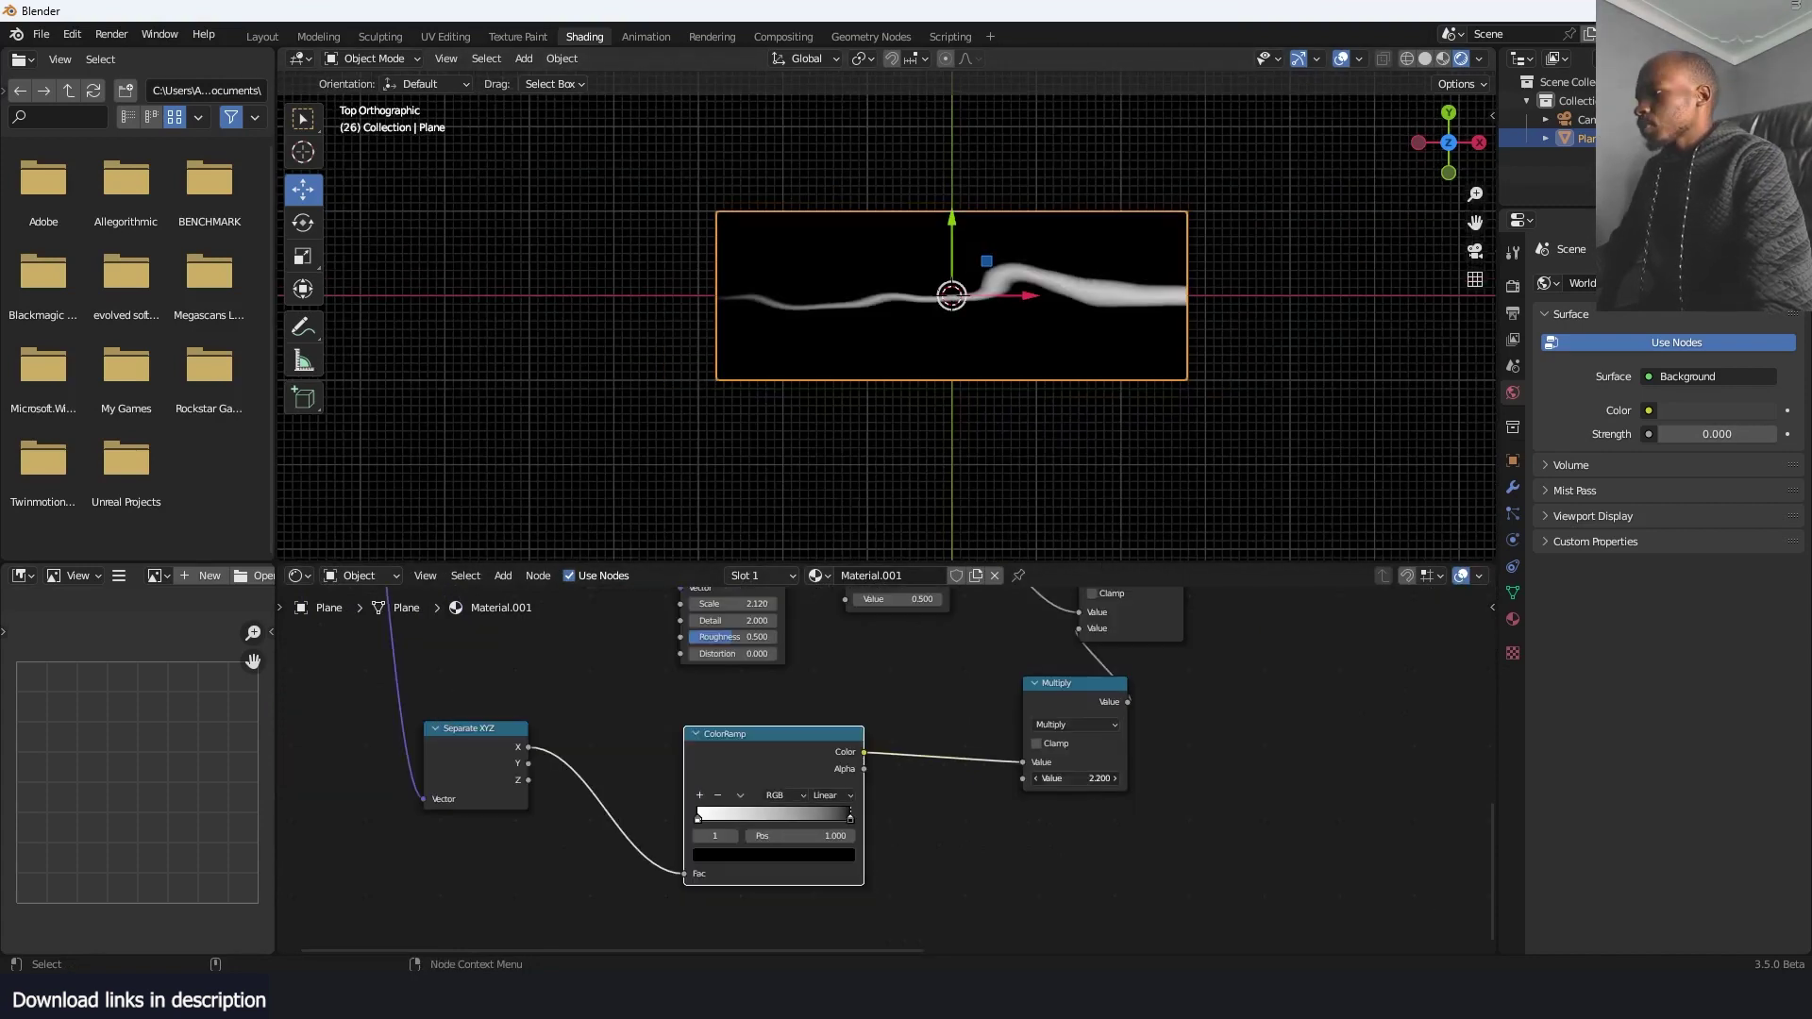
scroll(1076, 778, "down", 2)
Switch to the reference video in VLC, play a short part of it, and return to Blender
key("alt+Tab")
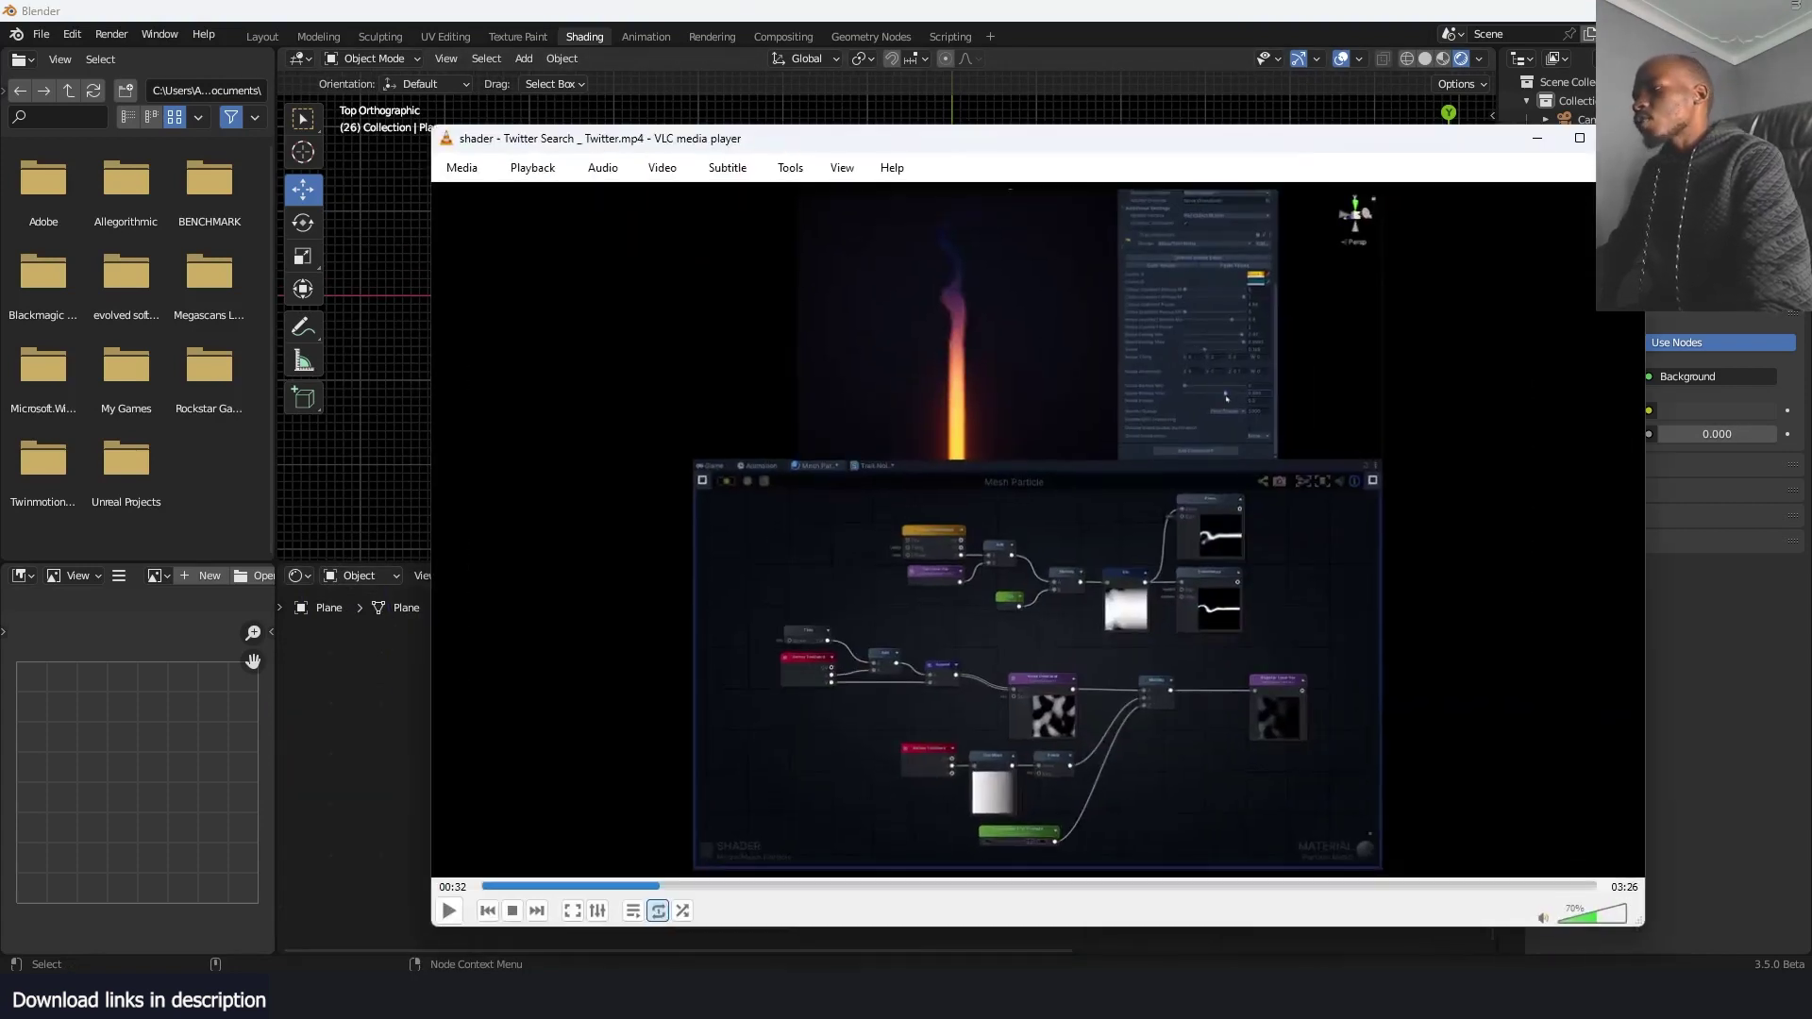
key("space")
key("space")
key("alt+Tab")
Move the original Texture Coordinate node farther away from the noise nodes to free space in the layout
left_click(527, 869)
scroll(544, 746, "down", 5)
middle_click_drag(543, 745, 790, 791)
scroll(756, 638, "up", 3)
left_click_drag(756, 638, 536, 686)
middle_click_drag(924, 737, 570, 744)
middle_click_drag(1093, 705, 1259, 698)
scroll(914, 747, "up", 3)
middle_click_drag(619, 860, 775, 815)
scroll(968, 734, "up", 3)
middle_click_drag(884, 668, 1028, 674)
scroll(1029, 674, "down", 2)
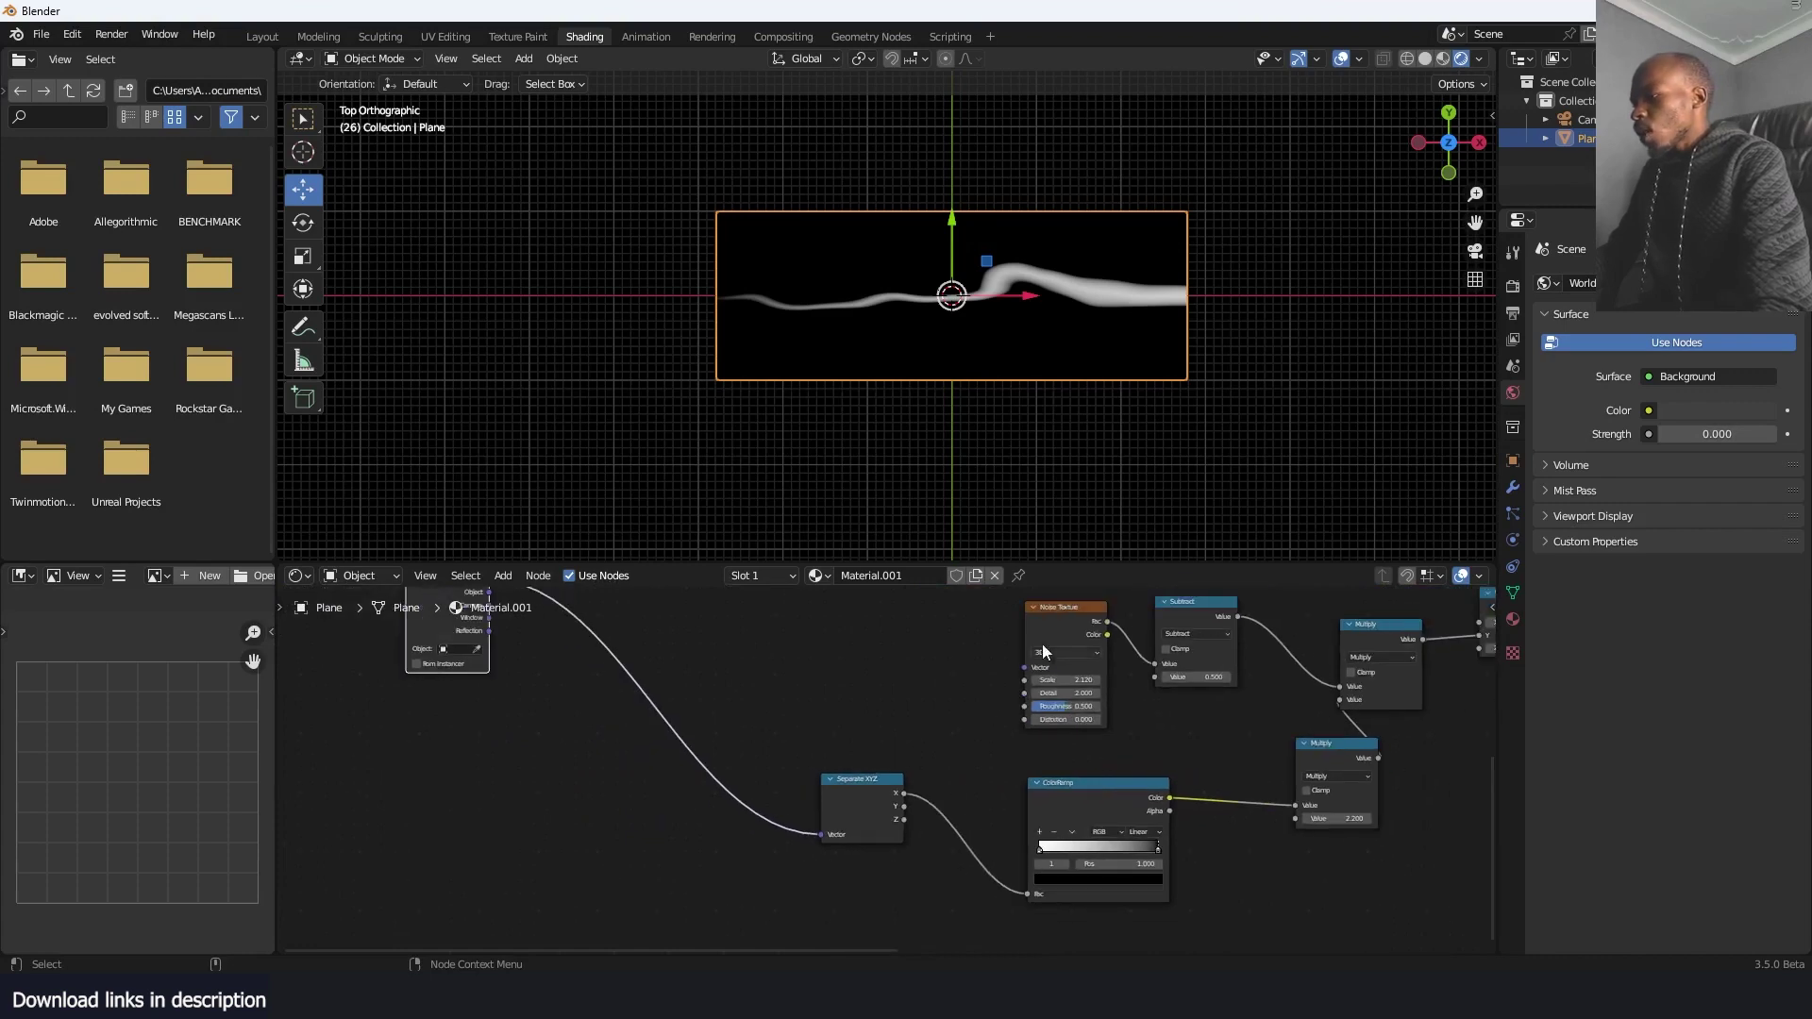
Attach new Mapping and Texture Coordinate nodes to the Noise Texture and move the pair clear of the Separate XYZ node
left_click_drag(1049, 636, 1015, 645)
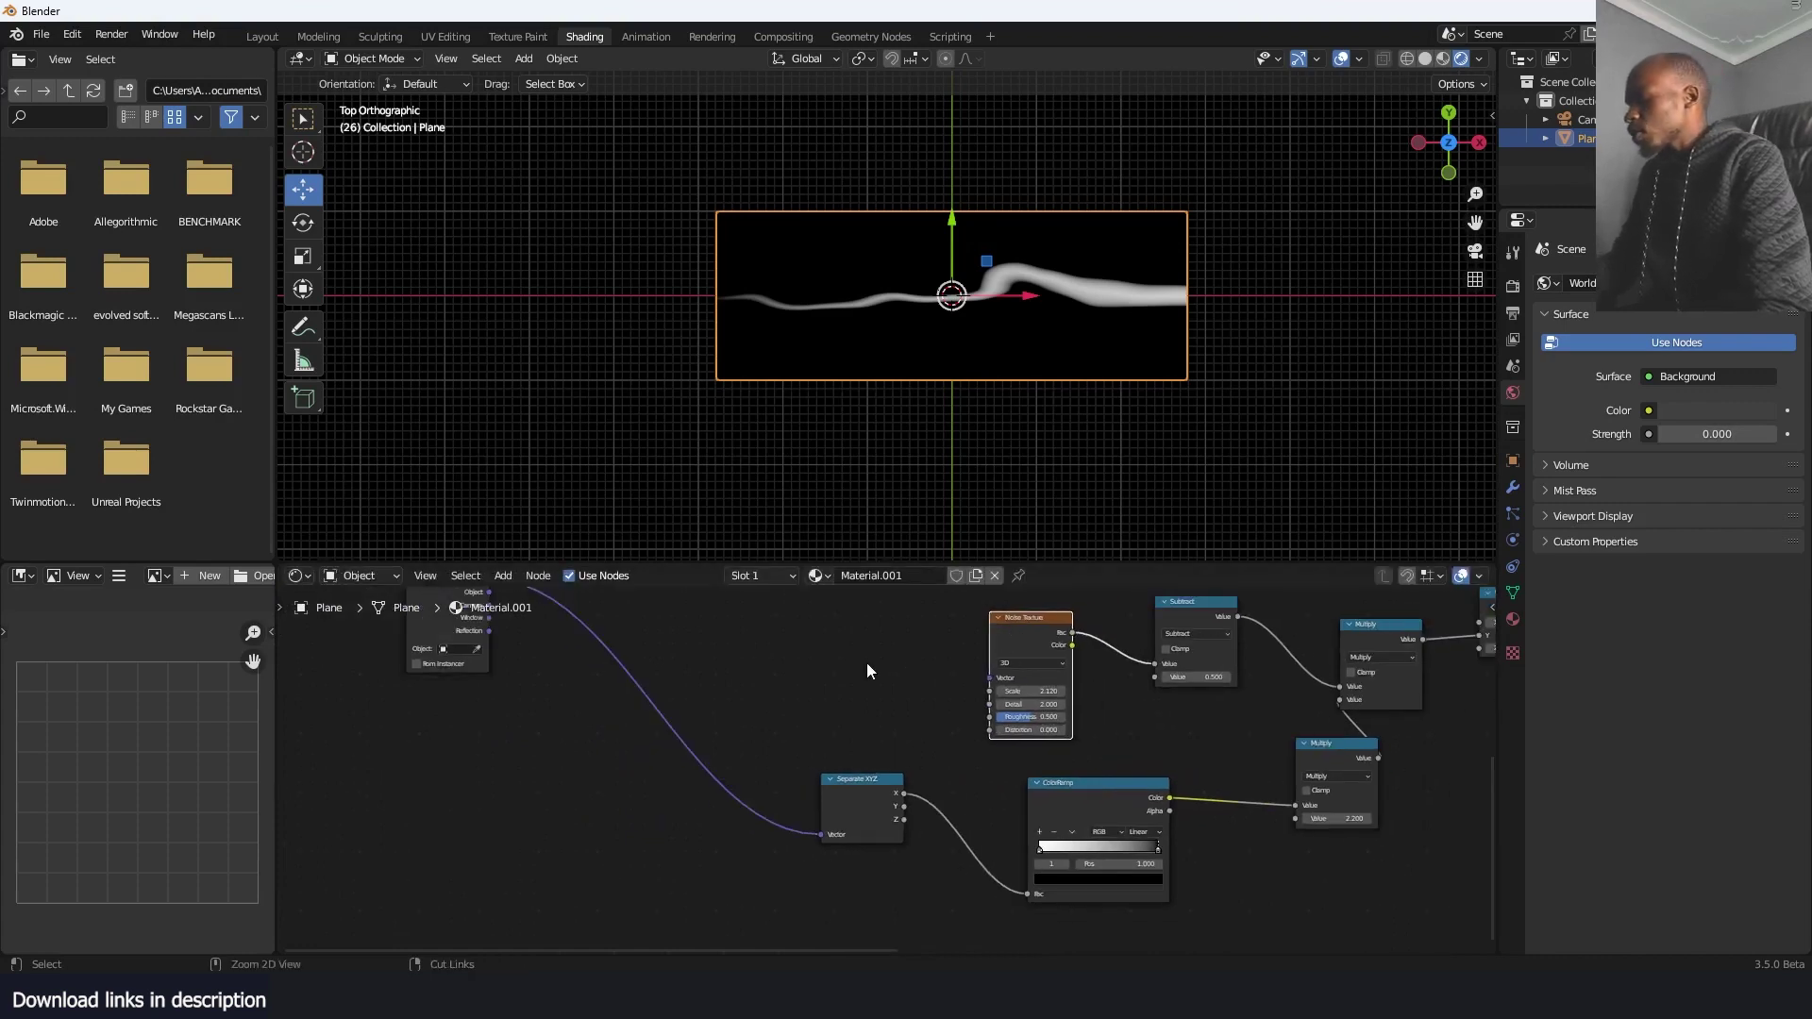
key("ctrl+t")
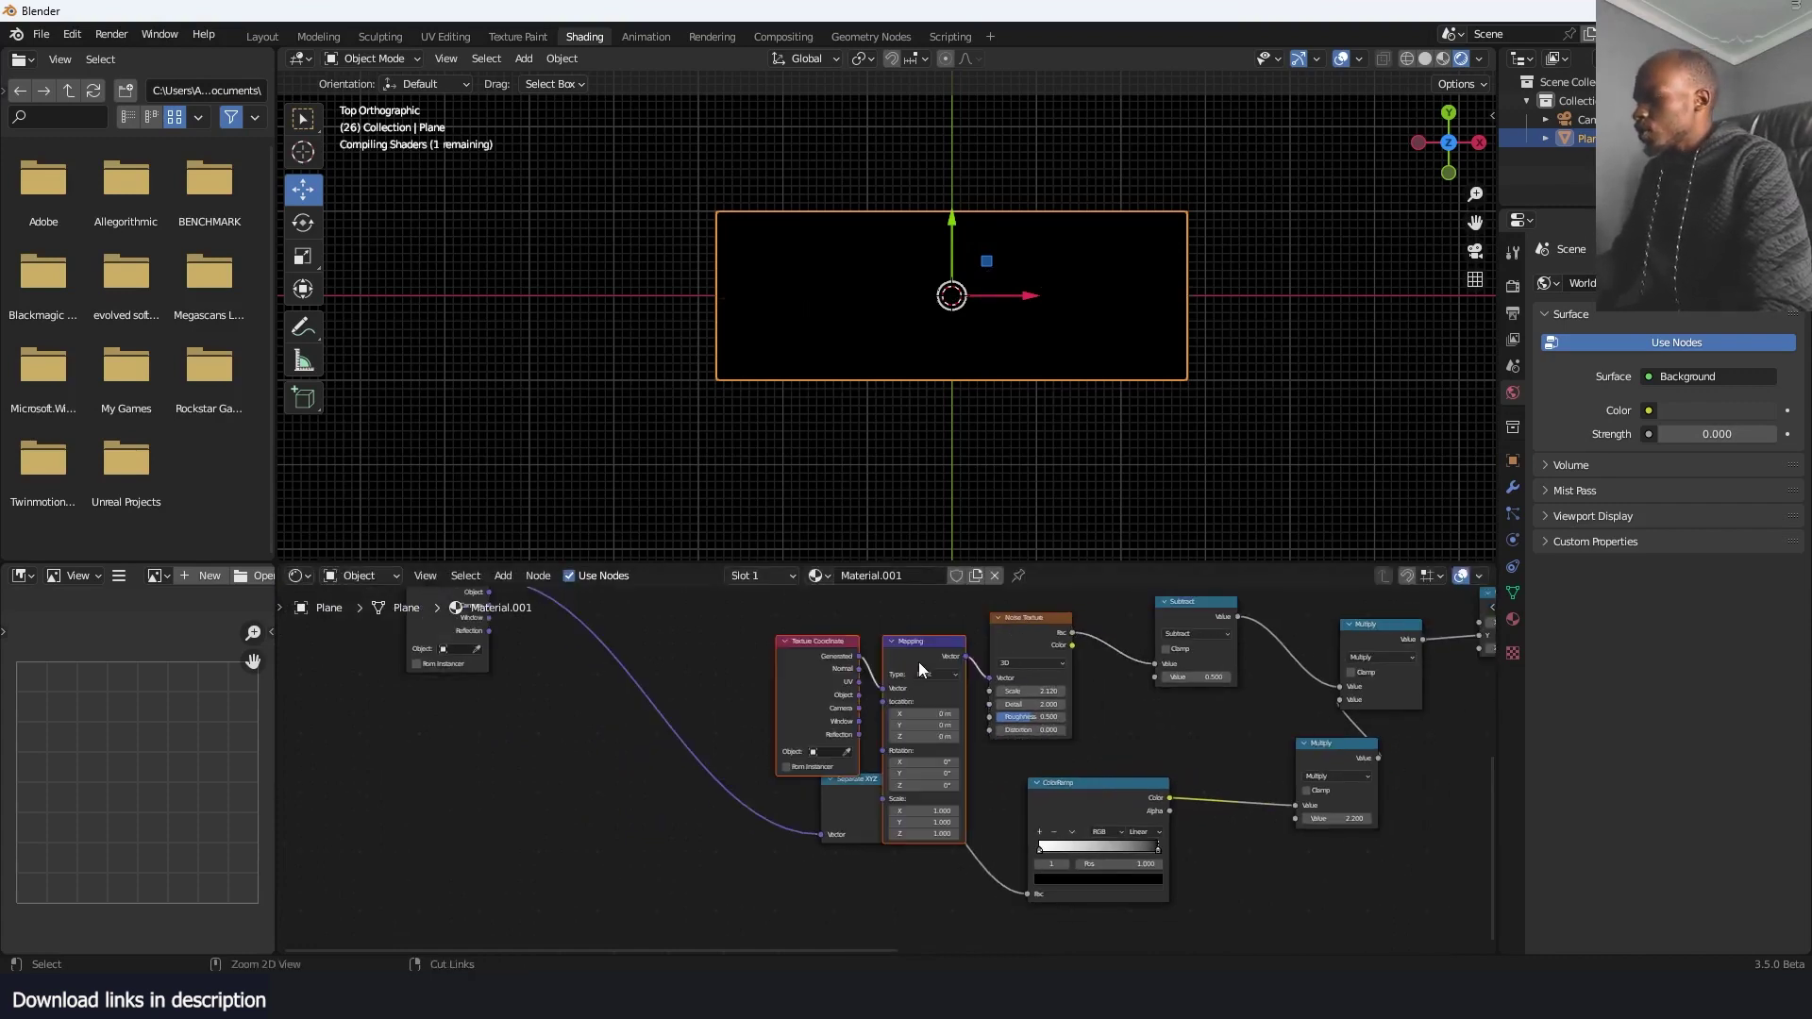
scroll(979, 706, "up", 1)
left_click_drag(848, 634, 322, 723)
Position the Mapping node beside its new Texture Coordinate node in the empty area before the Separate XYZ
left_click(547, 740)
middle_click_drag(549, 742, 768, 653)
scroll(780, 658, "up", 2)
left_click(614, 828)
scroll(613, 828, "up", 3)
middle_click_drag(787, 815, 922, 808)
scroll(922, 809, "up", 1)
middle_click_drag(695, 711, 559, 831)
scroll(892, 760, "down", 4)
scroll(892, 761, "up", 3)
left_click_drag(556, 696, 672, 656)
Drive the Mapping node's X location with the expression #frame/10 and play the animation
mouse_move(655, 768)
left_mouse_down("shift")
mouse_move(694, 768)
mouse_move(510, 768)
left_mouse_up("shift")
key("ctrl+z")
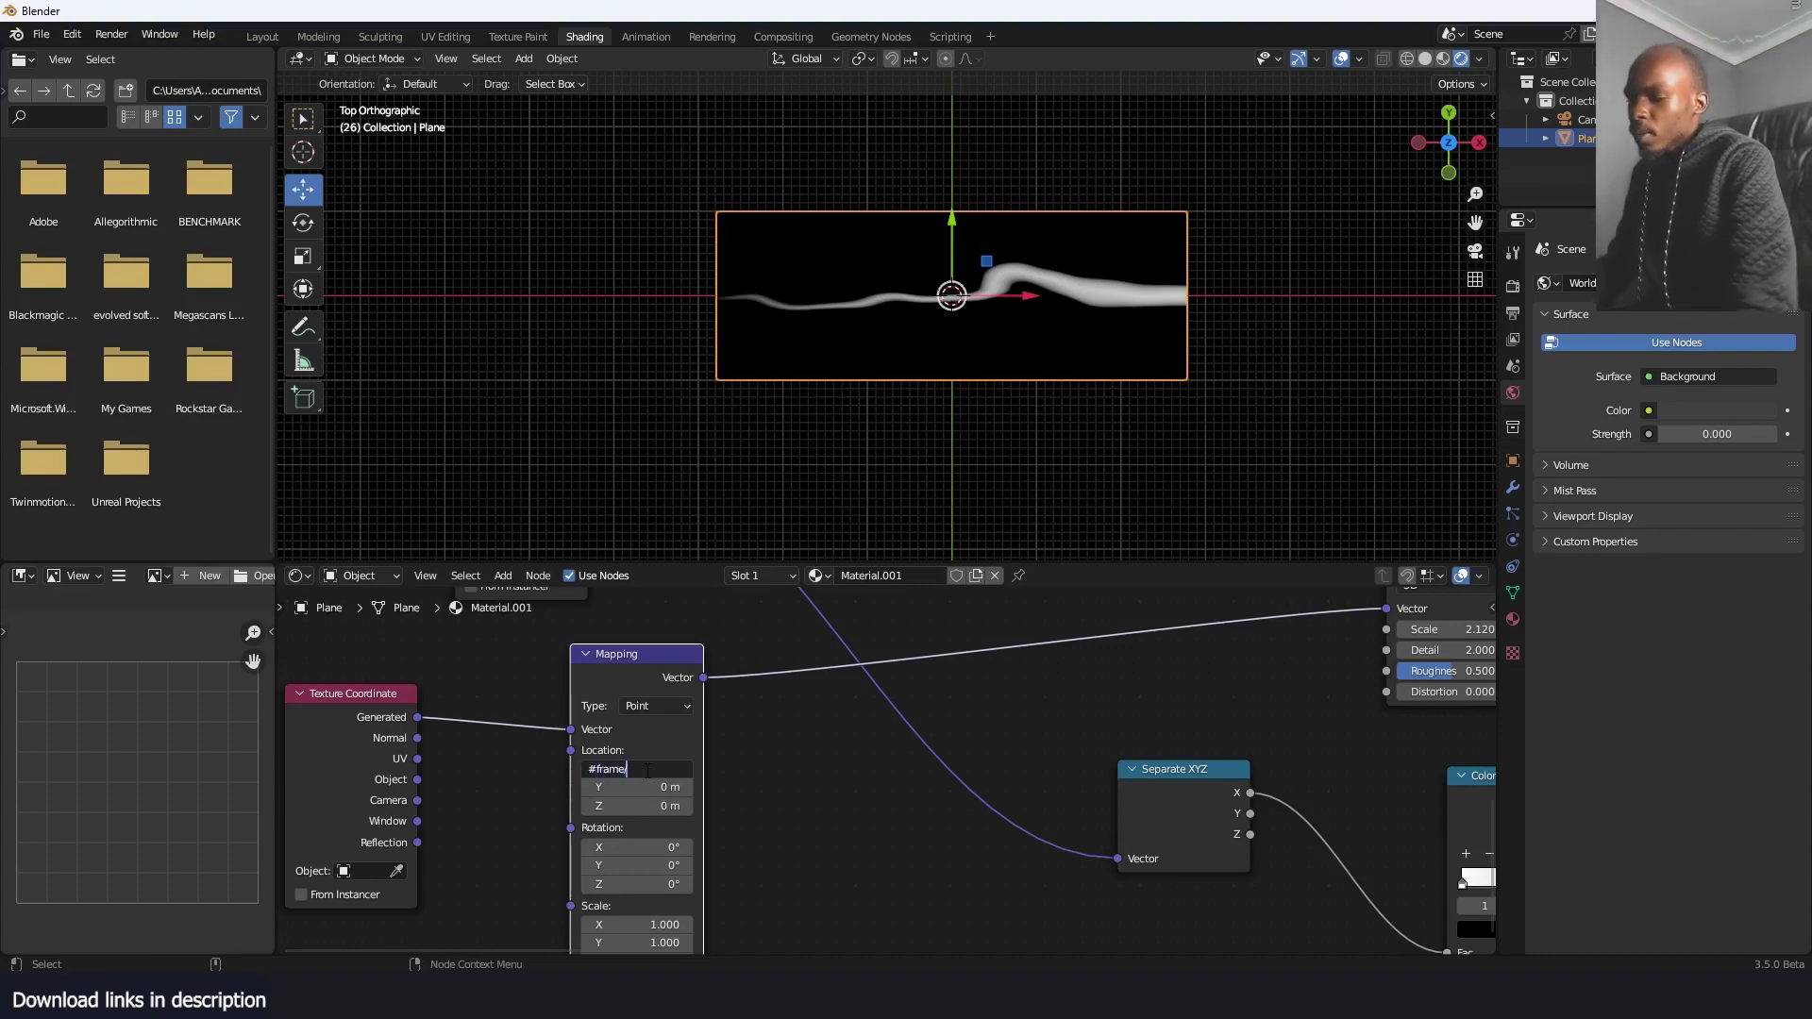
key("Return")
key("space")
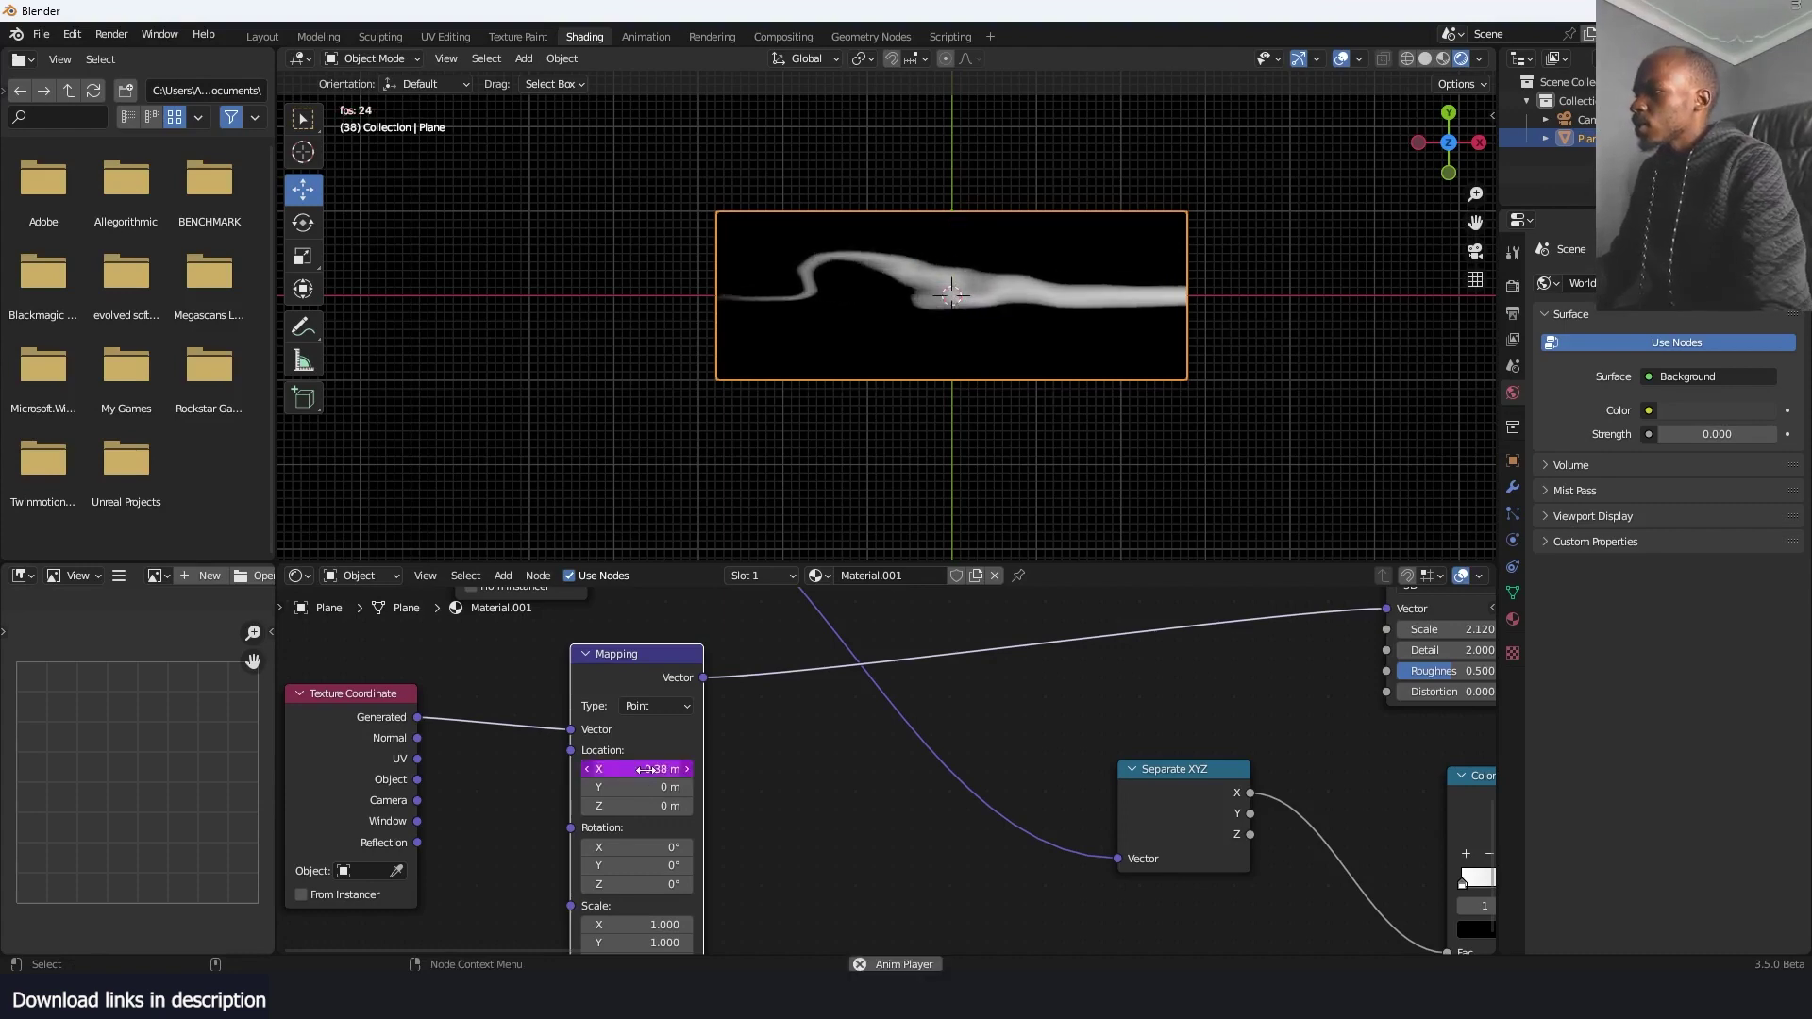
Slow the noise movement by changing the Mapping X location expression to frame/30
left_click(647, 769)
key("BackSpace")
key("BackSpace")
key("BackSpace")
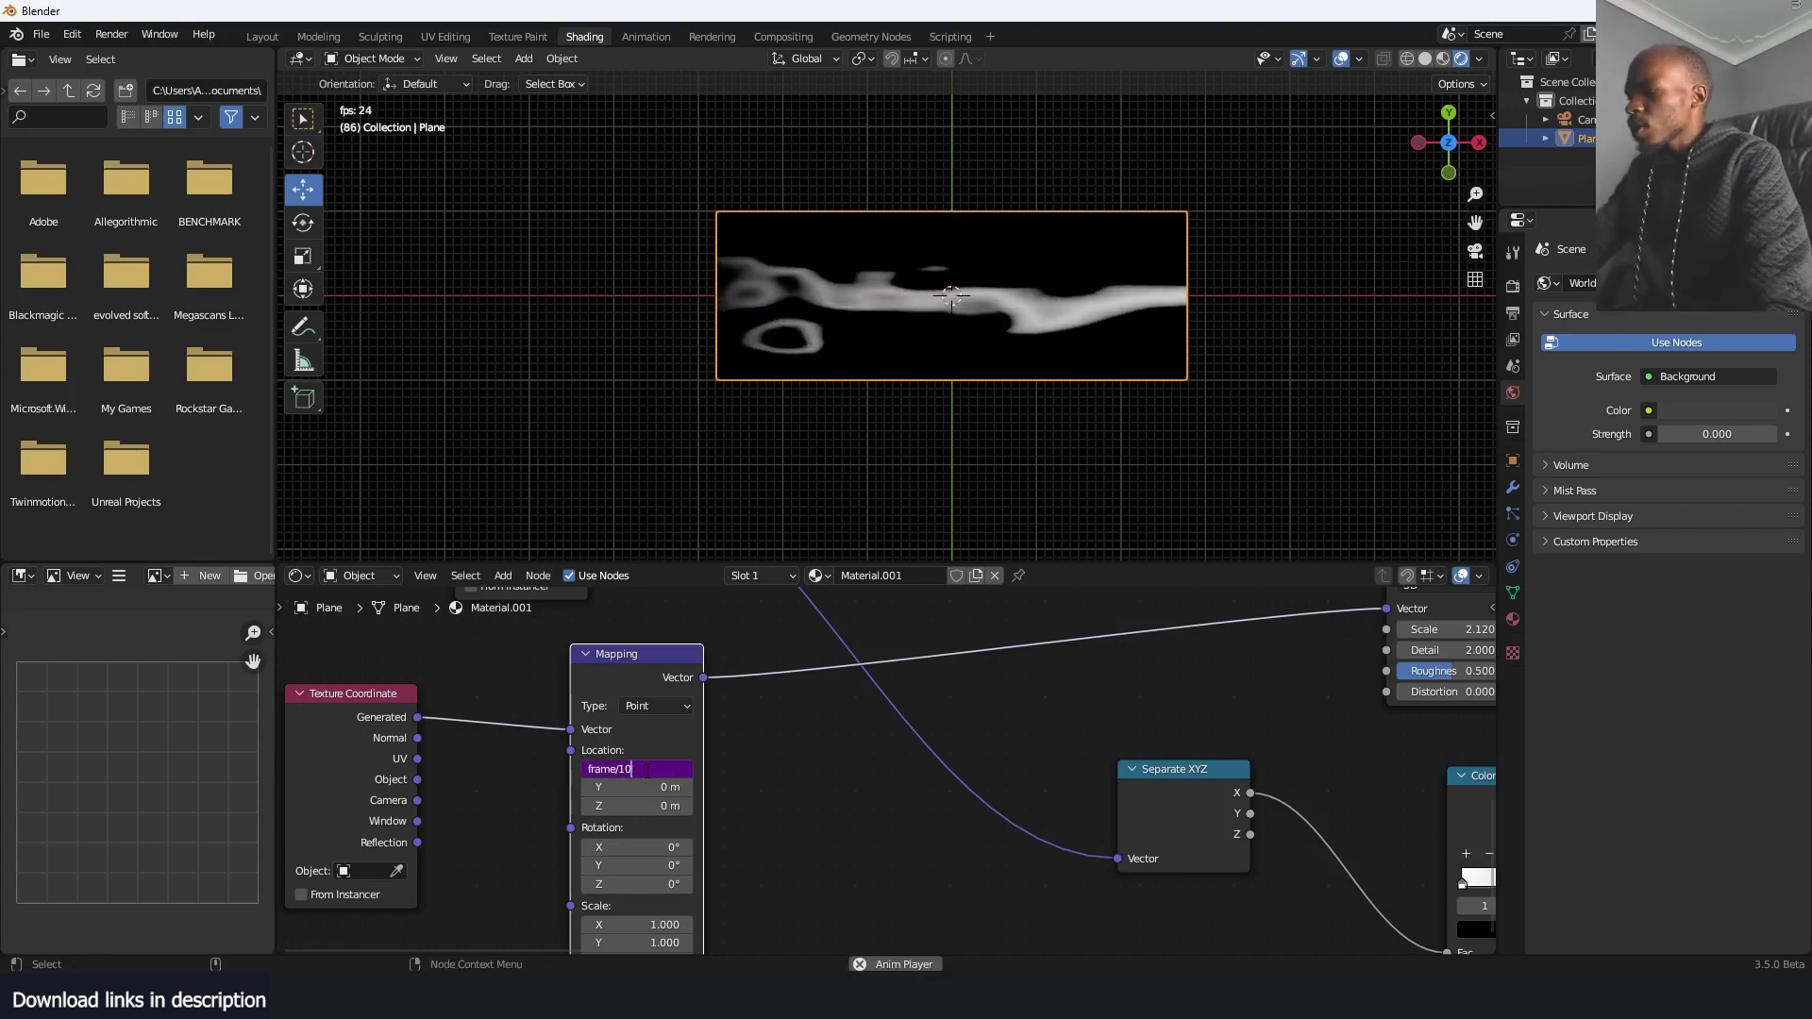
type("30")
key("Return")
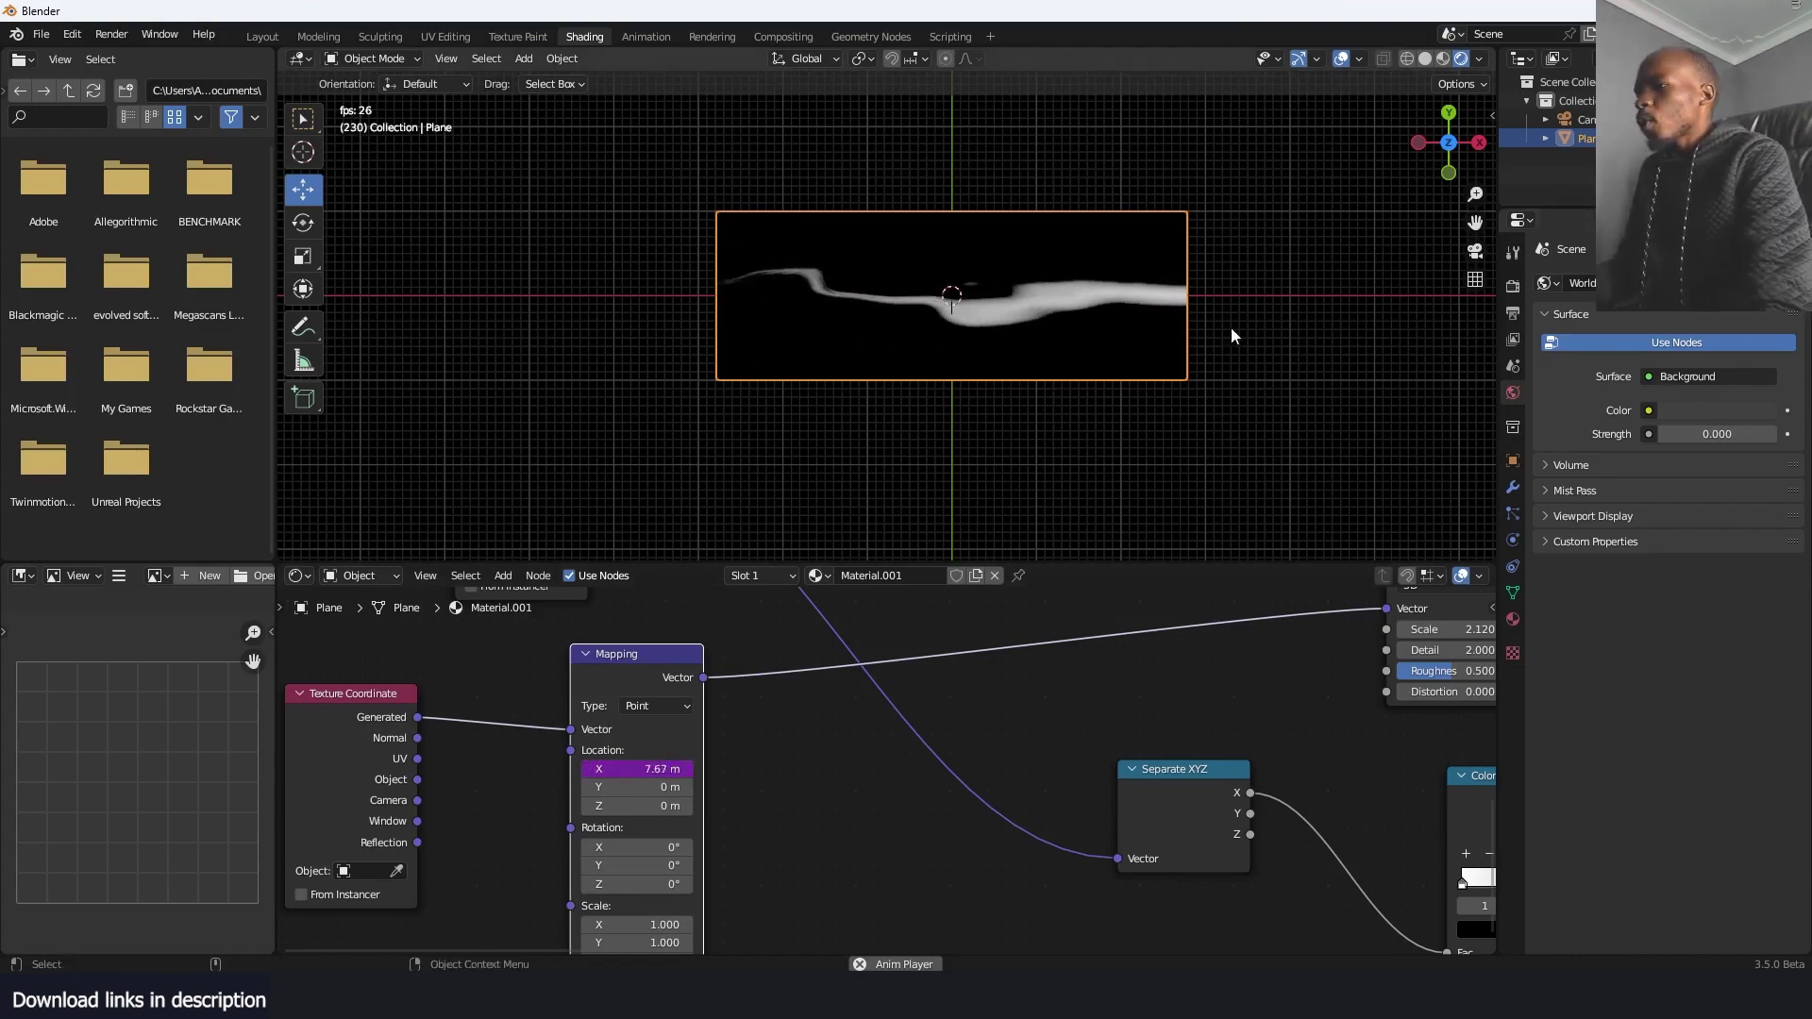
Set the scene's output frame rate to 60 fps
left_click(1513, 312)
left_click(1716, 458)
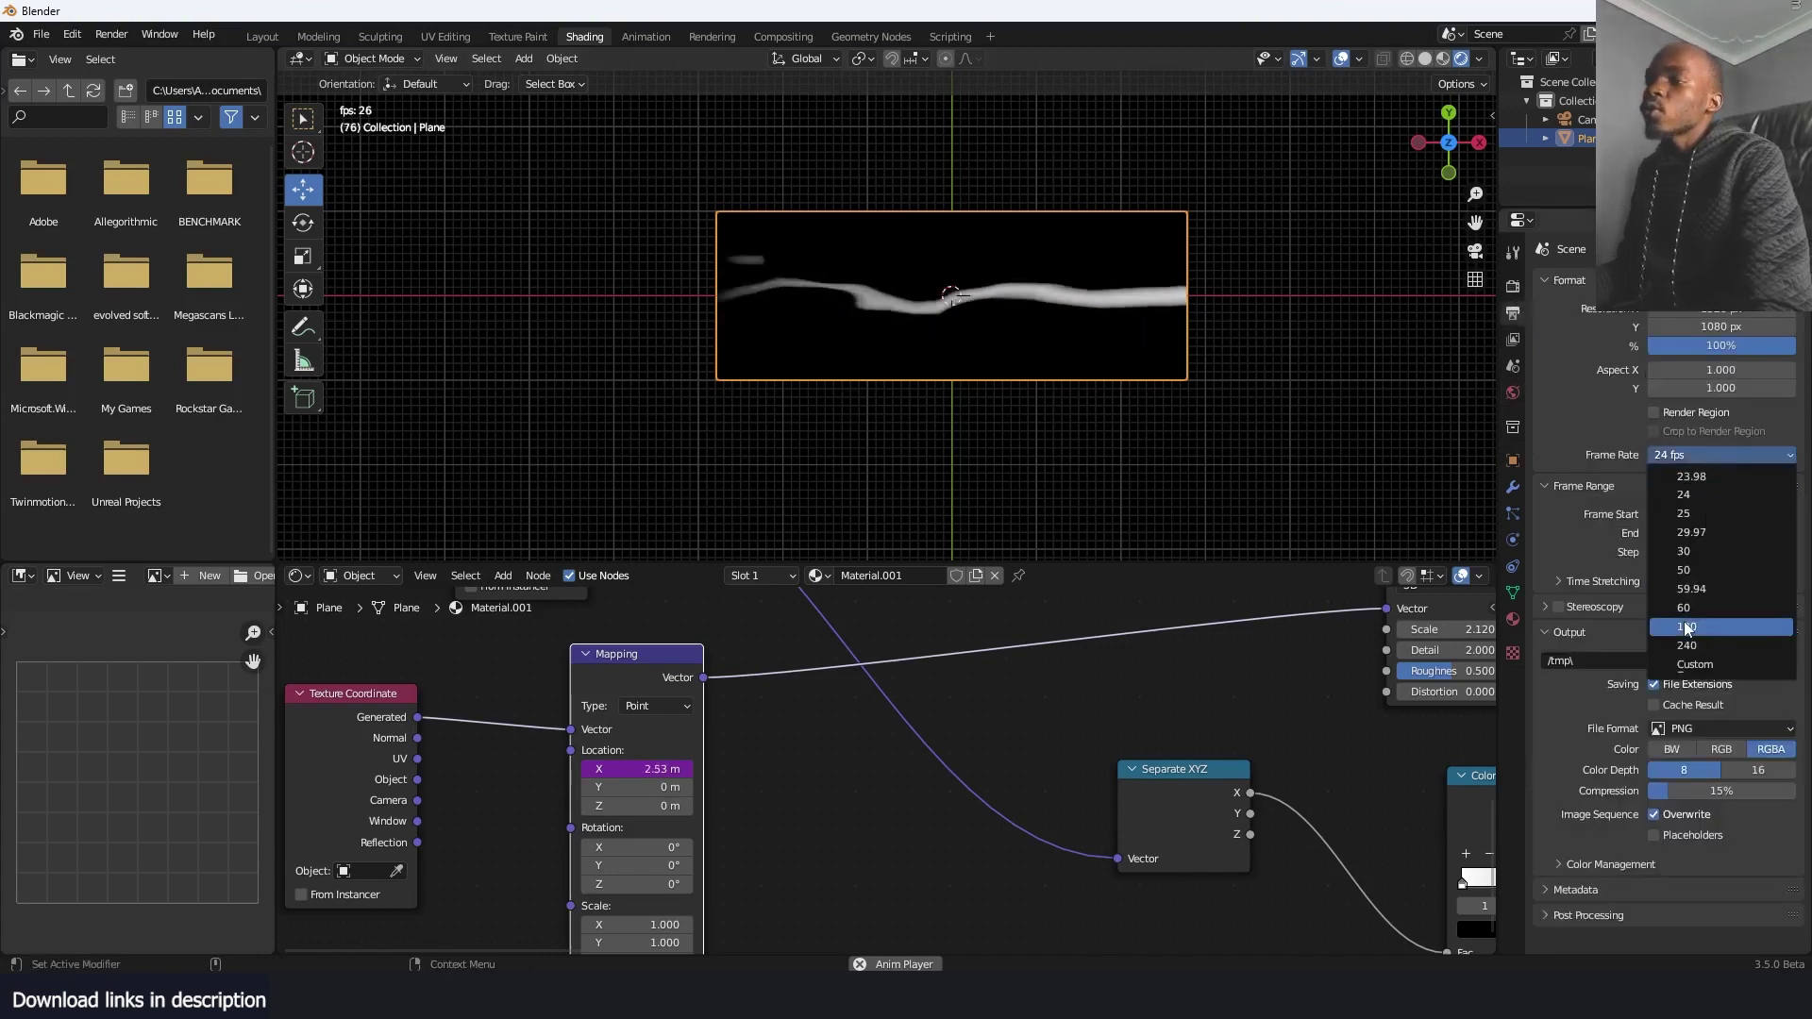
left_click(1694, 608)
scroll(992, 312, "up", 3)
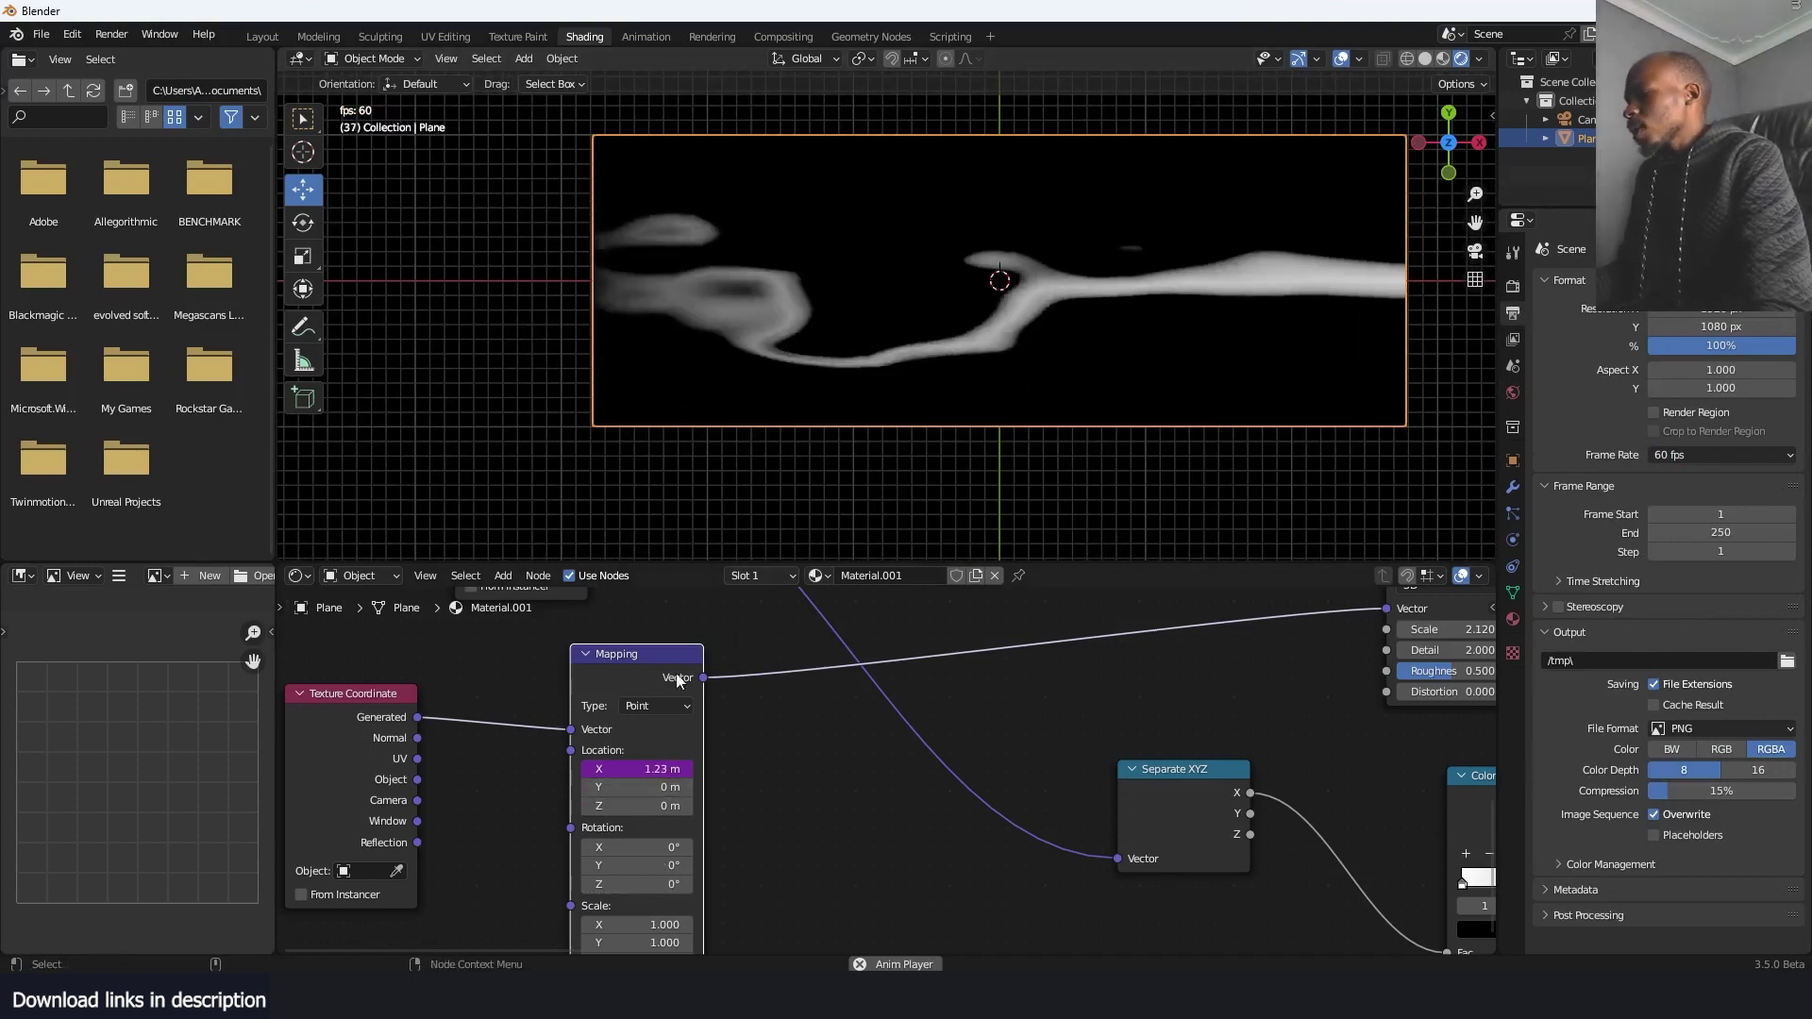
Change the Mapping X location expression to frame/60 to match the new frame rate
left_click(663, 768)
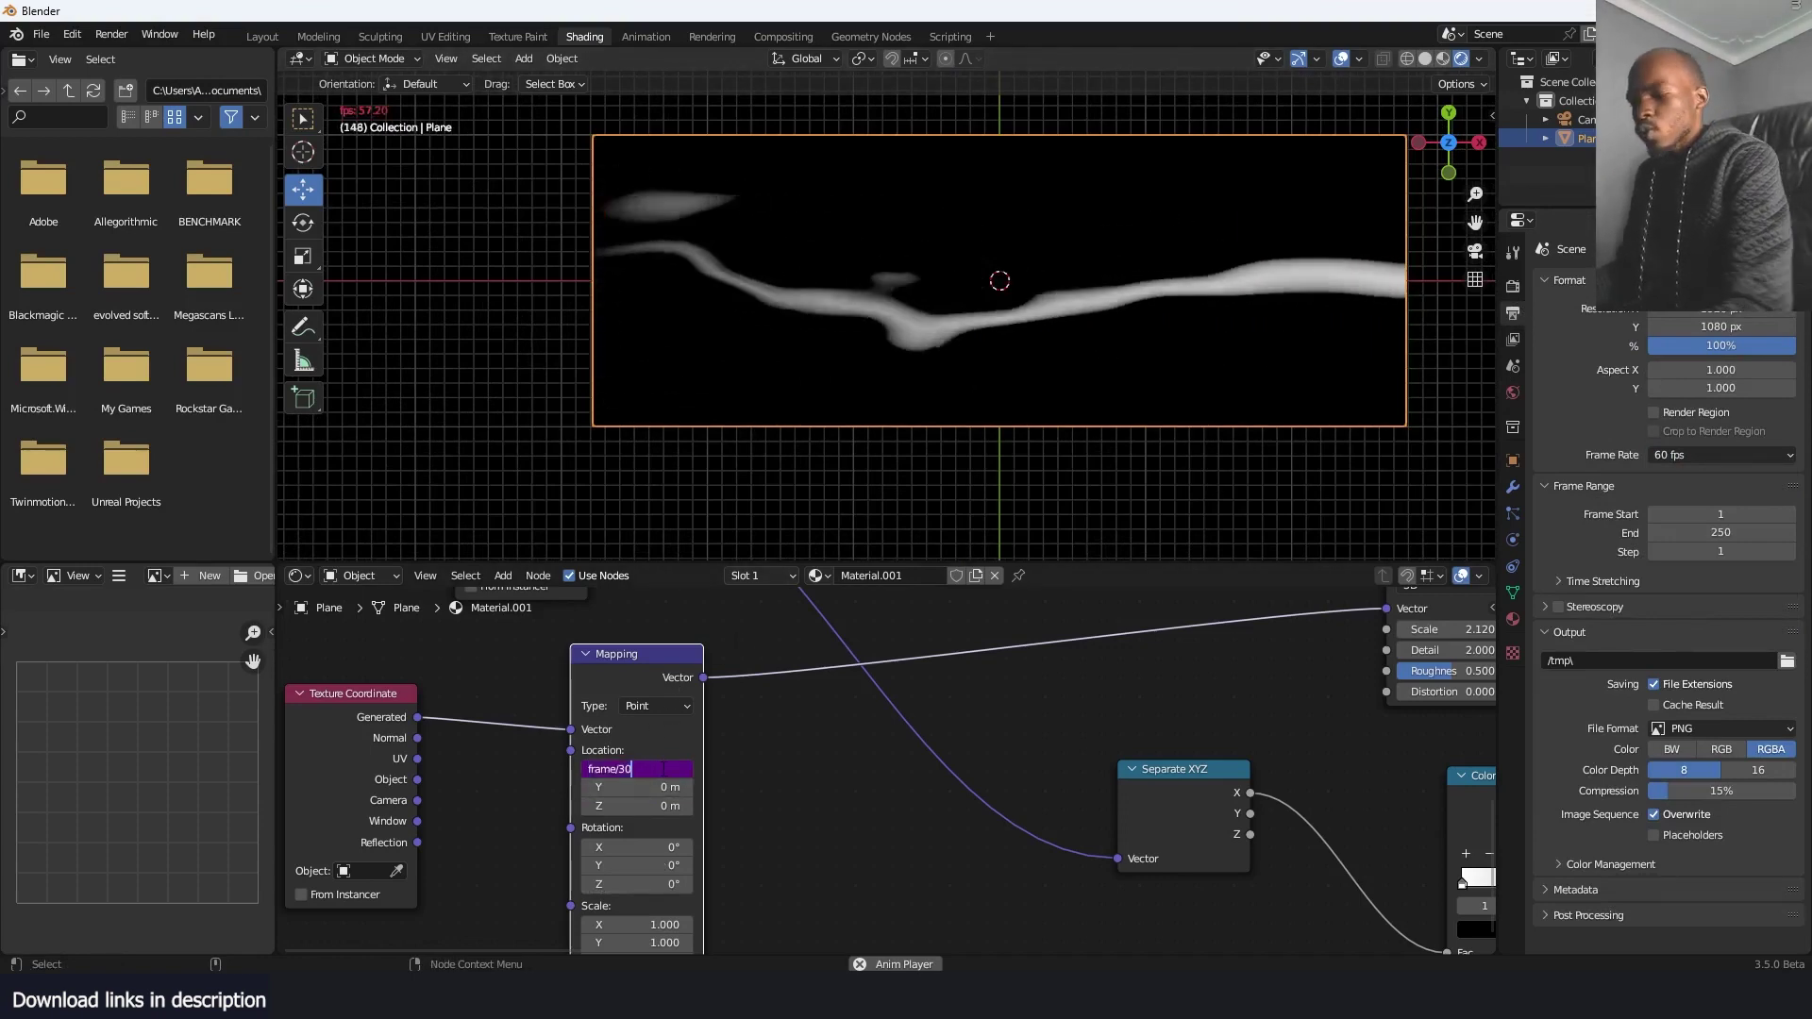
key("BackSpace")
key("BackSpace")
type("60")
key("Return")
Shift the black stop of the second ColorRamp feeding the Map Range to position 0.823
scroll(900, 670, "down", 6)
scroll(1151, 418, "down", 3)
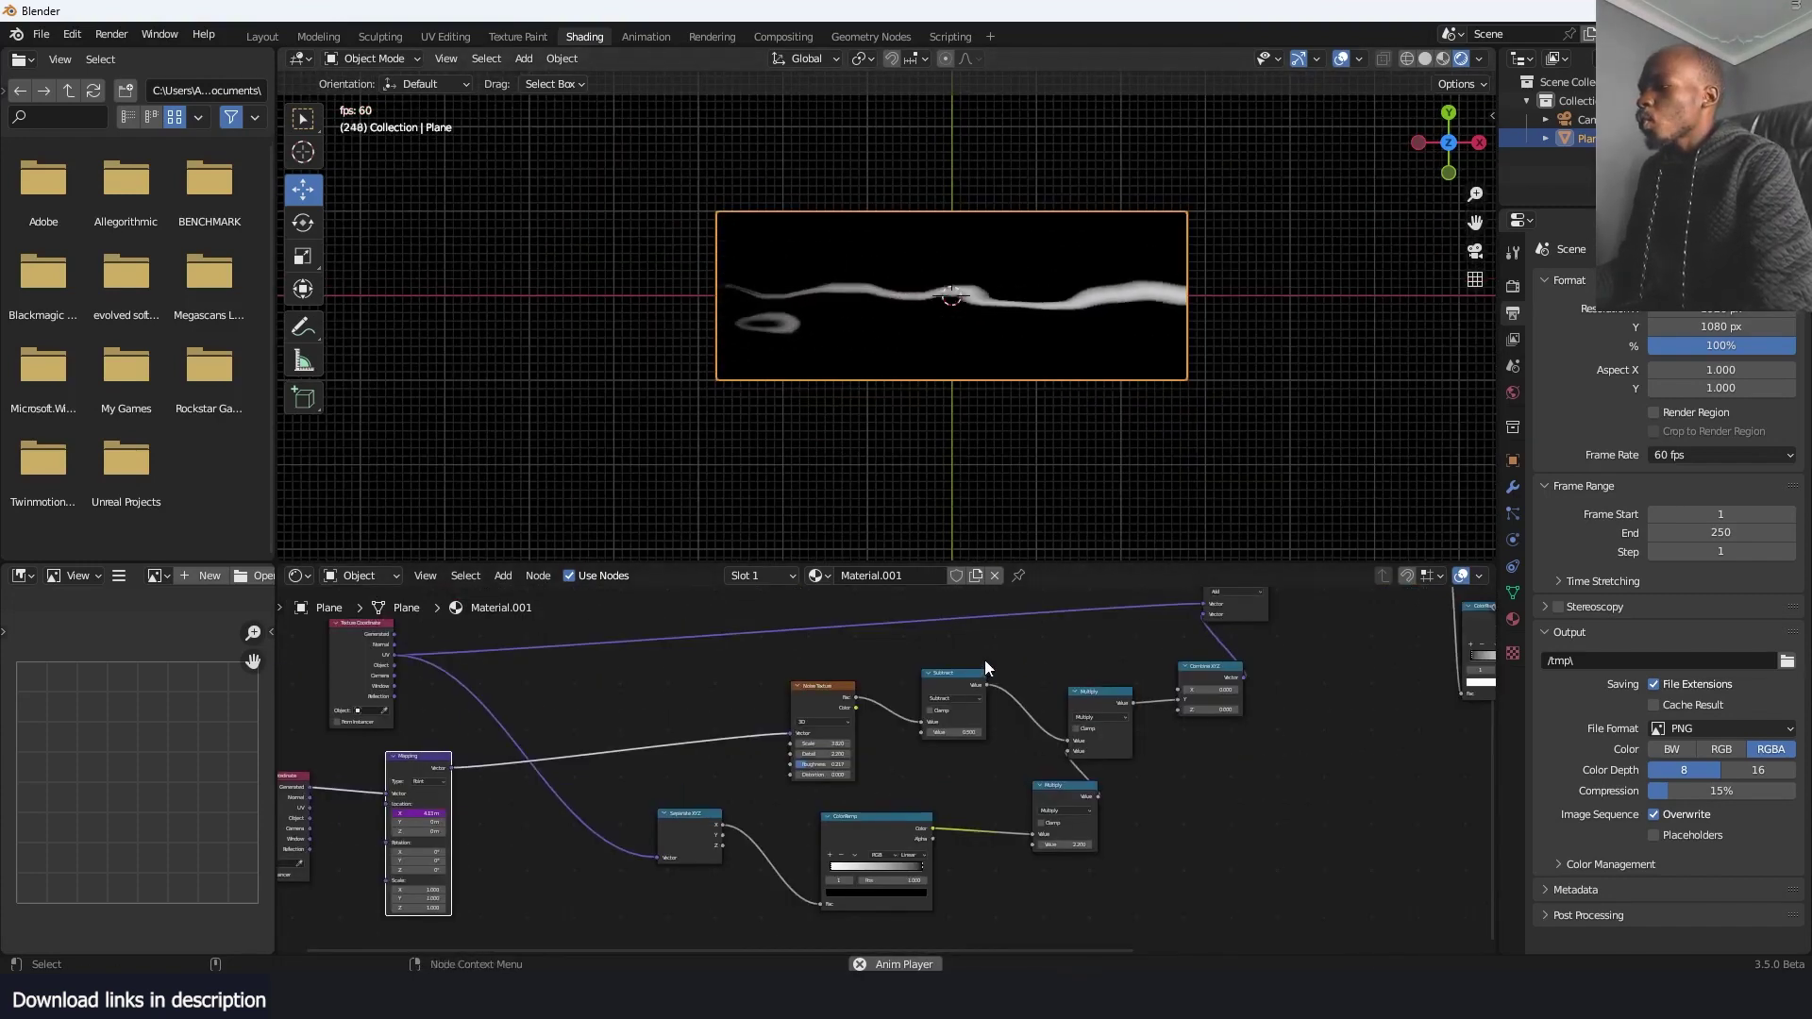
scroll(983, 660, "up", 4)
middle_click_drag(915, 709, 836, 701)
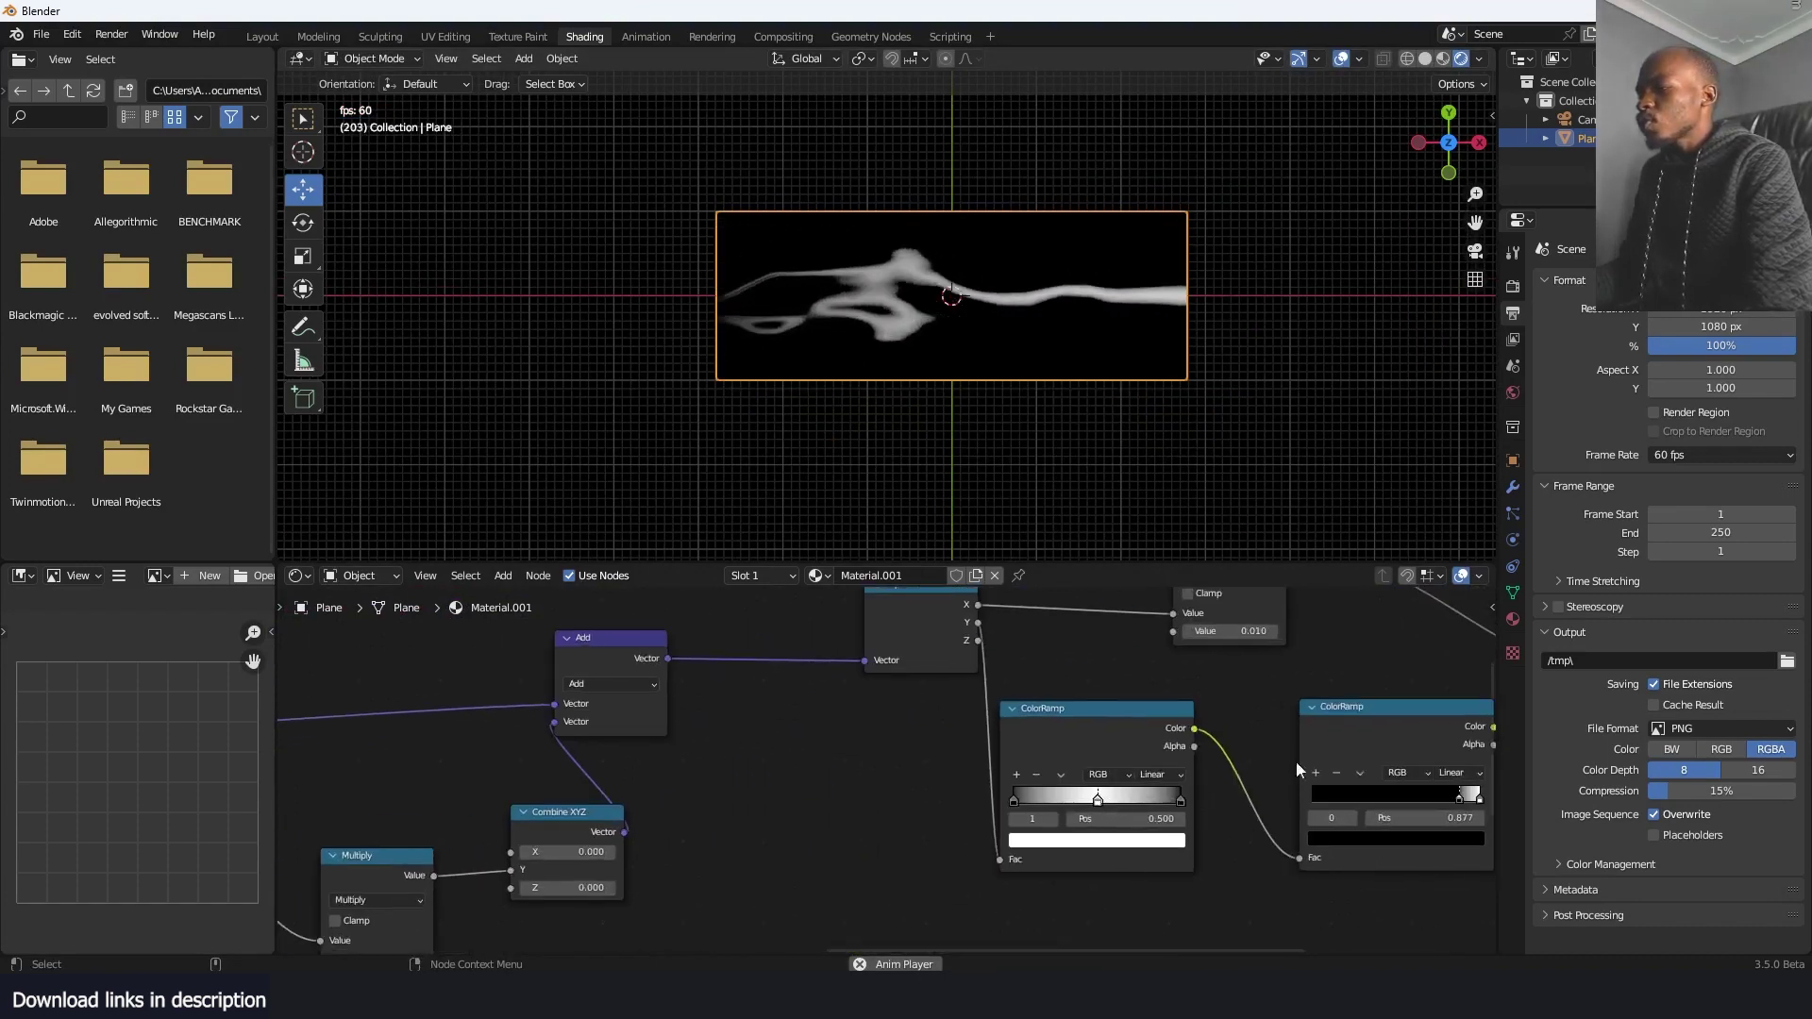
middle_click_drag(1382, 756, 976, 752)
mouse_move(1033, 798)
left_mouse_down()
mouse_move(930, 799)
mouse_move(1028, 798)
left_mouse_up()
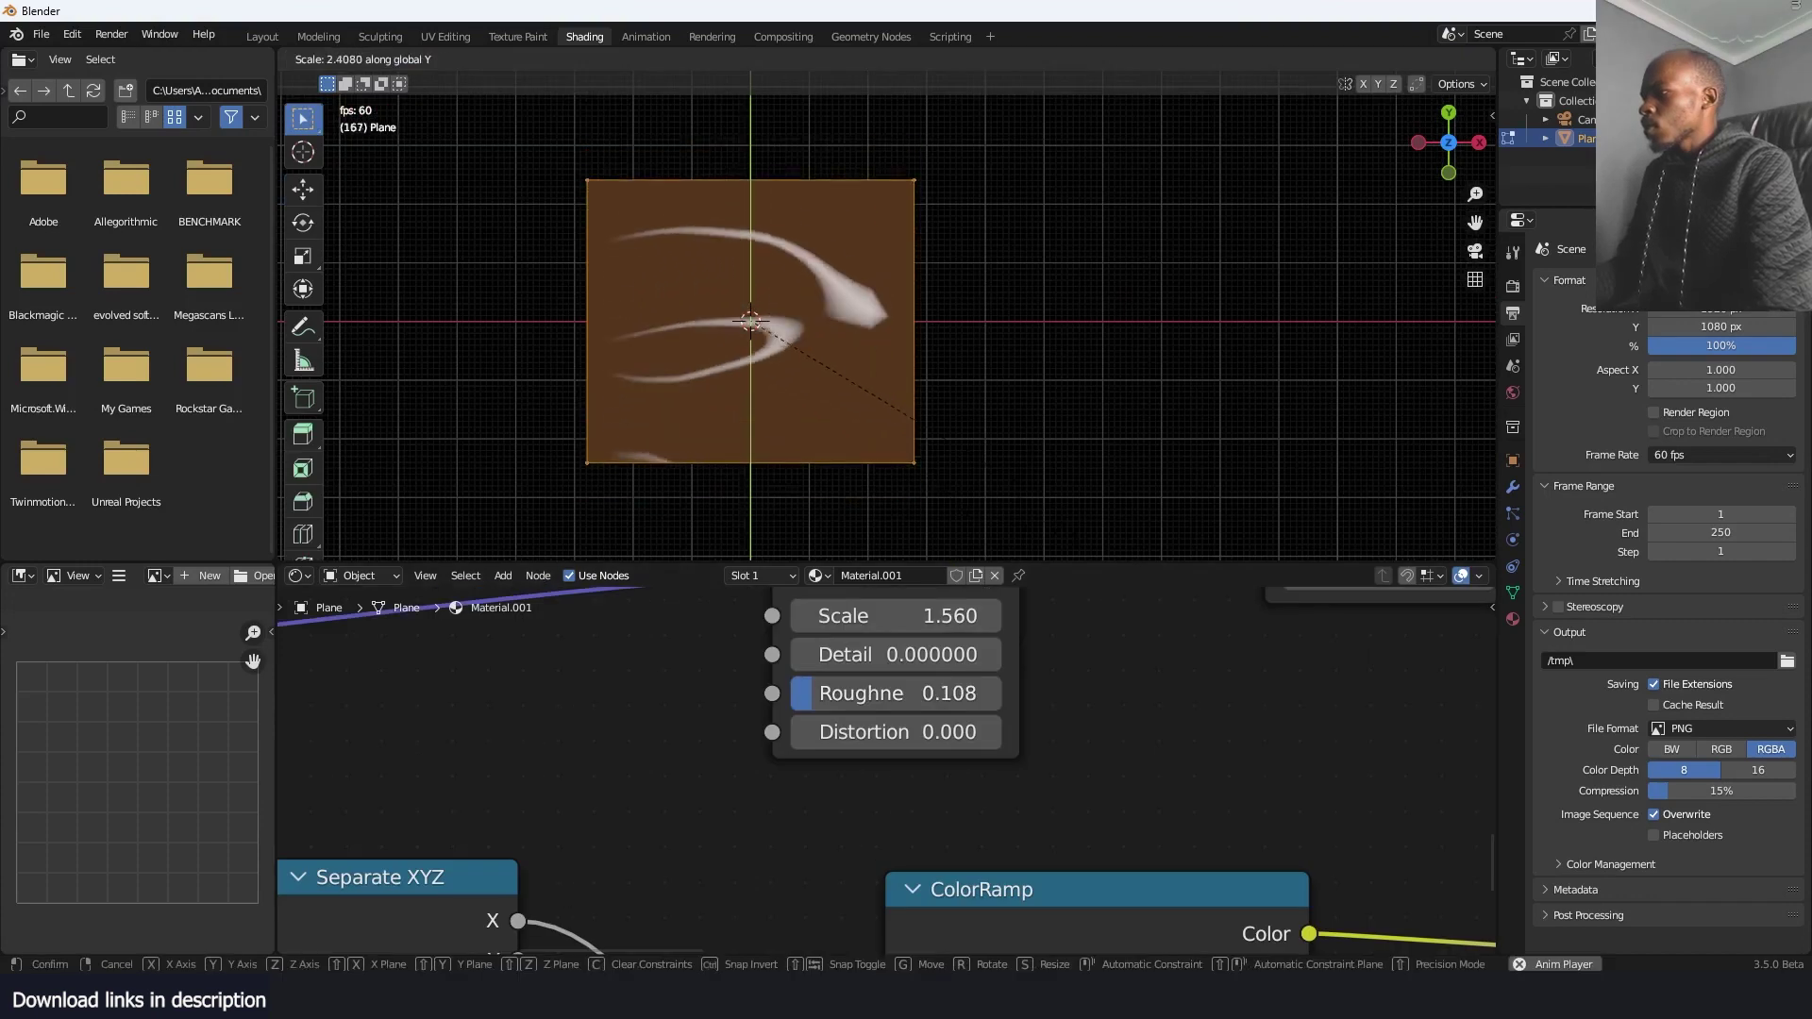
Reshape the plane's mesh into a long narrow strip and set the noise Scale to 3.060, Detail 0.400, Roughness 0.750 and Distortion 0.200
left_click(967, 433)
key("Tab")
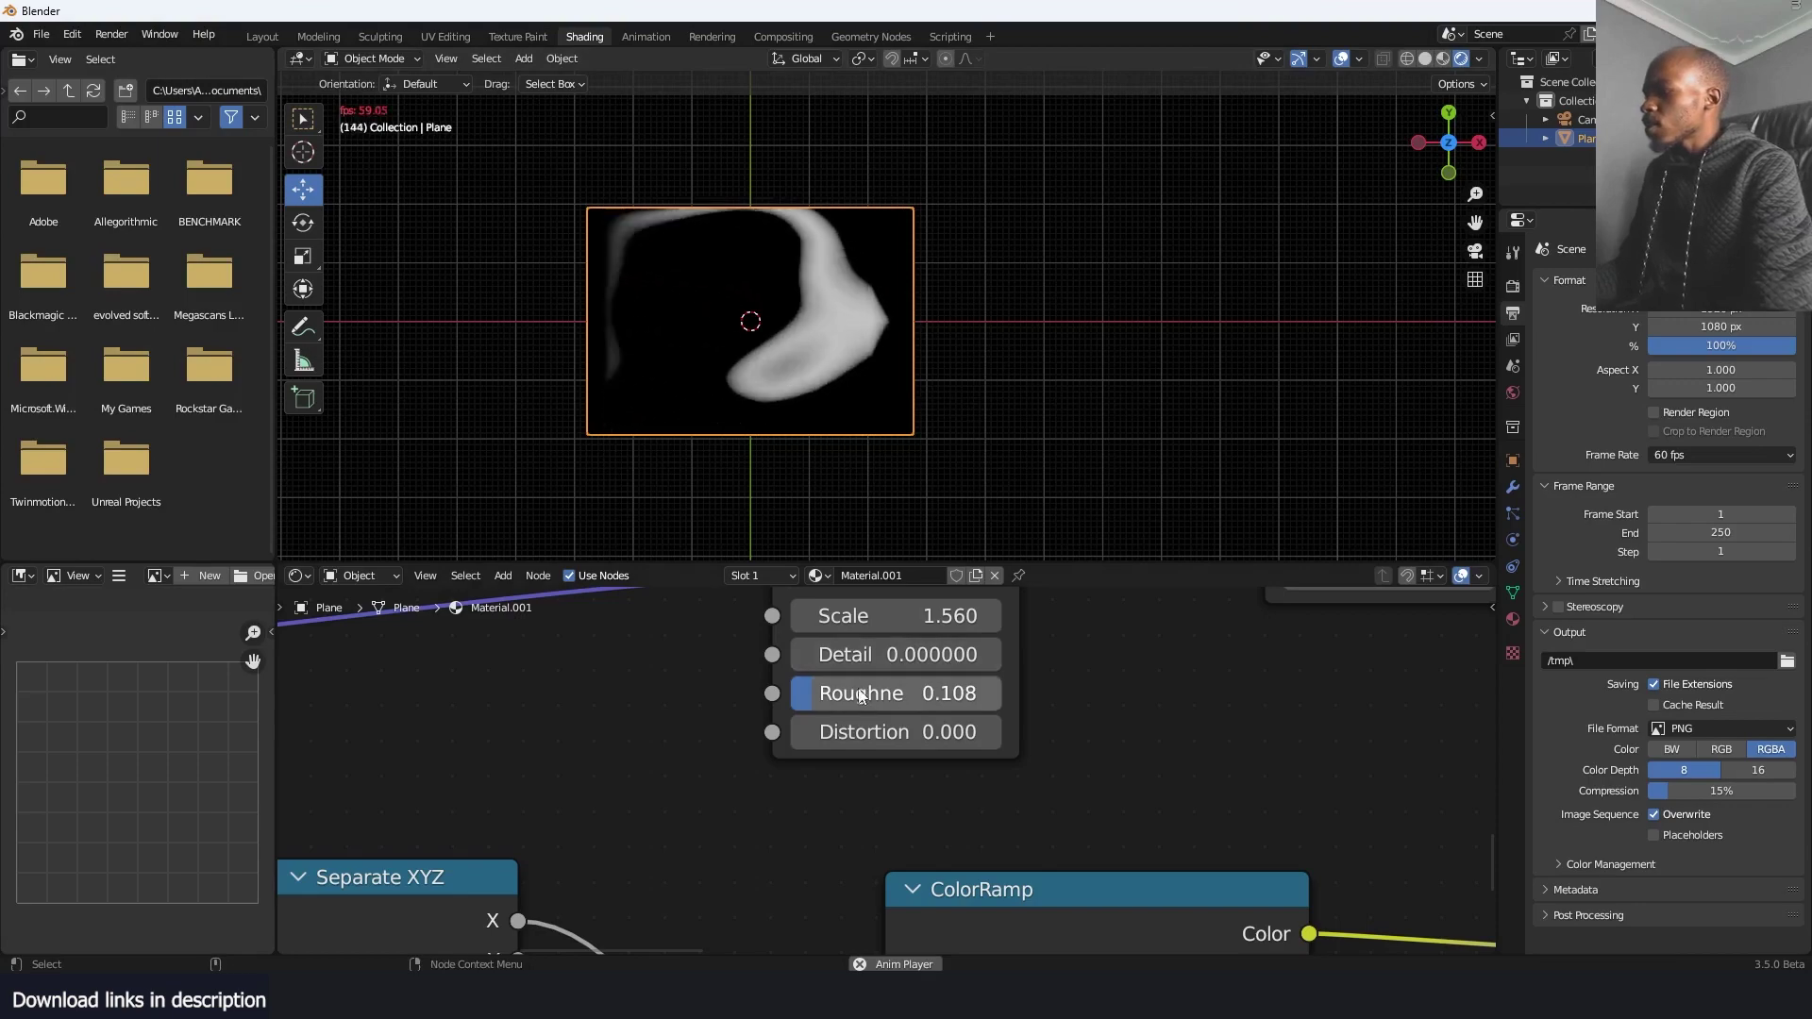
key("Tab")
scroll(161, 755, "down", 5)
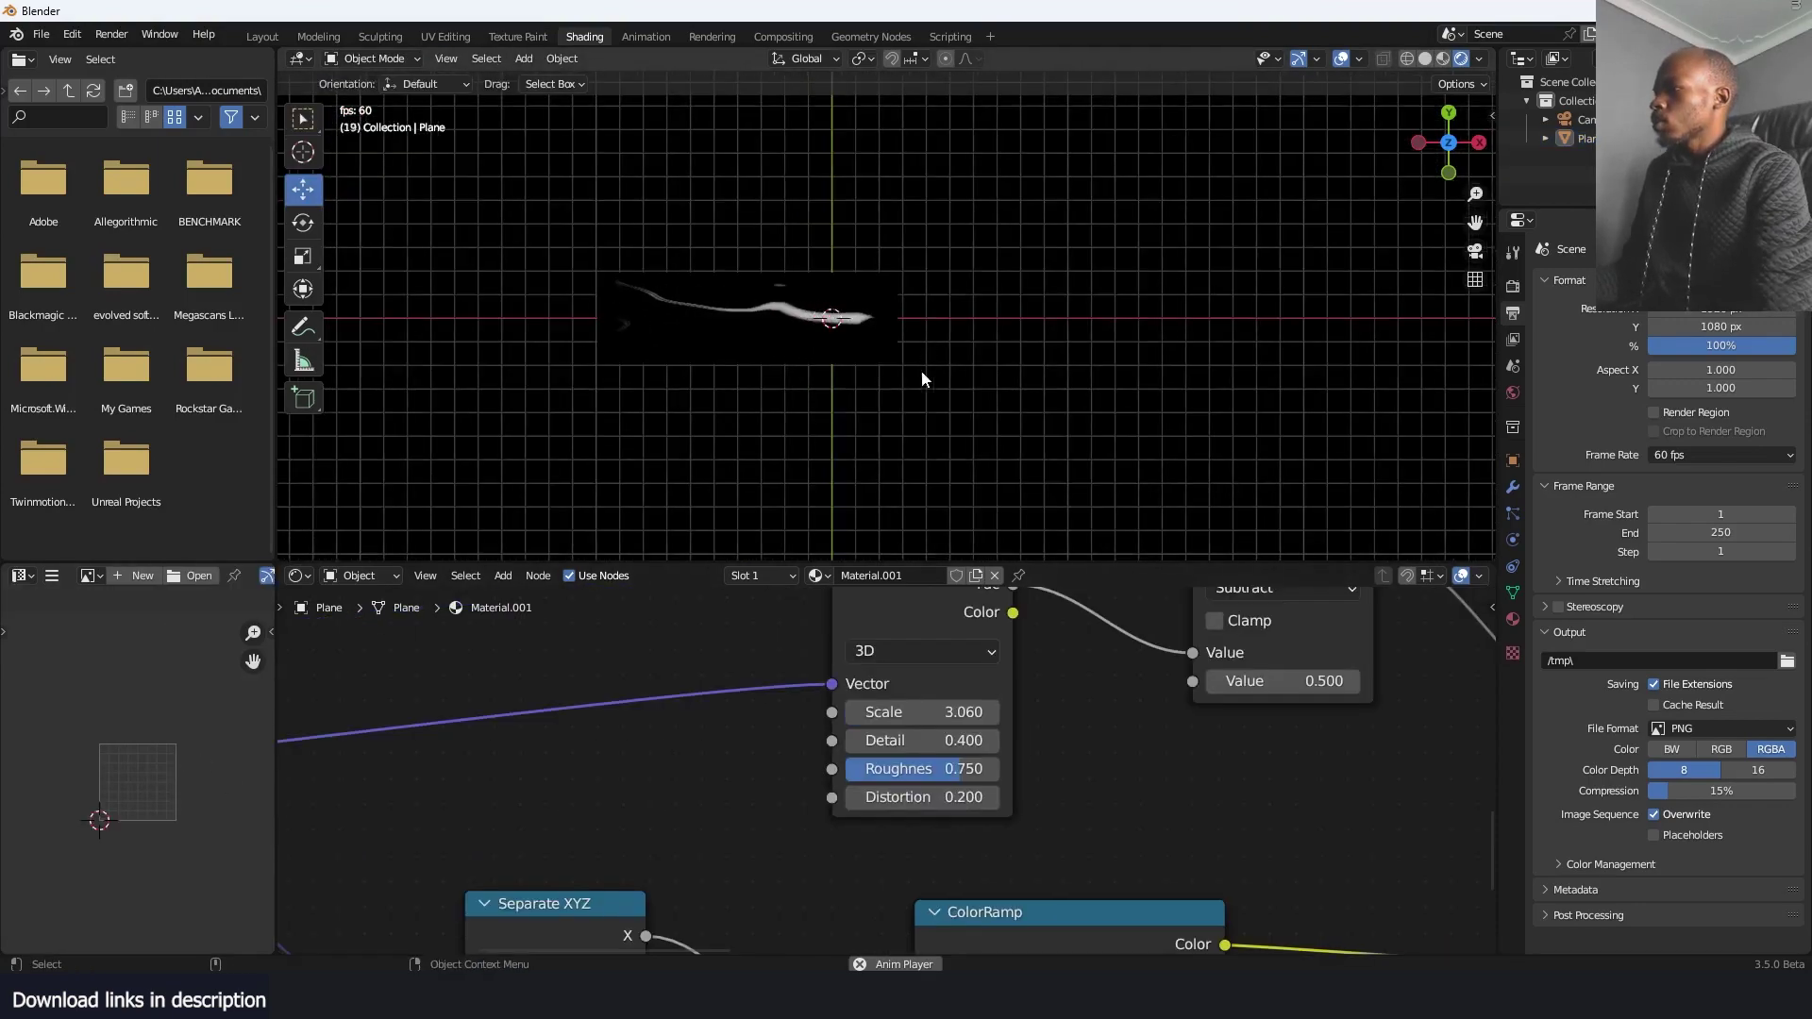
left_click(916, 368)
Insert an Emission shader between the final Subtract node and the Material Output, moving the output node farther along
scroll(936, 727, "down", 8)
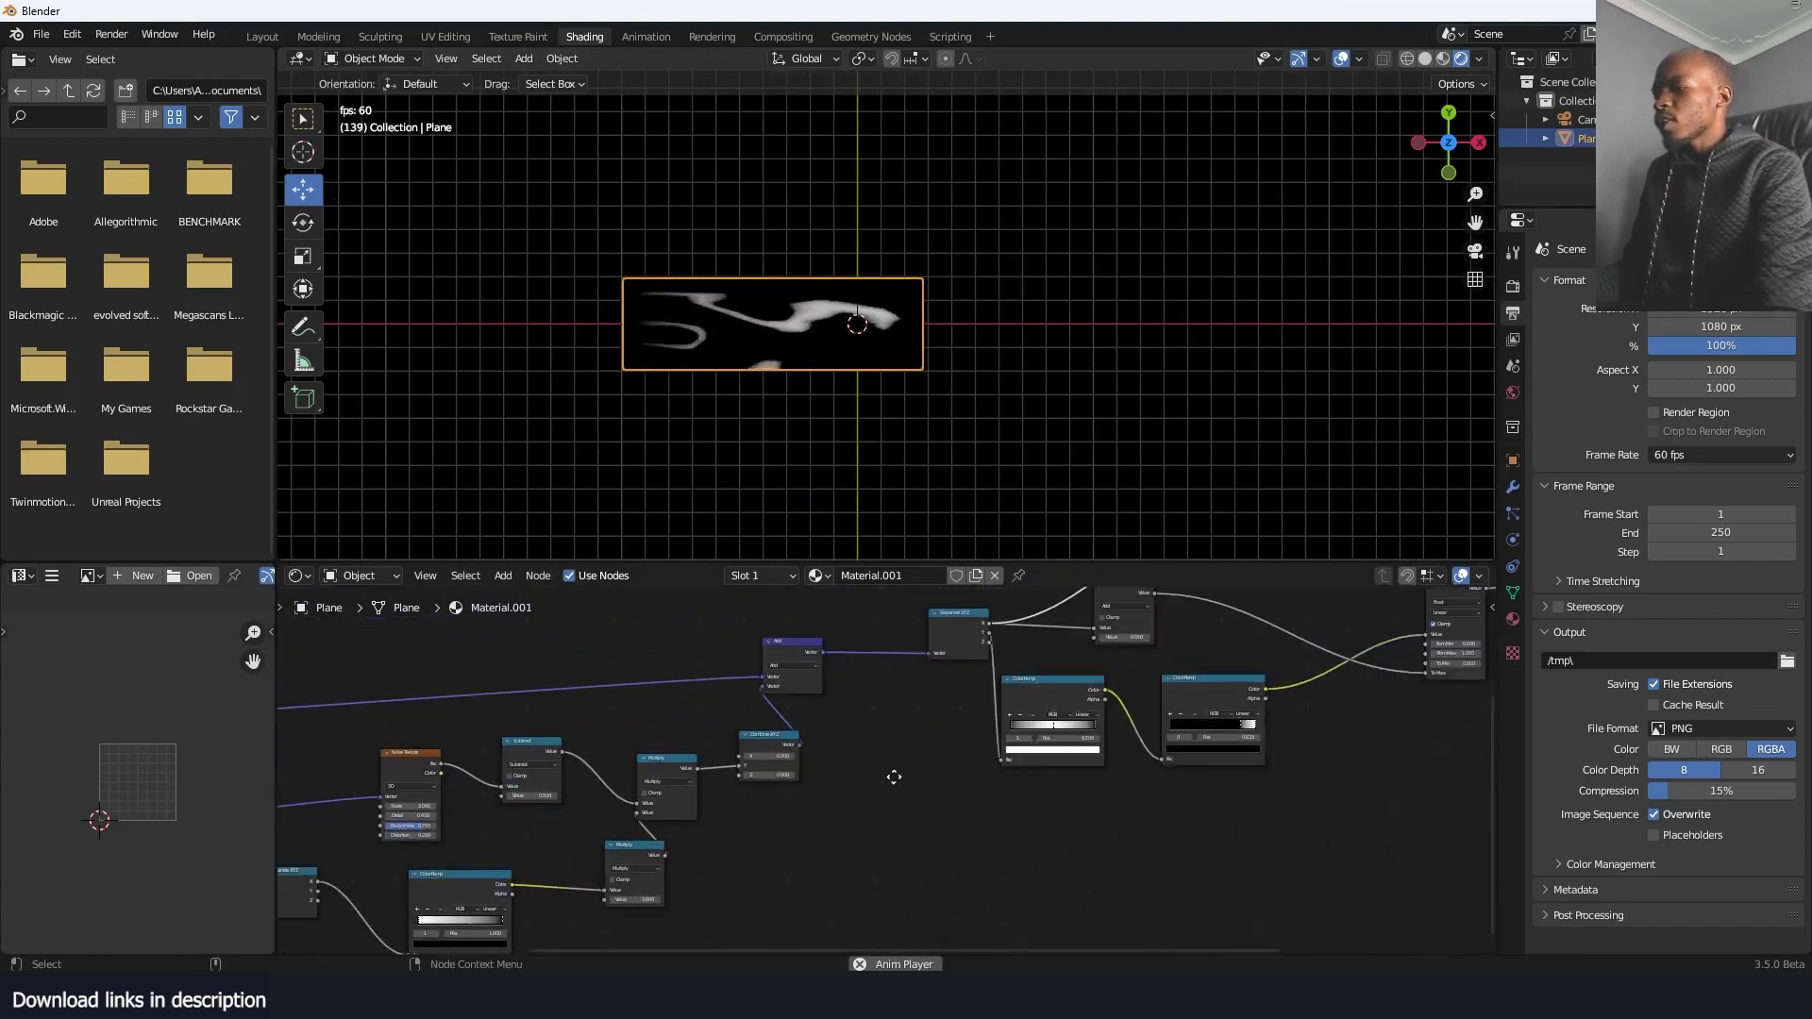
scroll(1106, 676, "up", 3)
key("shift+a")
left_click(1096, 669)
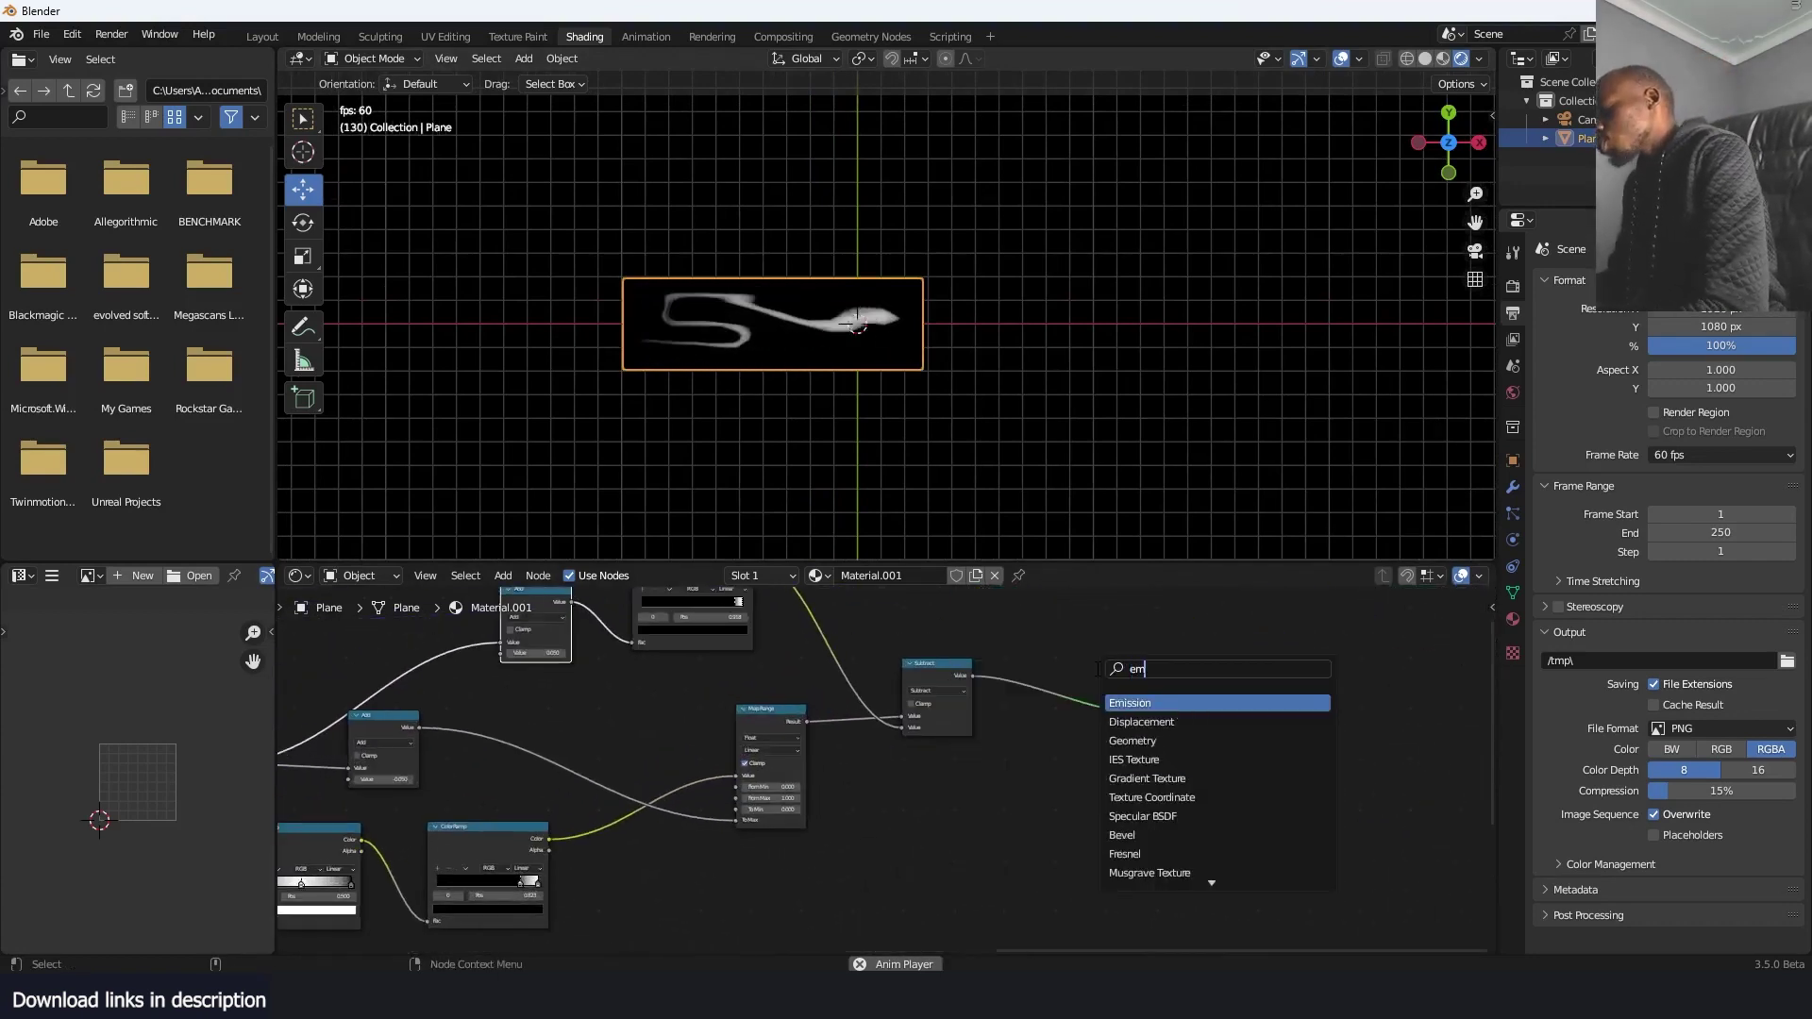
left_click_drag(1316, 655, 1453, 618)
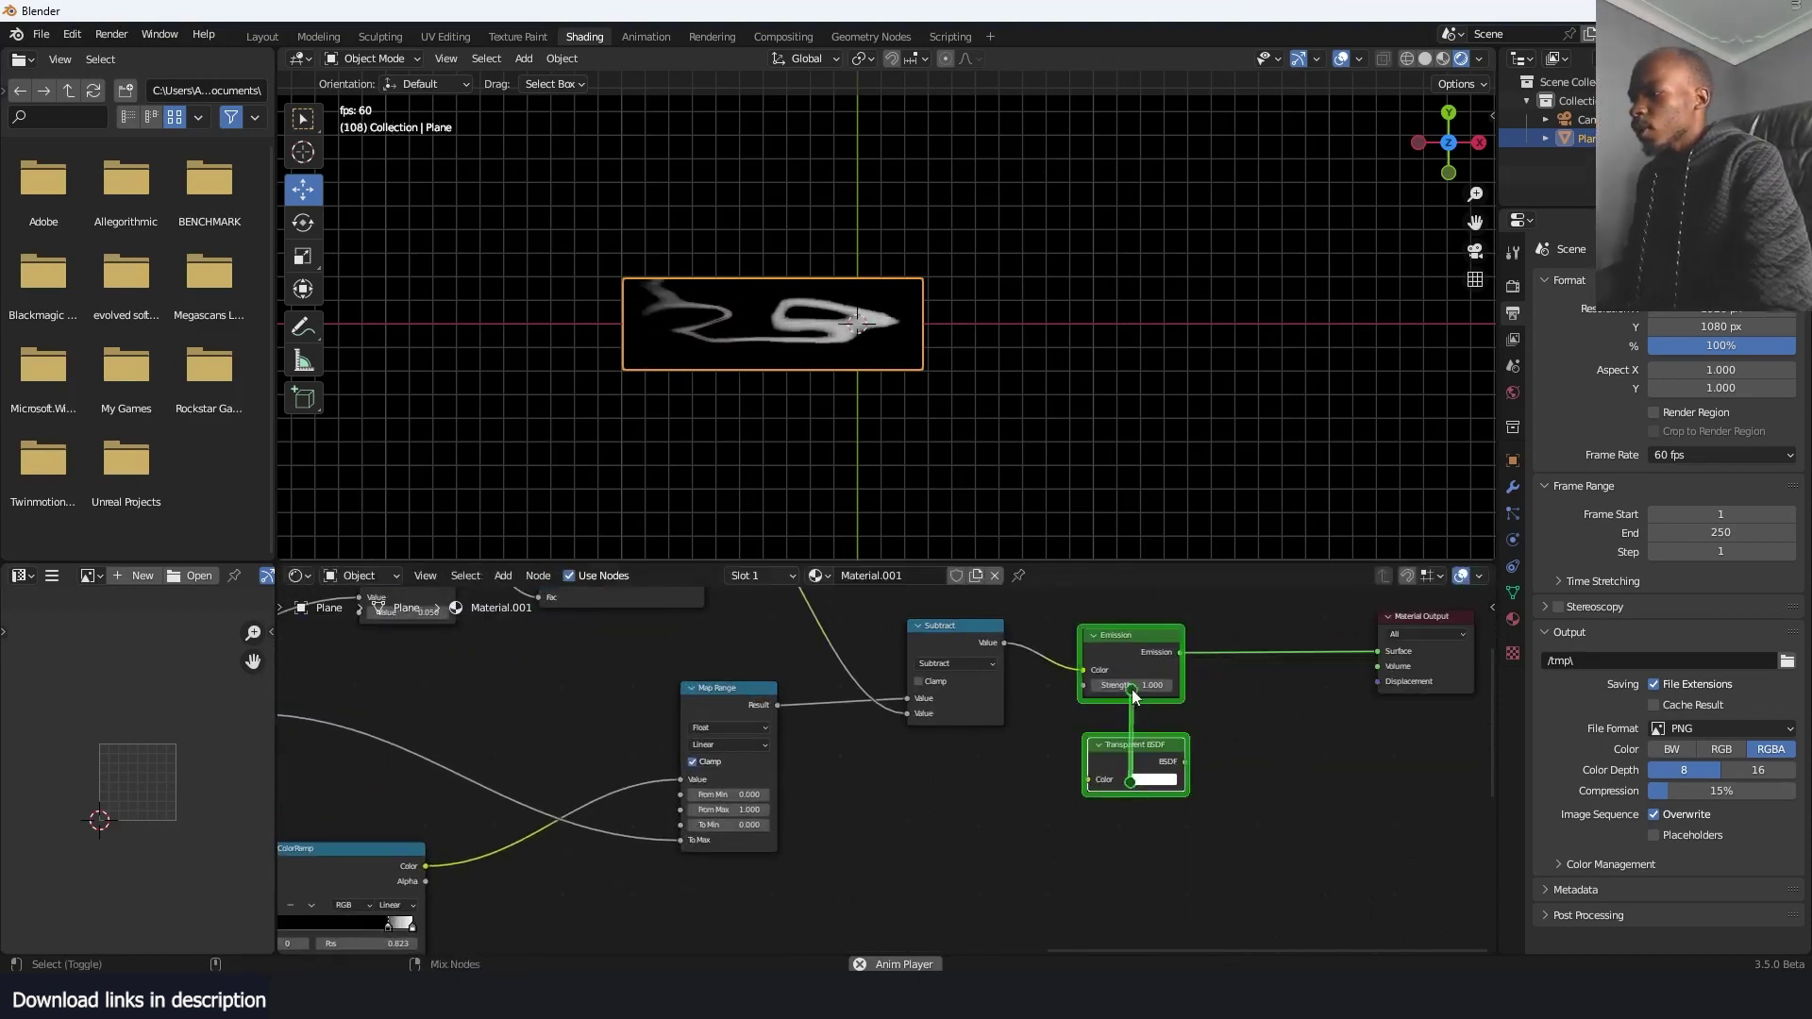
Combine the Emission with a Transparent BSDF in a Mix Shader and connect the Subtract value to its factor
right_click_drag(1130, 689, 1128, 672, "ctrl+shift")
scroll(1114, 661, "up", 1)
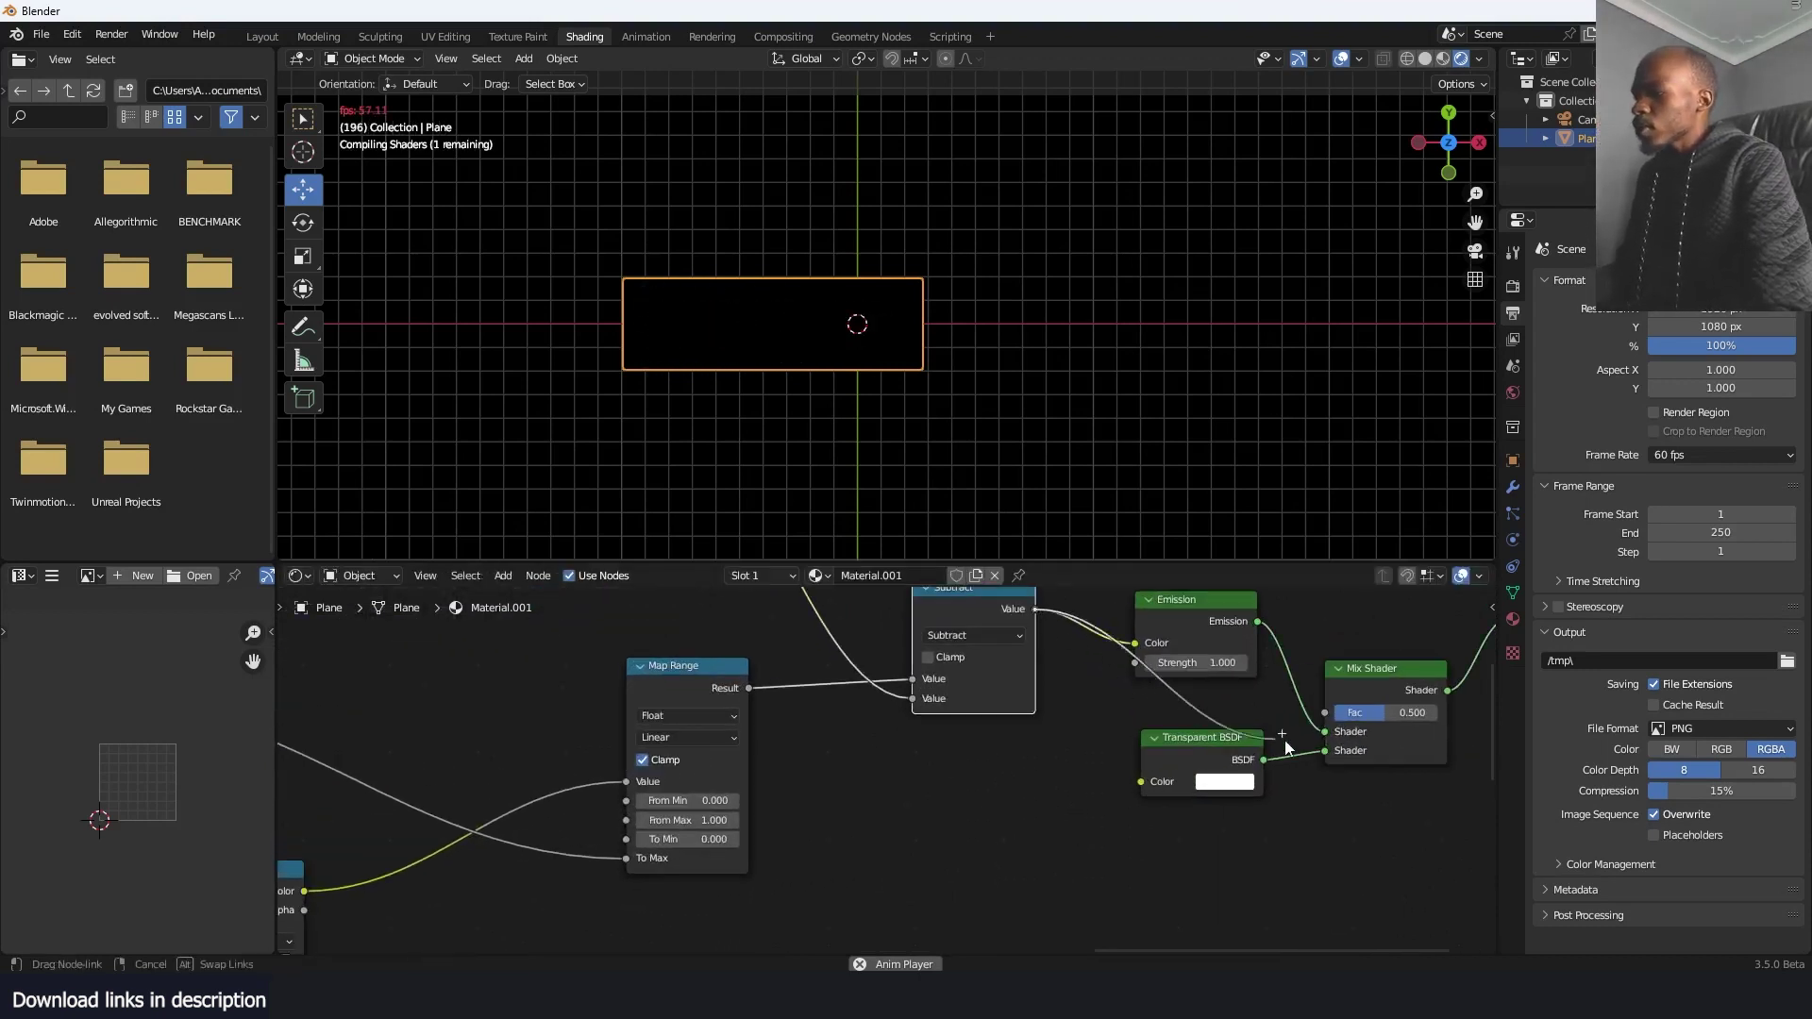
left_click_drag(1287, 741, 1324, 712)
middle_click_drag(1324, 712, 1211, 769)
Spread out the Mix Shader and Material Output nodes, keeping the Emission node expanded
left_click(1036, 655)
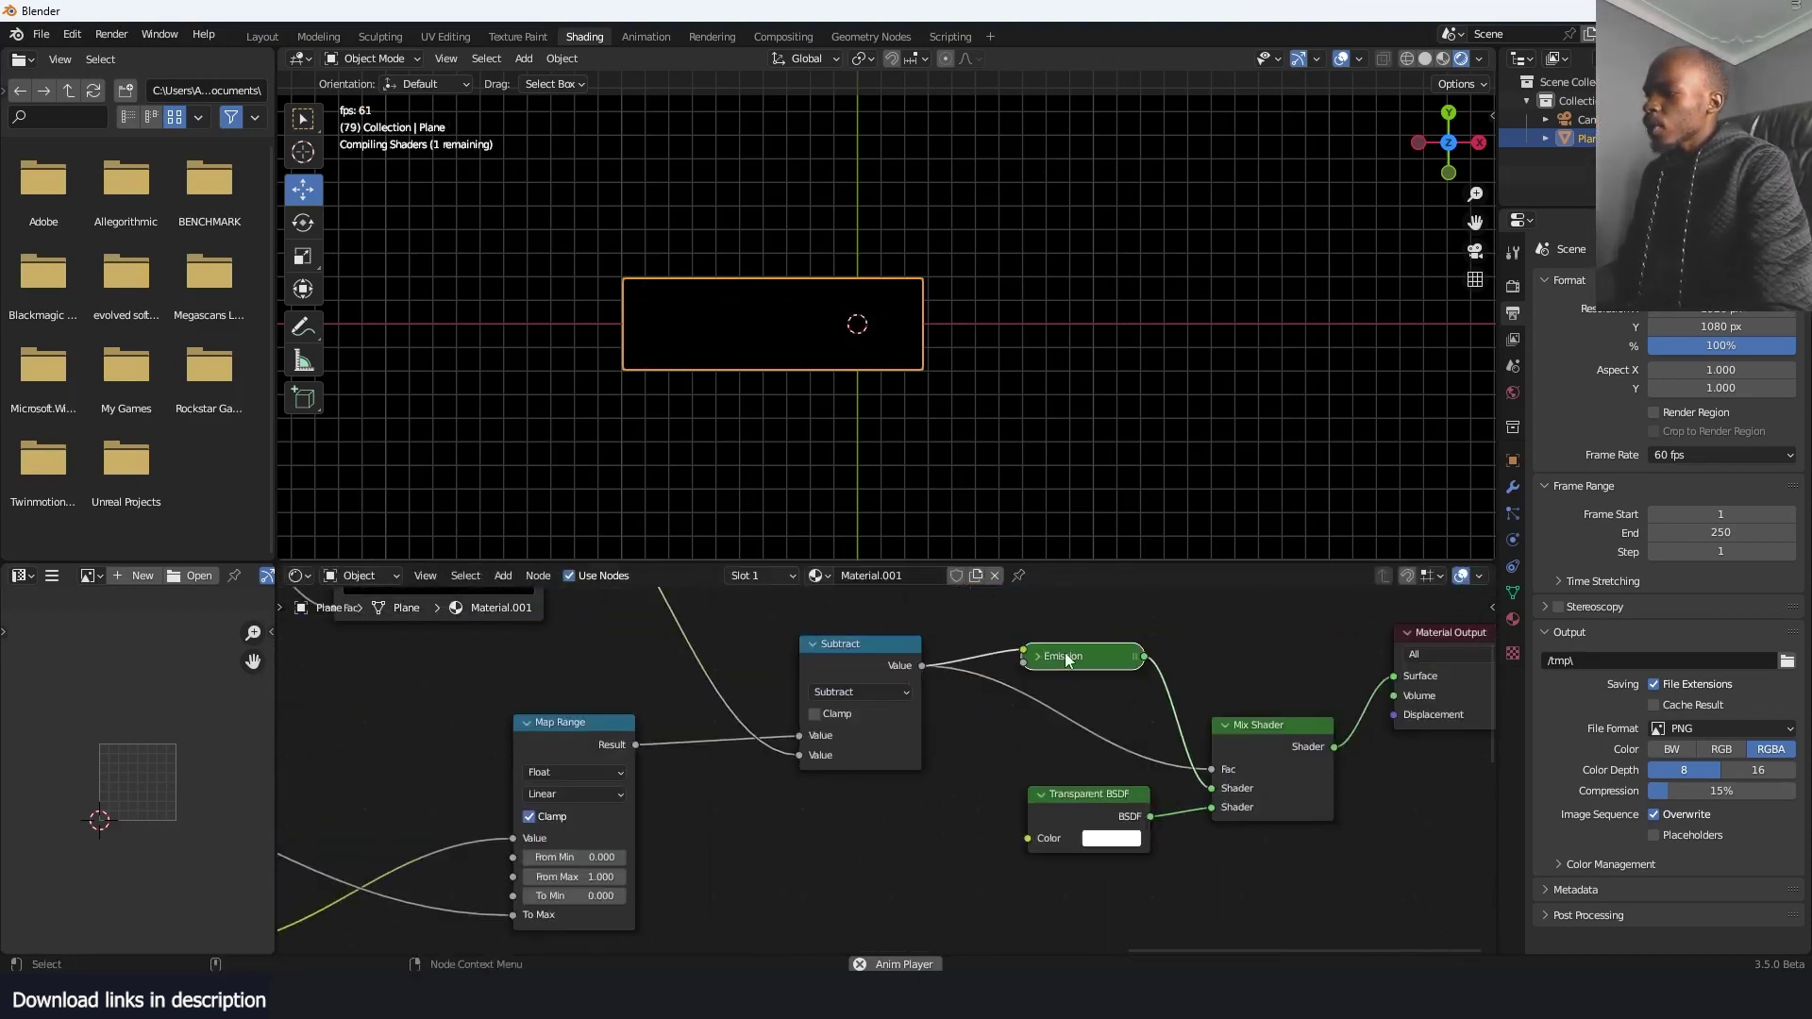
key("h")
scroll(1325, 709, "down", 2)
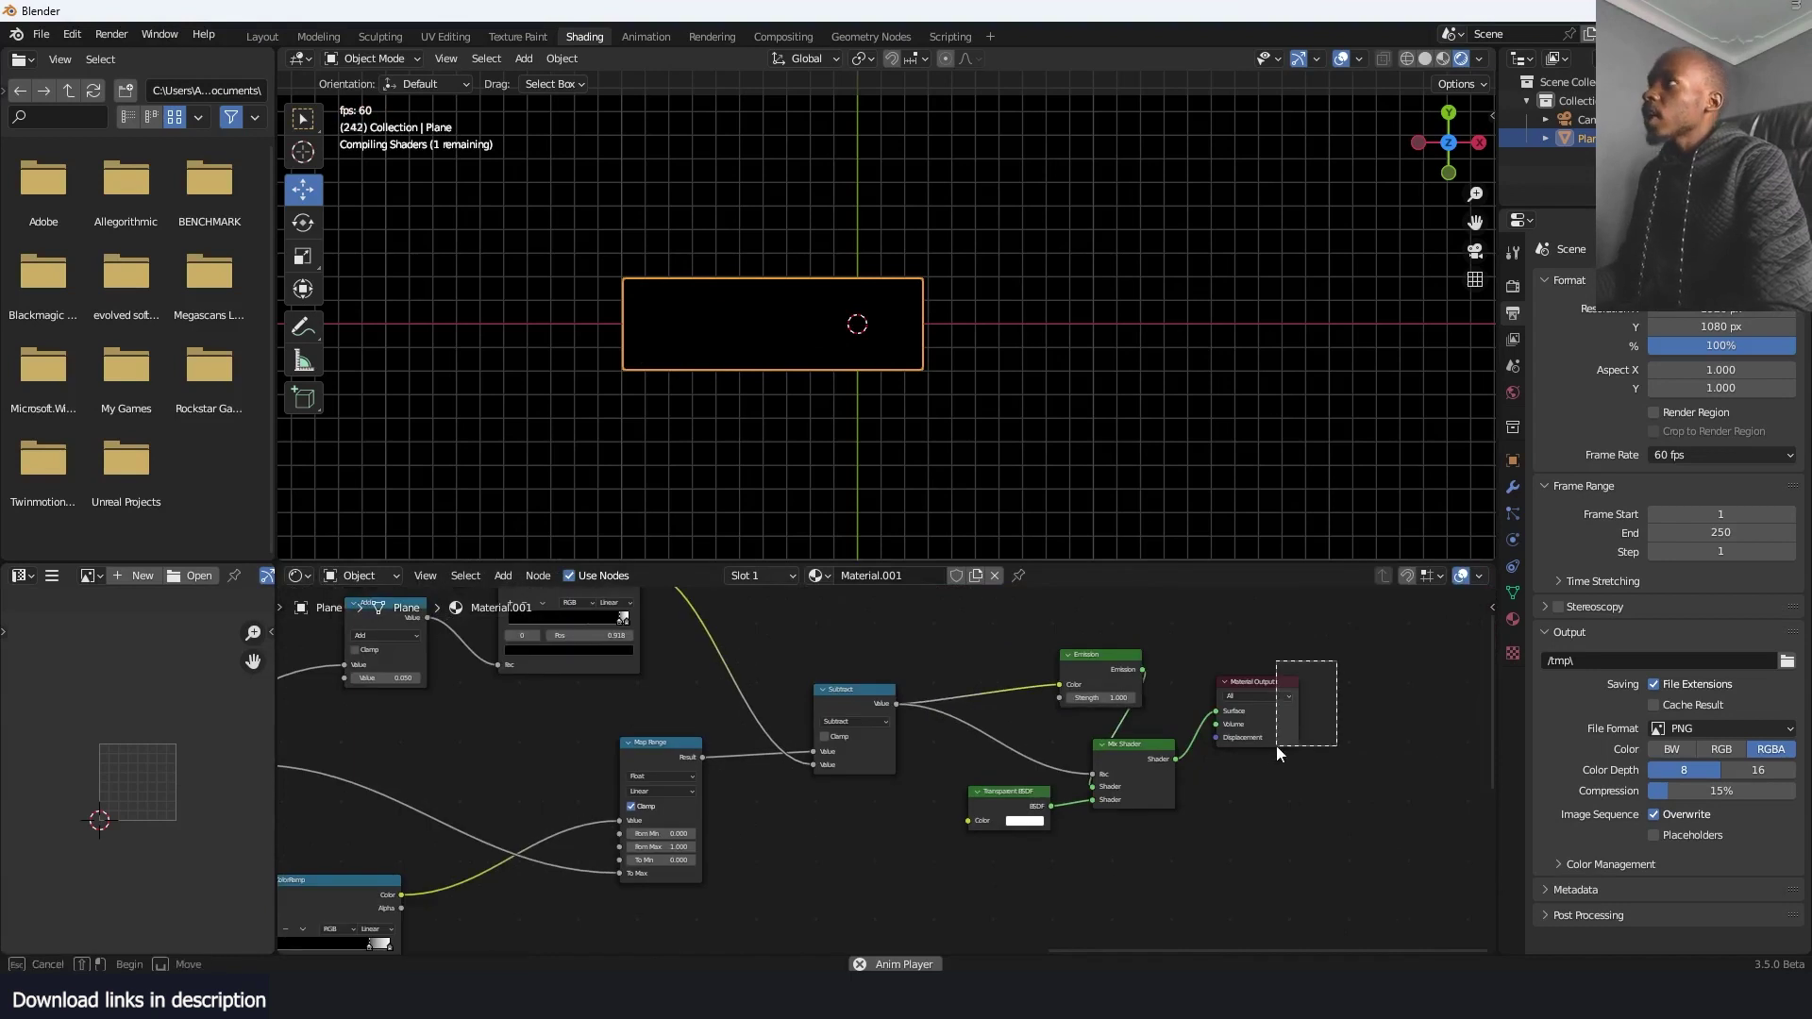
left_click_drag(1174, 767, 1357, 765)
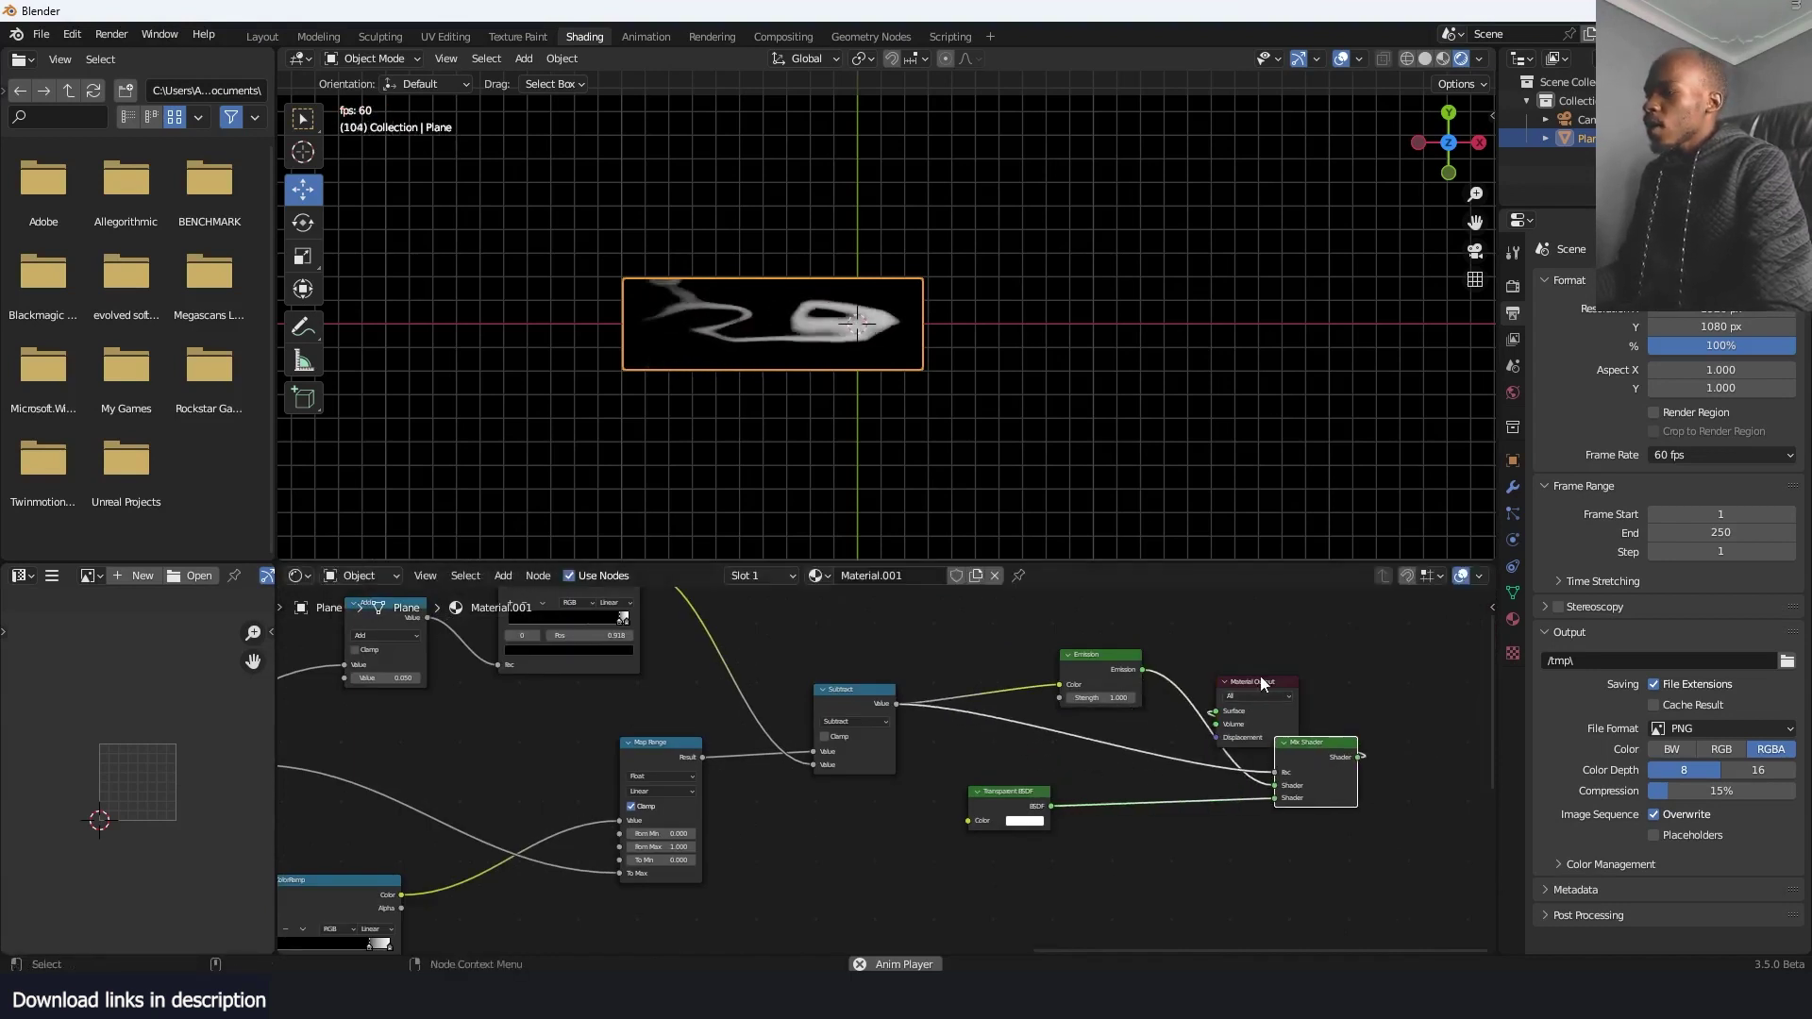
left_click_drag(1259, 682, 1446, 670)
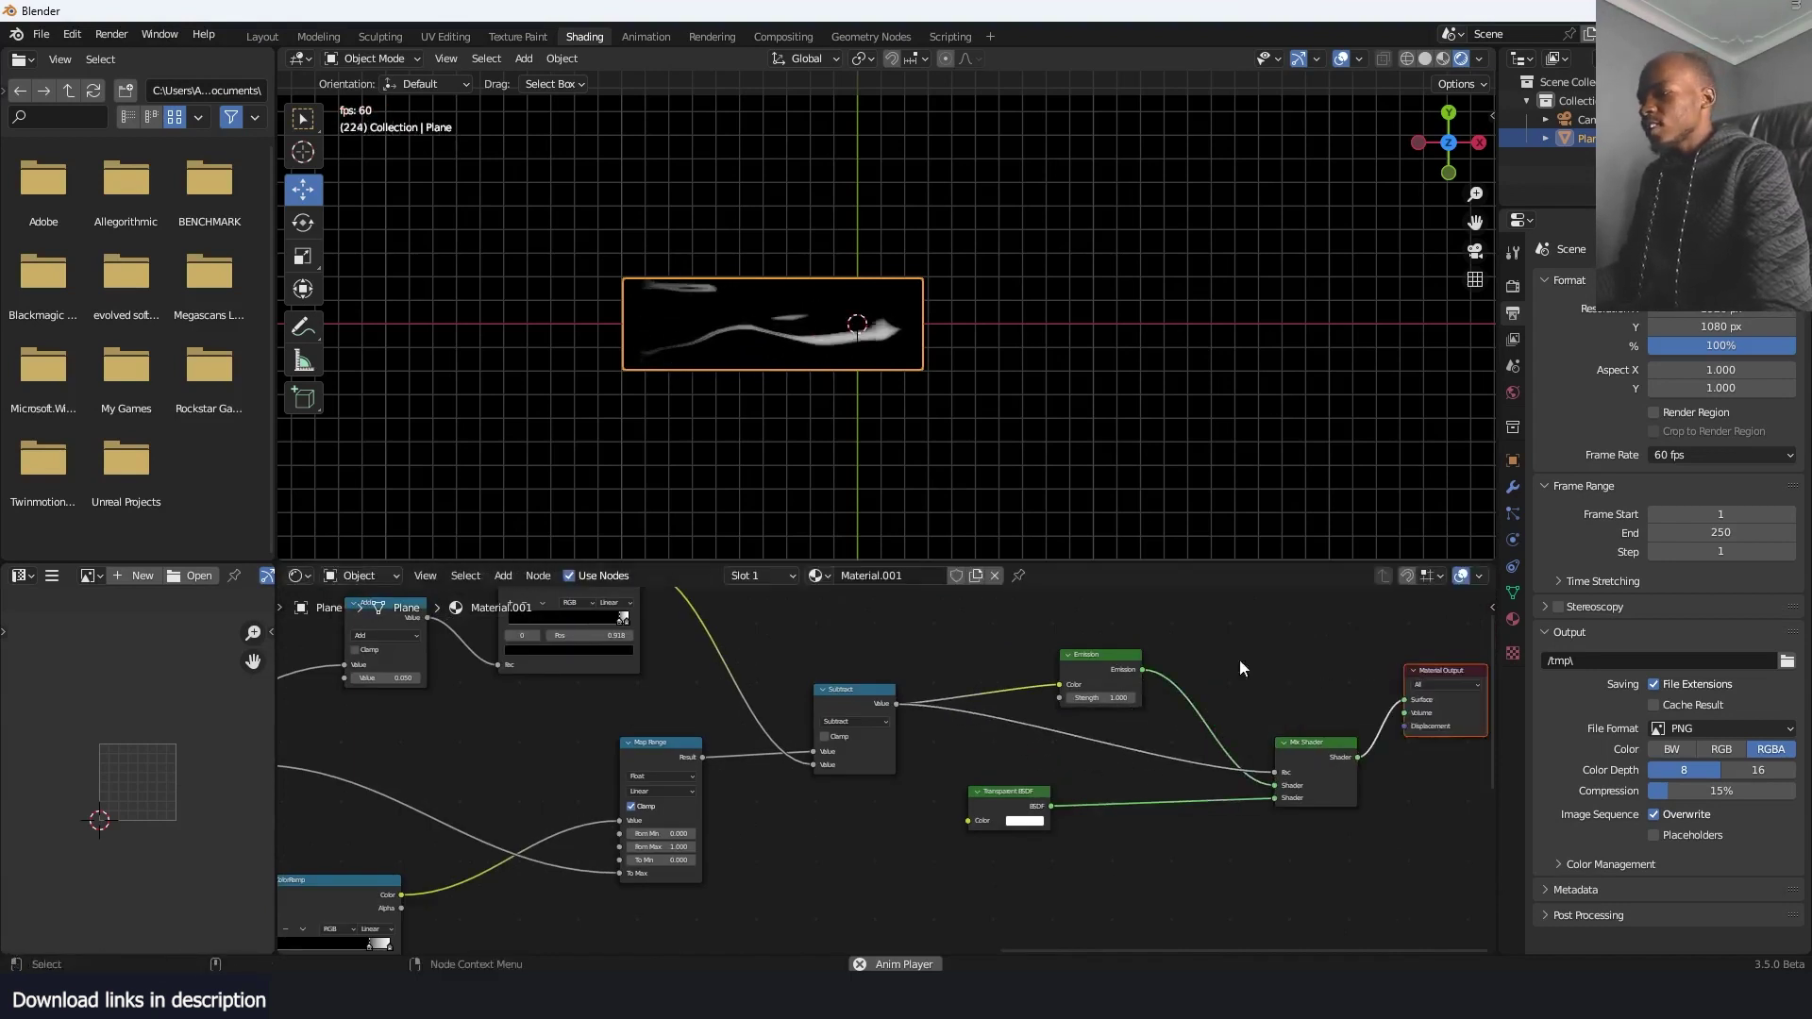
Insert a ColorRamp between the Subtract value and the Emission color, and stop the animation playback
key("shift+a")
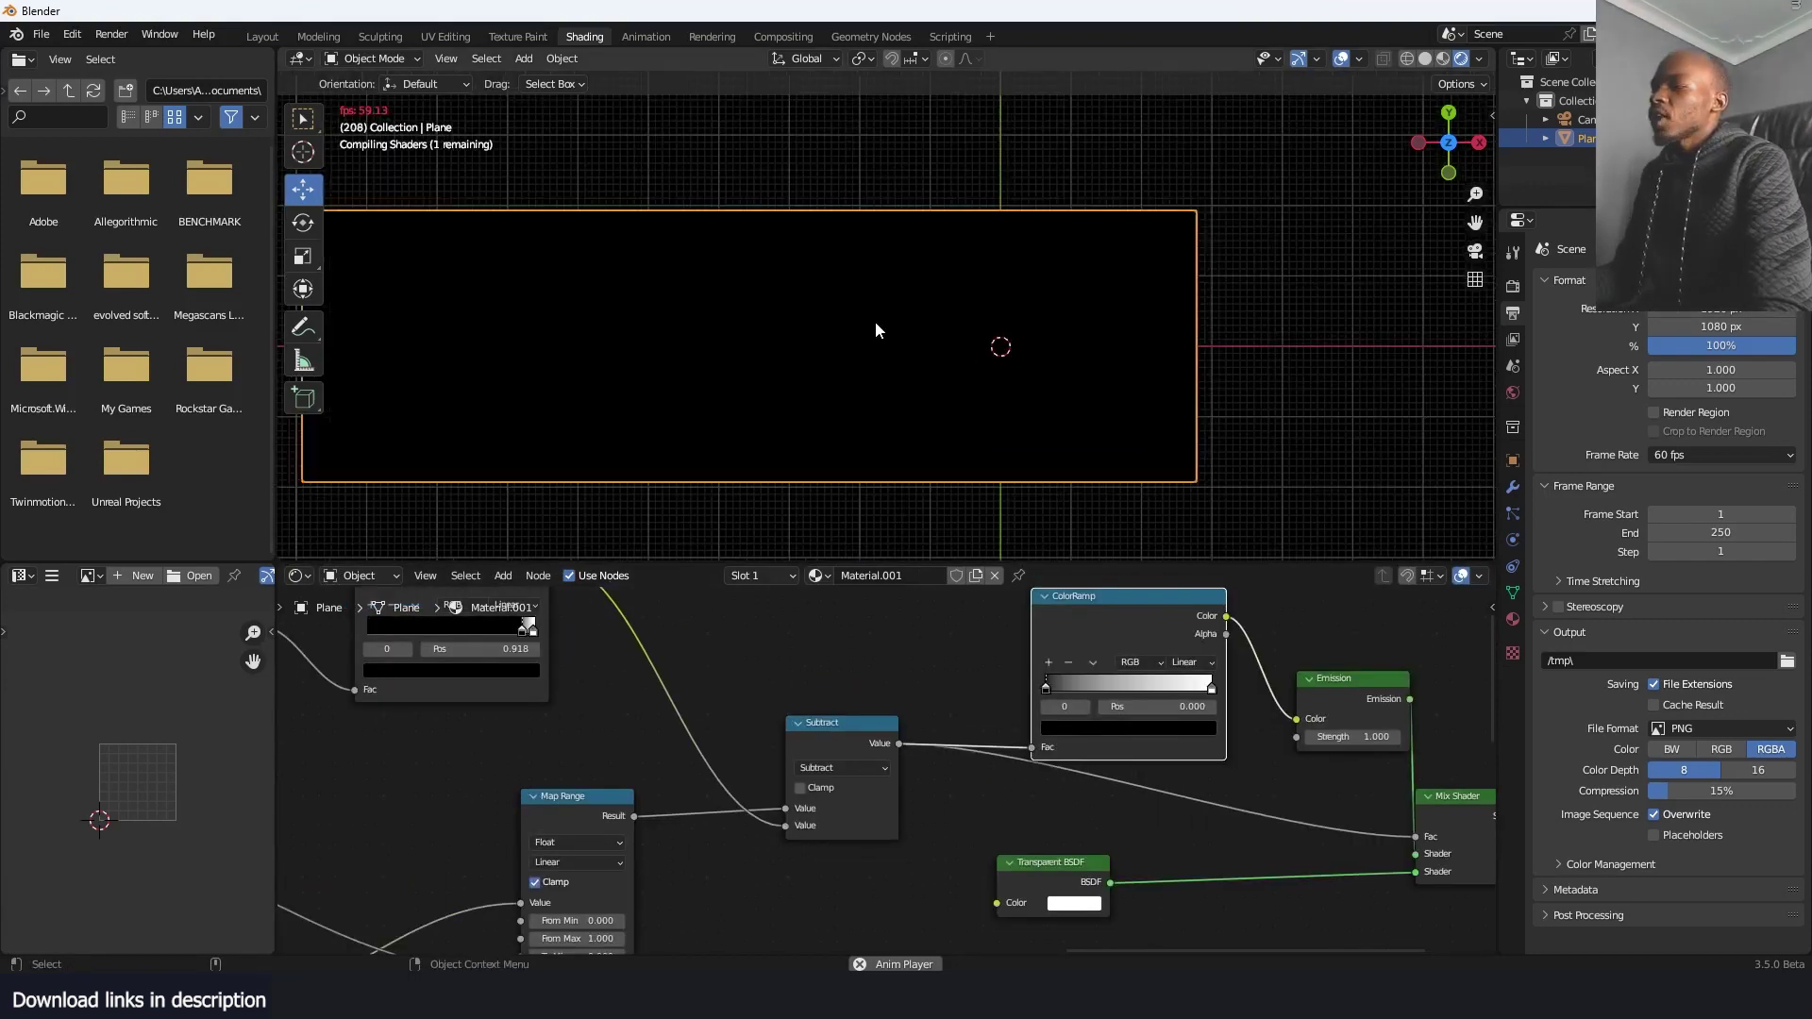
scroll(909, 326, "down", 2)
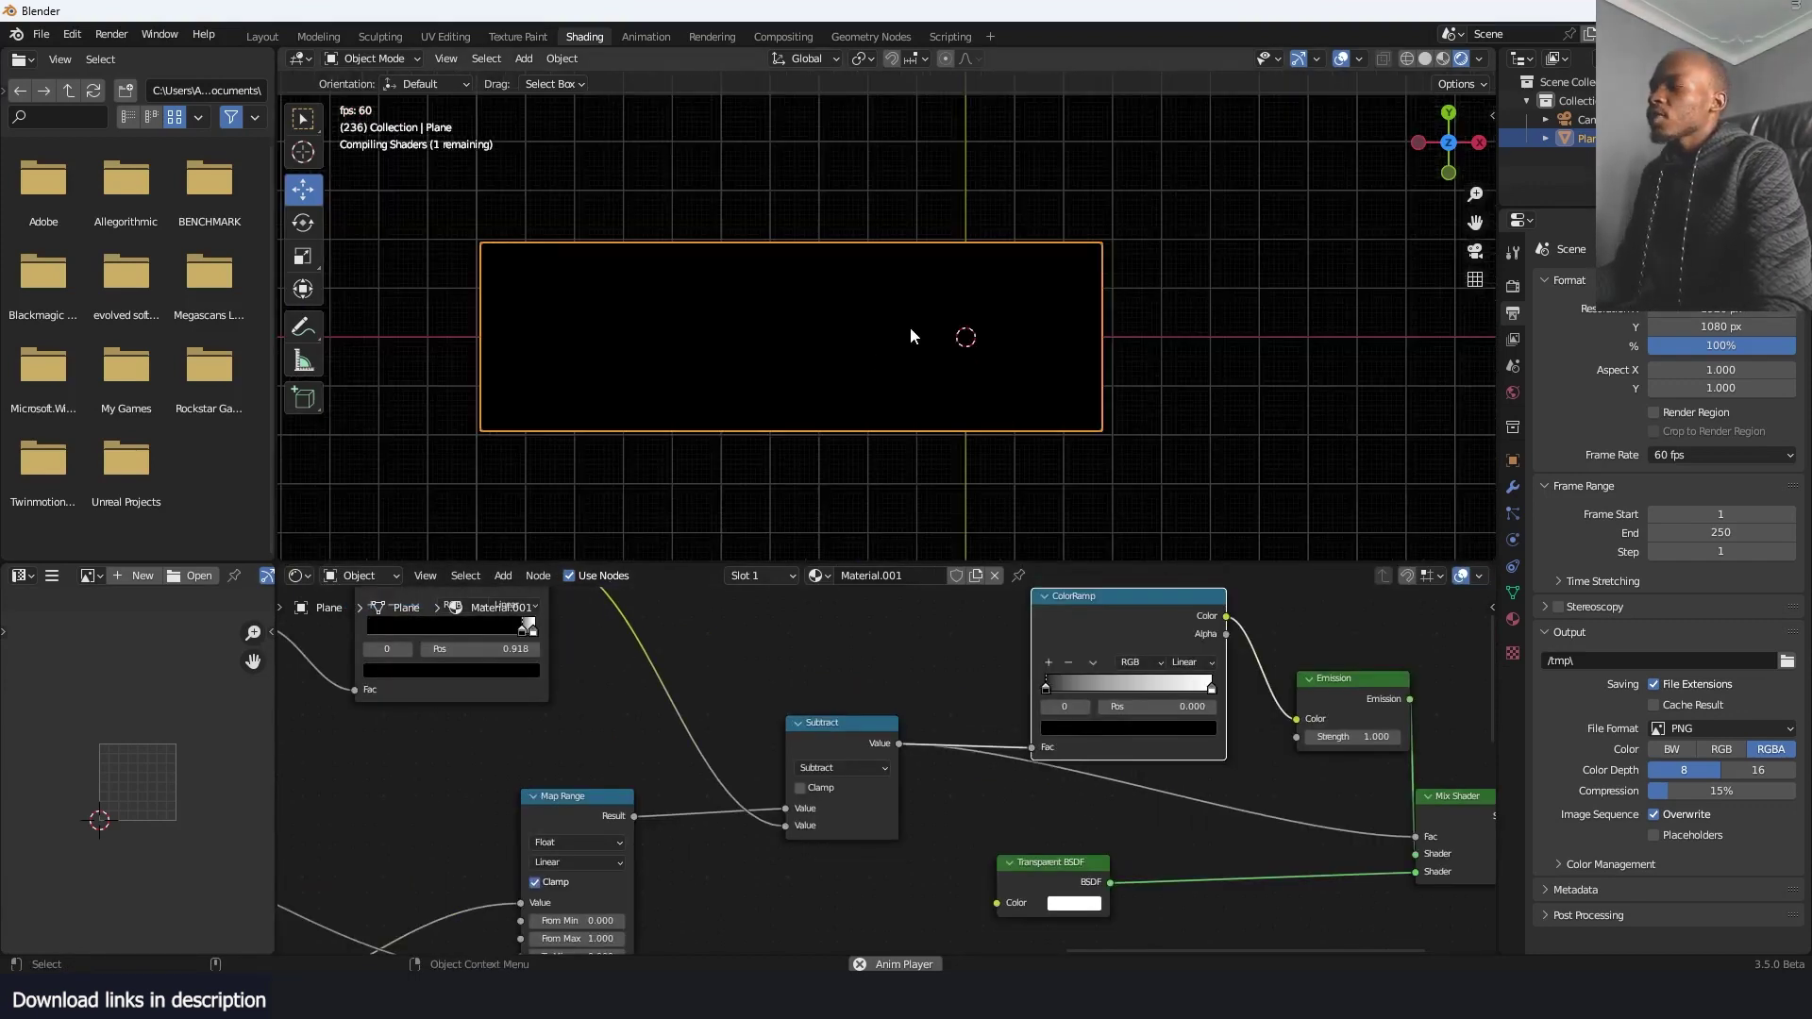
key("space")
scroll(1226, 684, "up", 1)
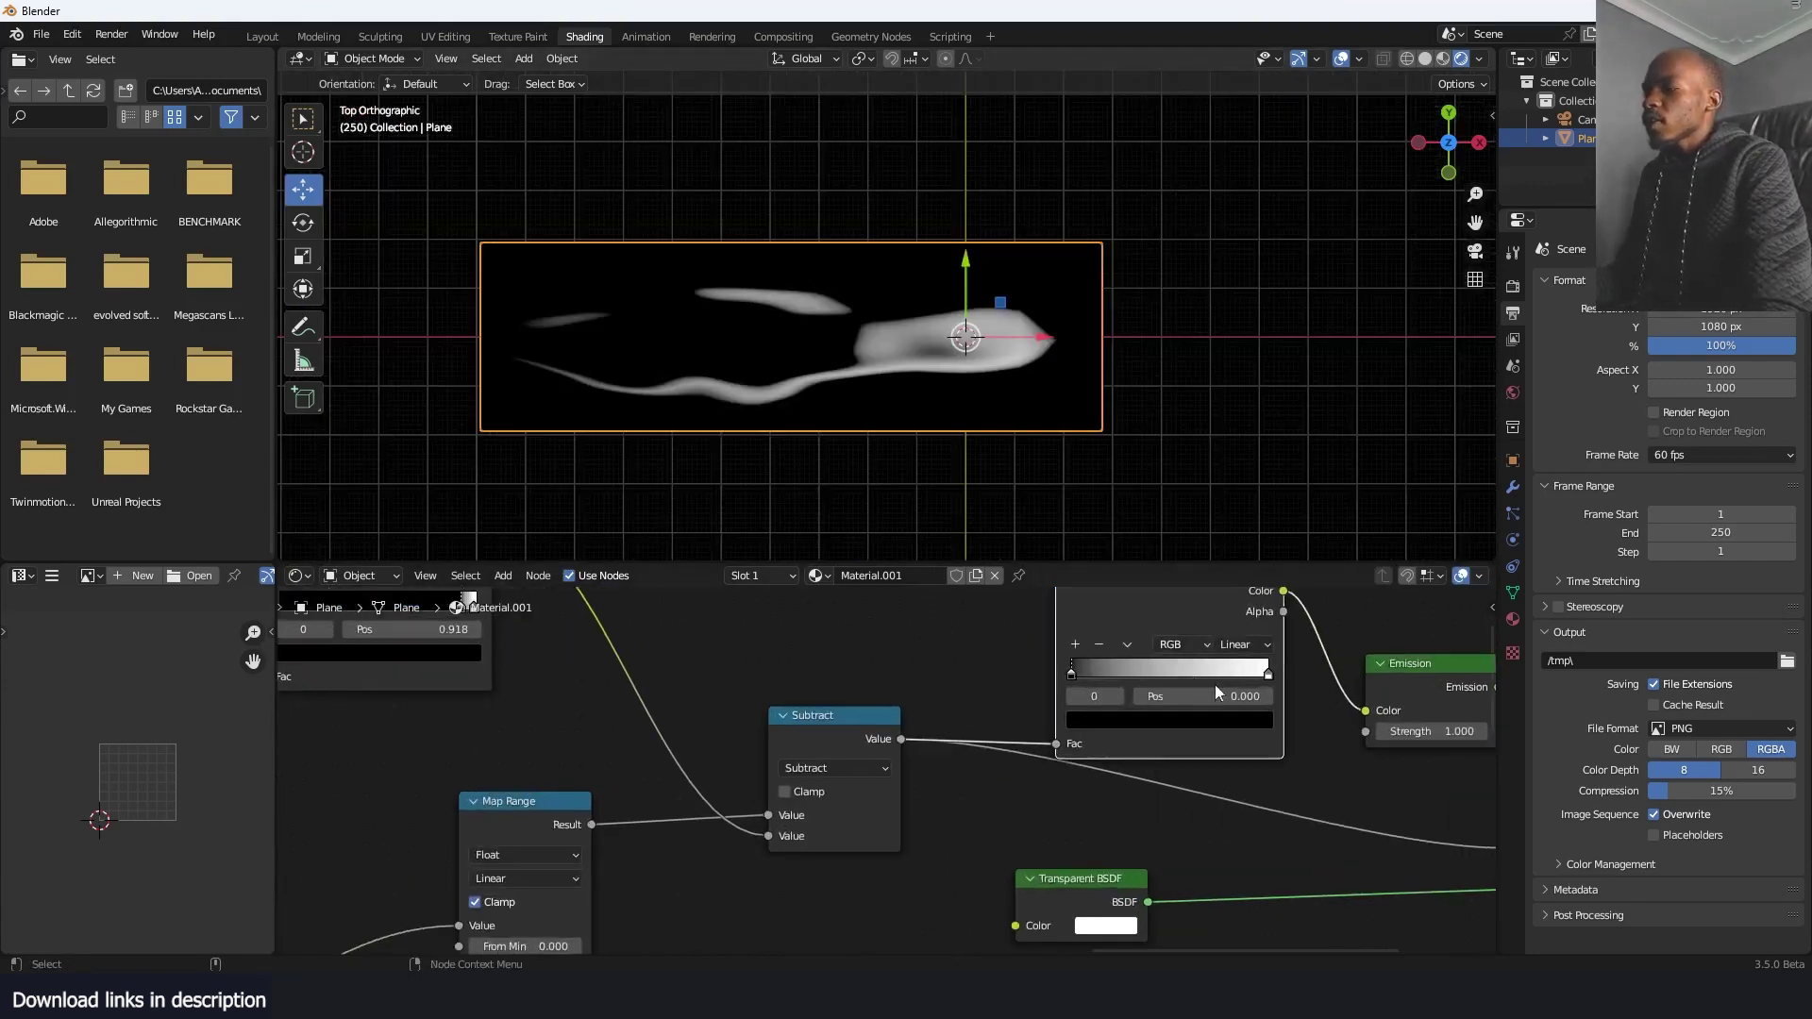
Colour the new ramp as a fiery gradient from black through orange and yellow to white, with the yellow stop at 0.291
left_click(1246, 725)
left_click_drag(1111, 510, 1109, 570)
mouse_move(1236, 672)
left_mouse_down()
mouse_move(1048, 696)
mouse_move(1220, 695)
left_mouse_up()
left_click(1208, 720)
left_click_drag(1111, 570, 1086, 552)
left_click_drag(1252, 674, 1158, 673)
left_click(1154, 724)
left_click_drag(1127, 565, 1146, 579)
left_click(1100, 647)
left_click_drag(1109, 675, 1218, 676)
left_click(1194, 723)
left_click_drag(1144, 577, 1176, 529)
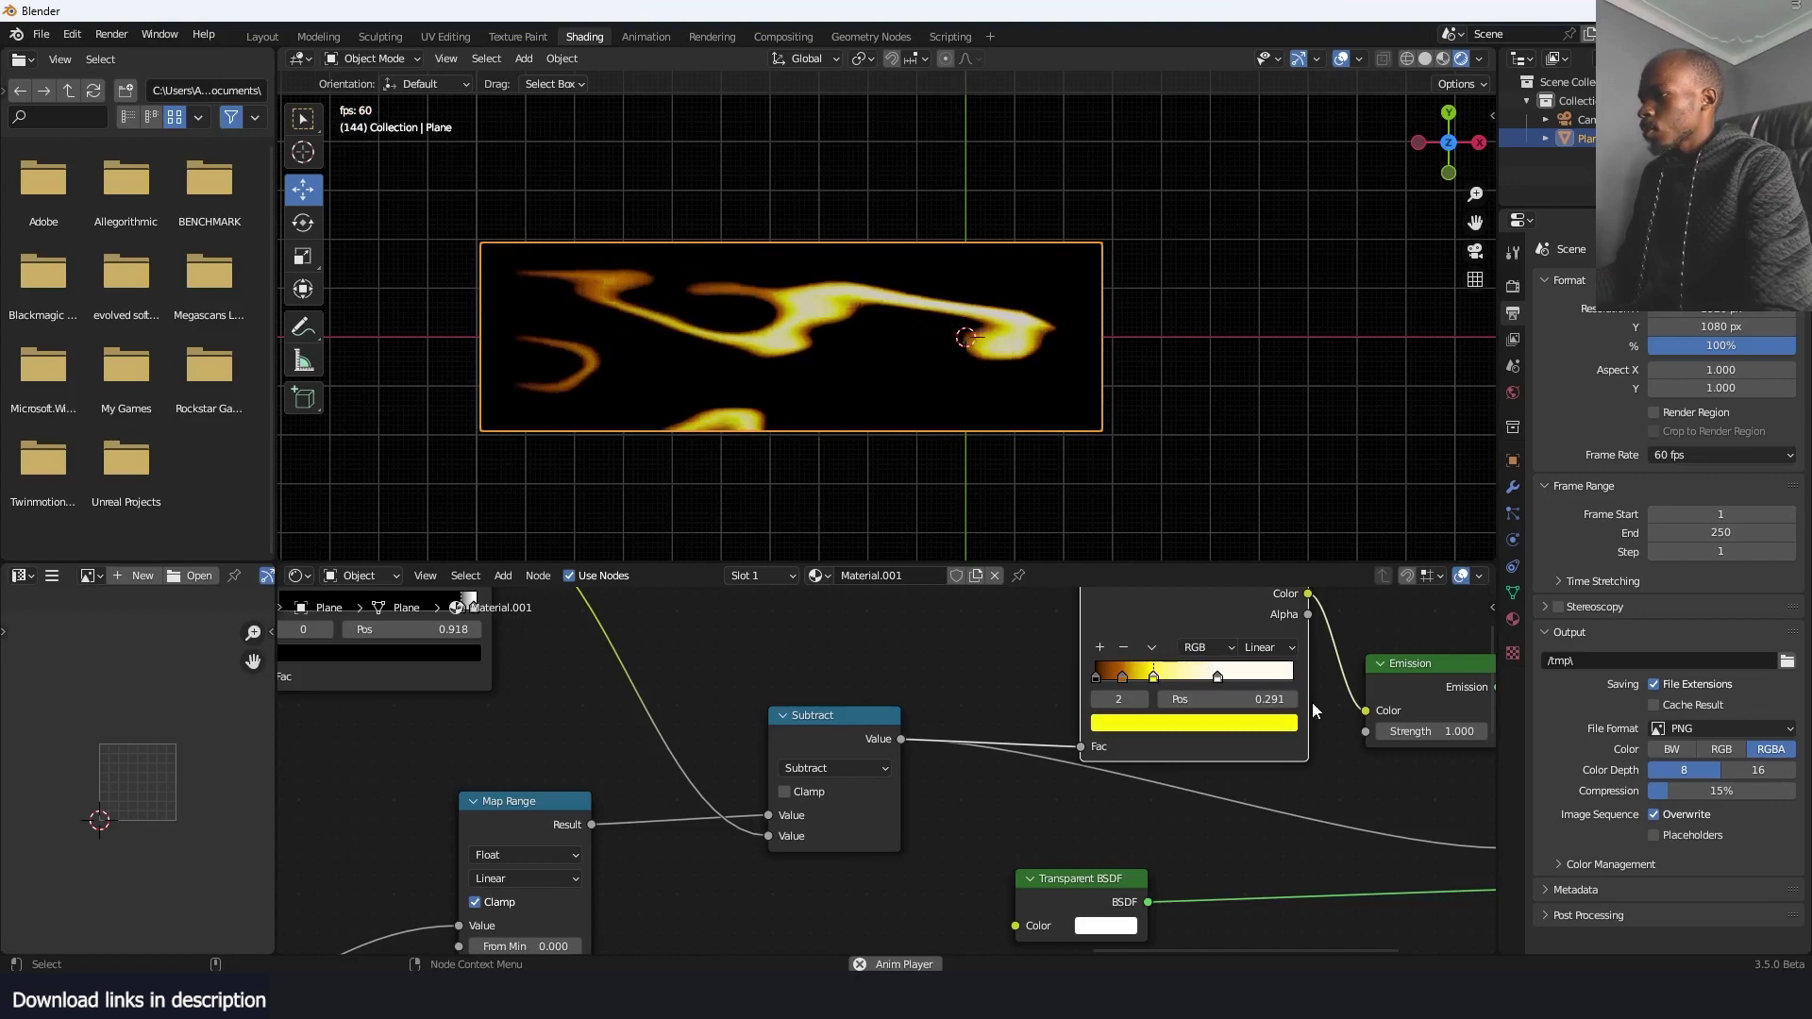
Set the Emission strength to 10
left_click(1465, 736)
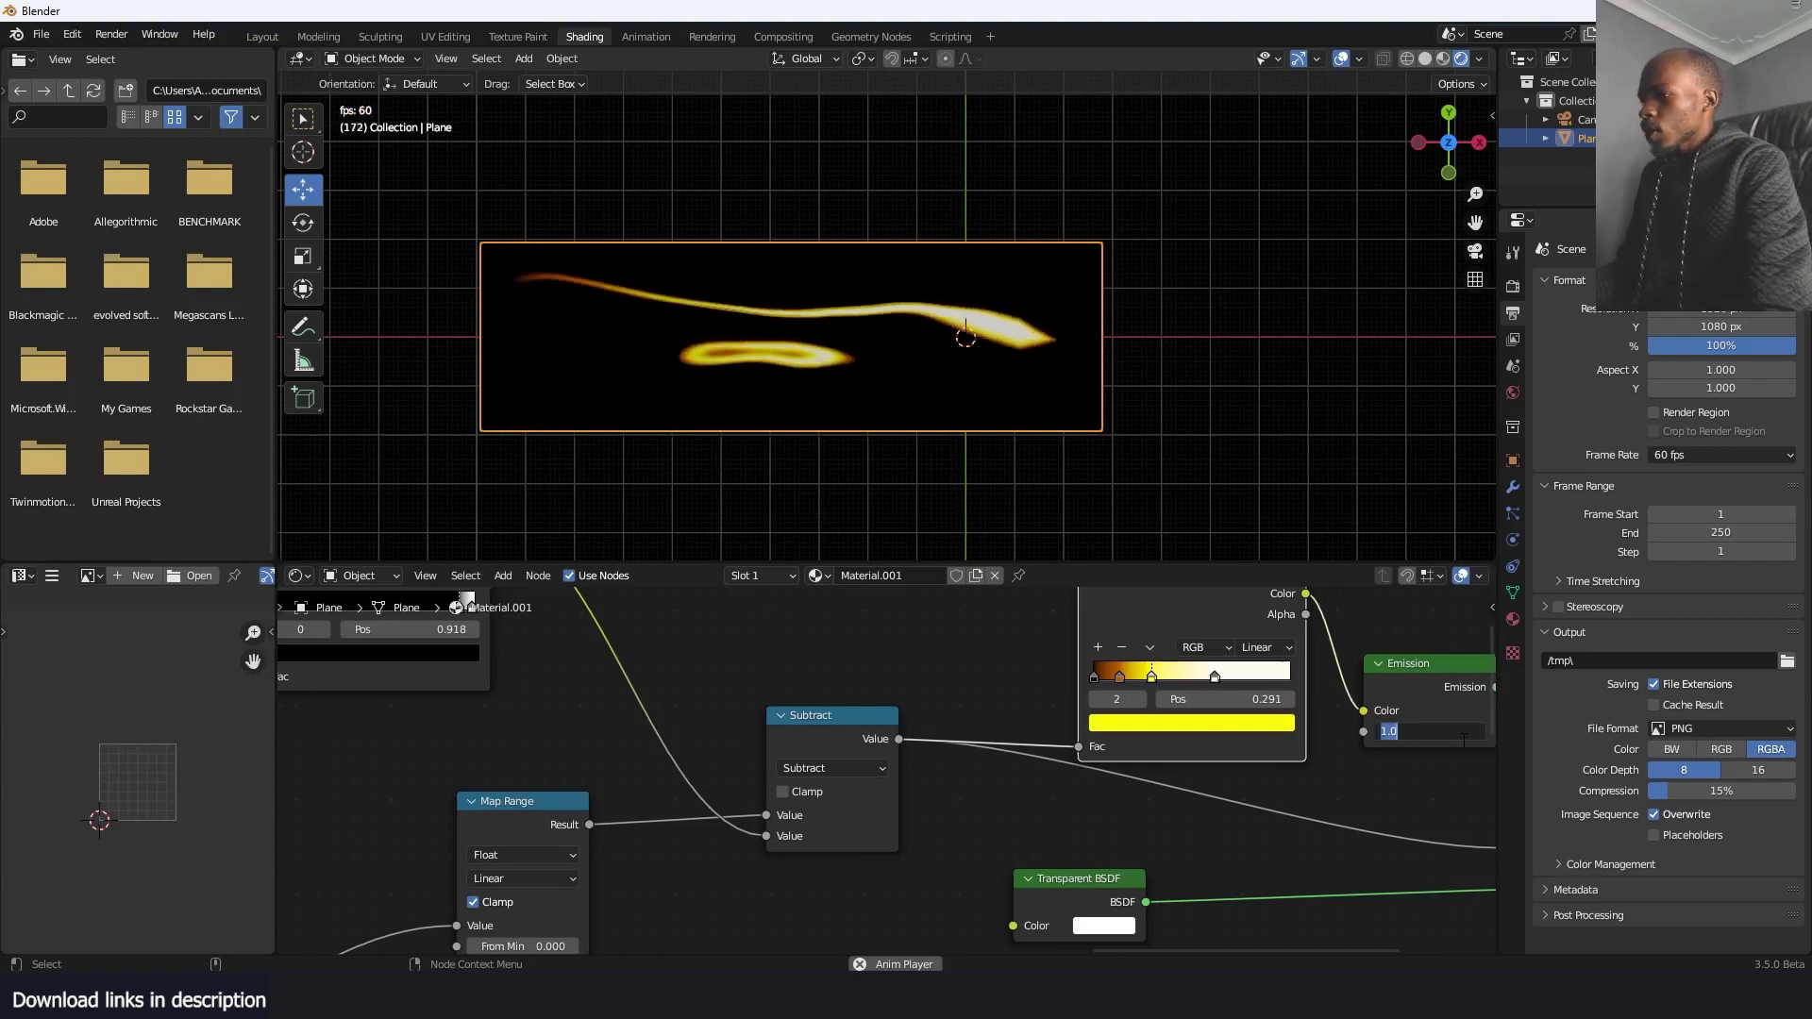
type("10")
key("Return")
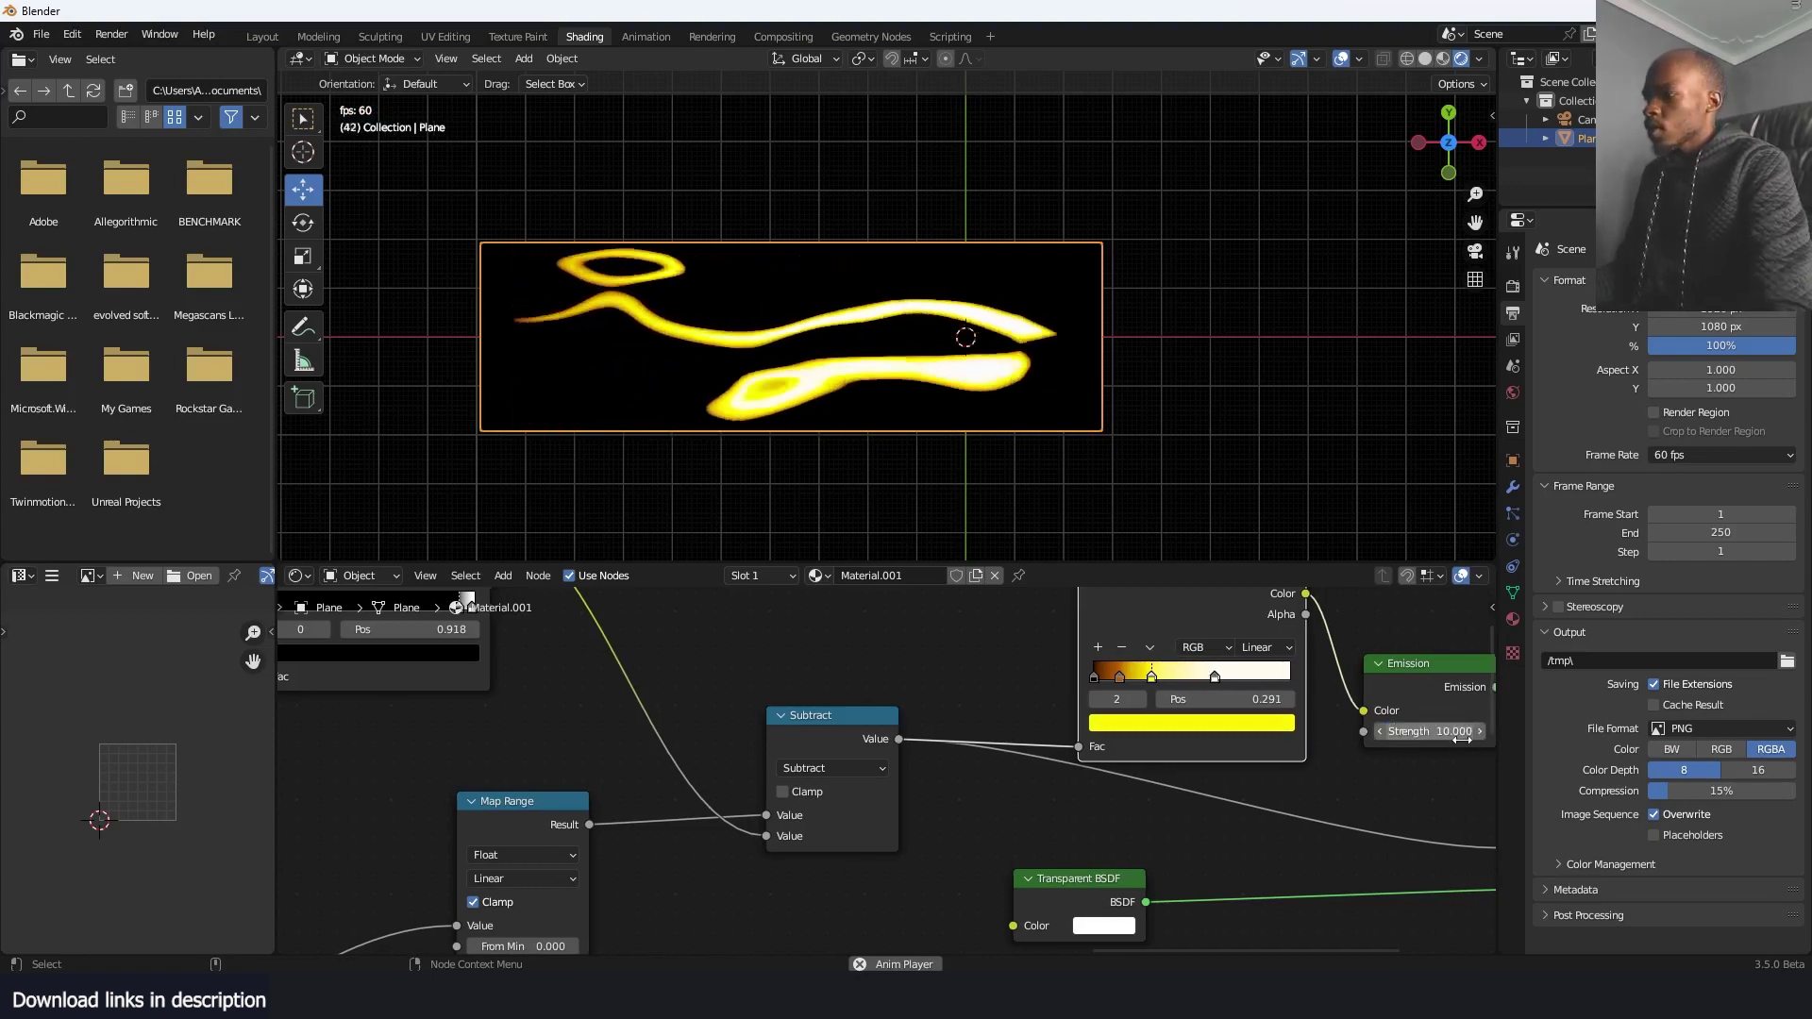
Enable Bloom and make the beam material see-through, with blend mode Alpha Blend and shadow mode None
left_click(1514, 284)
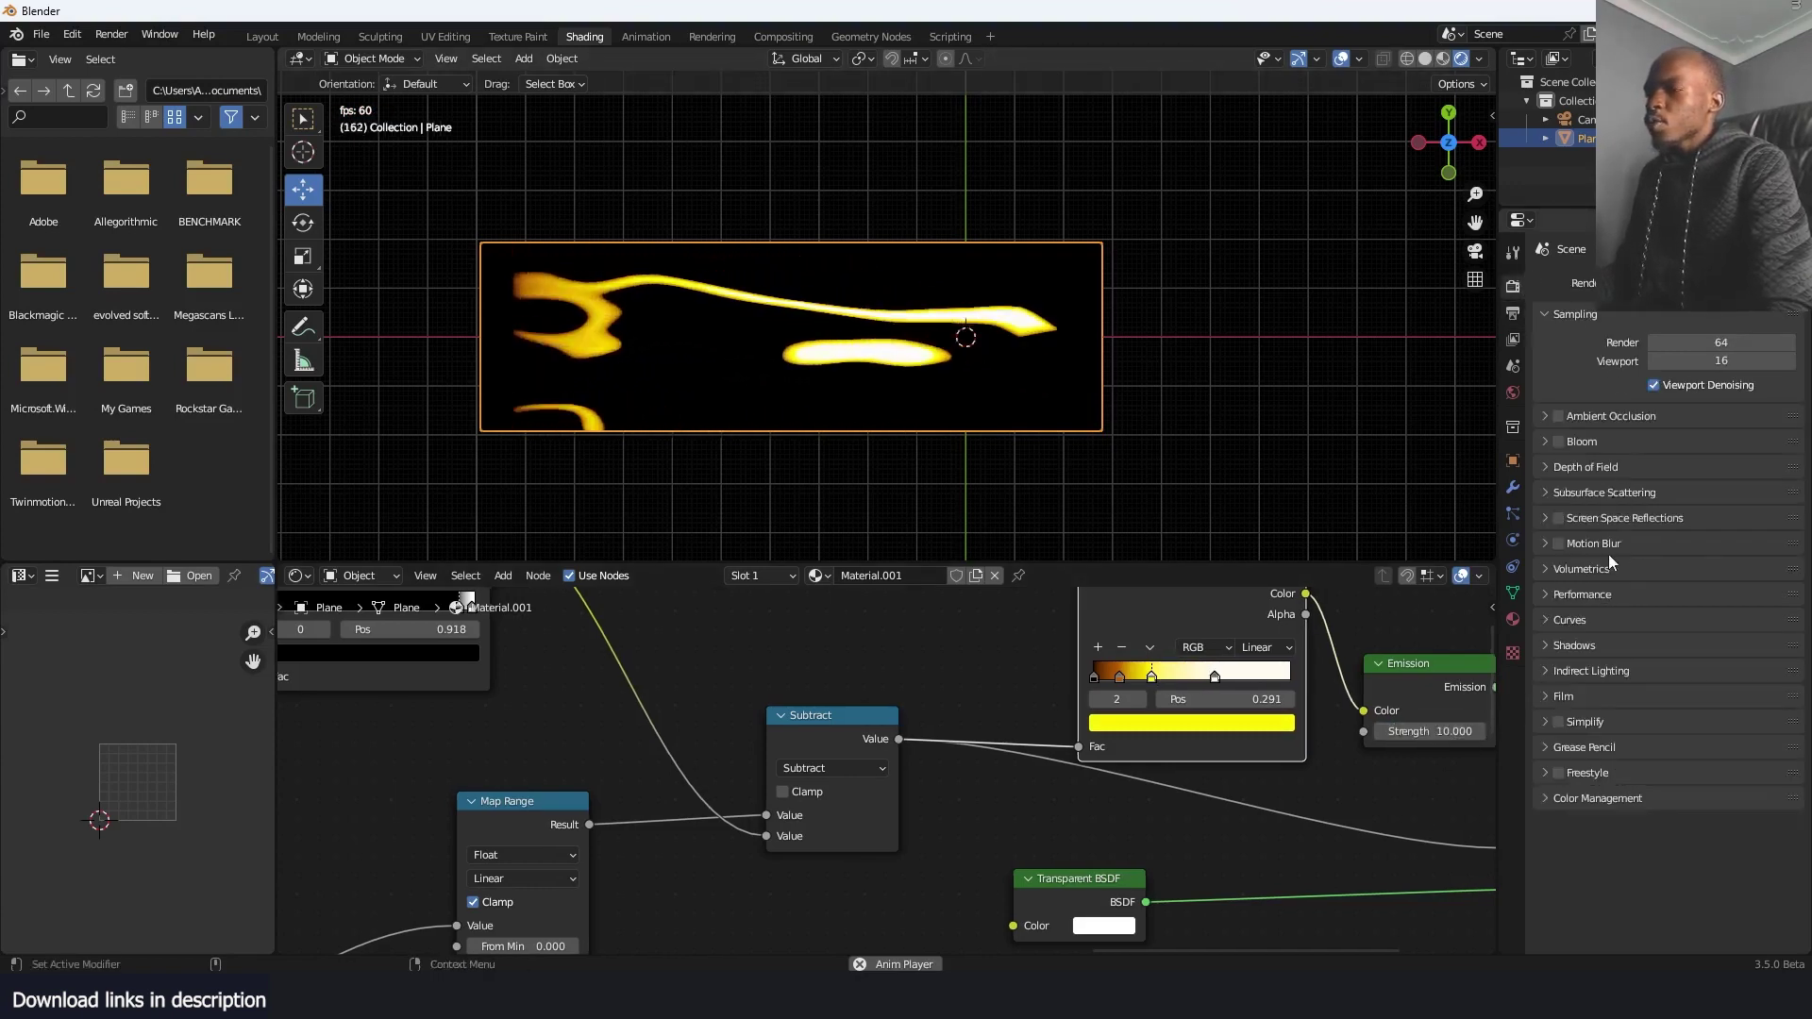
left_click(1557, 442)
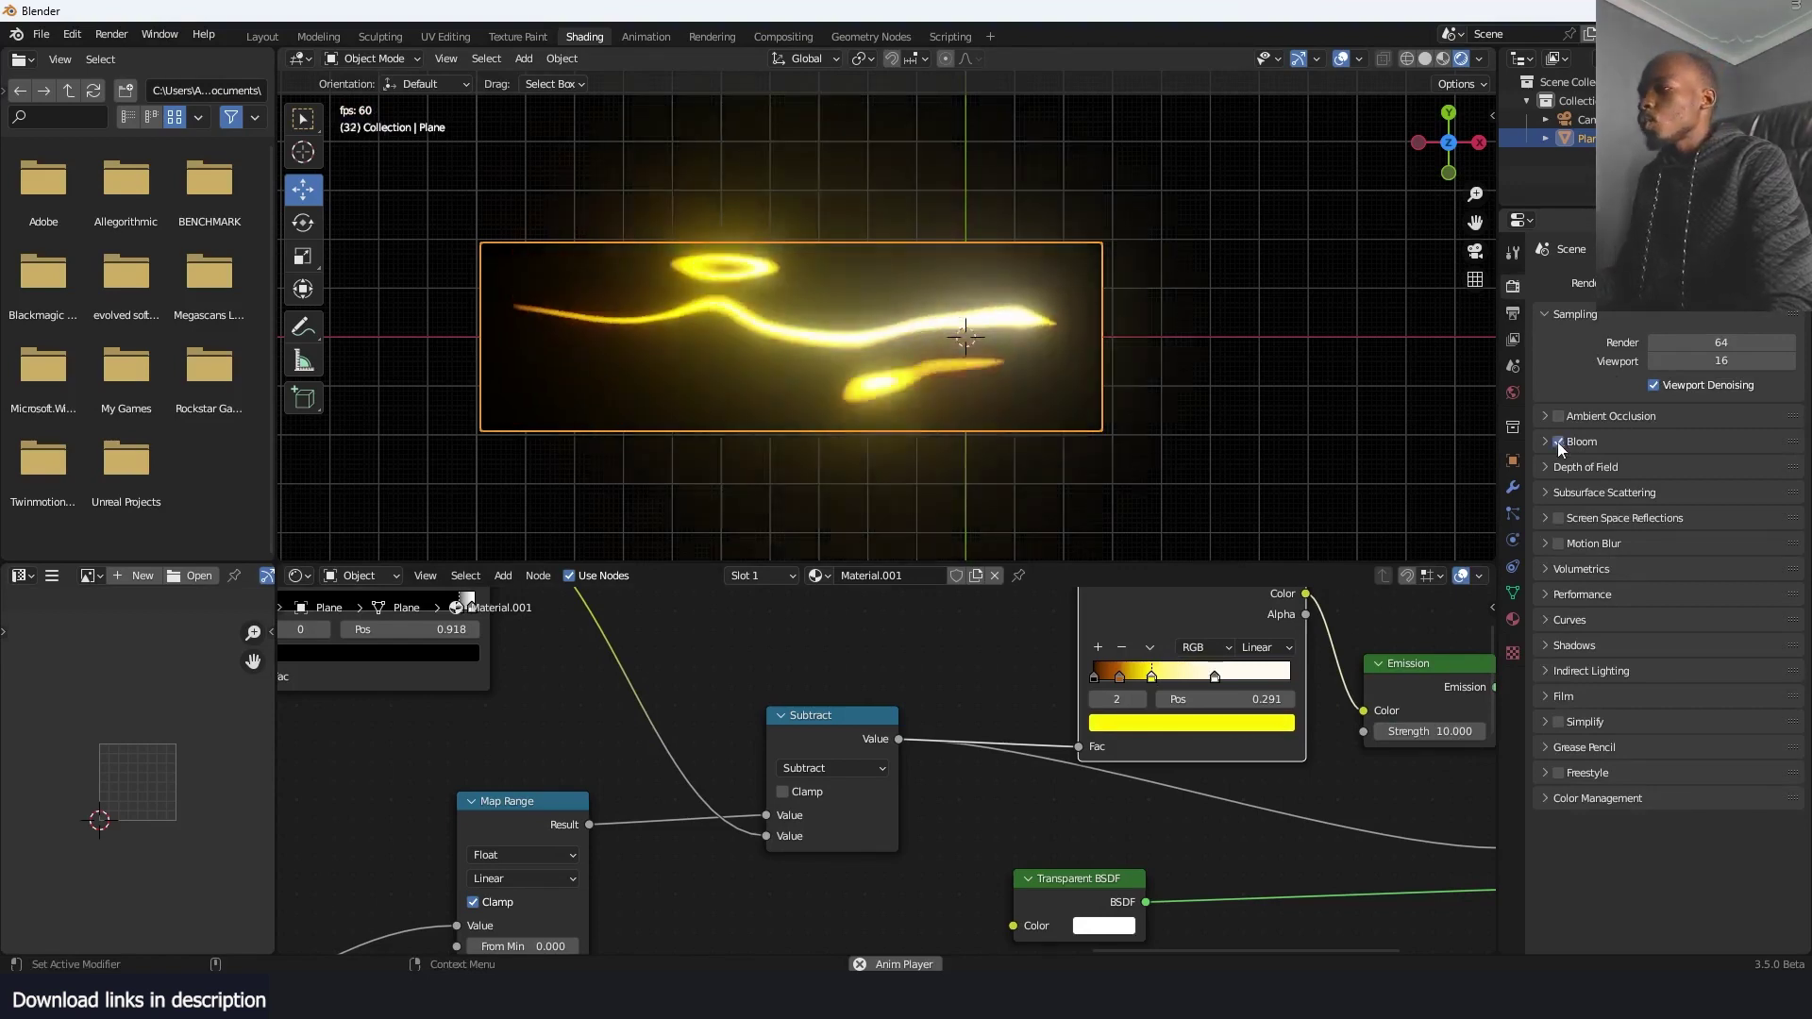
left_click(1513, 618)
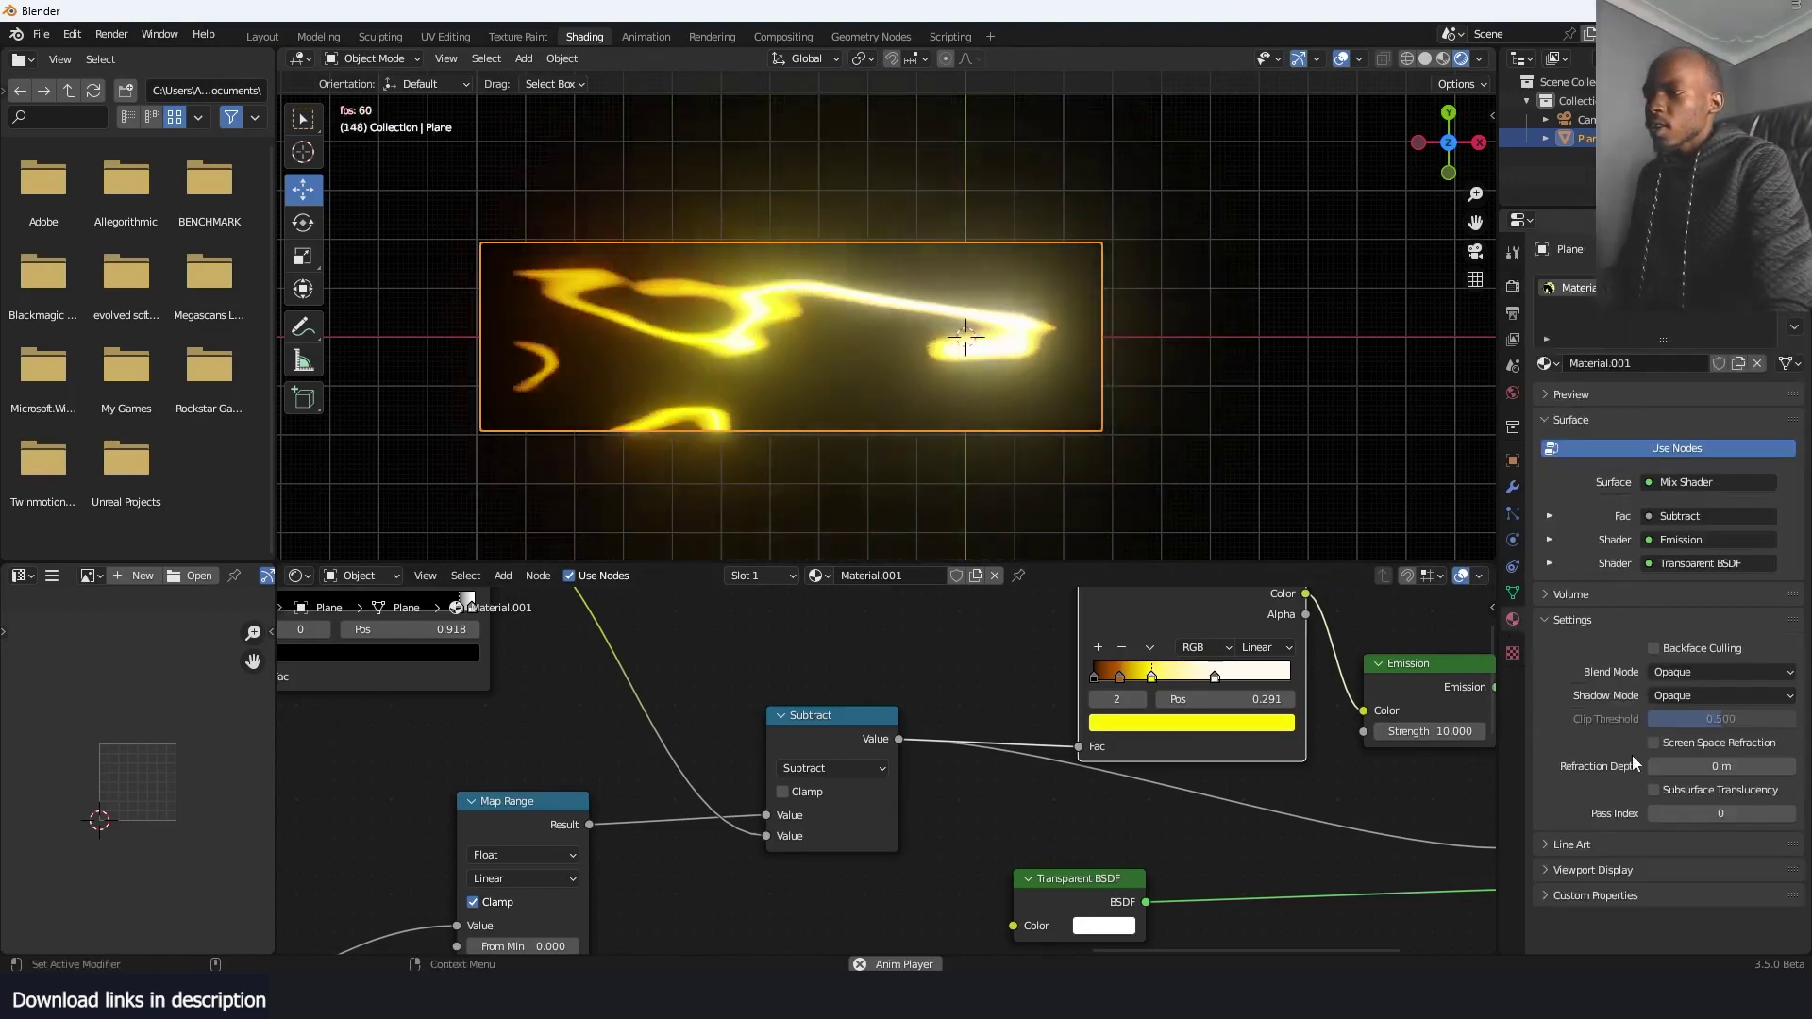
left_click(1715, 674)
left_click(1684, 756)
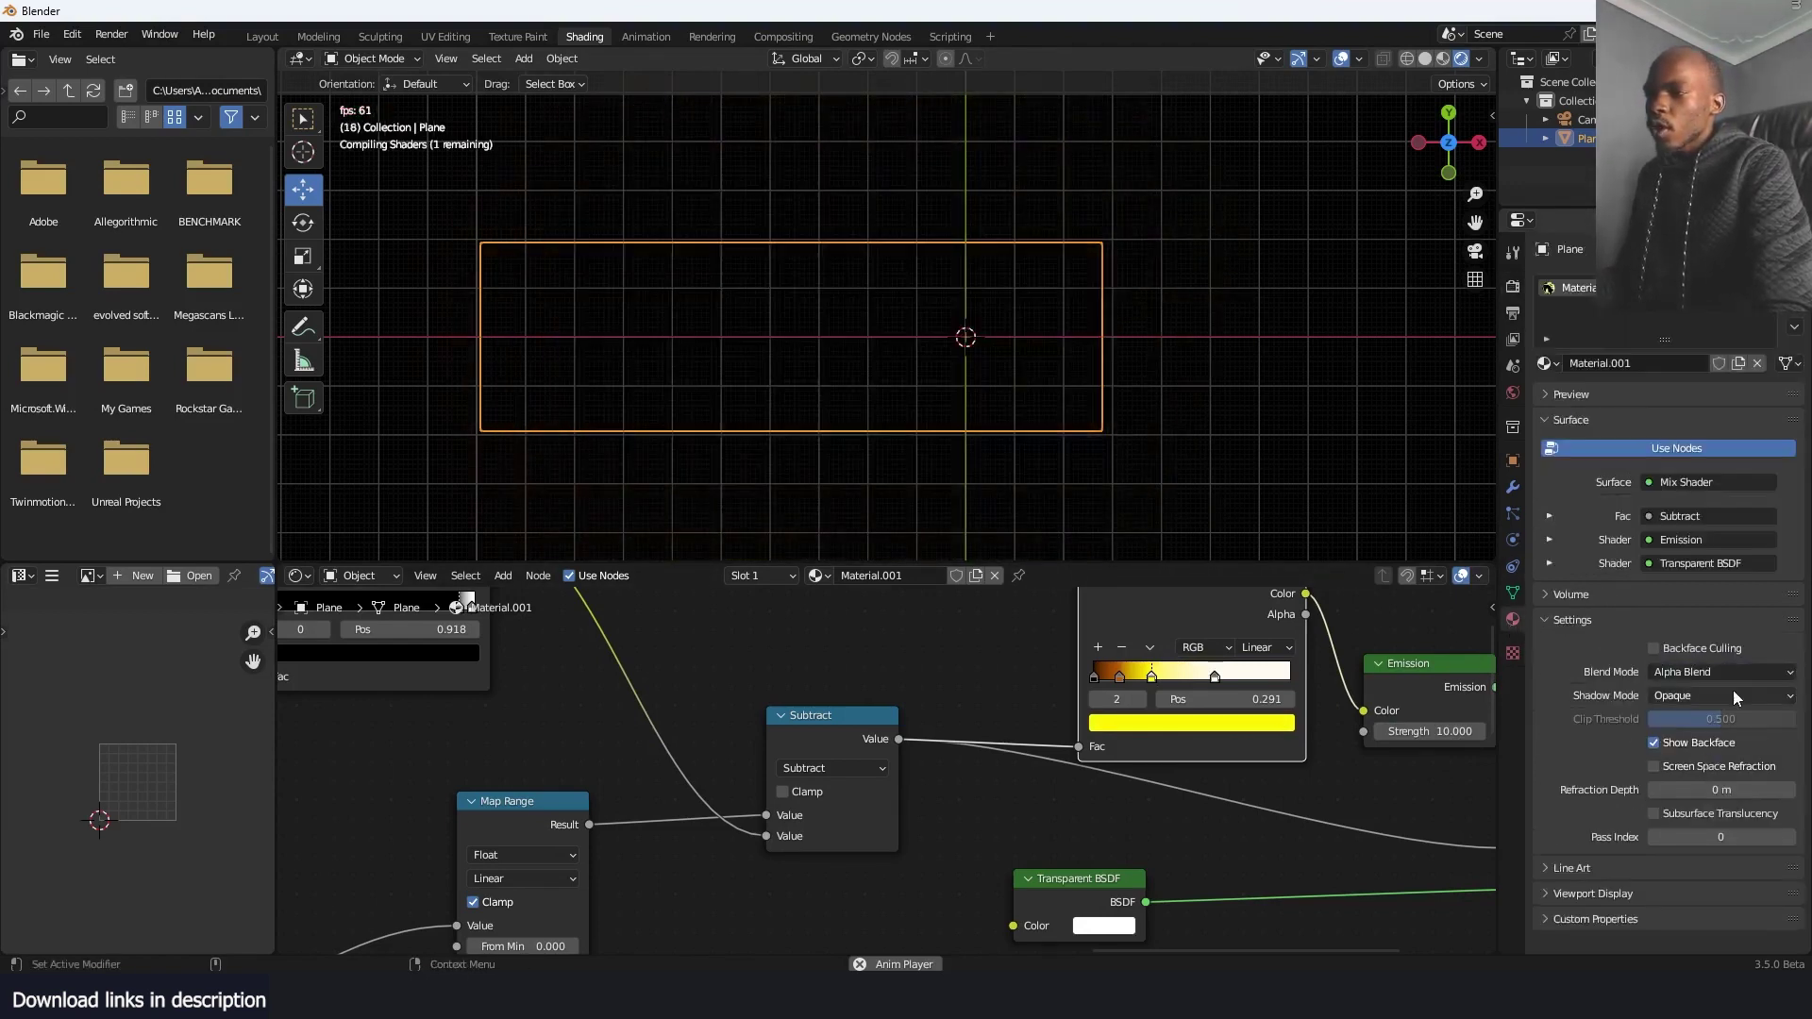
left_click(1727, 696)
left_click(1698, 716)
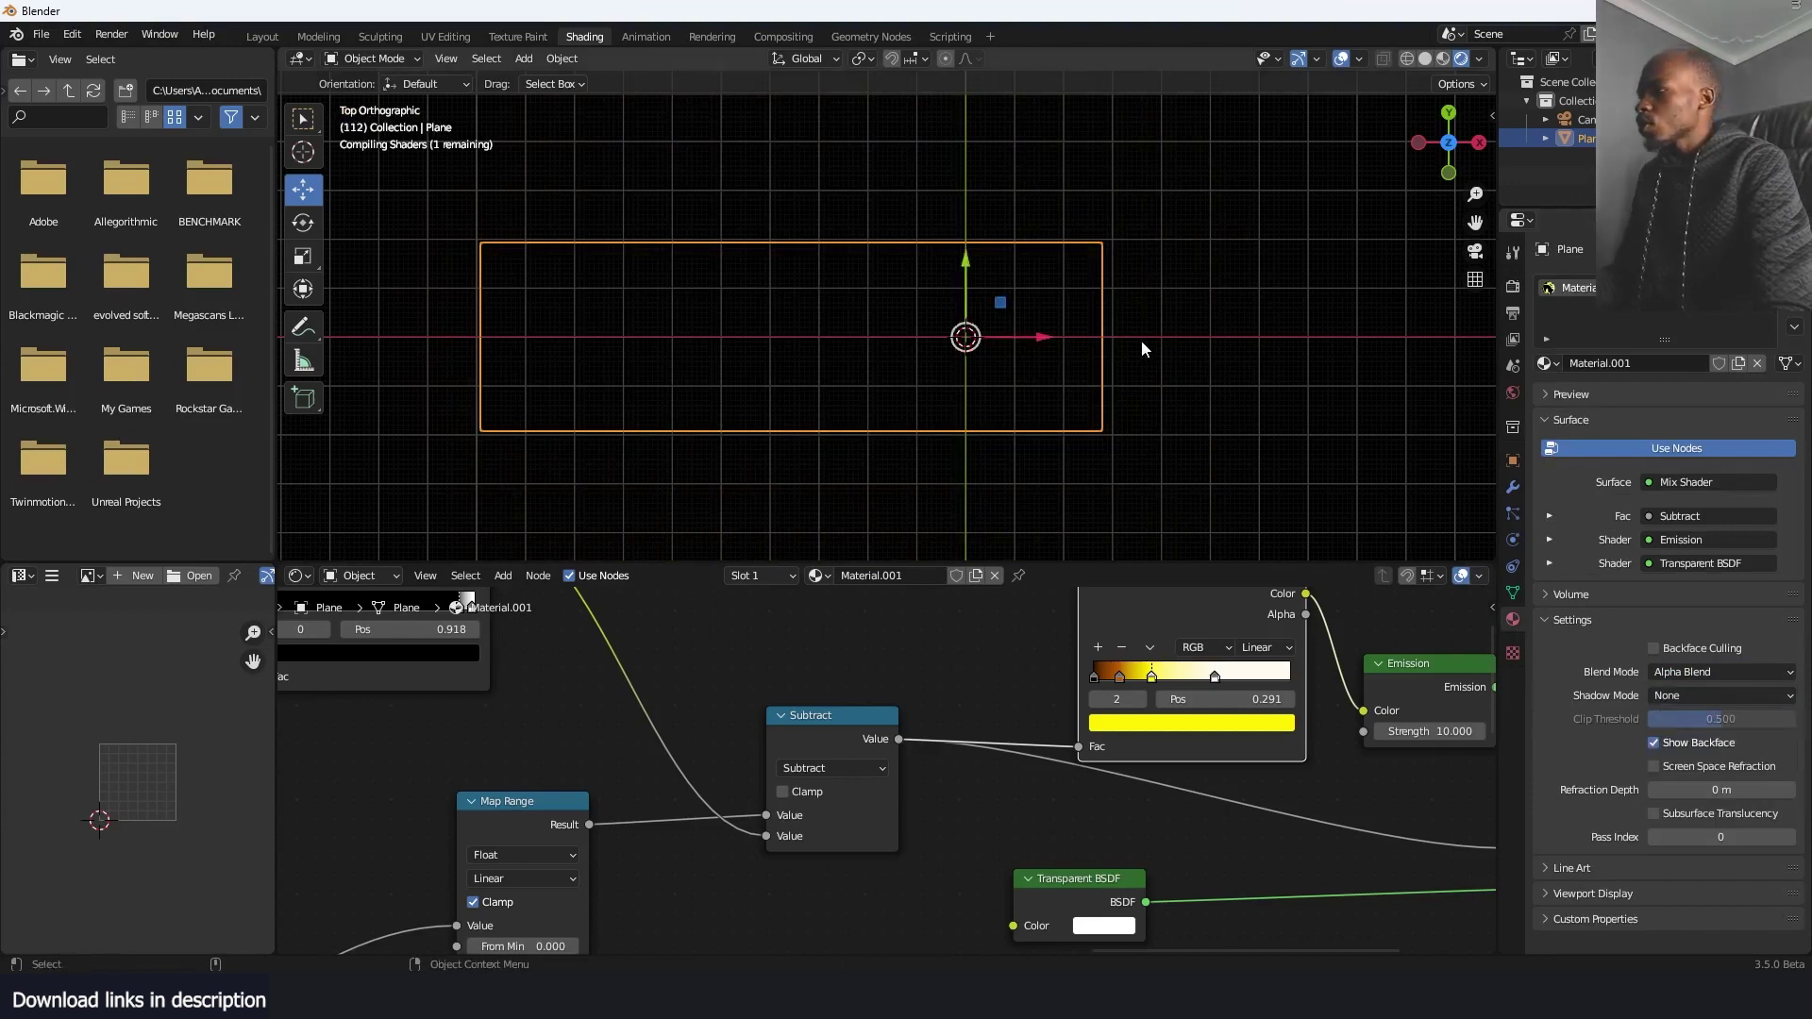
Show the viewport in Material Preview and rewire the Mix Shader with Transparent BSDF as first shader and Emission as second
left_click(1442, 59)
middle_click_drag(1288, 304, 1384, 174)
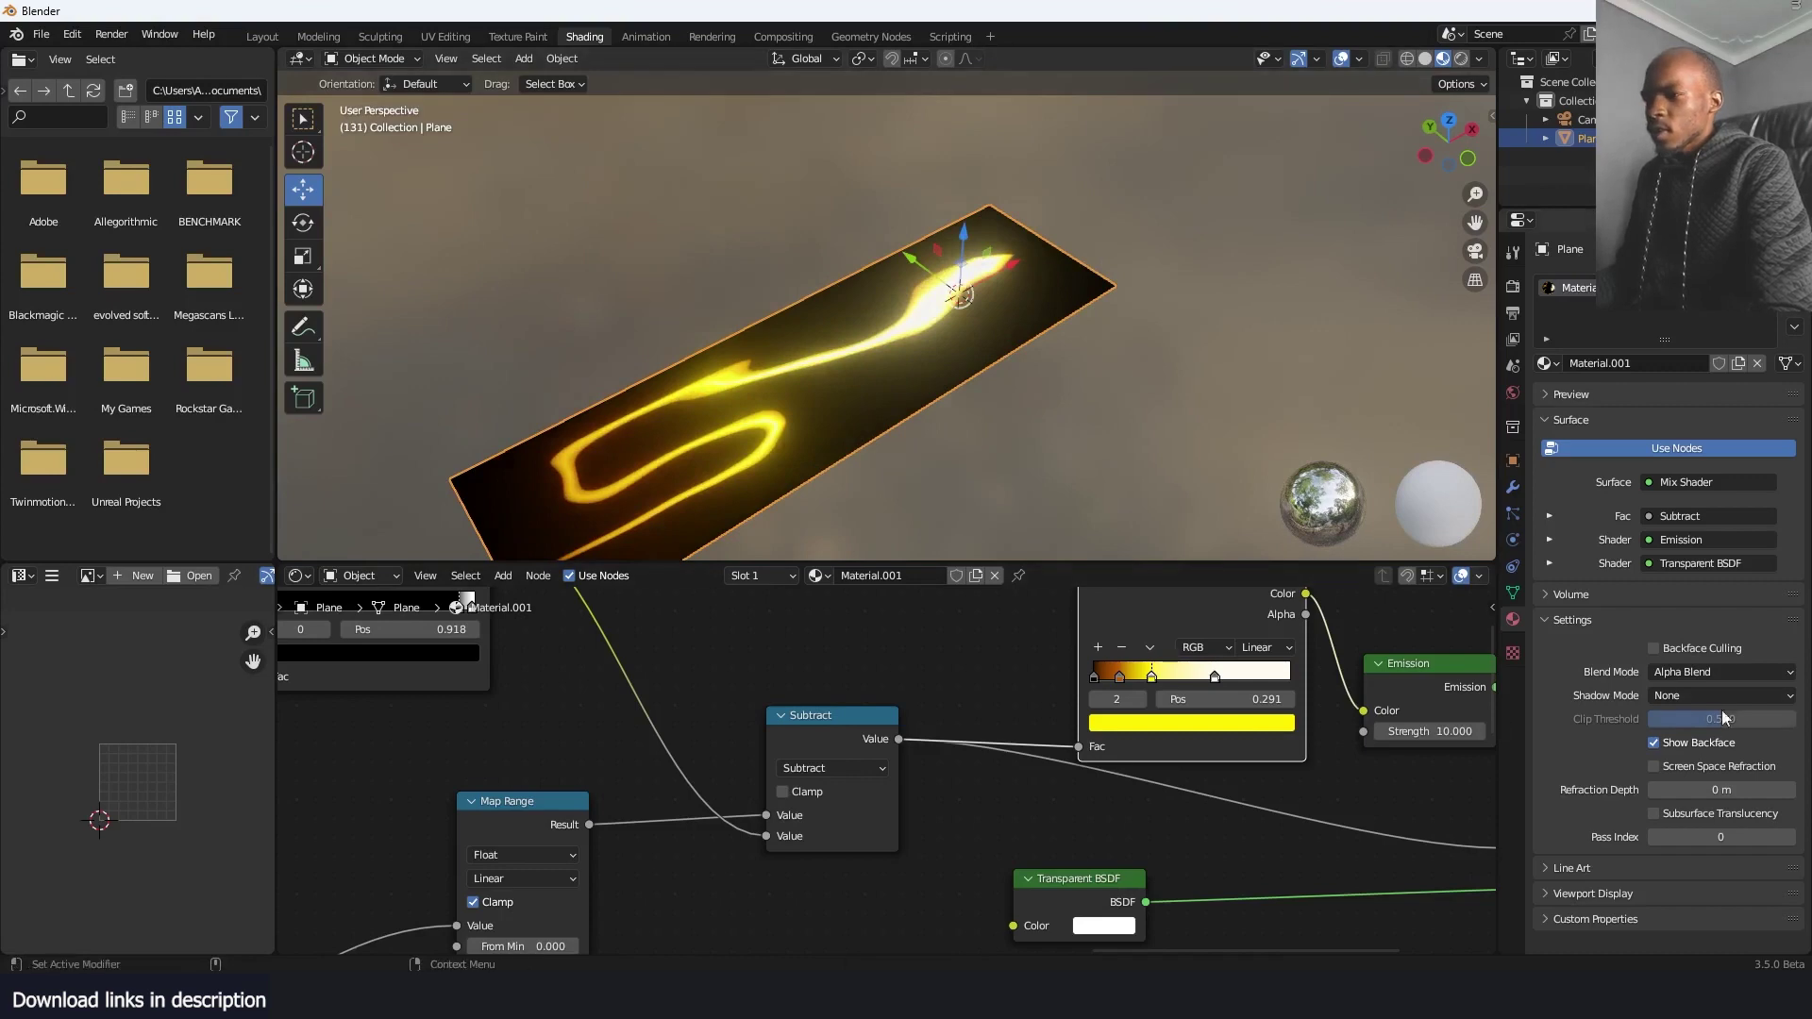
scroll(1355, 752, "down", 11)
middle_click_drag(1196, 732, 1067, 694)
scroll(1067, 694, "up", 10)
left_click_drag(1242, 745, 1204, 783)
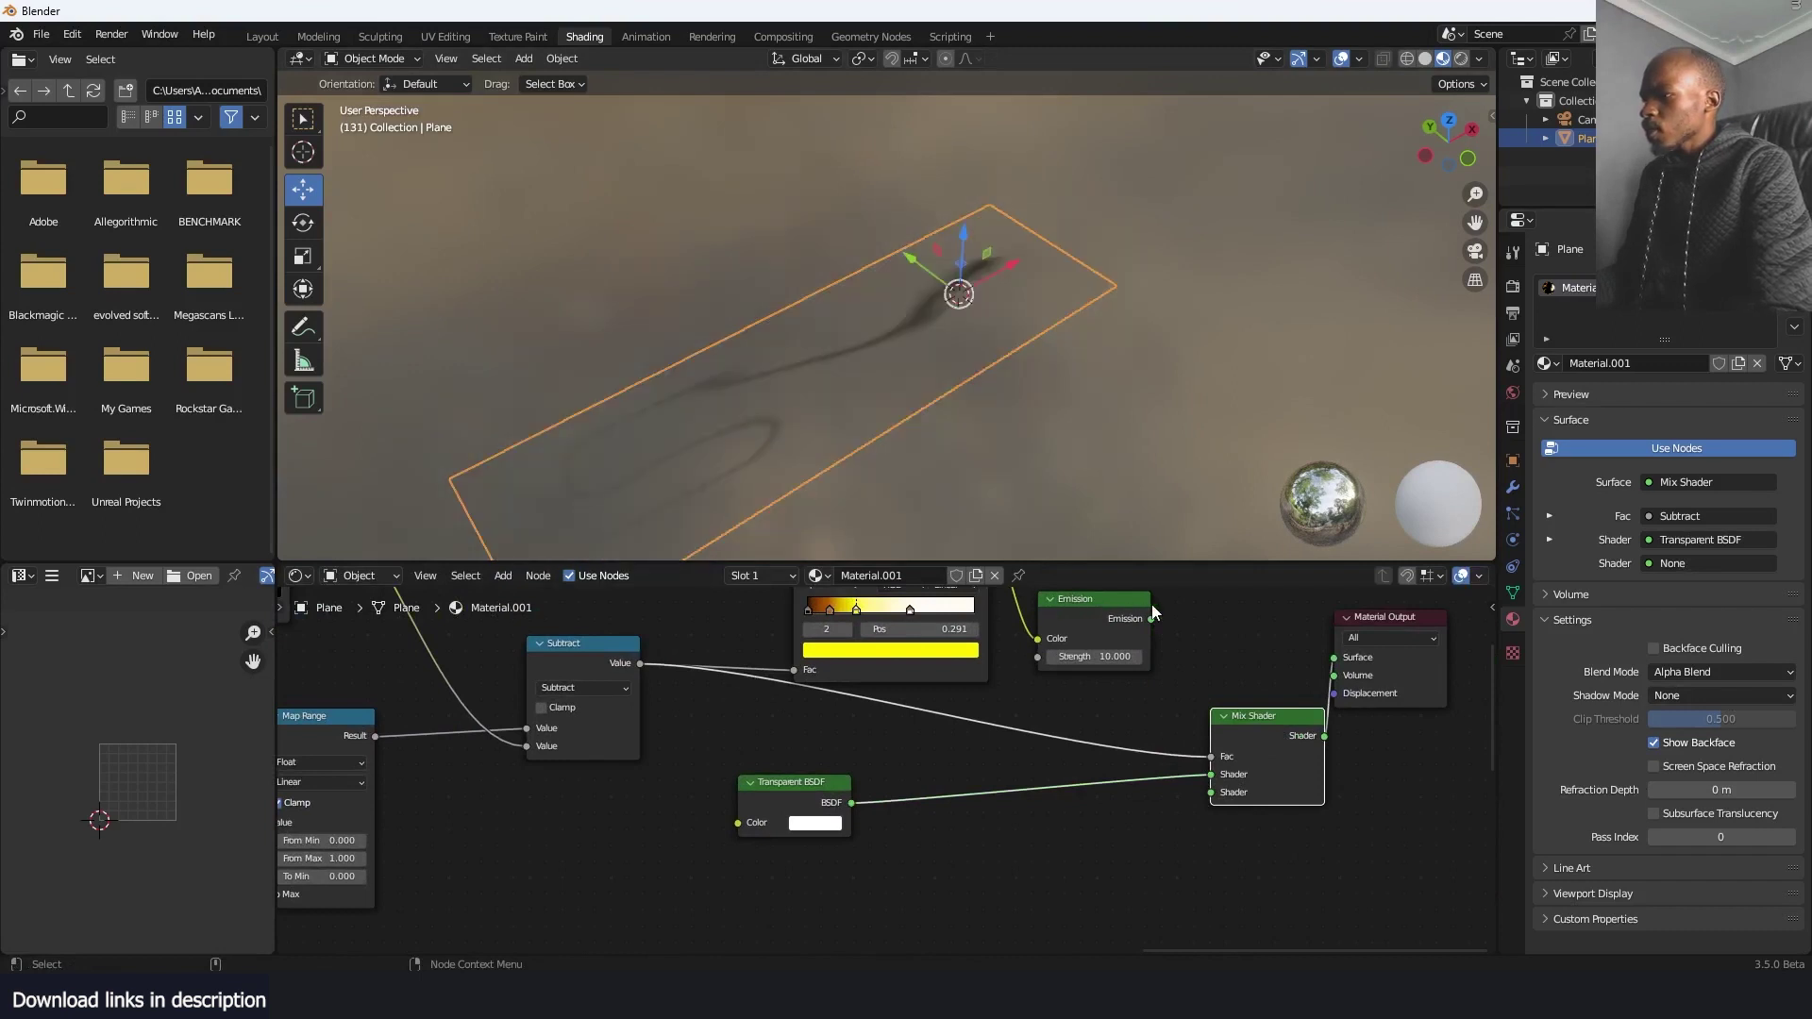
left_click_drag(1212, 801, 1211, 793)
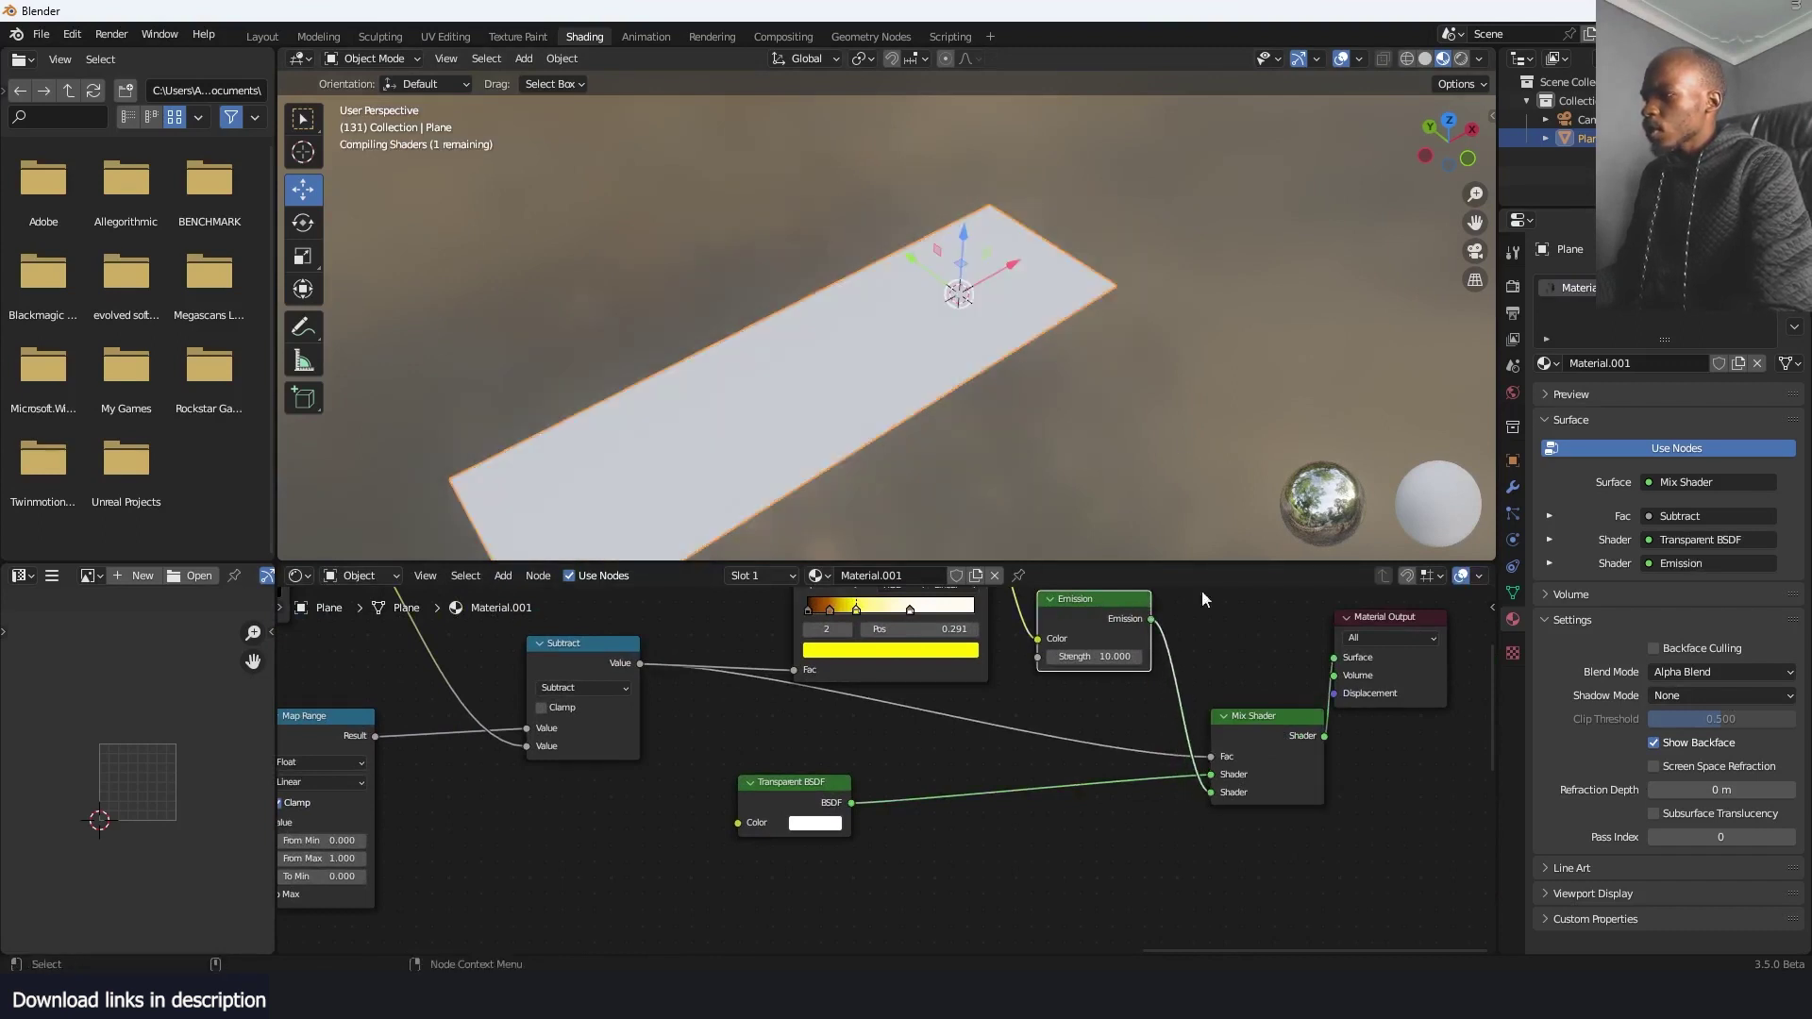
Play the animation and check the transparent beam on the plane from a different angle
key("space")
middle_click_drag(1117, 309, 1024, 355)
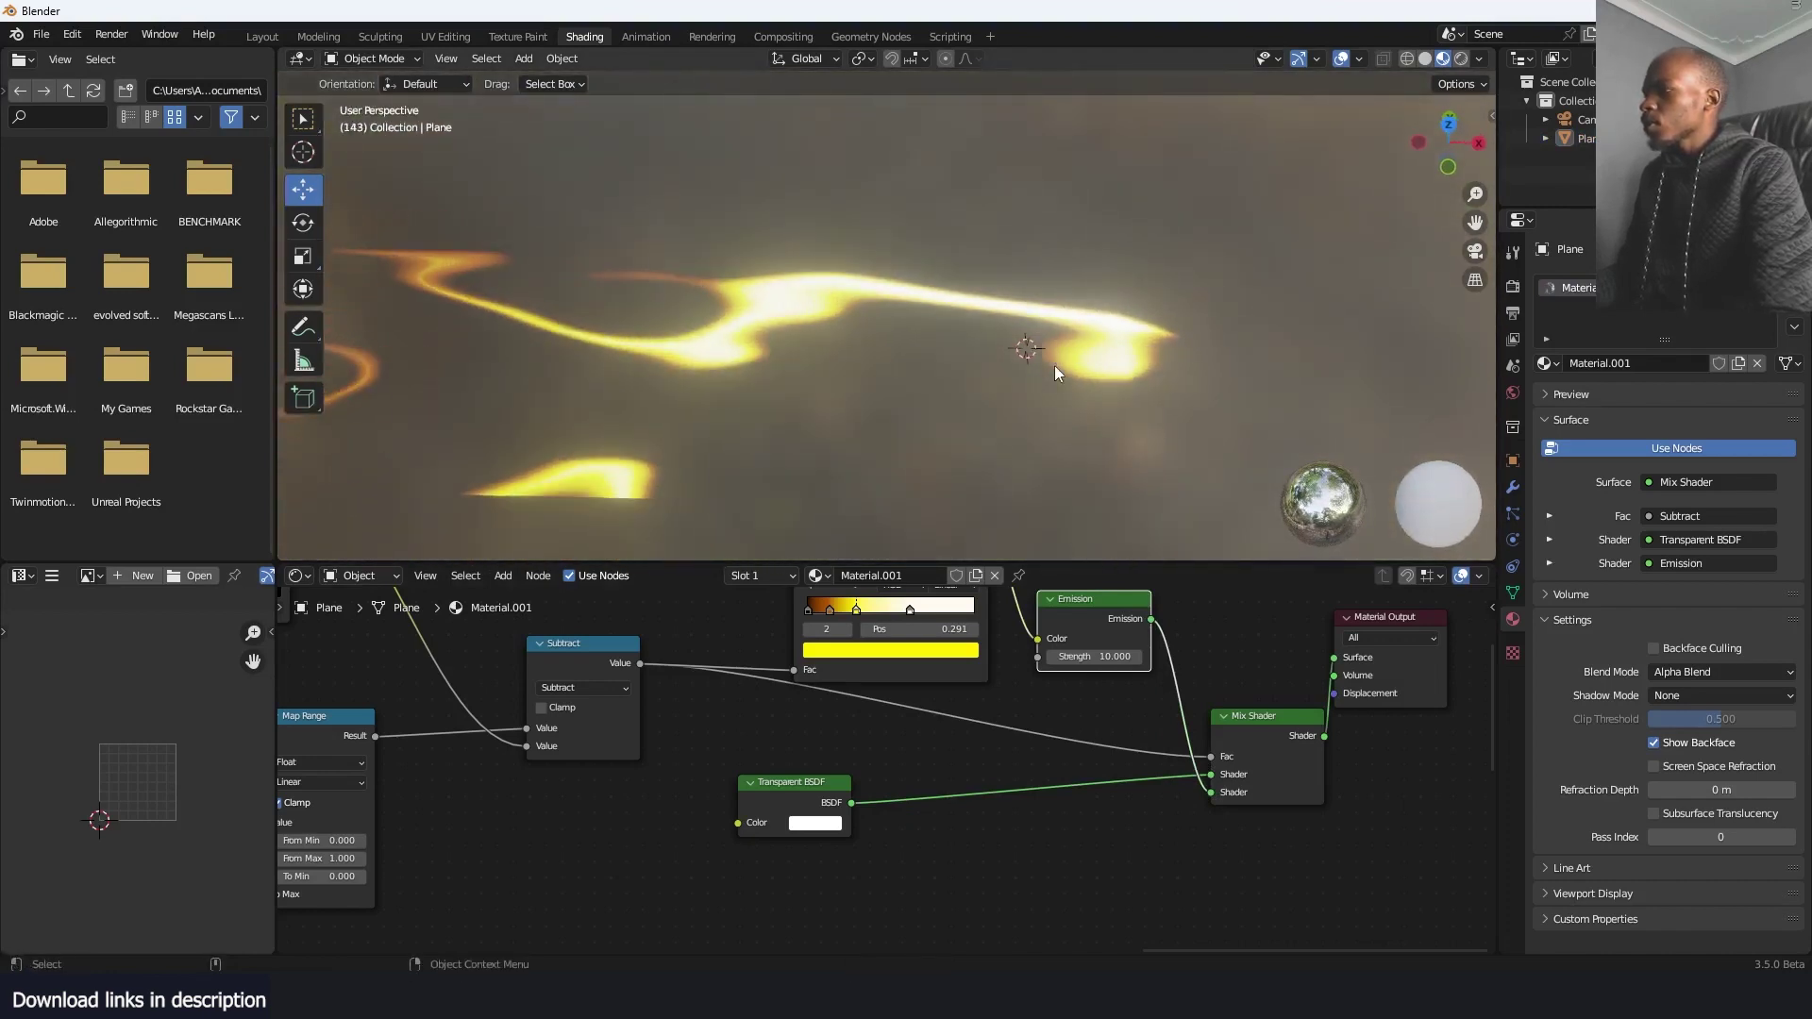
key("space")
left_click(1067, 365)
key("Tab")
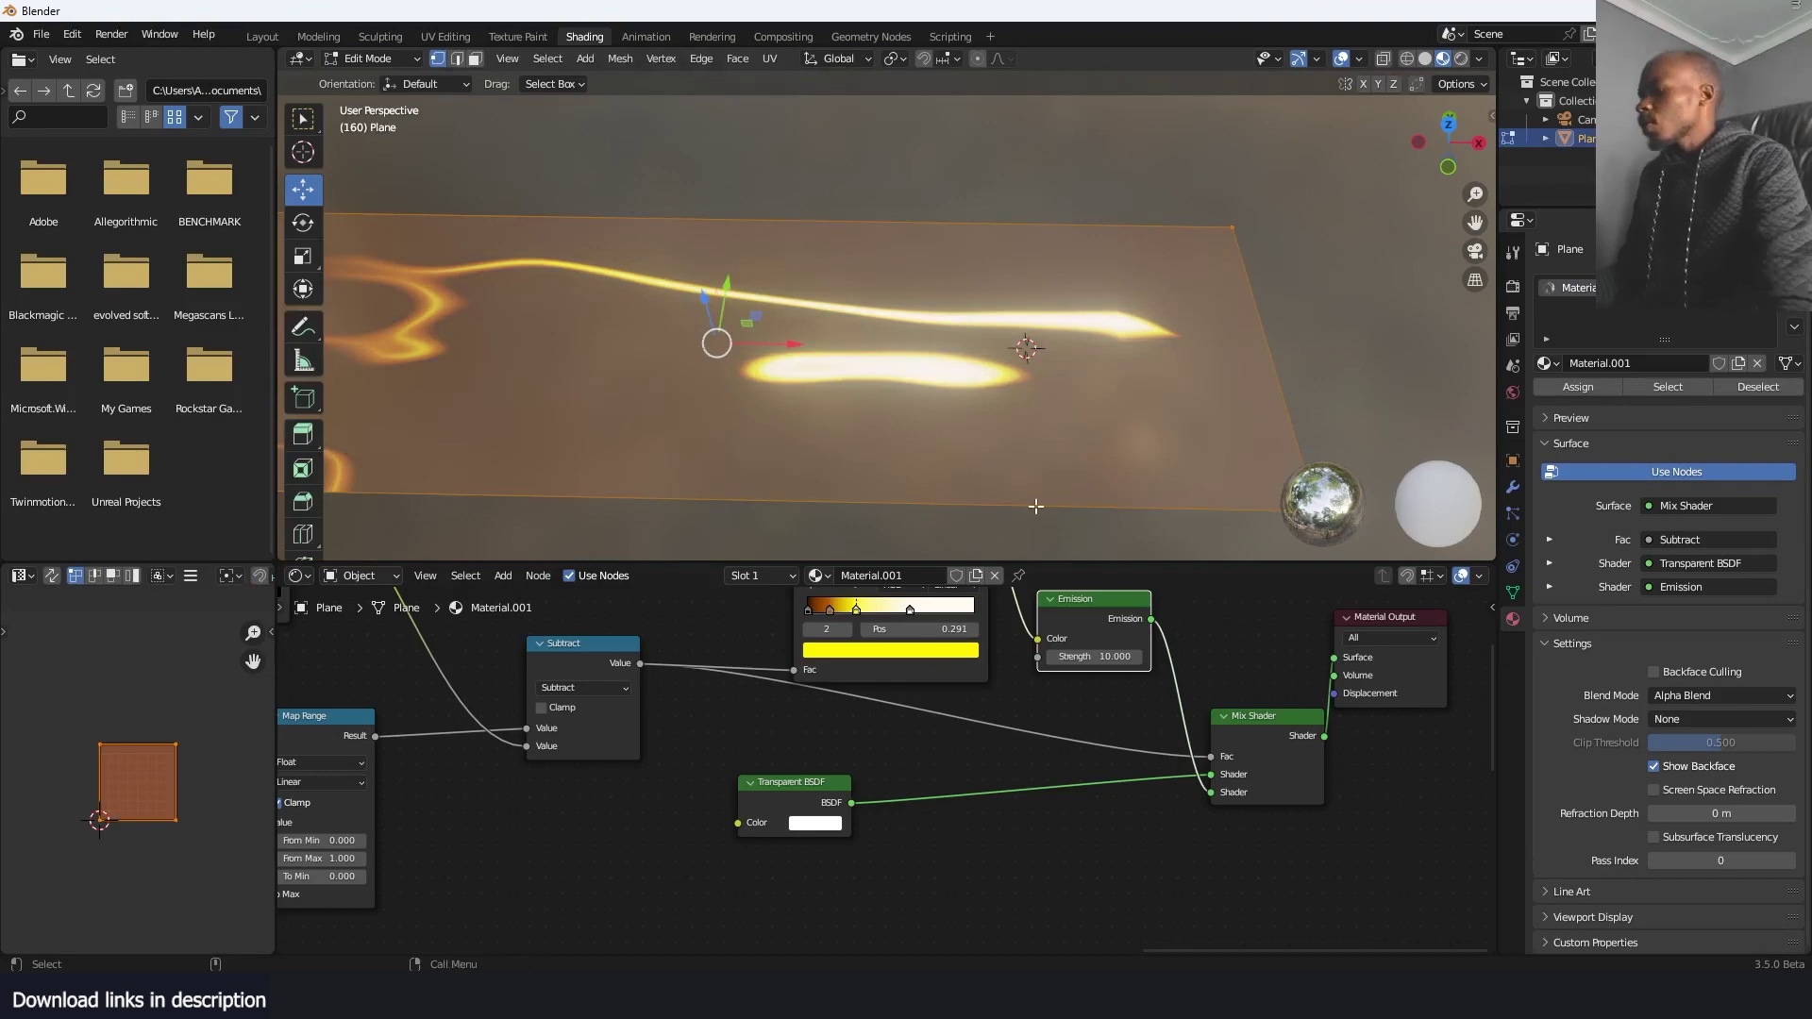
Switch to VLC media player and review the reference shader video from its beginning
key("alt+Tab")
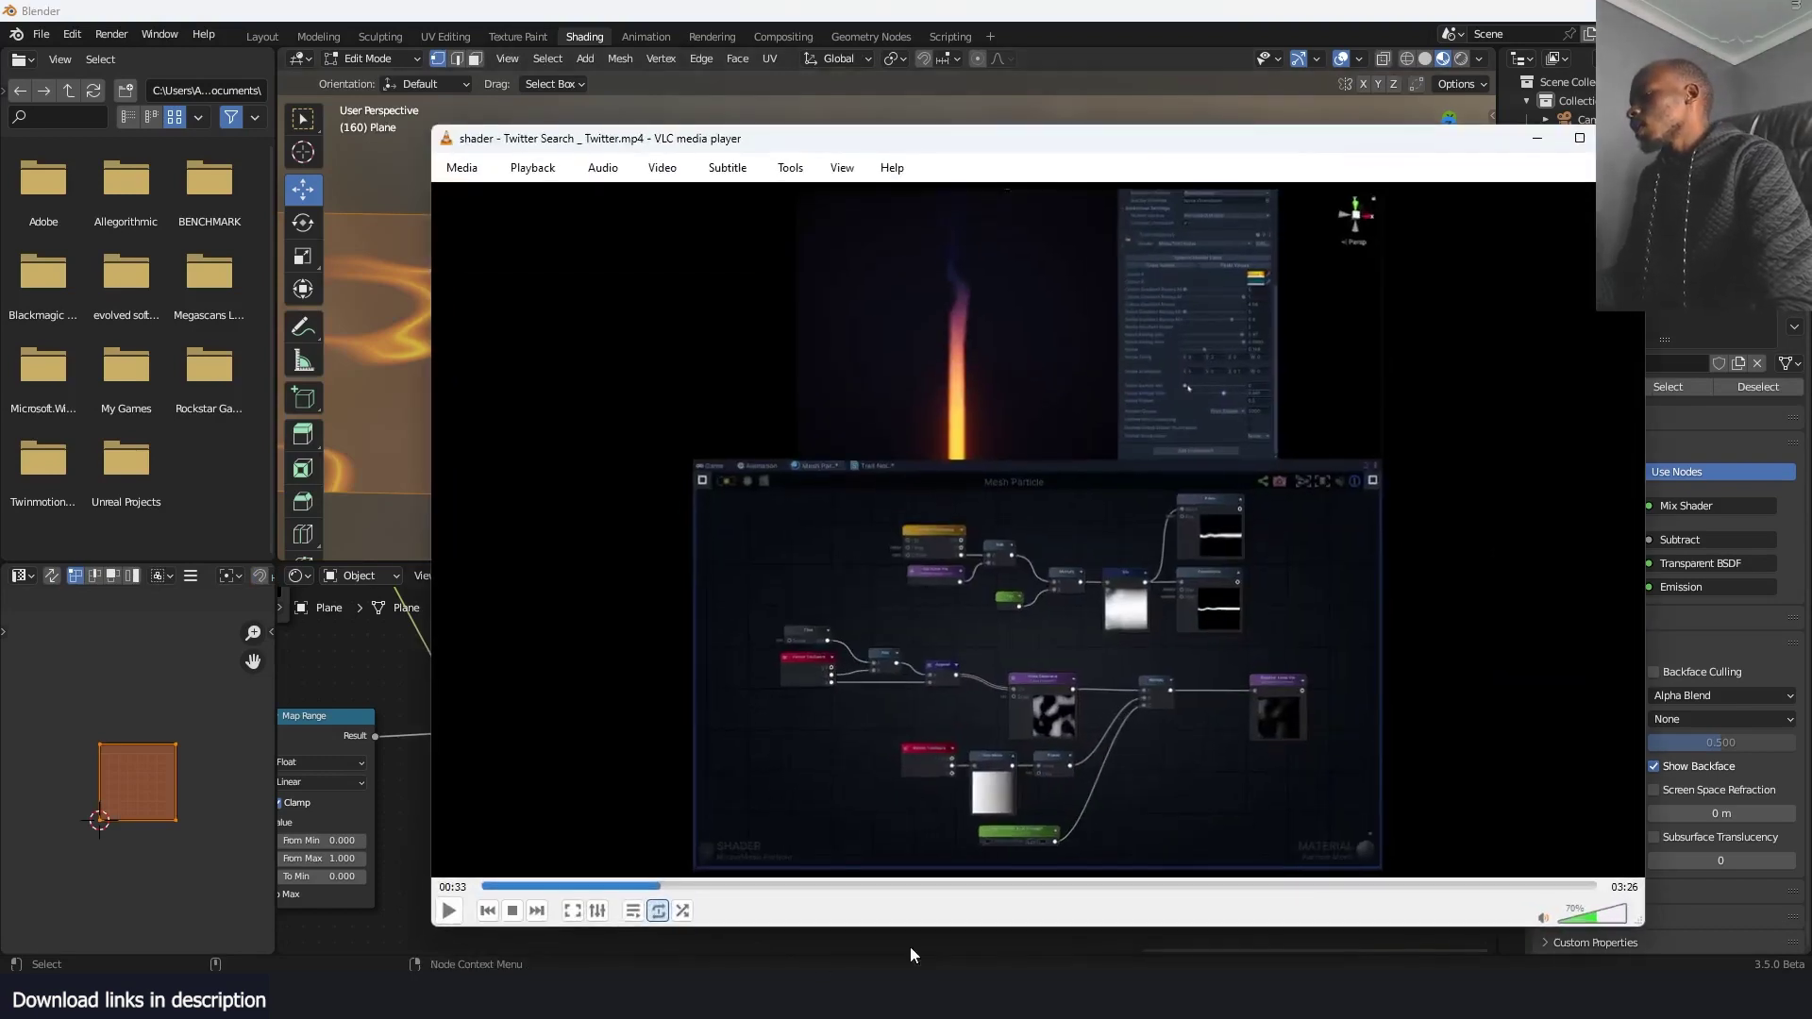
key("space")
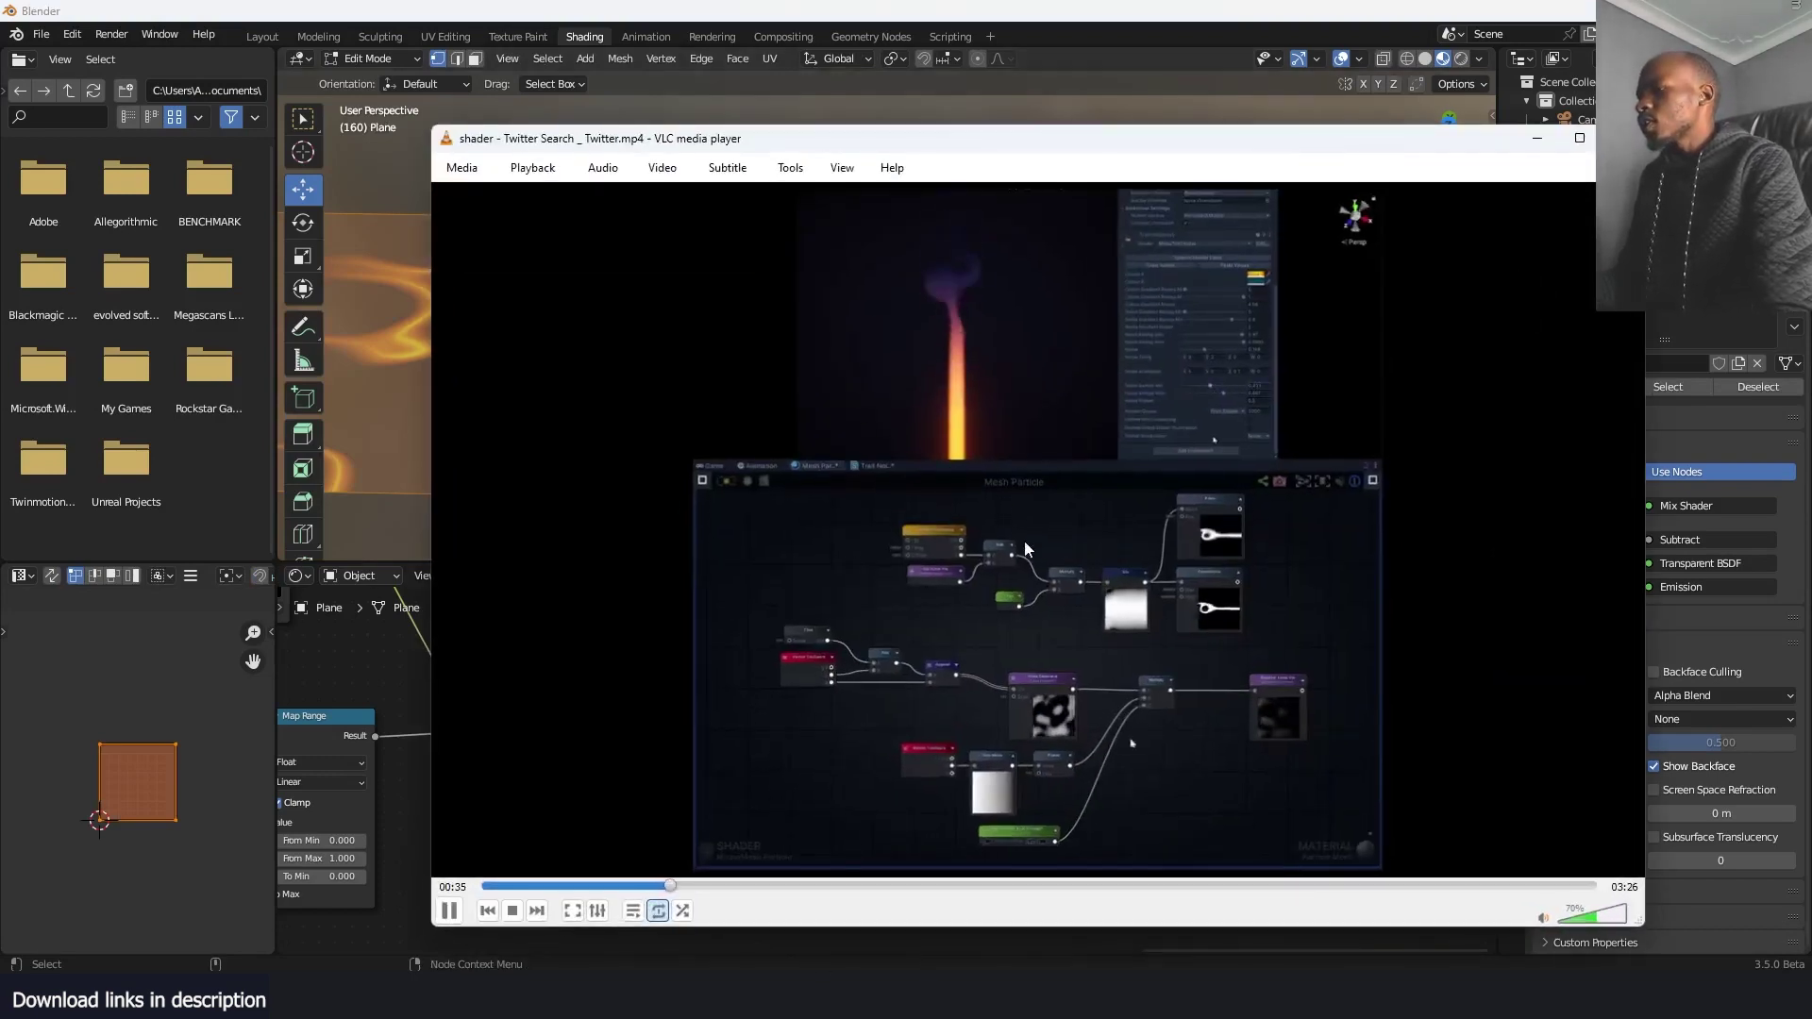
left_click(483, 887)
left_click(1071, 328)
left_click(394, 660)
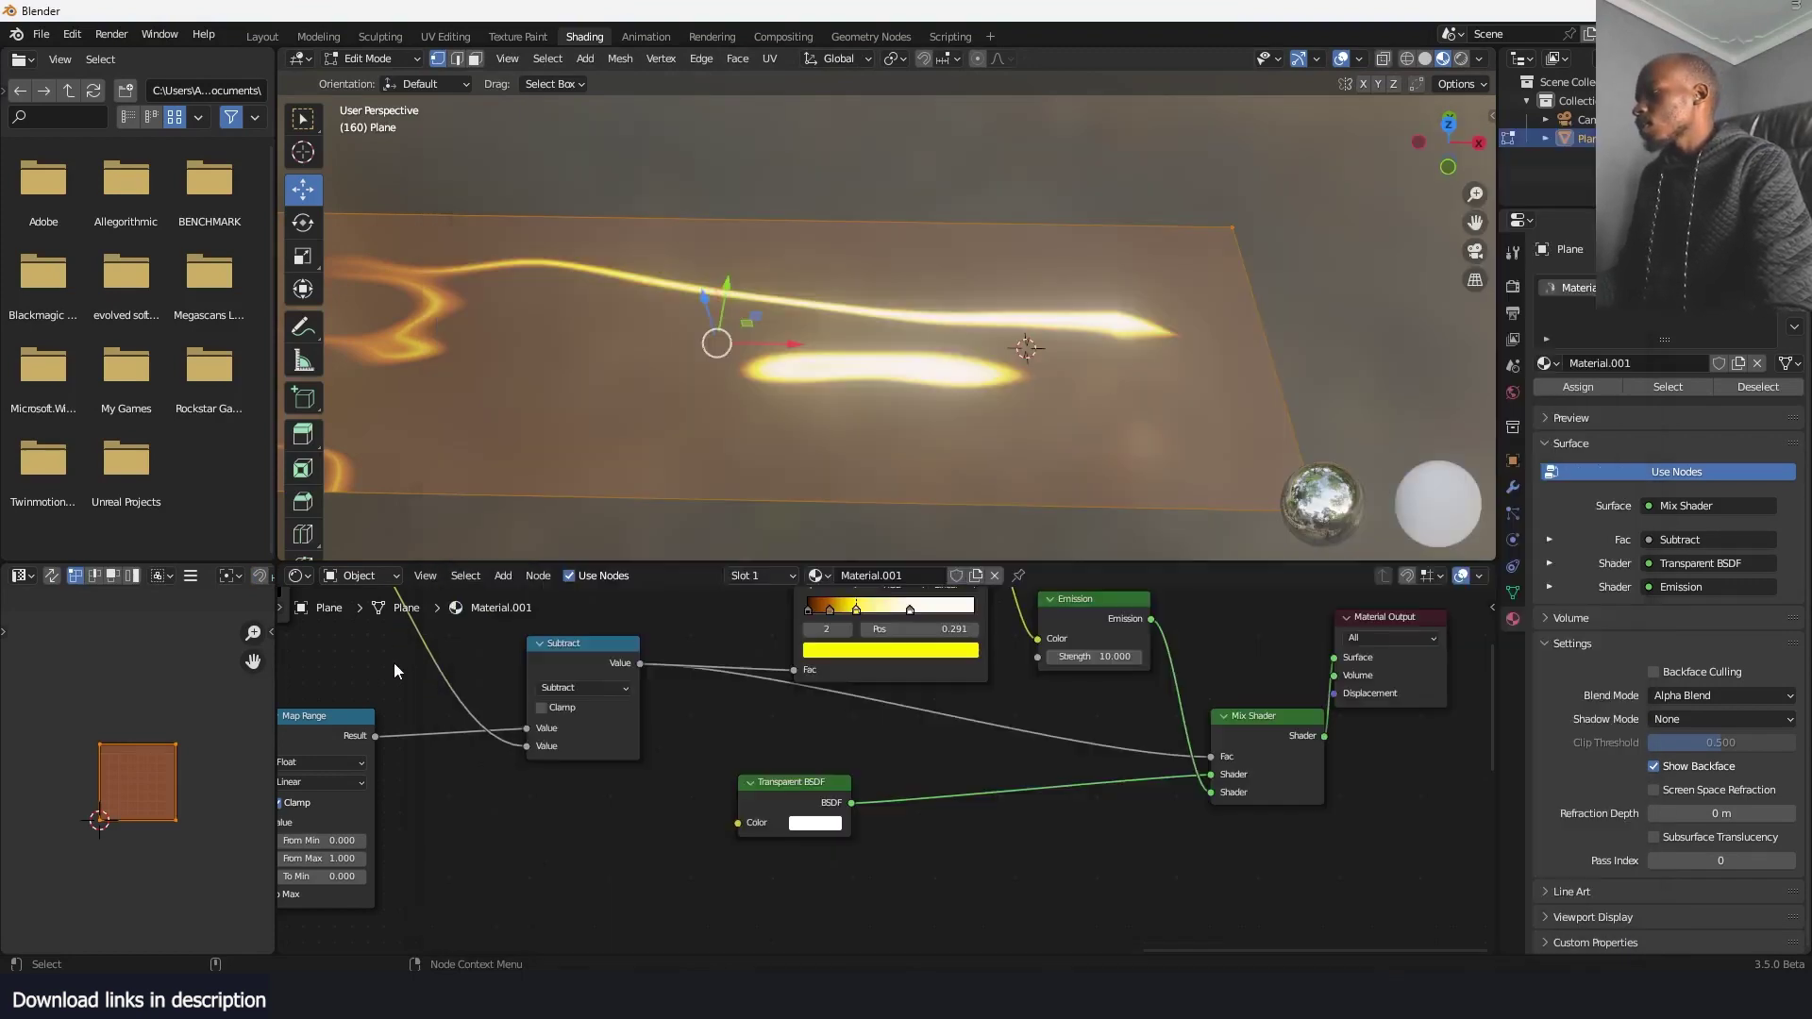
Shift the fiery ramp's orange and yellow stops toward the white end and set the black stop to 0.214
scroll(1031, 194, "down", 1)
key("Tab")
middle_click_drag(953, 679, 931, 791, "ctrl")
scroll(932, 792, "up", 5)
left_click_drag(795, 727, 870, 725)
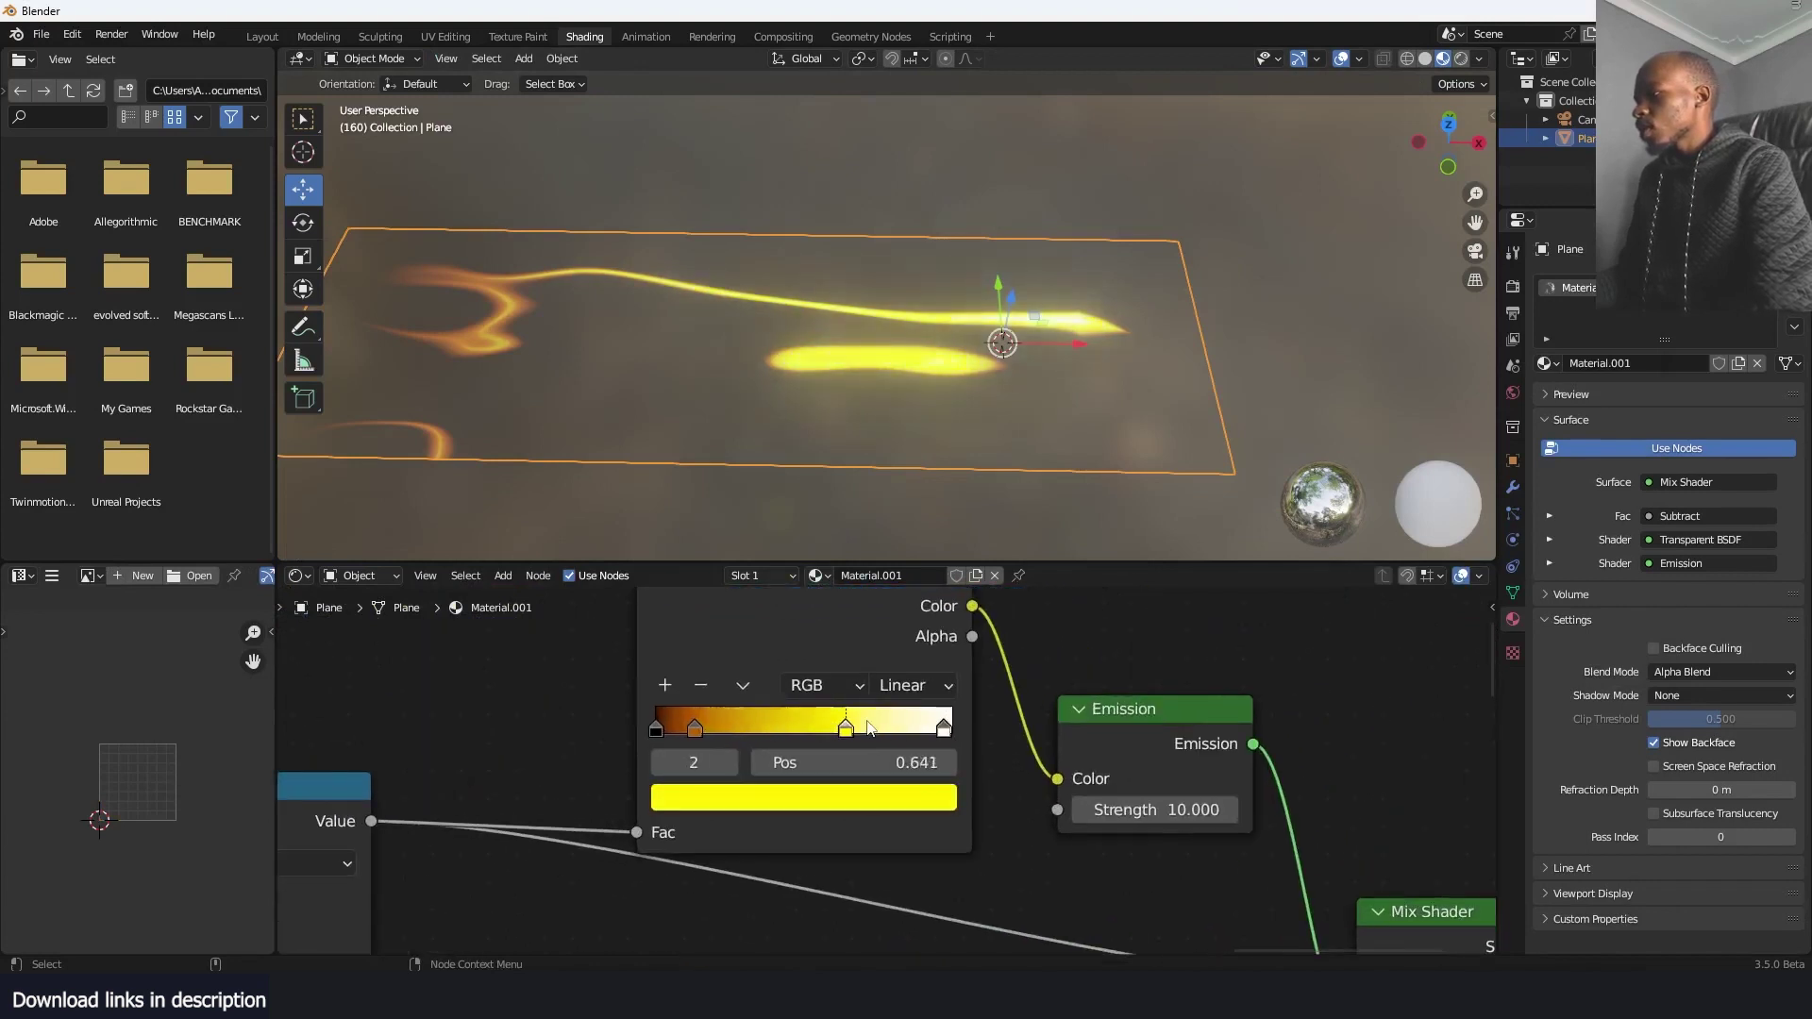
mouse_move(731, 723)
left_mouse_down()
mouse_move(807, 726)
mouse_move(713, 717)
mouse_move(732, 719)
left_mouse_up()
Play back the beam animation, and move the ramp's orange stop to 0.505 and the yellow stop closer to white
middle_click_drag(687, 454, 951, 421, "shift")
key("space")
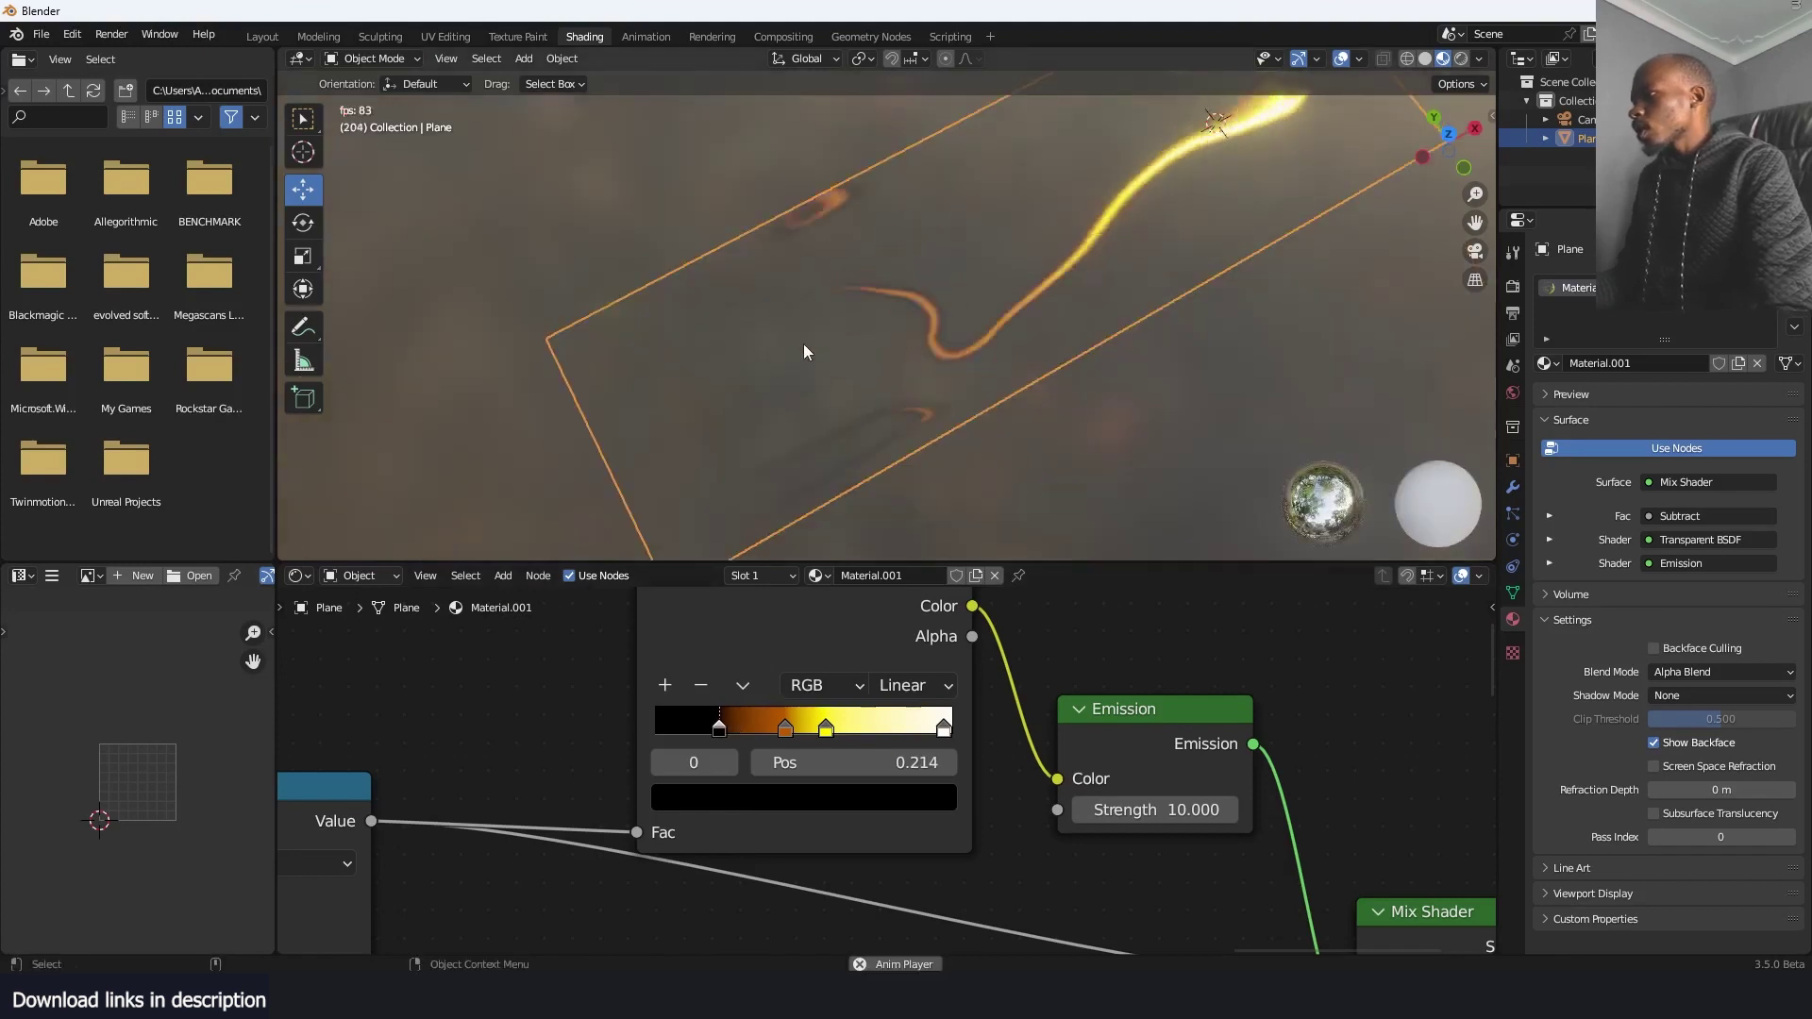
middle_click_drag(802, 345, 859, 309)
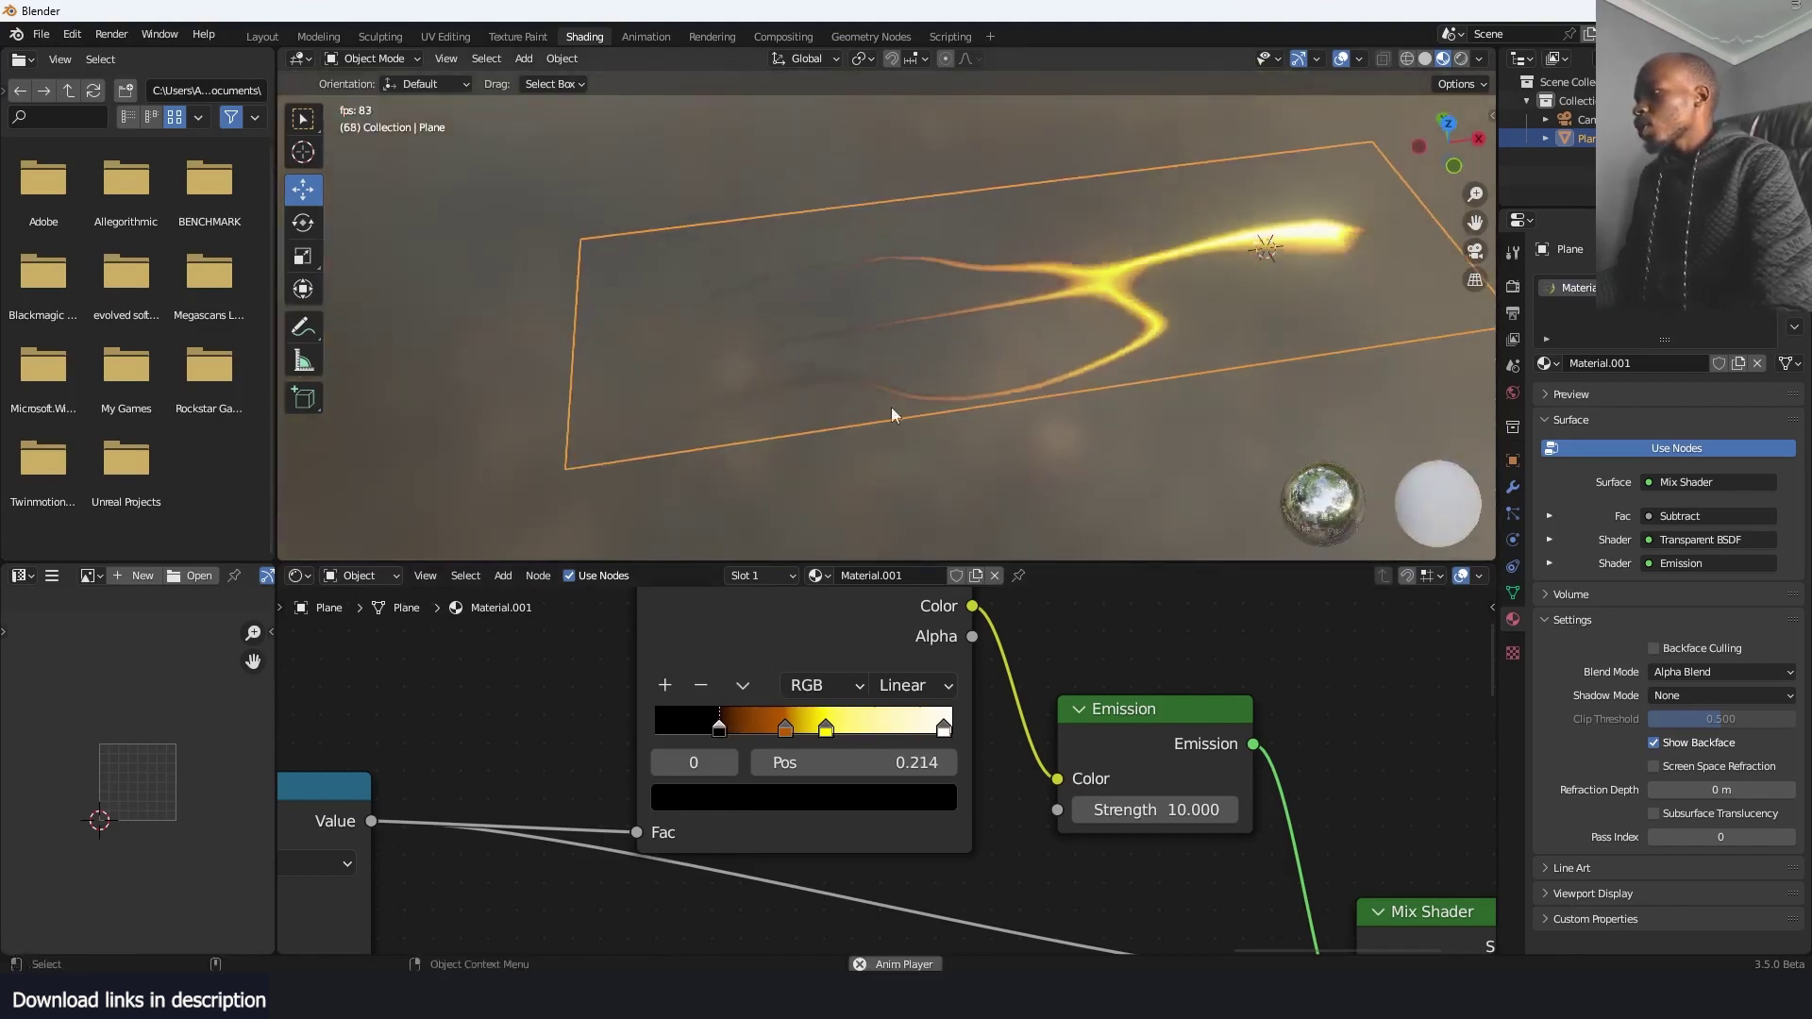
key("space")
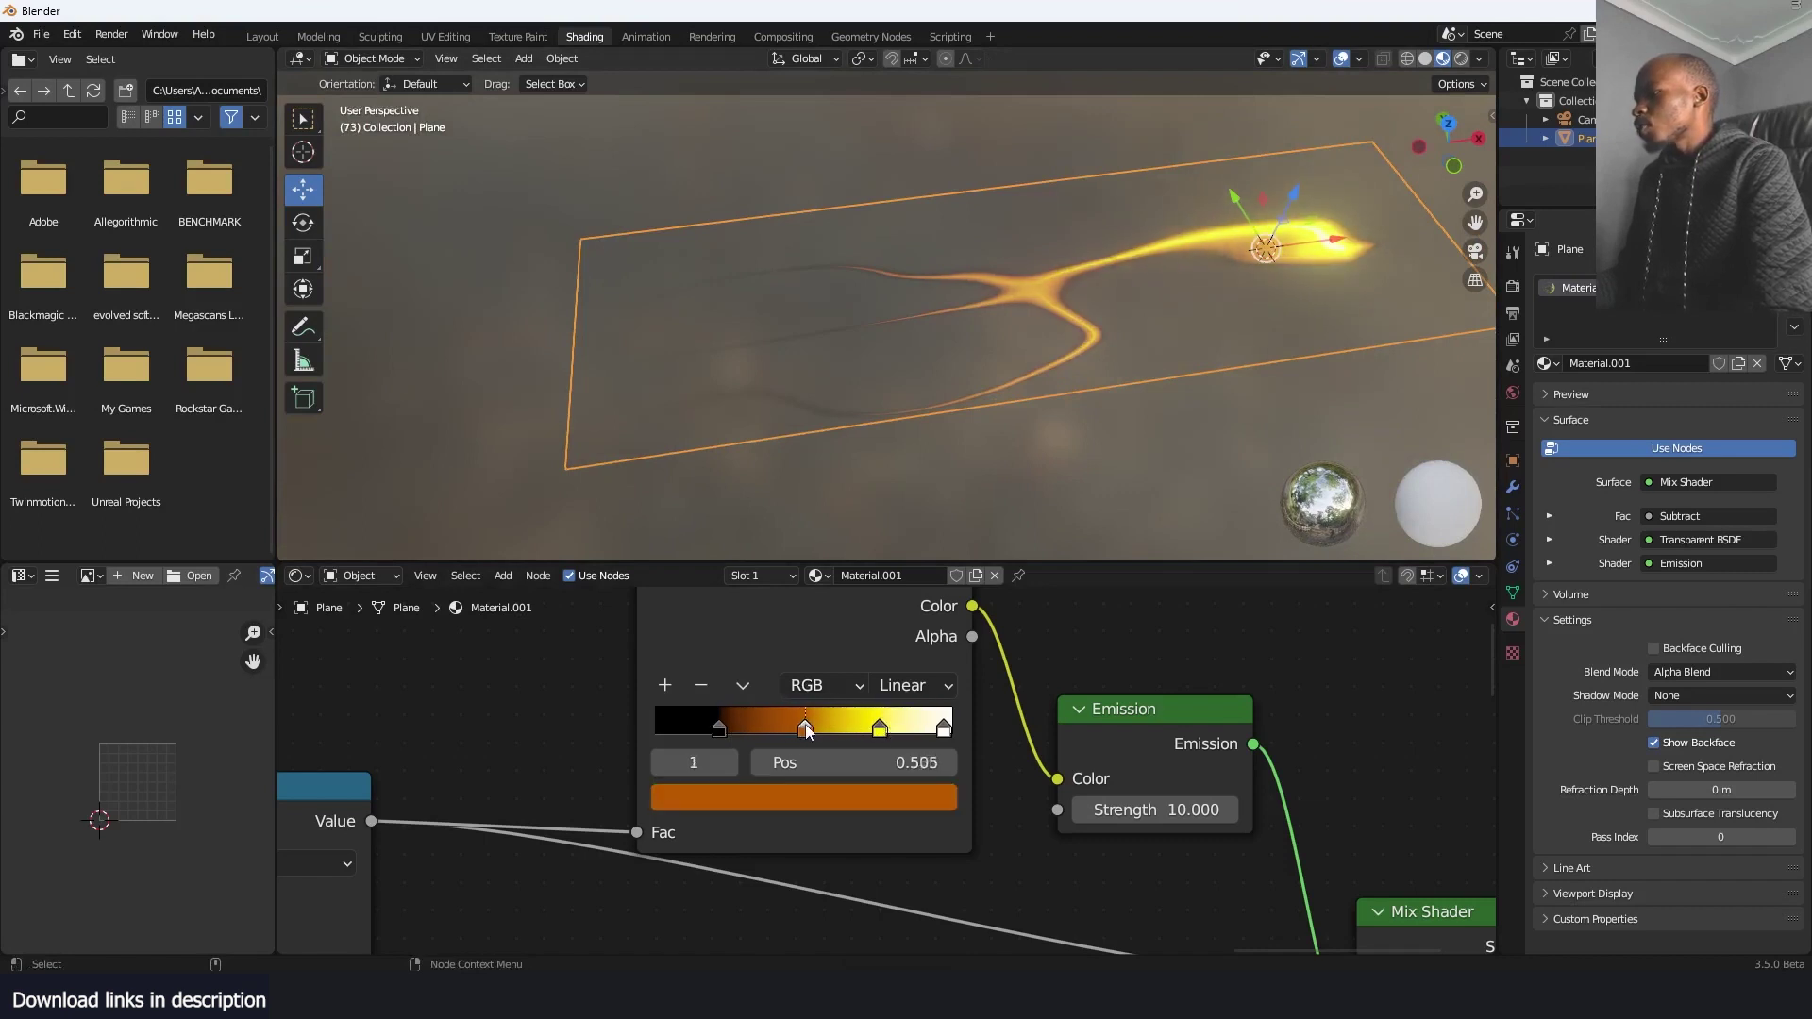
left_click(946, 421)
mouse_move(948, 417)
middle_mouse_down()
mouse_move(828, 436)
mouse_move(831, 404)
mouse_move(930, 420)
middle_mouse_up()
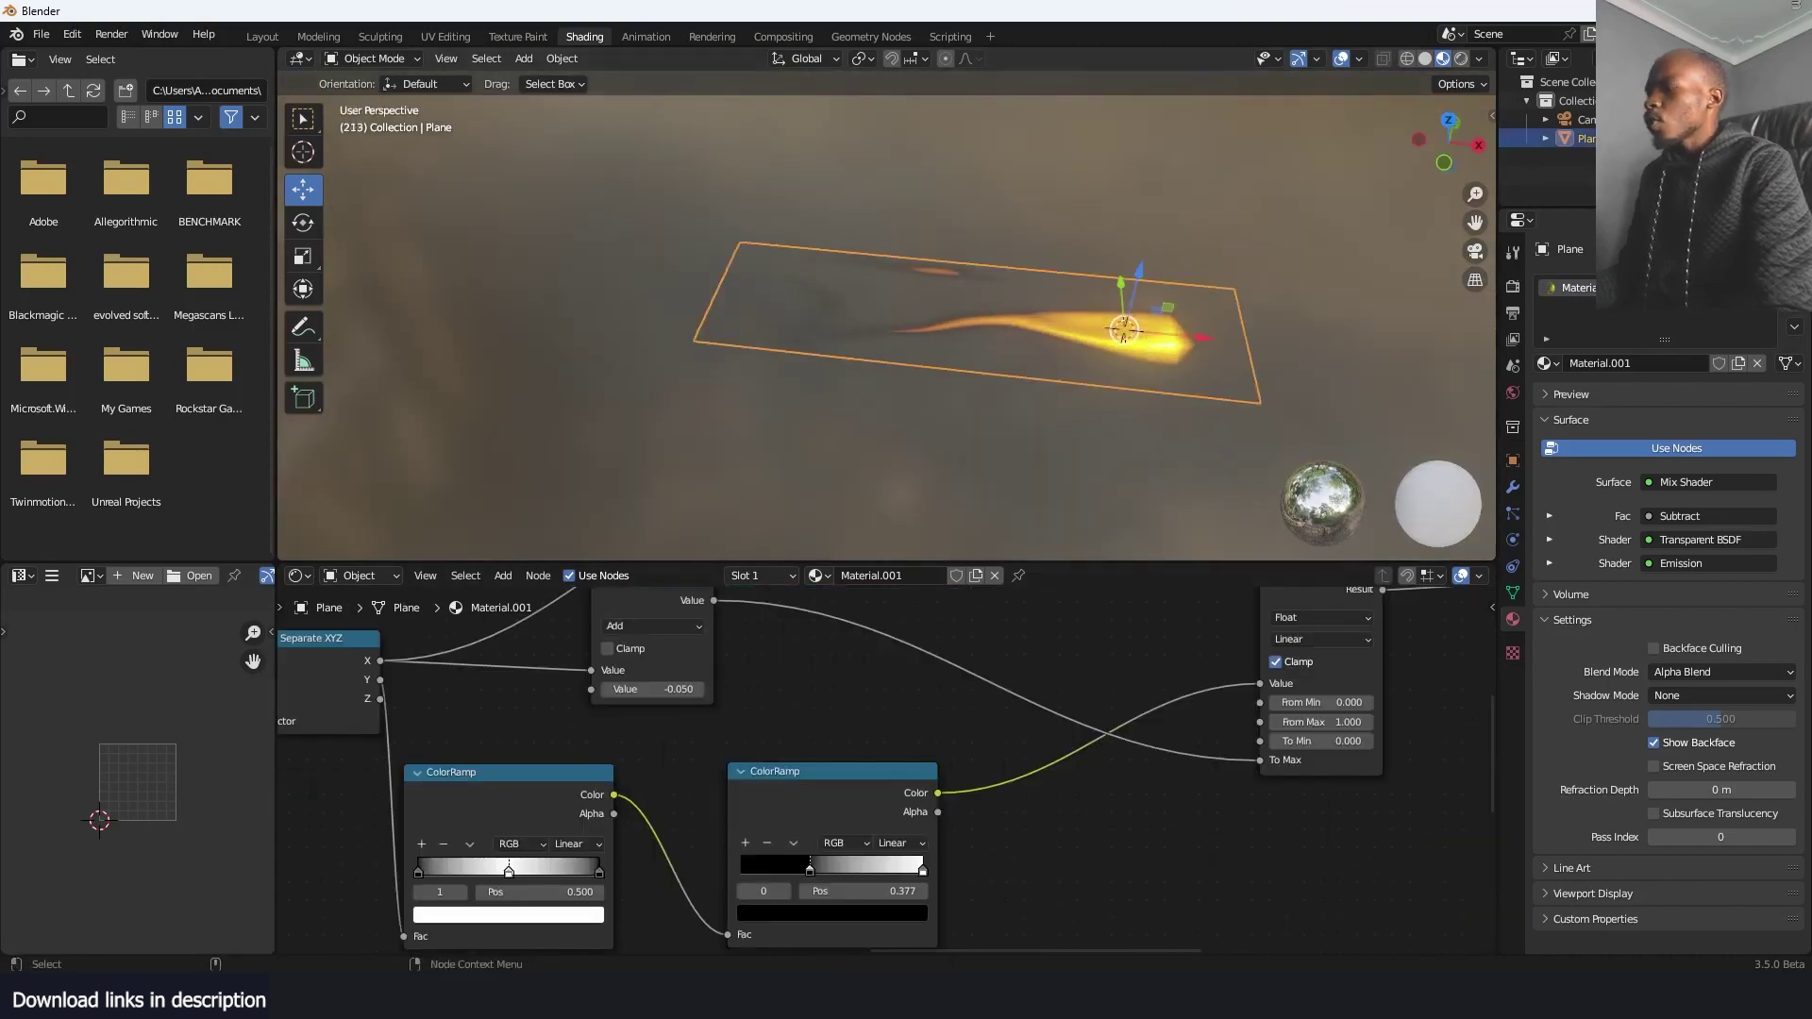
Switch to VLC media player and examine the curved flame ring in the reference video
key("alt+Tab")
key("space")
key("space")
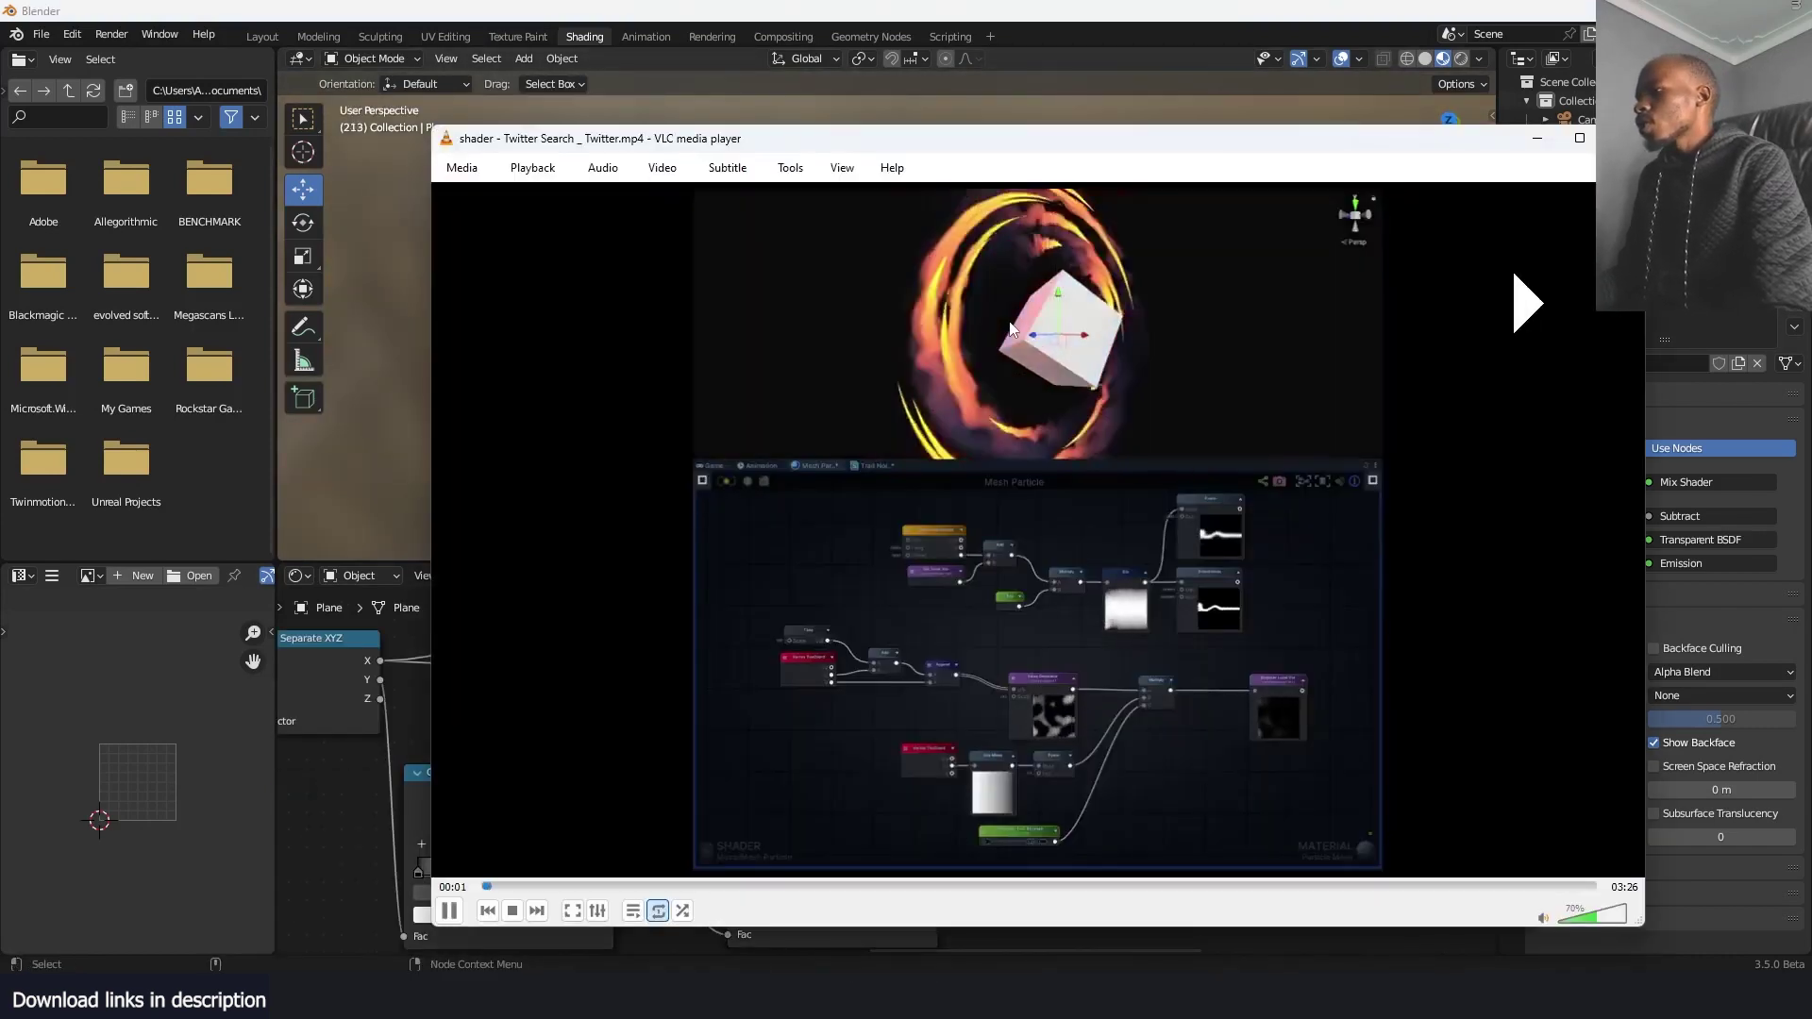
Subdivide the plane with several loop cuts from the top view
key("KP_7")
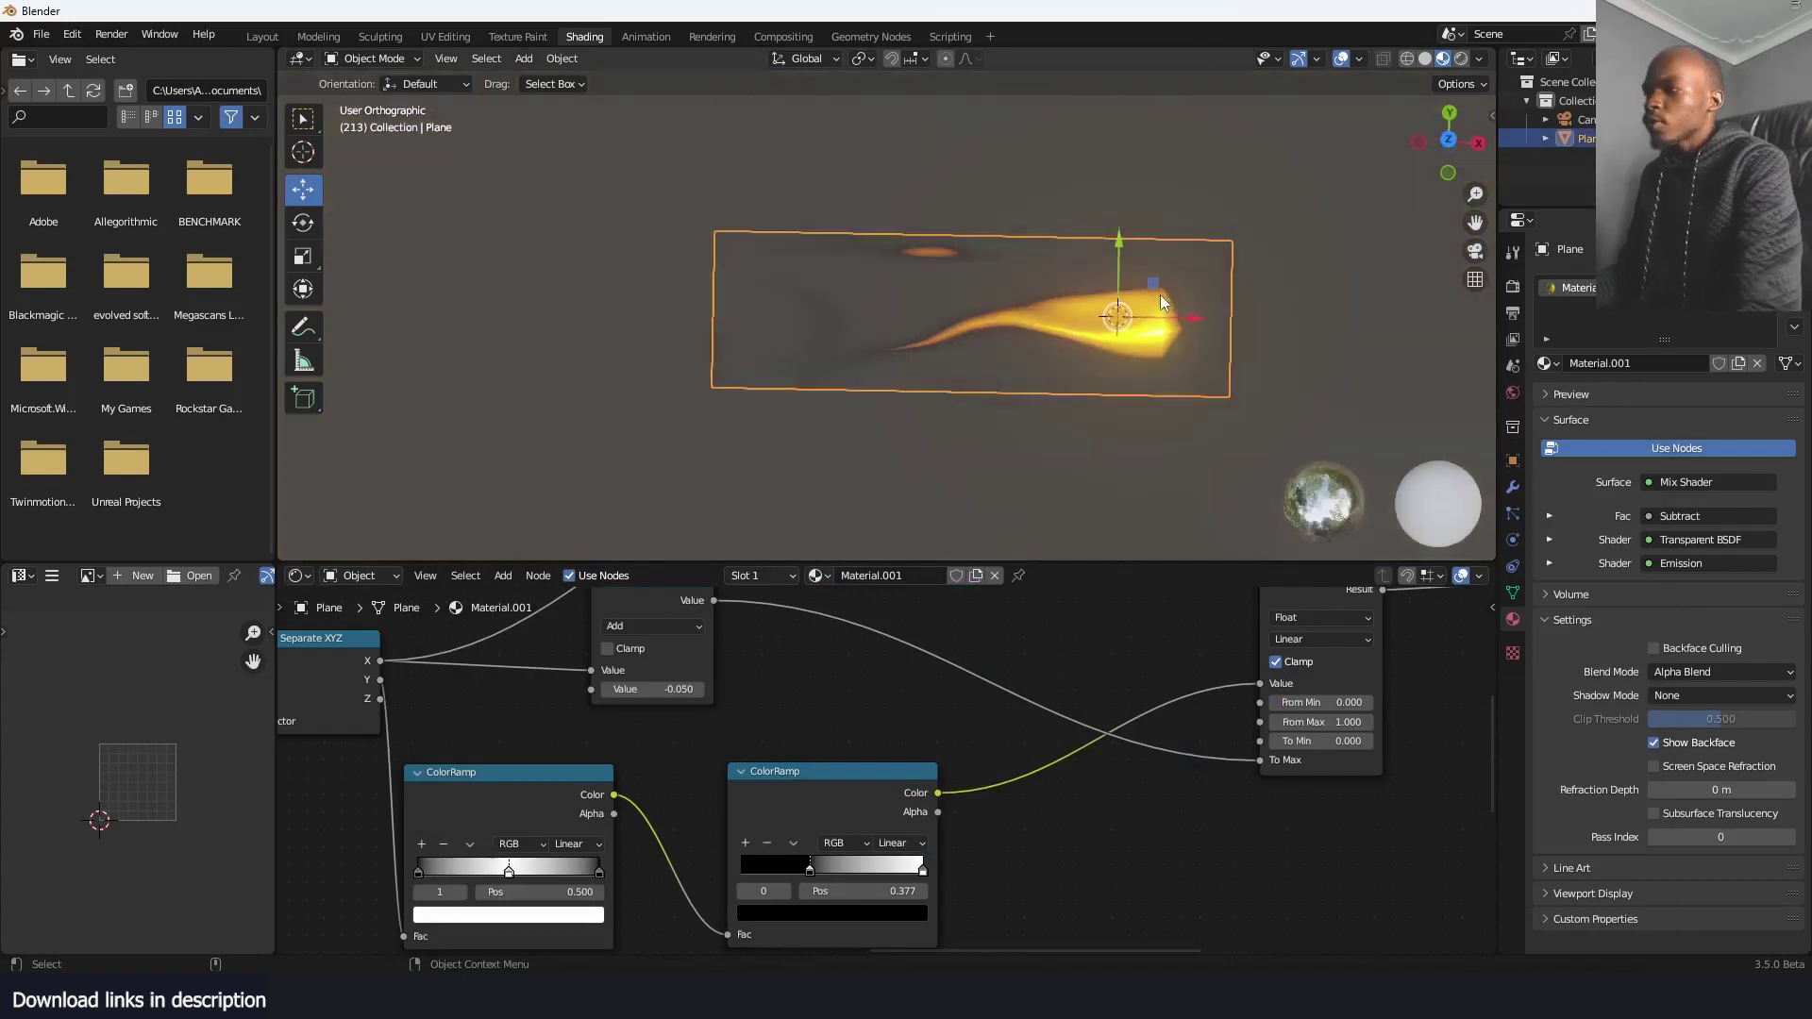
key("Tab")
key("ctrl+r")
scroll(1013, 264, "up", 6)
left_click(1013, 263)
key("Tab")
Add a Bezier circle and scale it up to surround most of the beam plane
left_click(1513, 488)
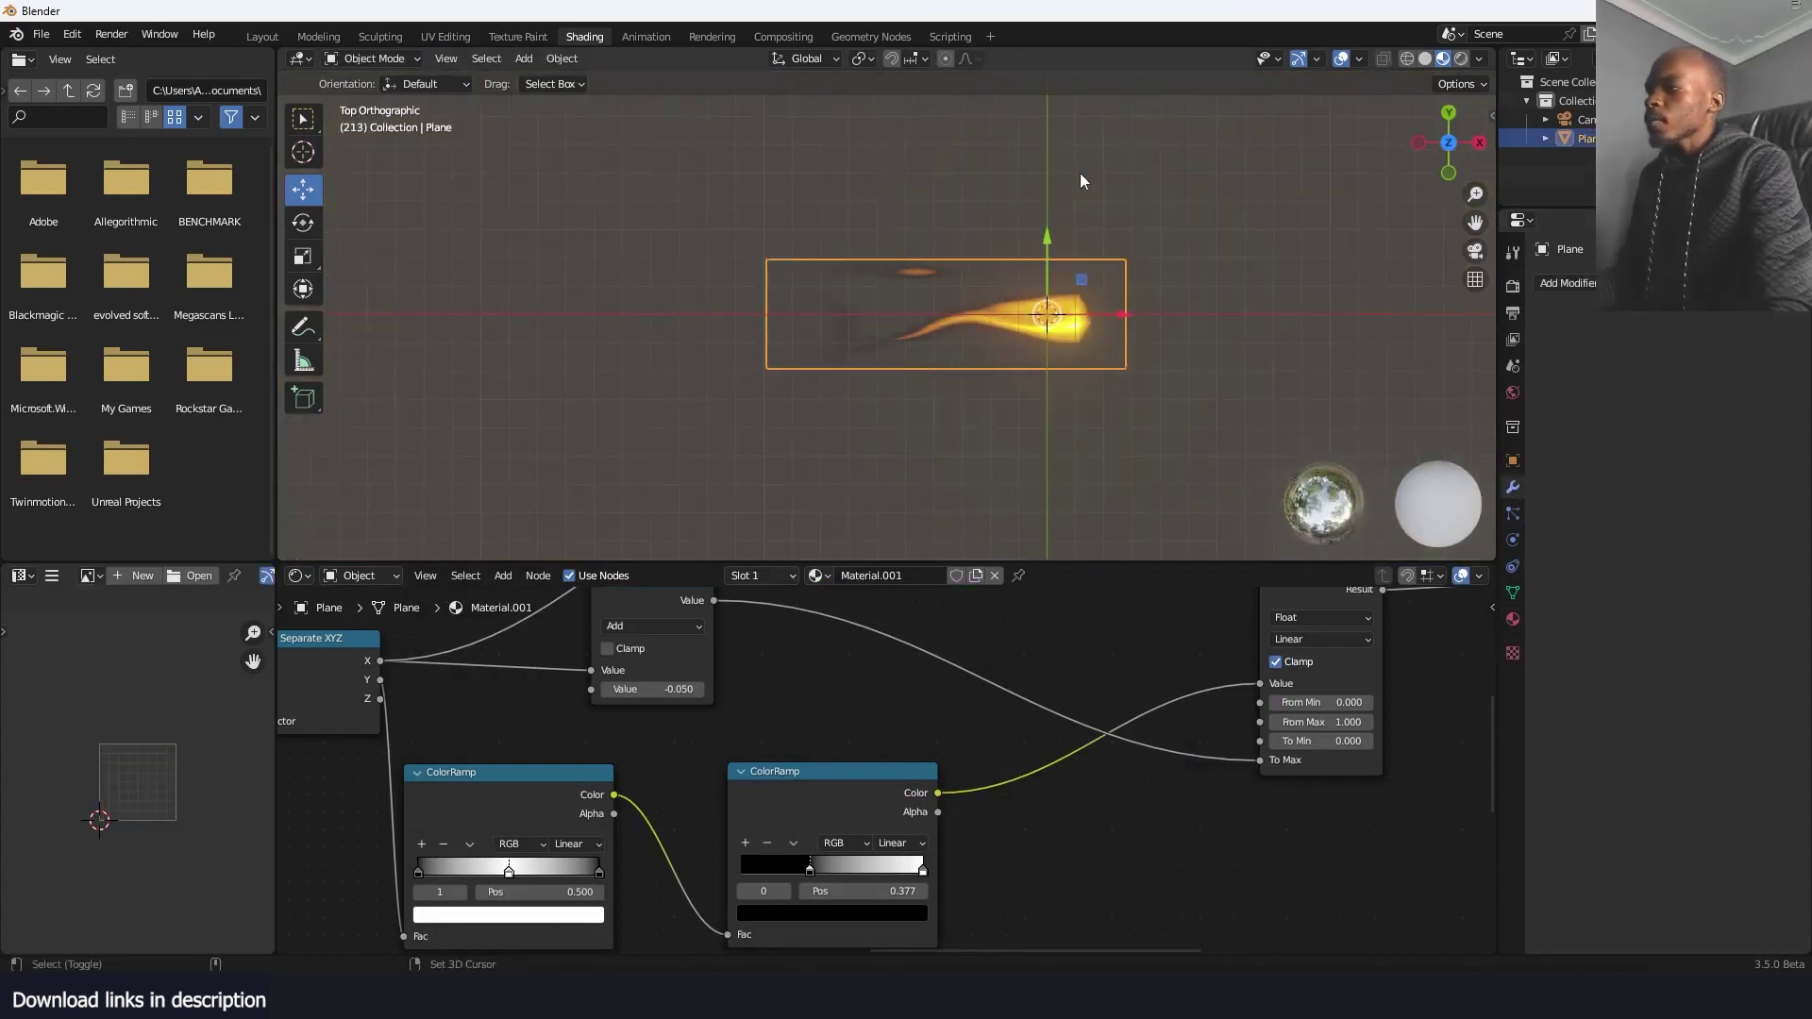
key("shift+a")
mouse_move(1055, 192)
left_click(1227, 212)
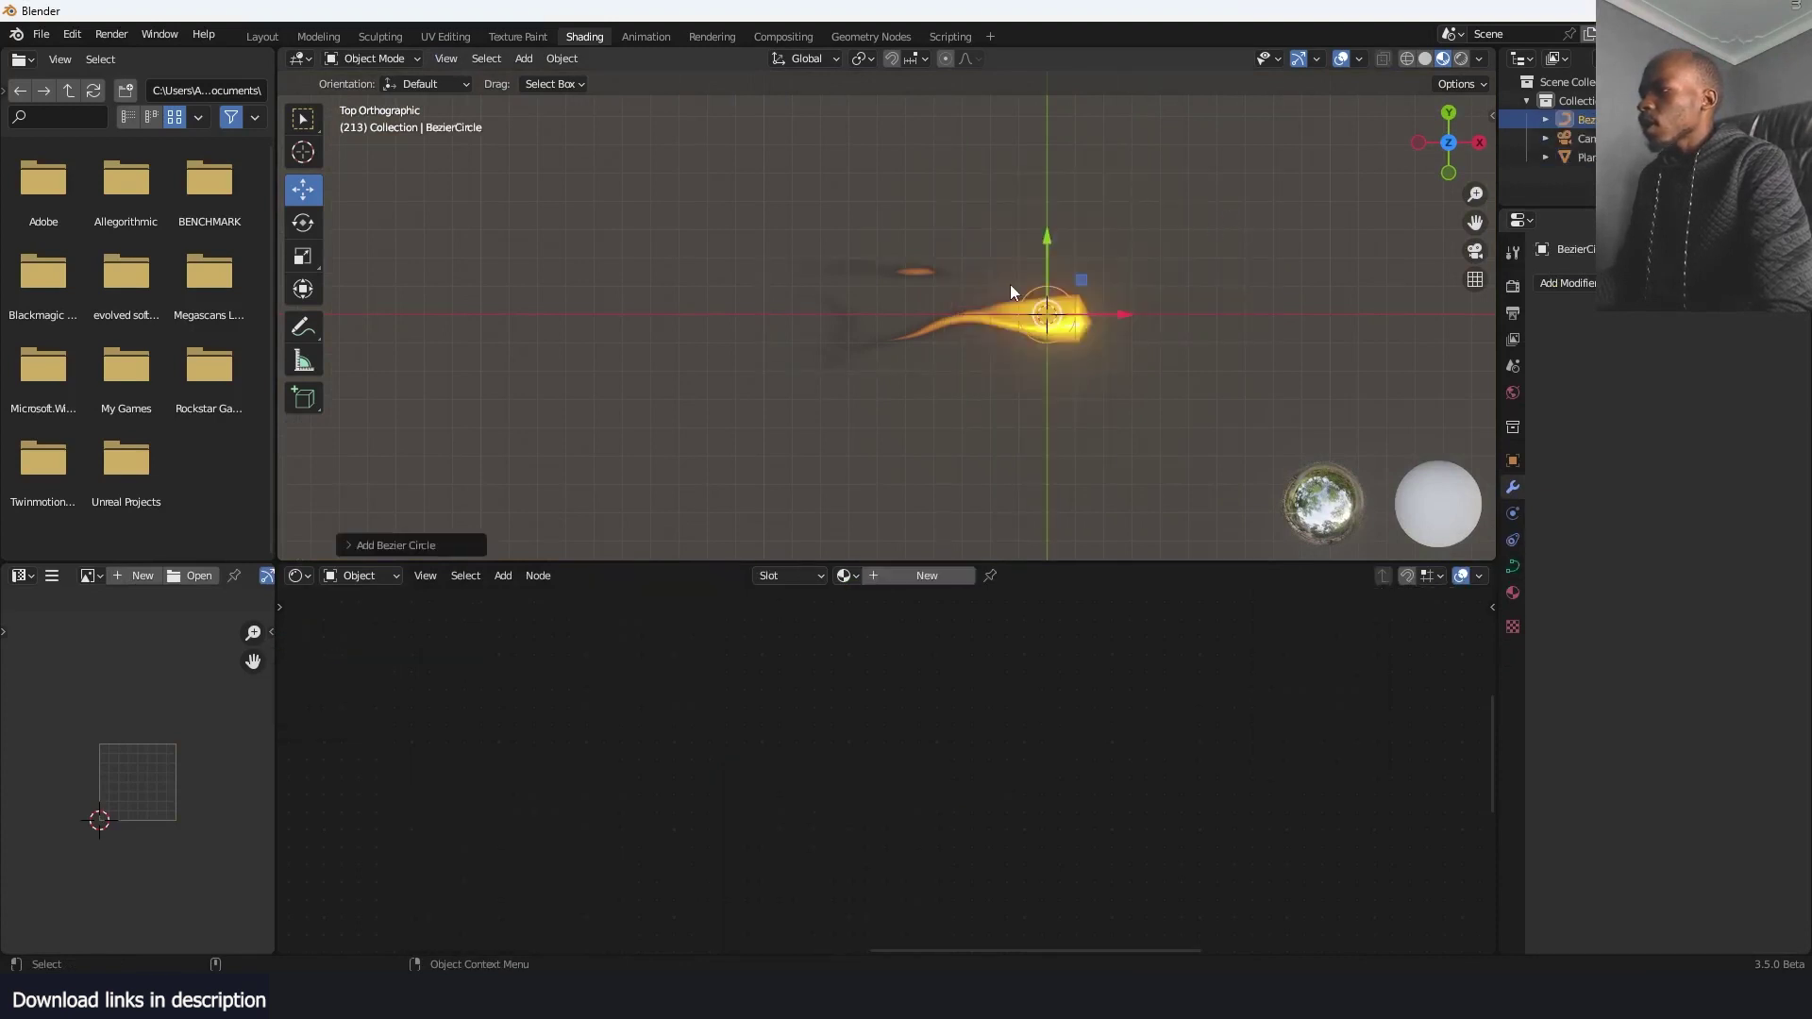
key("s")
left_click(600, 197)
Add a Curve modifier to the beam plane, with BezierCircle as its curve object
left_click(1123, 297)
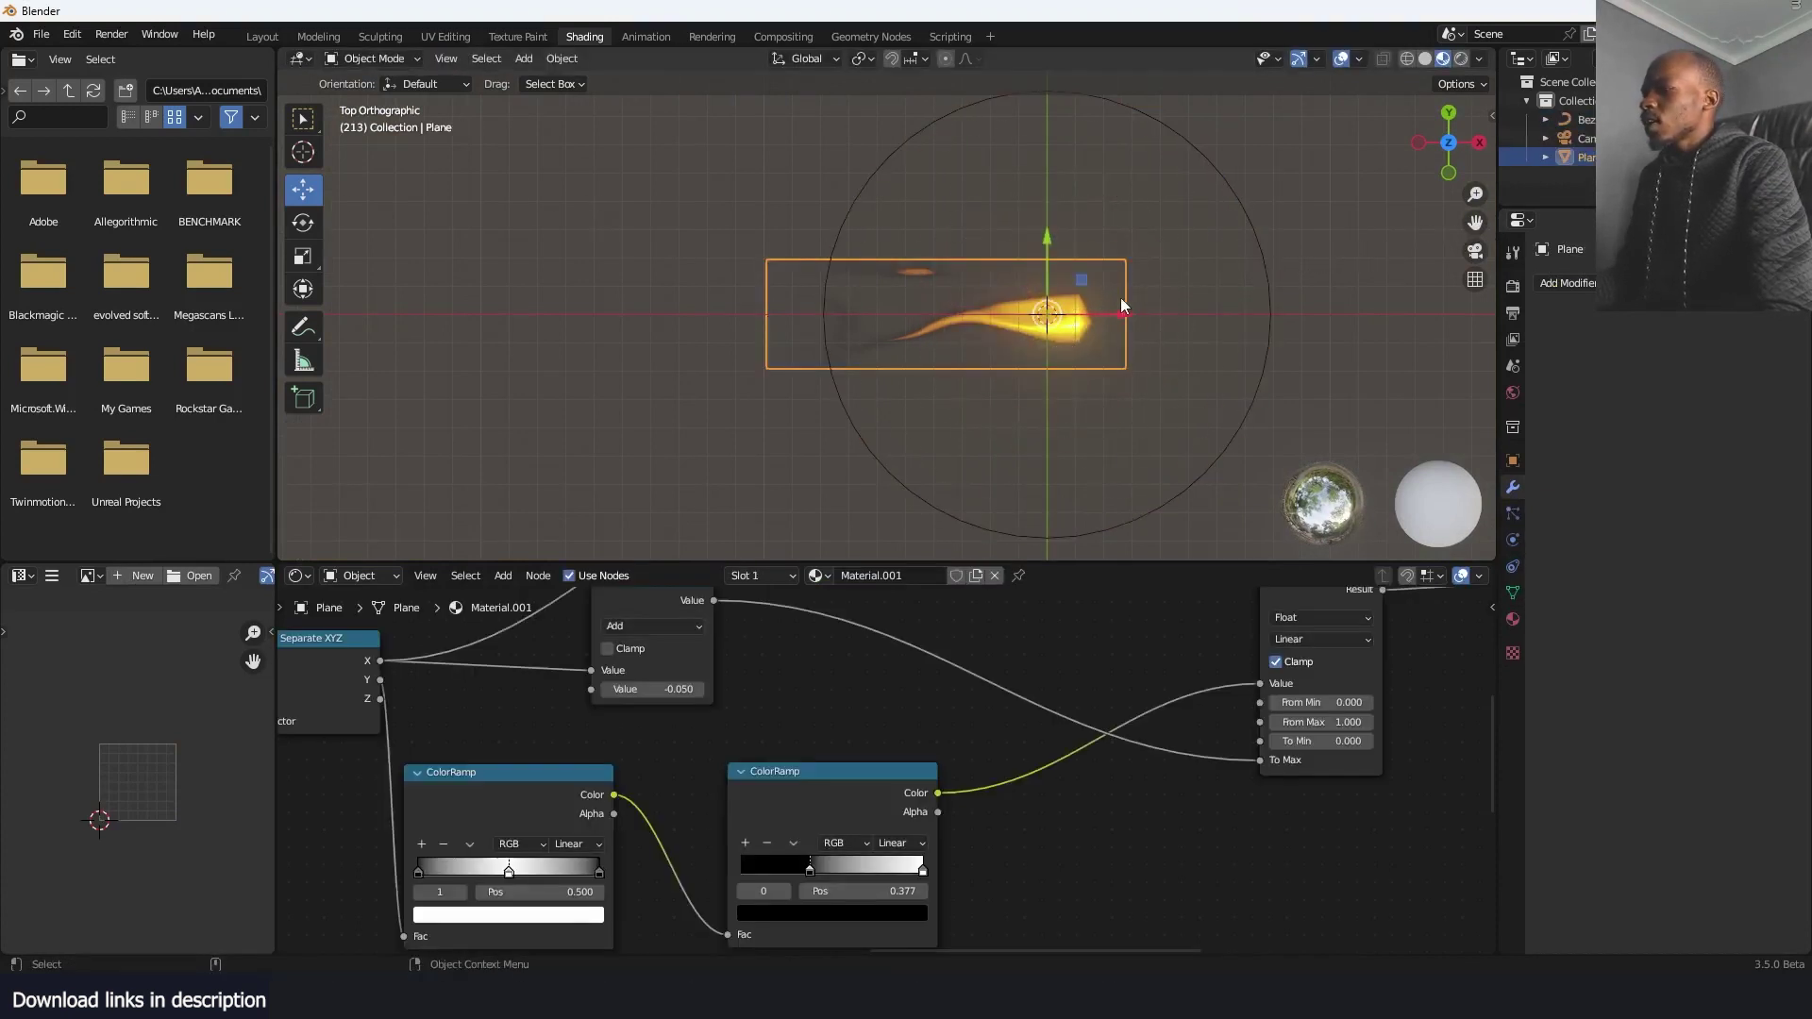
scroll(1122, 295, "down", 3)
scroll(1123, 294, "up", 1)
left_click(1568, 283)
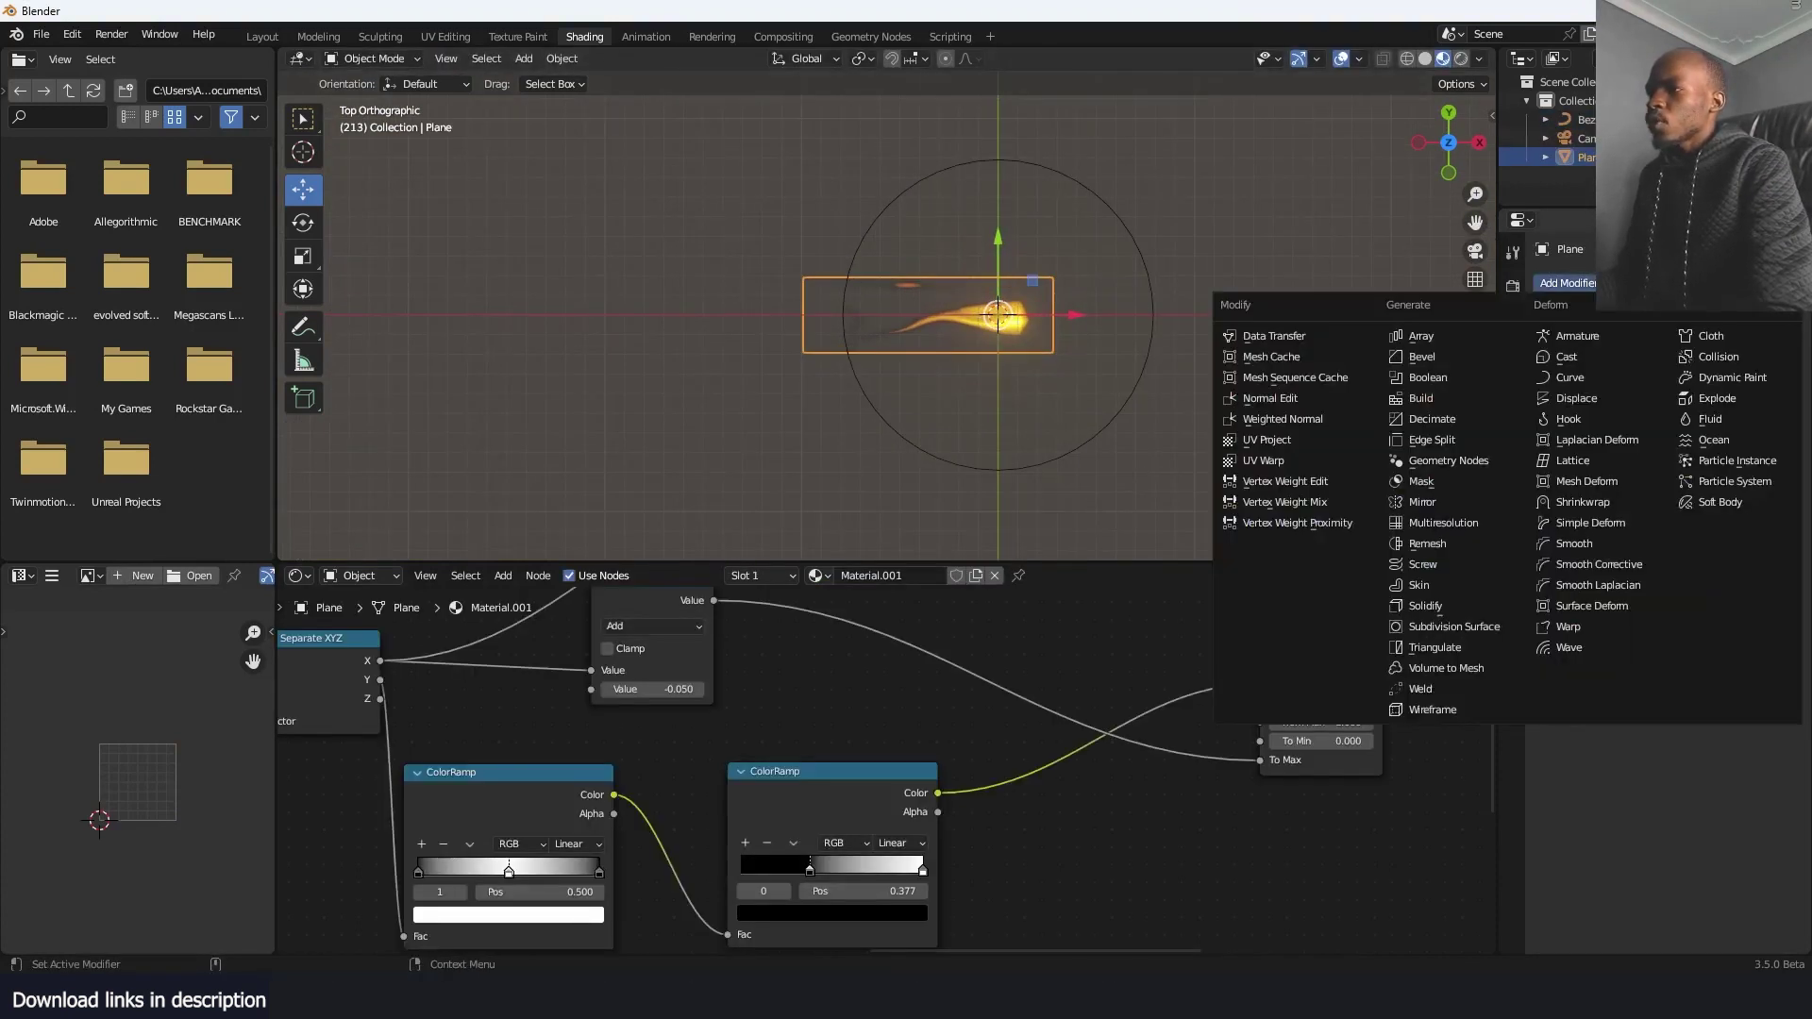
left_click(1591, 379)
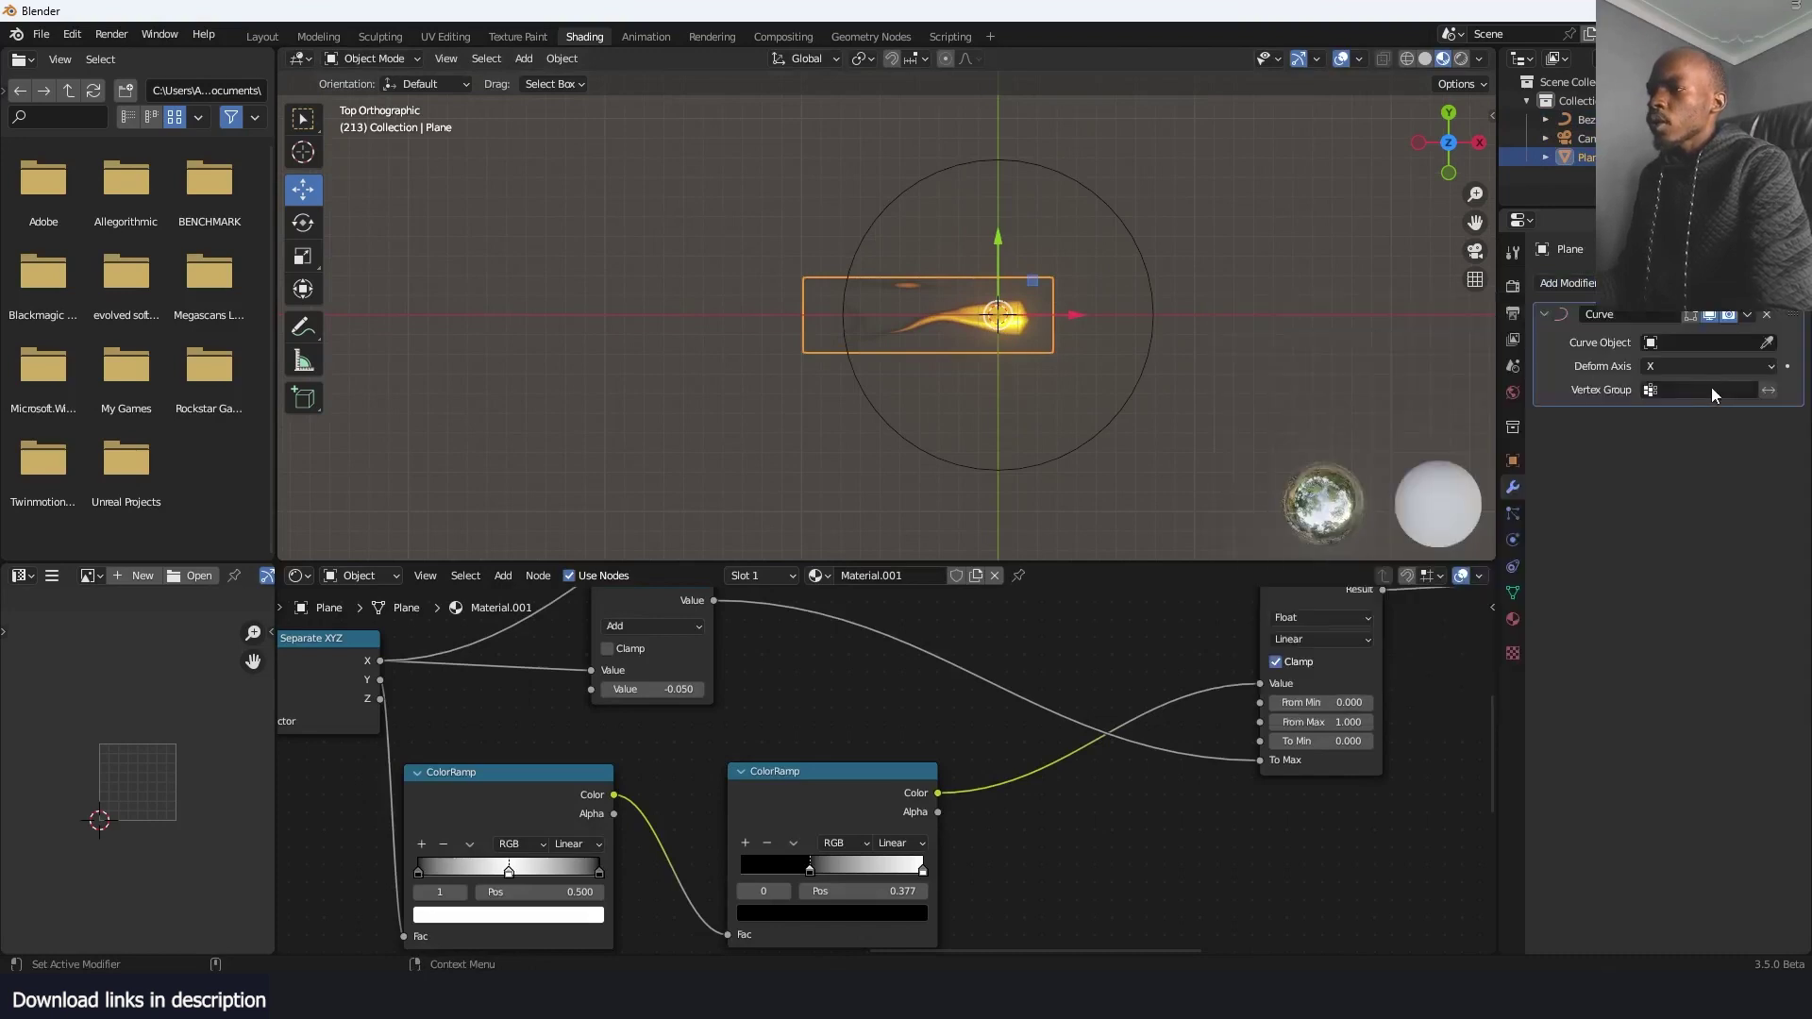
left_click(1100, 196)
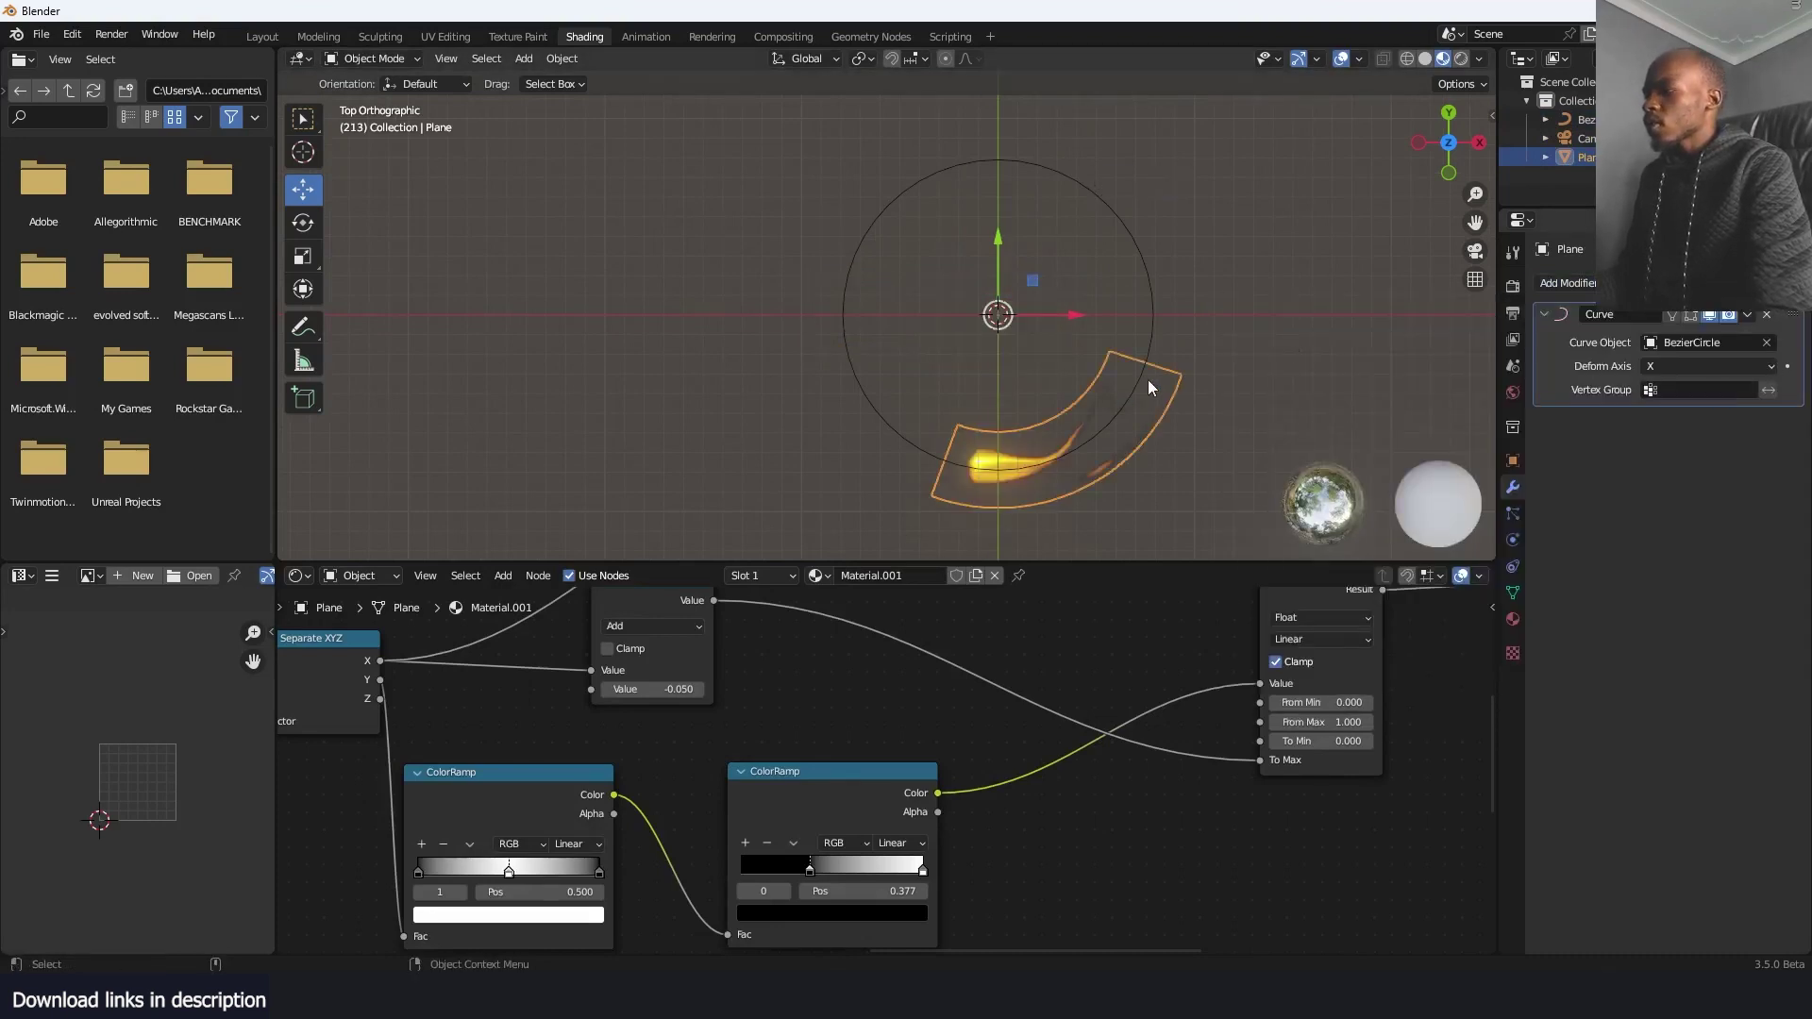
Play the animation and check the beam bent around the circle from an oblique angle
middle_click_drag(1147, 380, 834, 315)
key("space")
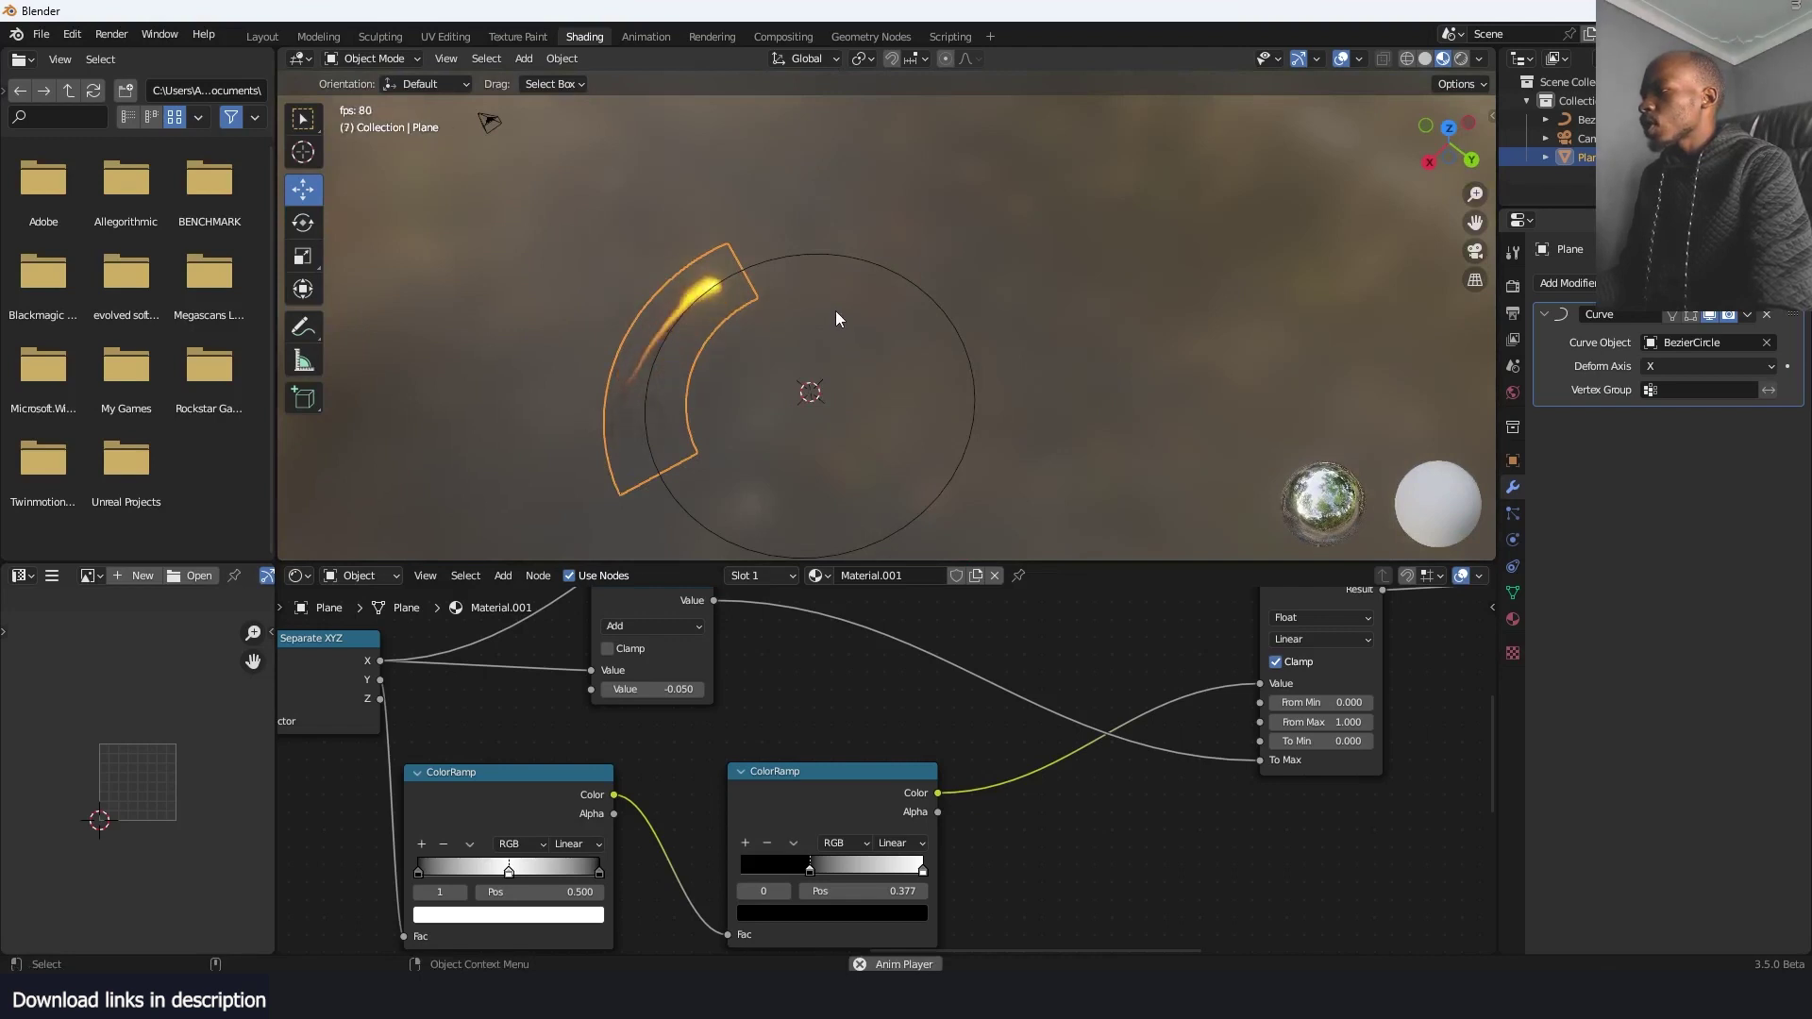
key("space")
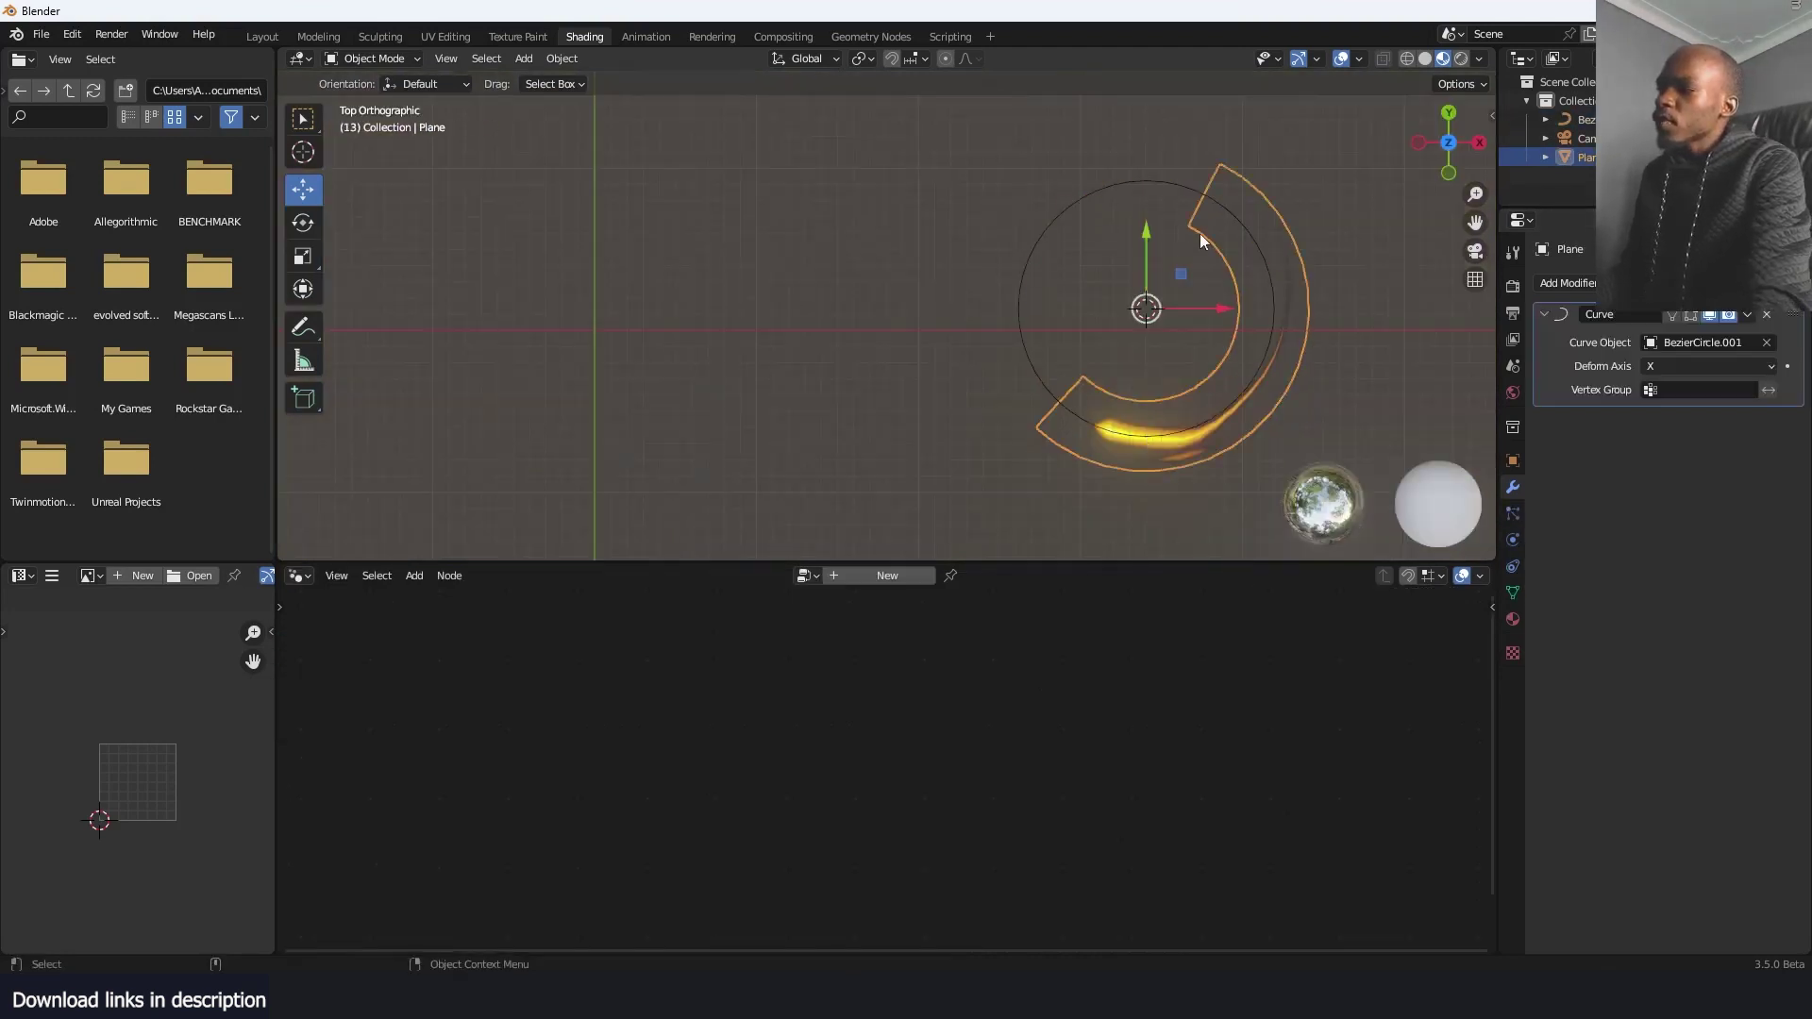
Add a mesh plane and move it away from the curved beam, close to the world origin
left_click(1038, 243)
middle_click_drag(611, 272, 814, 268, "shift")
key("shift+a")
left_click(849, 326)
key("g")
left_click(614, 376)
Create a geometry node tree on the new plane and move Group Input away from Group Output
left_click(860, 578)
middle_click_drag(888, 752, 661, 689)
left_click_drag(708, 755, 484, 780)
Add a Points node above the Group Input and preview its geometry with a Viewer node
key("shift+a")
left_click(567, 558)
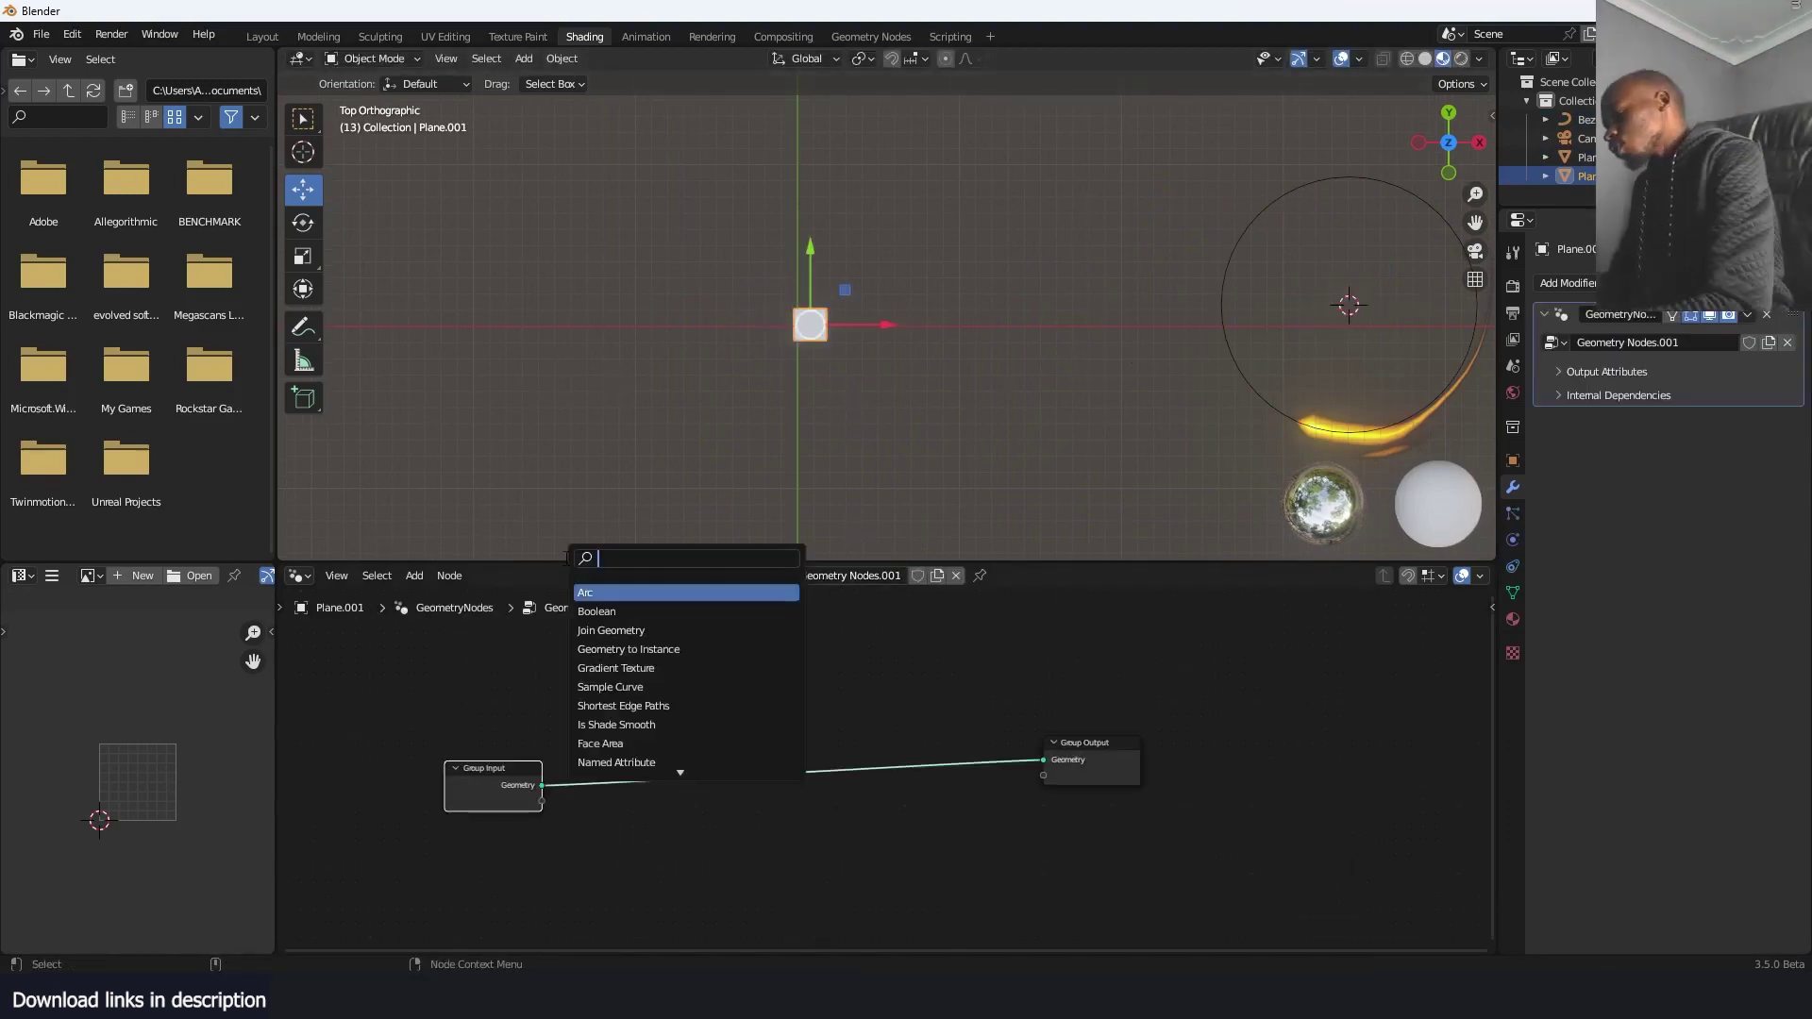
key("Return")
left_click(583, 628)
left_click(651, 646, "ctrl+shift")
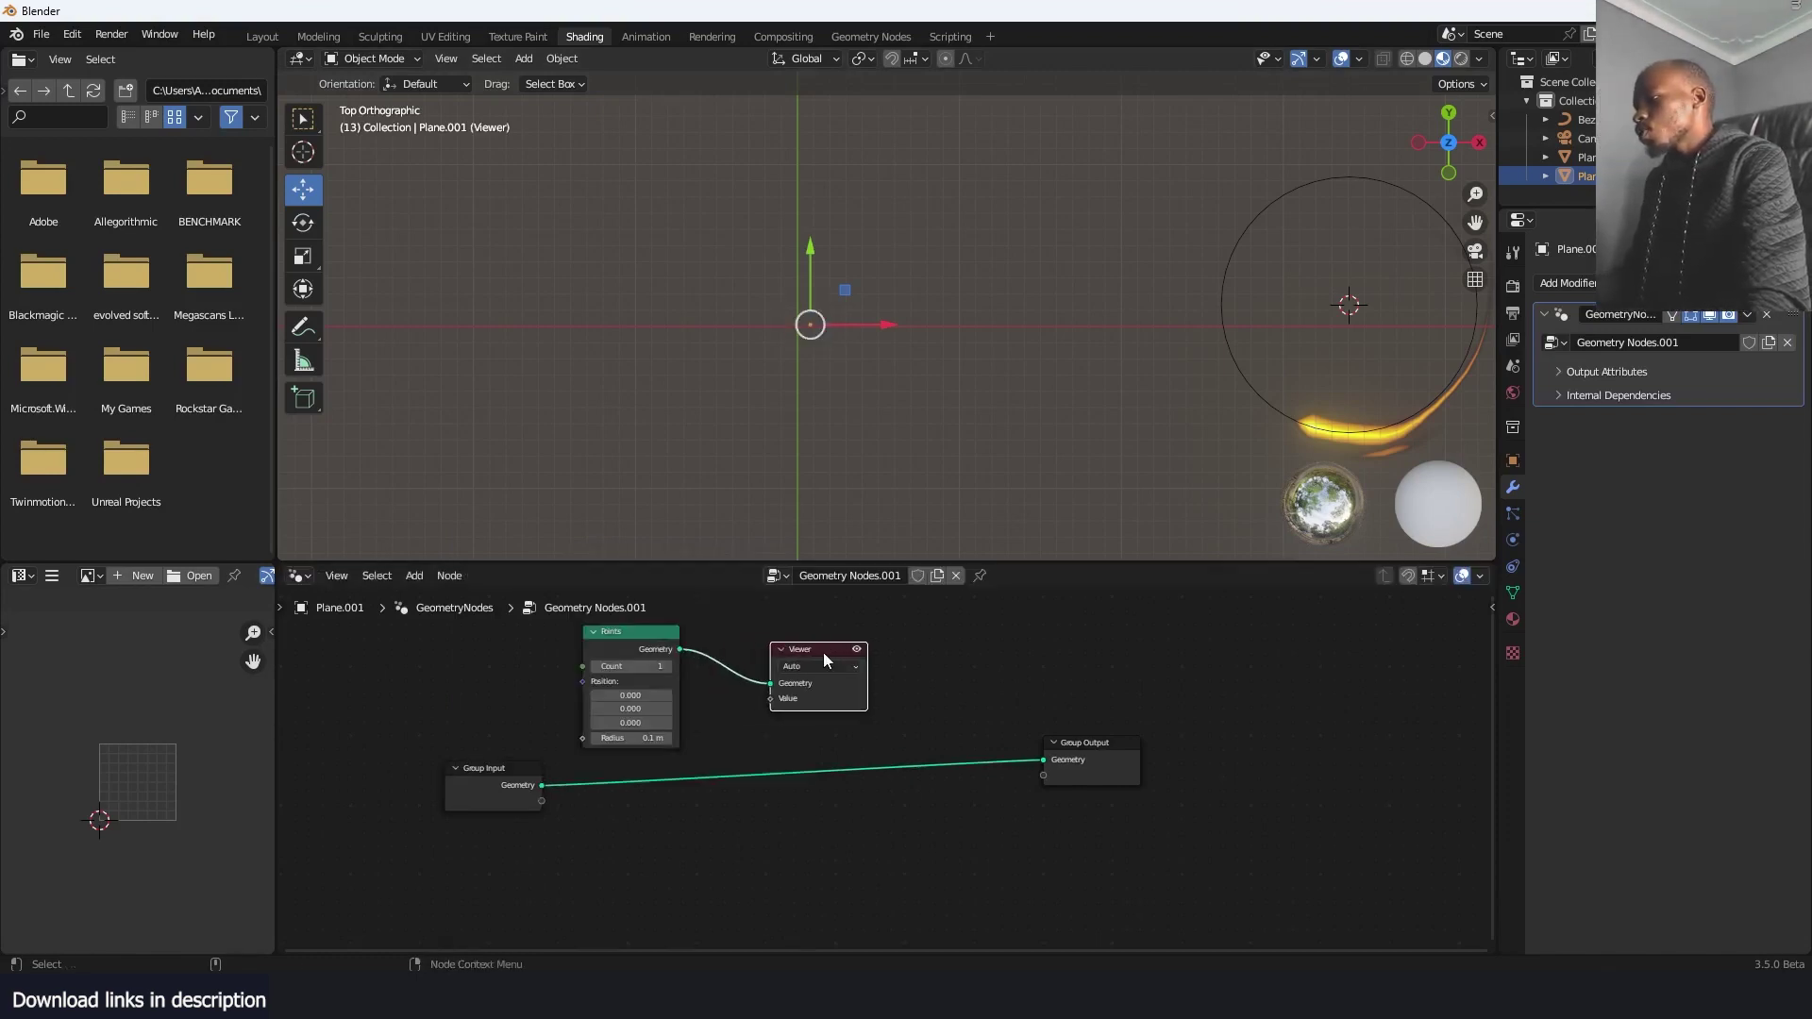
Insert an Instance on Points node between the Points and Viewer nodes
key("shift+a")
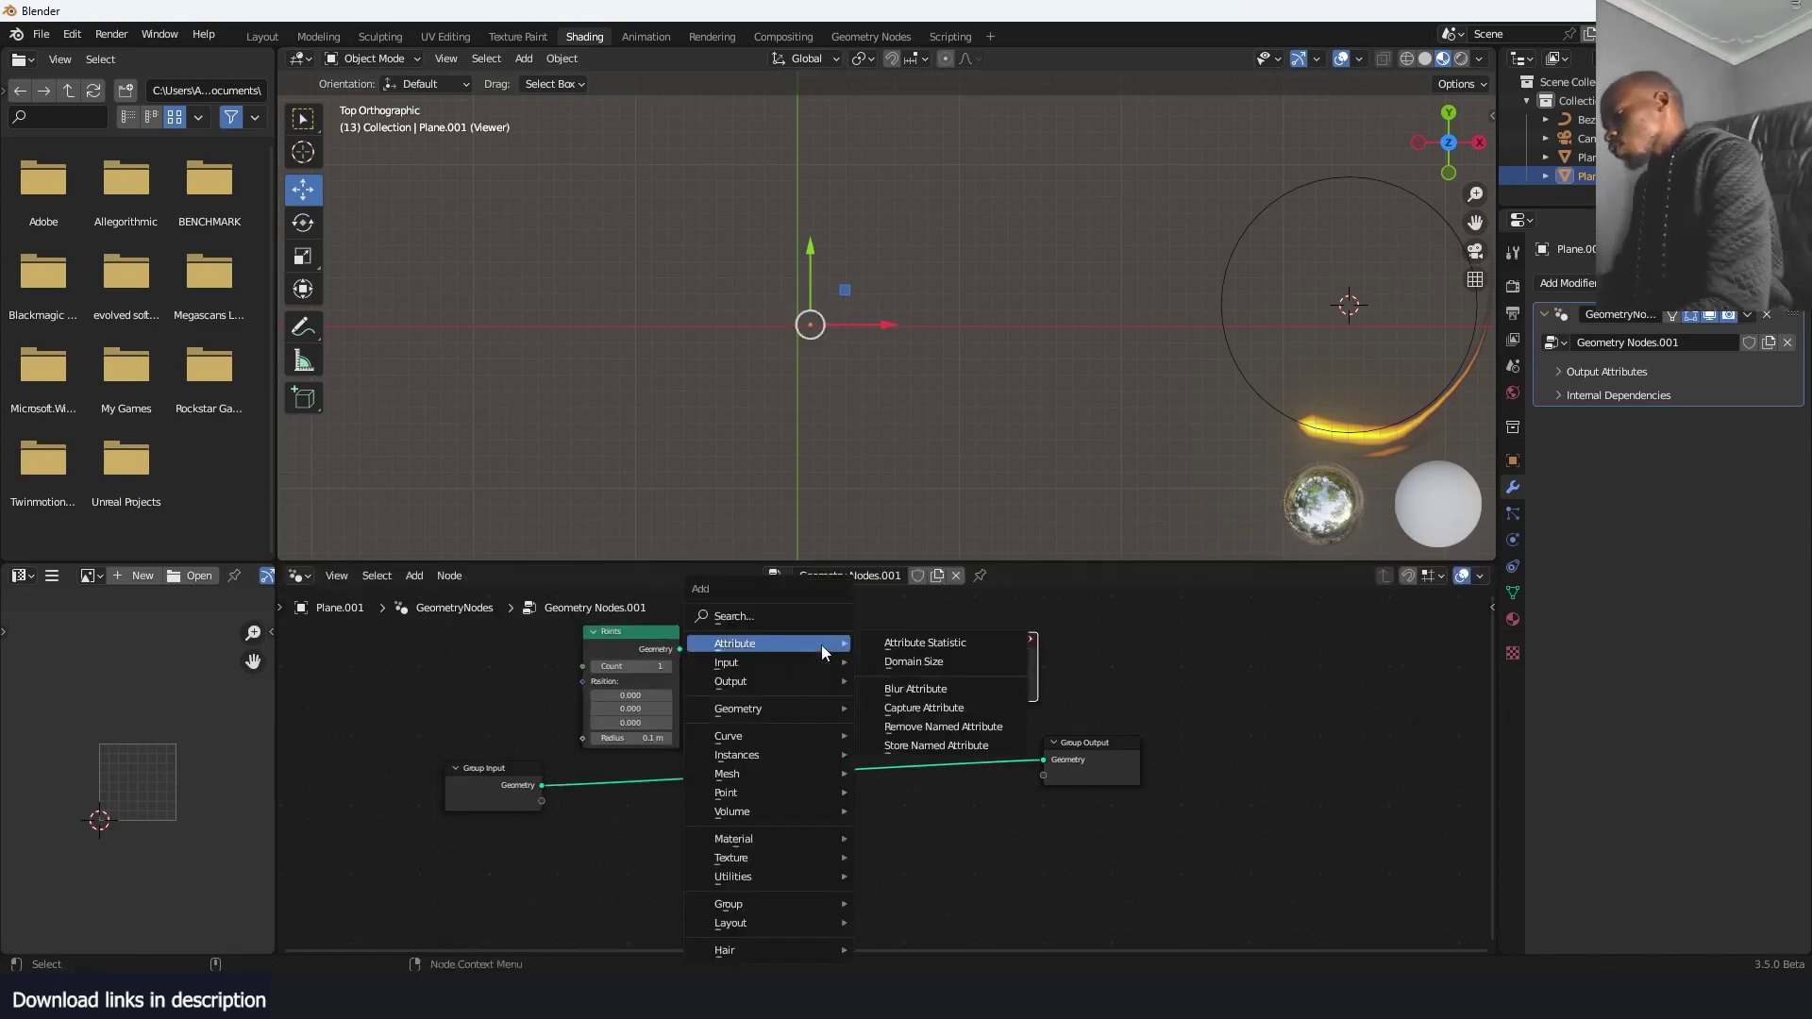
type("on")
left_click(864, 672)
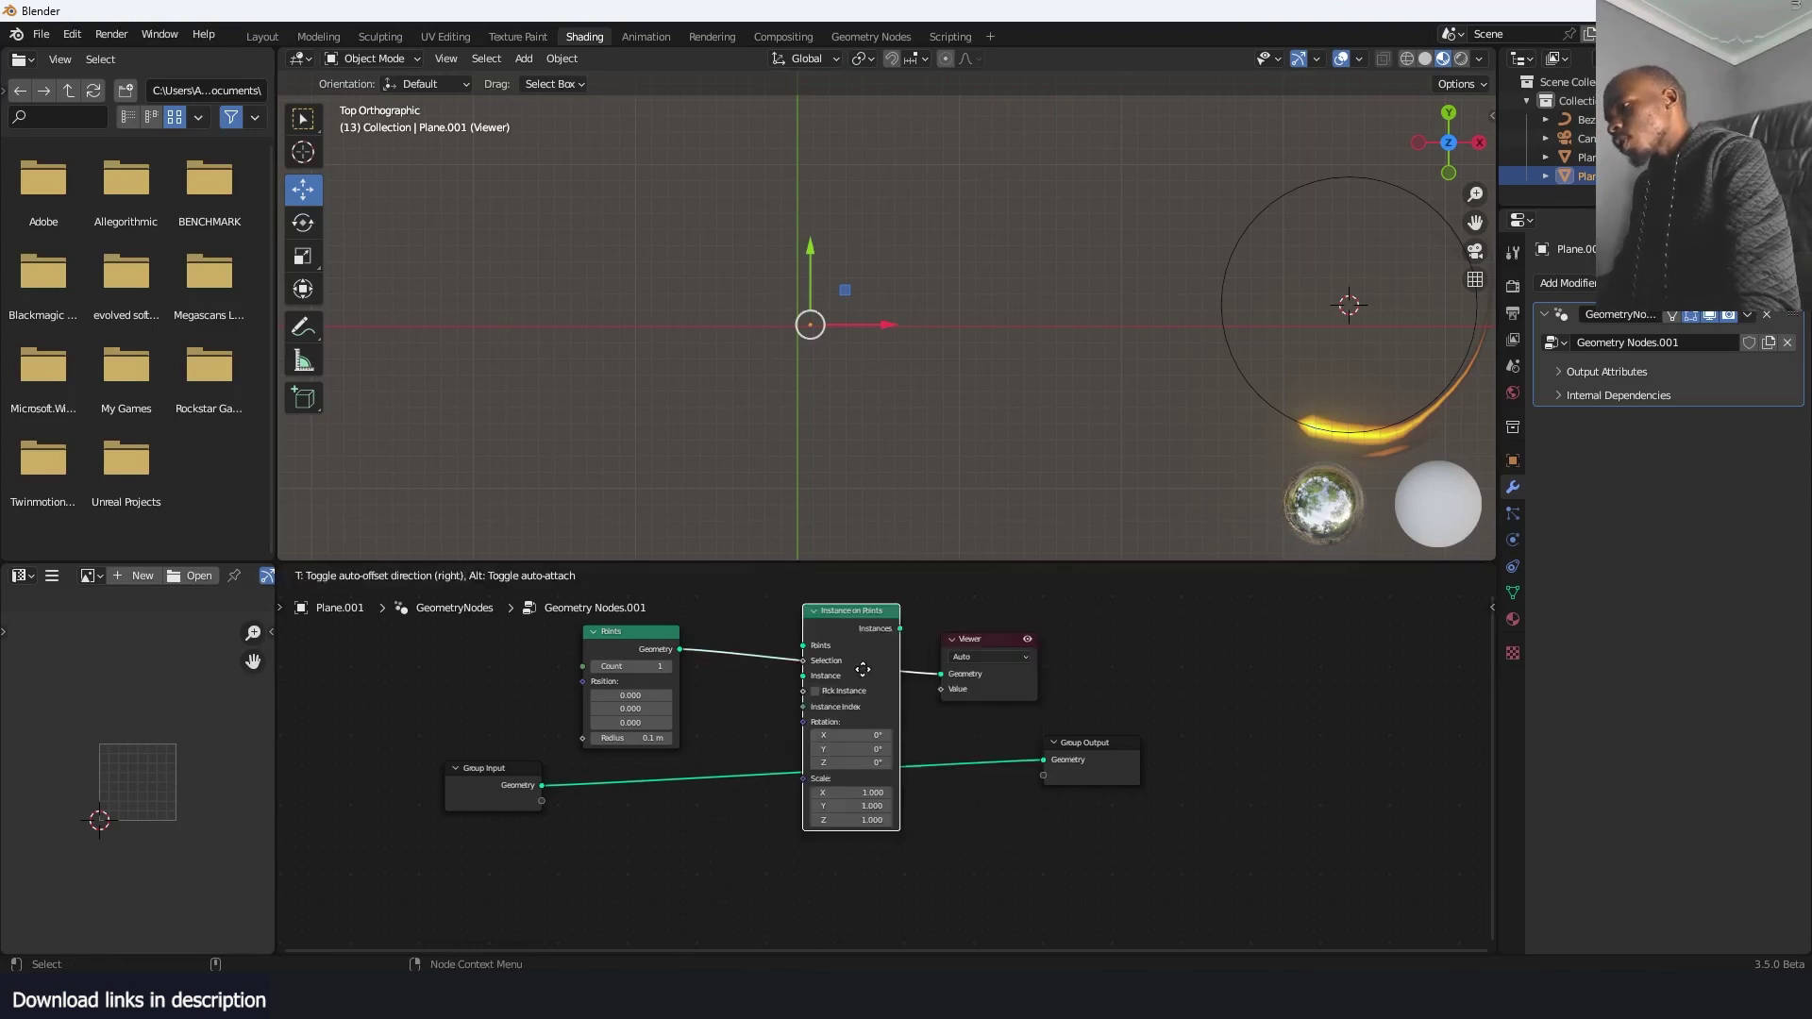
left_click(781, 715)
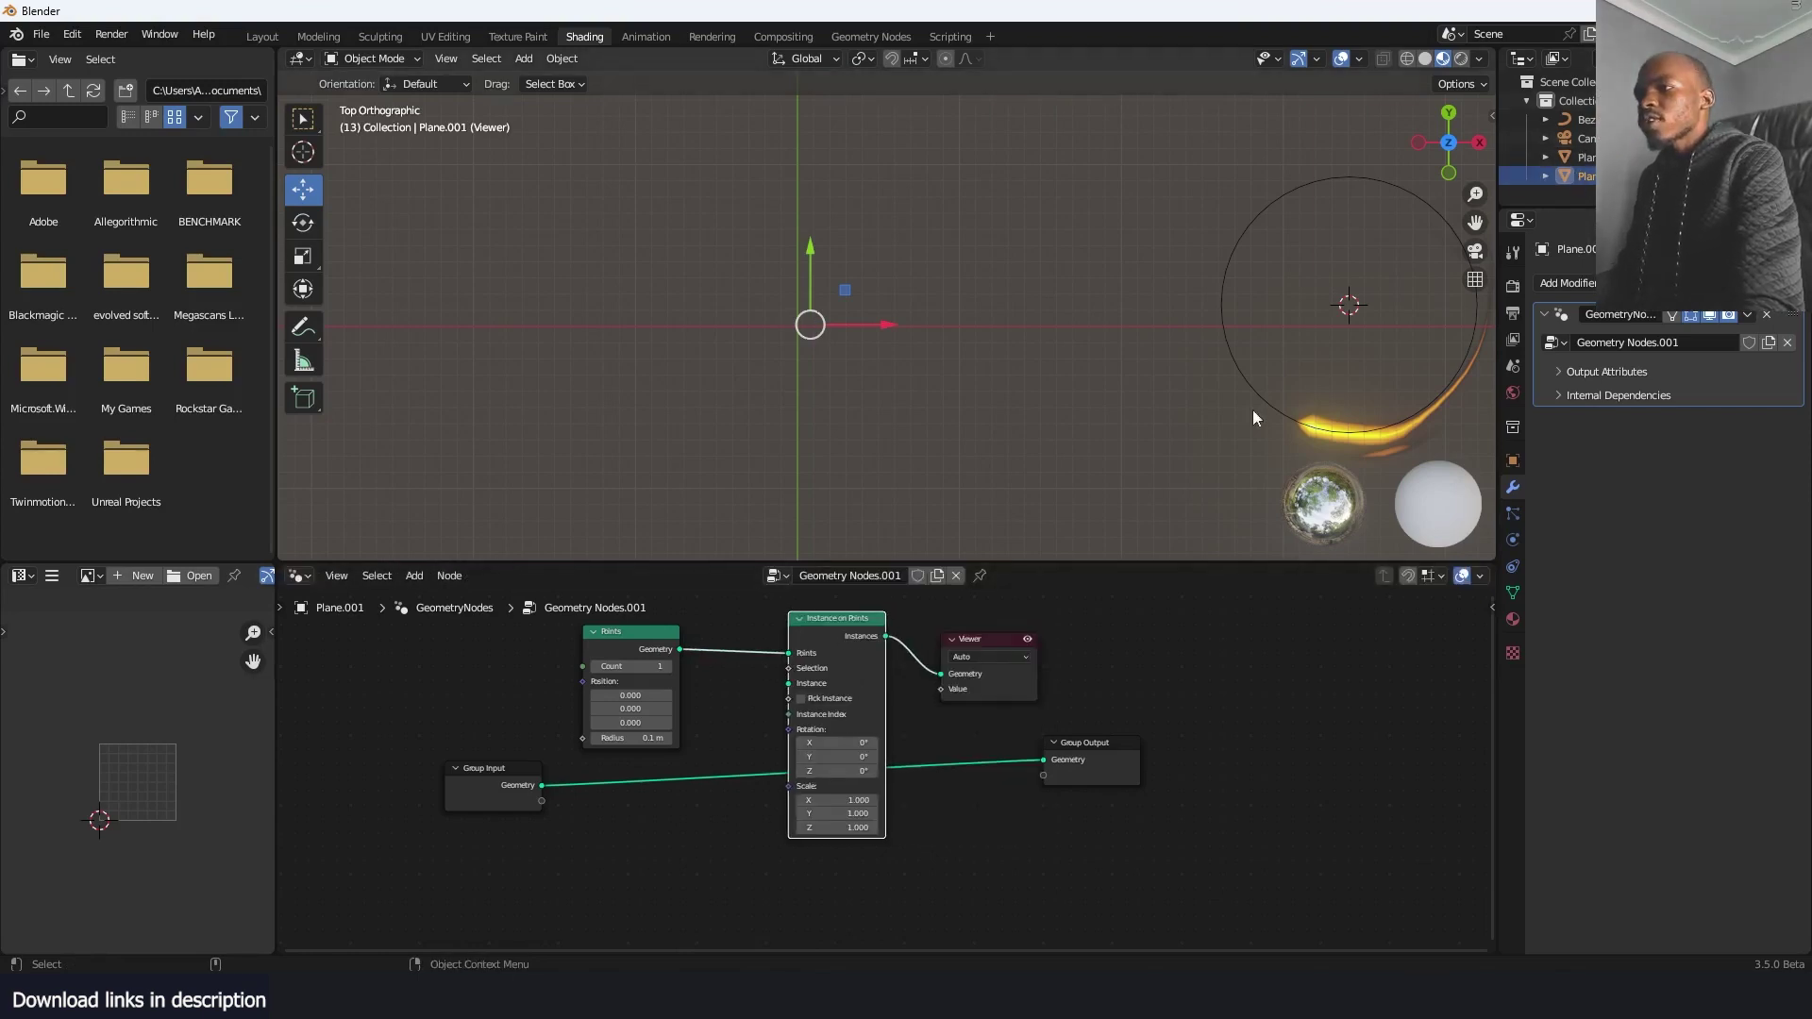
Bring the curved beam plane into the new plane's geometry node tree as an Object Info node
left_click(1312, 435)
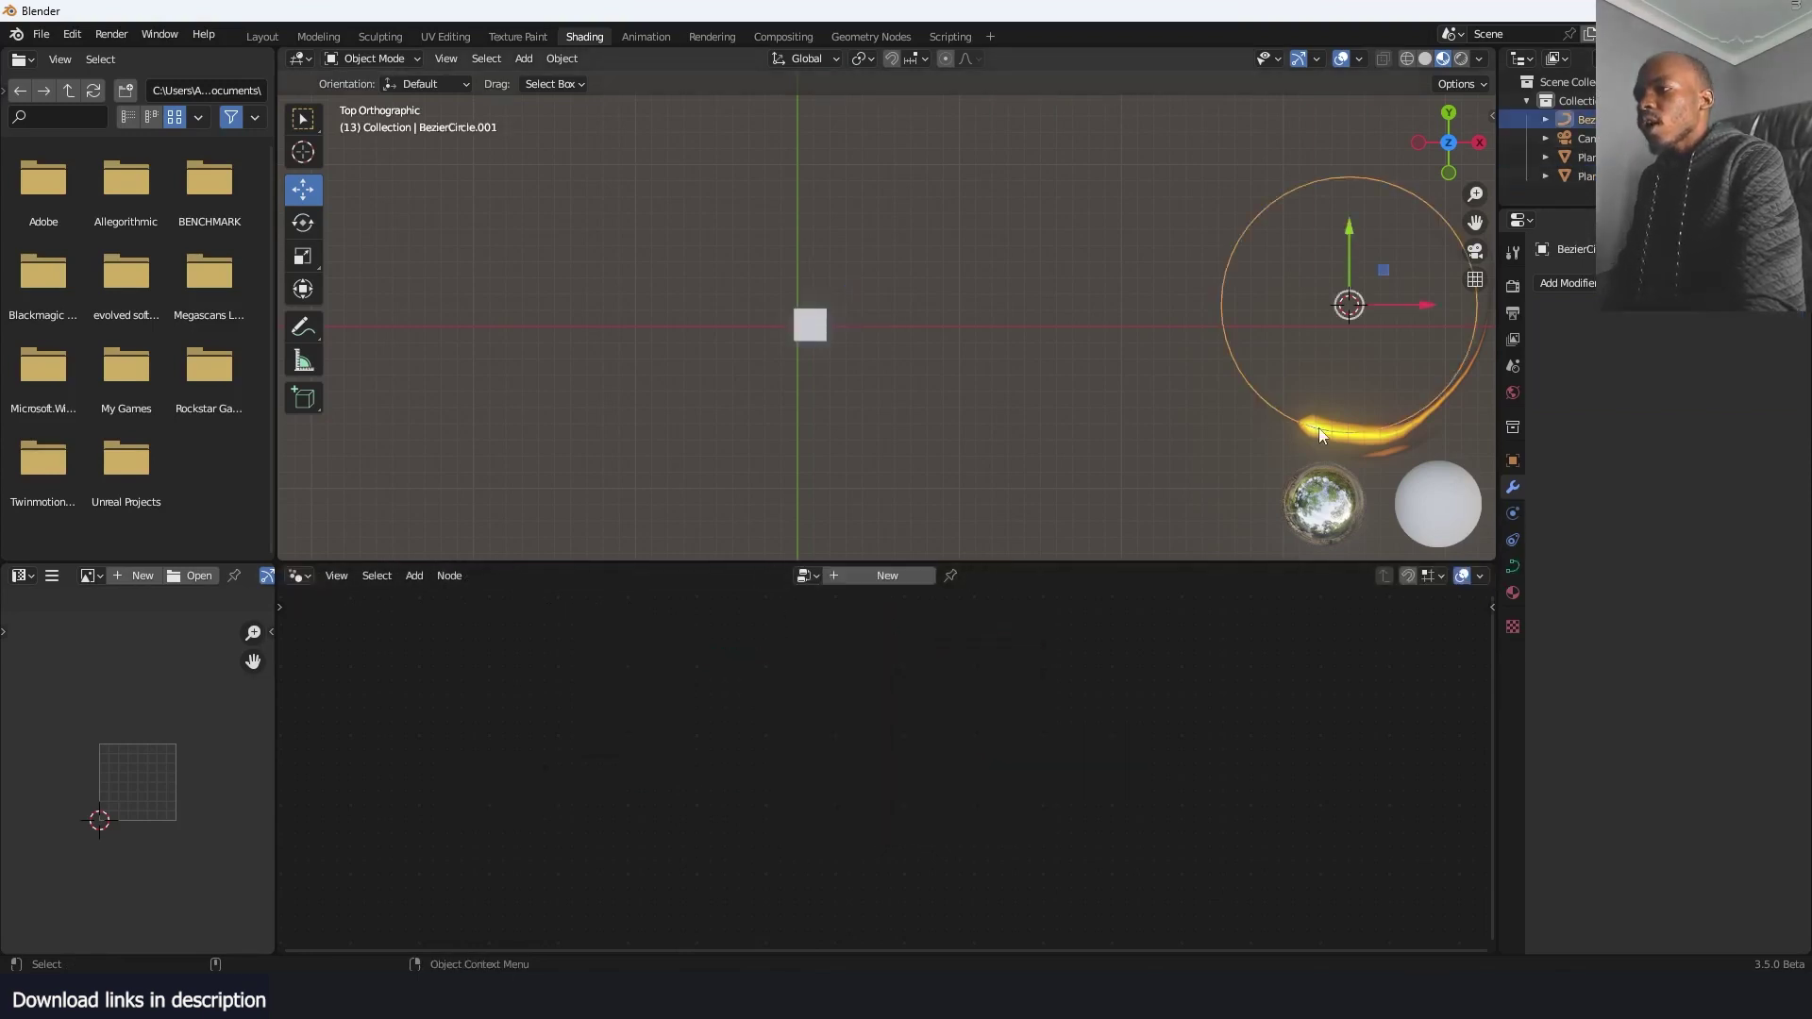
left_click(805, 326)
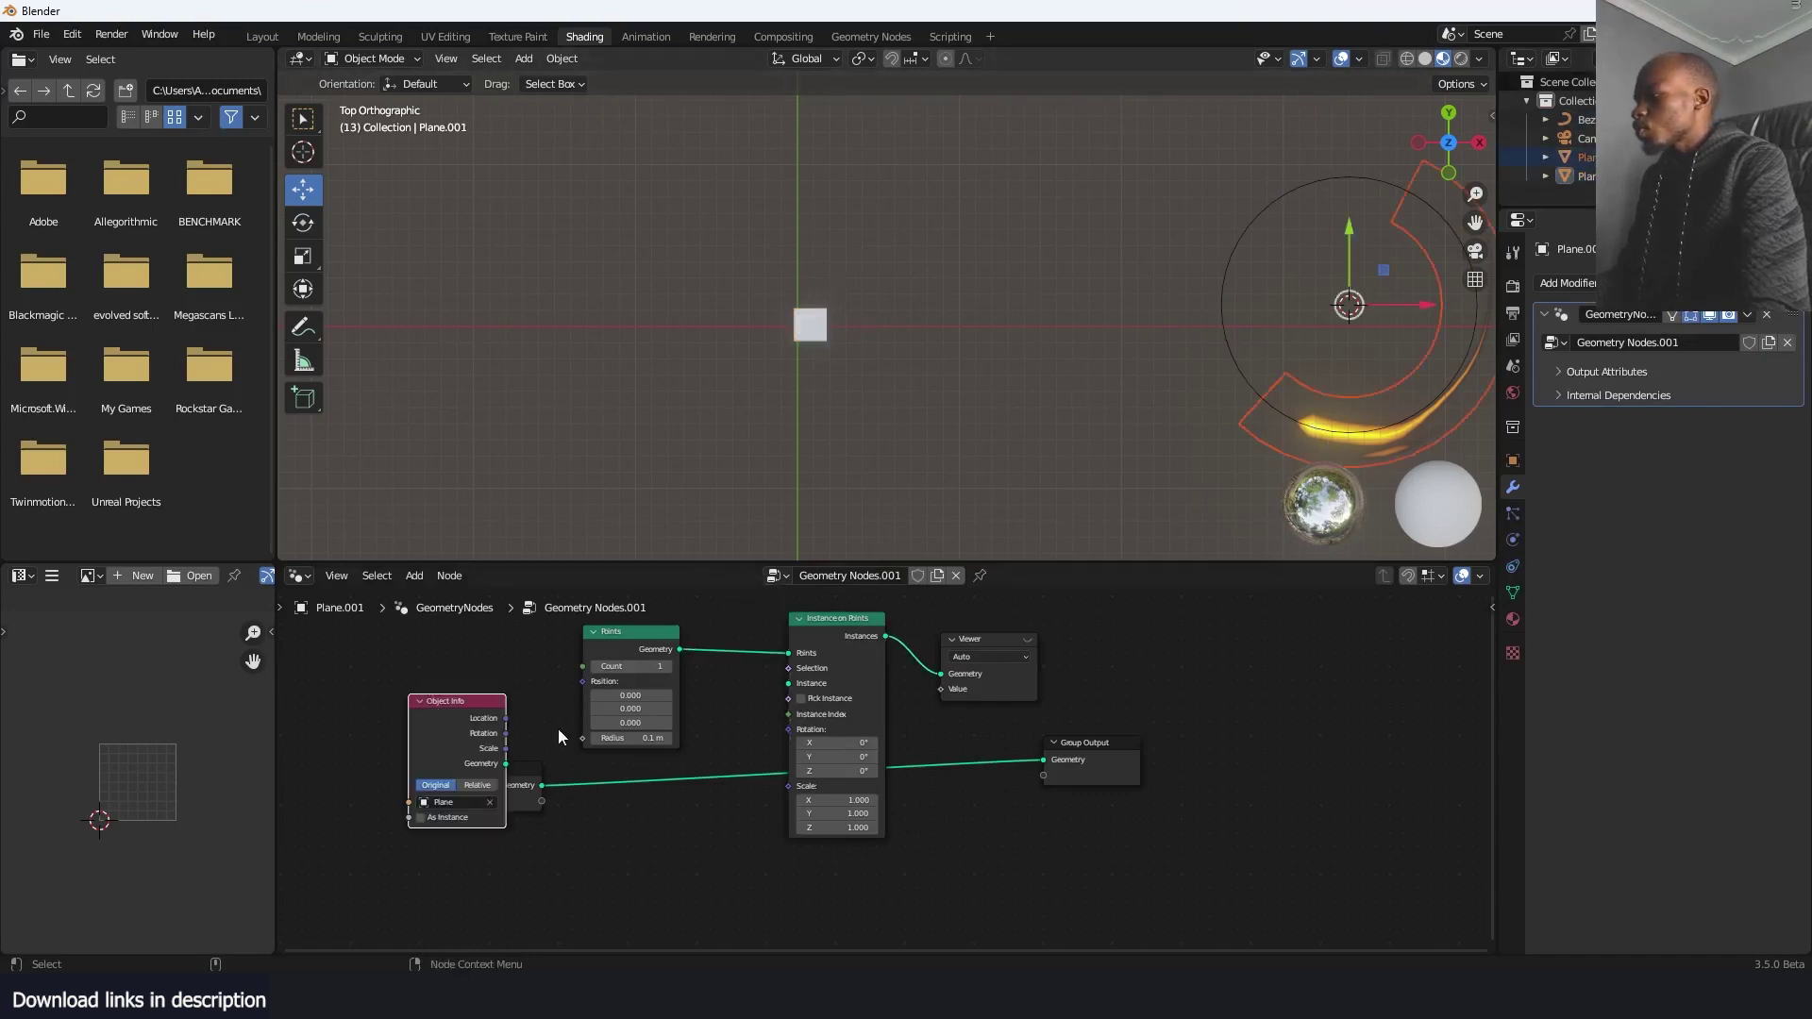
Feed the Object Info geometry into Instance on Points as the instance, play the animation, and space the output nodes farther apart
left_click_drag(507, 762, 788, 683)
key("space")
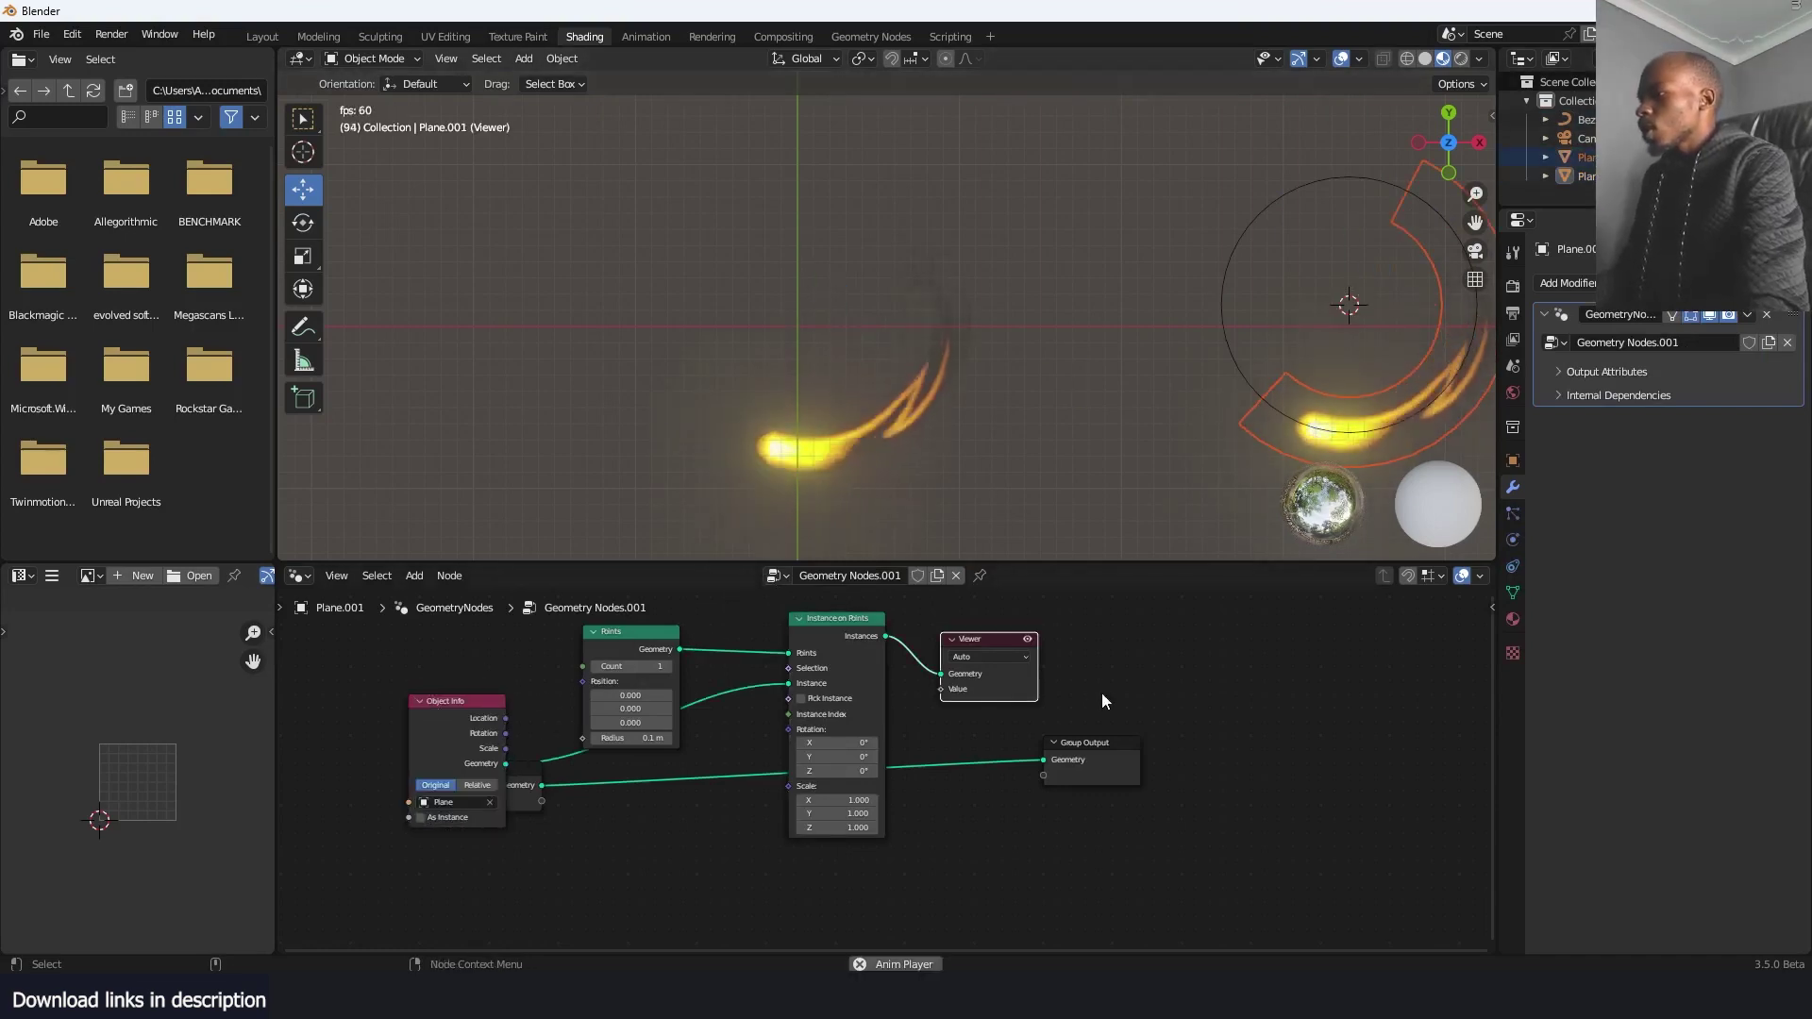
left_click_drag(1112, 751, 1443, 901)
left_click_drag(1074, 615, 1148, 644)
Raise the Points node's count so that the curved beam is instanced many times
scroll(646, 653, "up", 3)
mouse_move(609, 641)
left_mouse_down()
mouse_move(699, 641)
mouse_move(528, 640)
mouse_move(608, 638)
left_mouse_up()
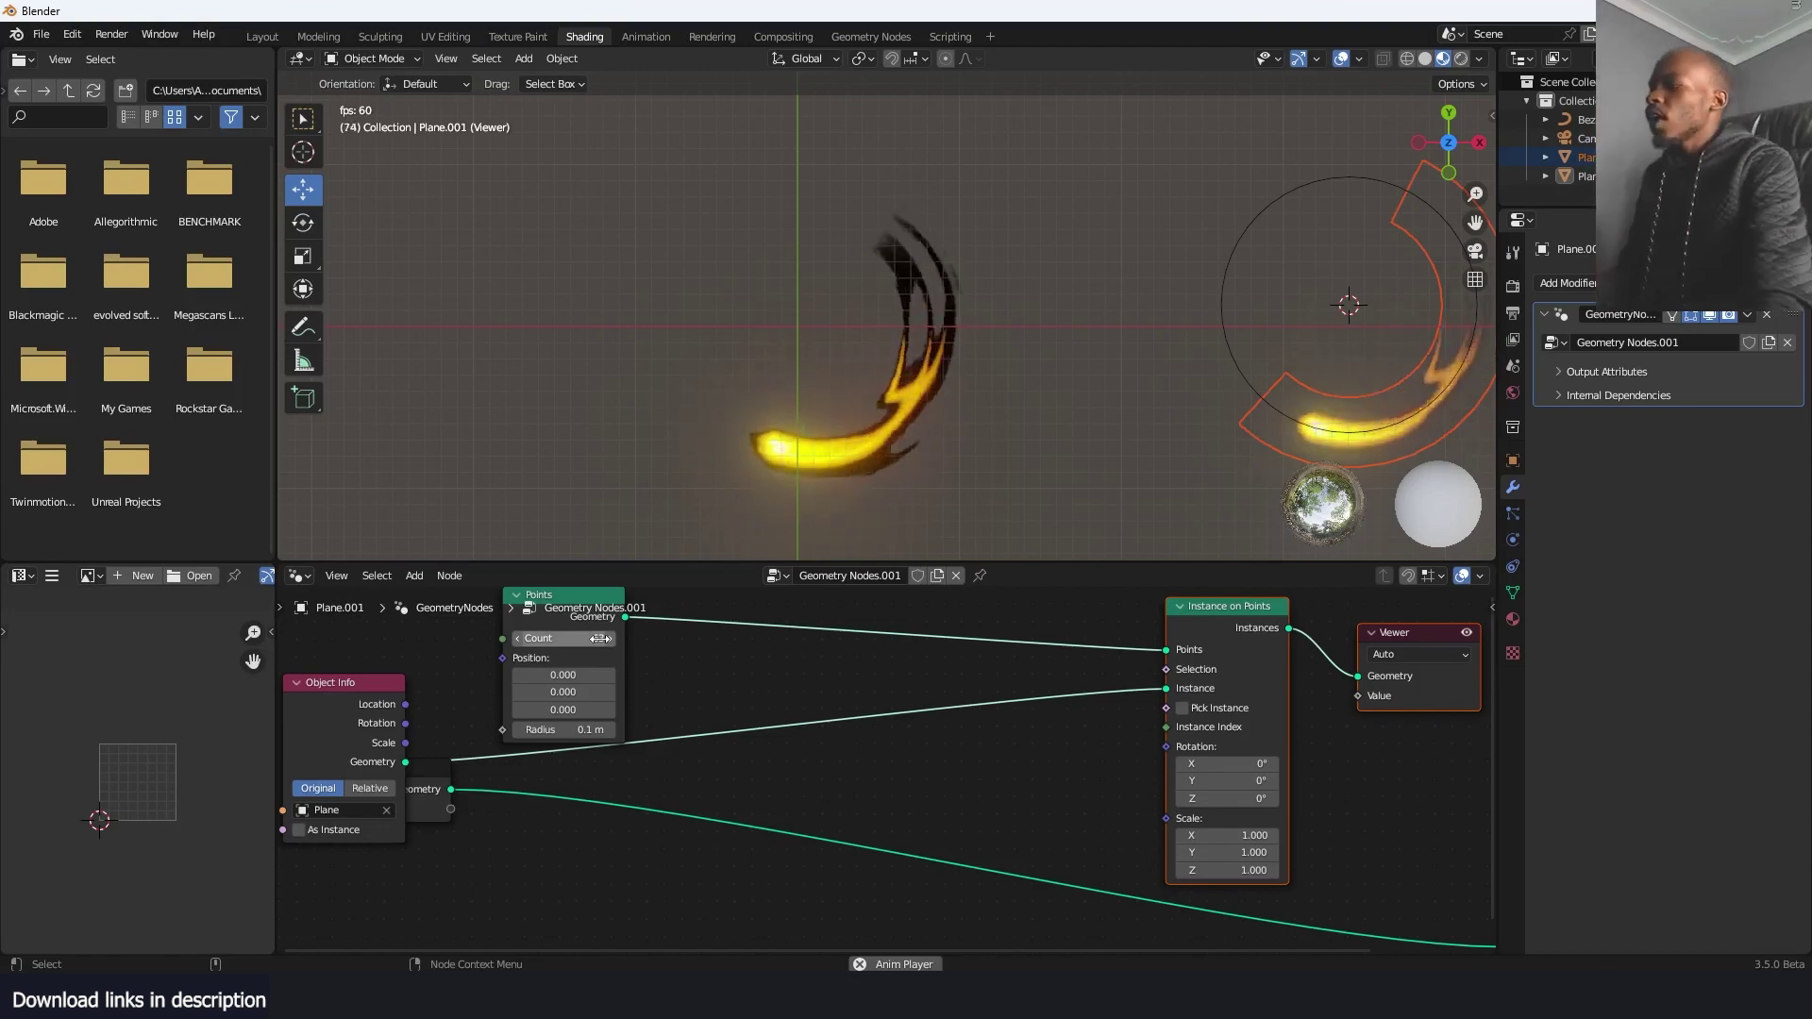
middle_click_drag(604, 647, 838, 752)
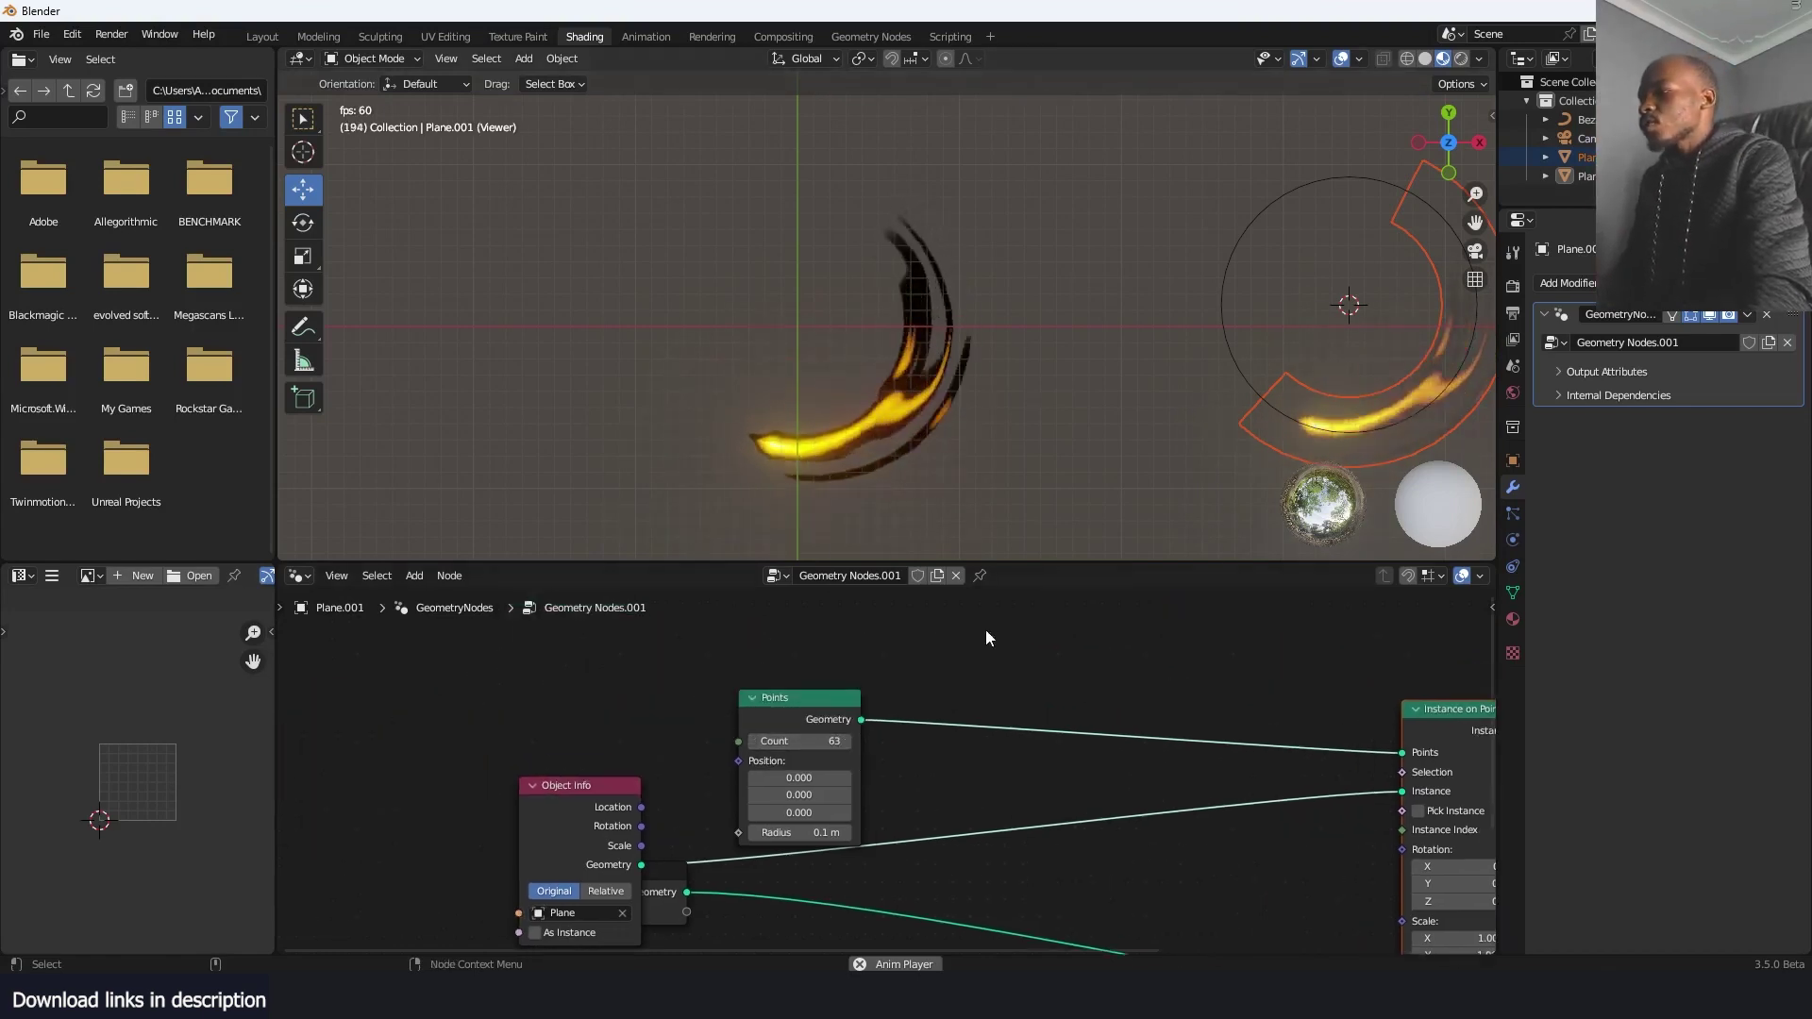
scroll(987, 633, "down", 1)
left_click_drag(806, 742, 753, 742)
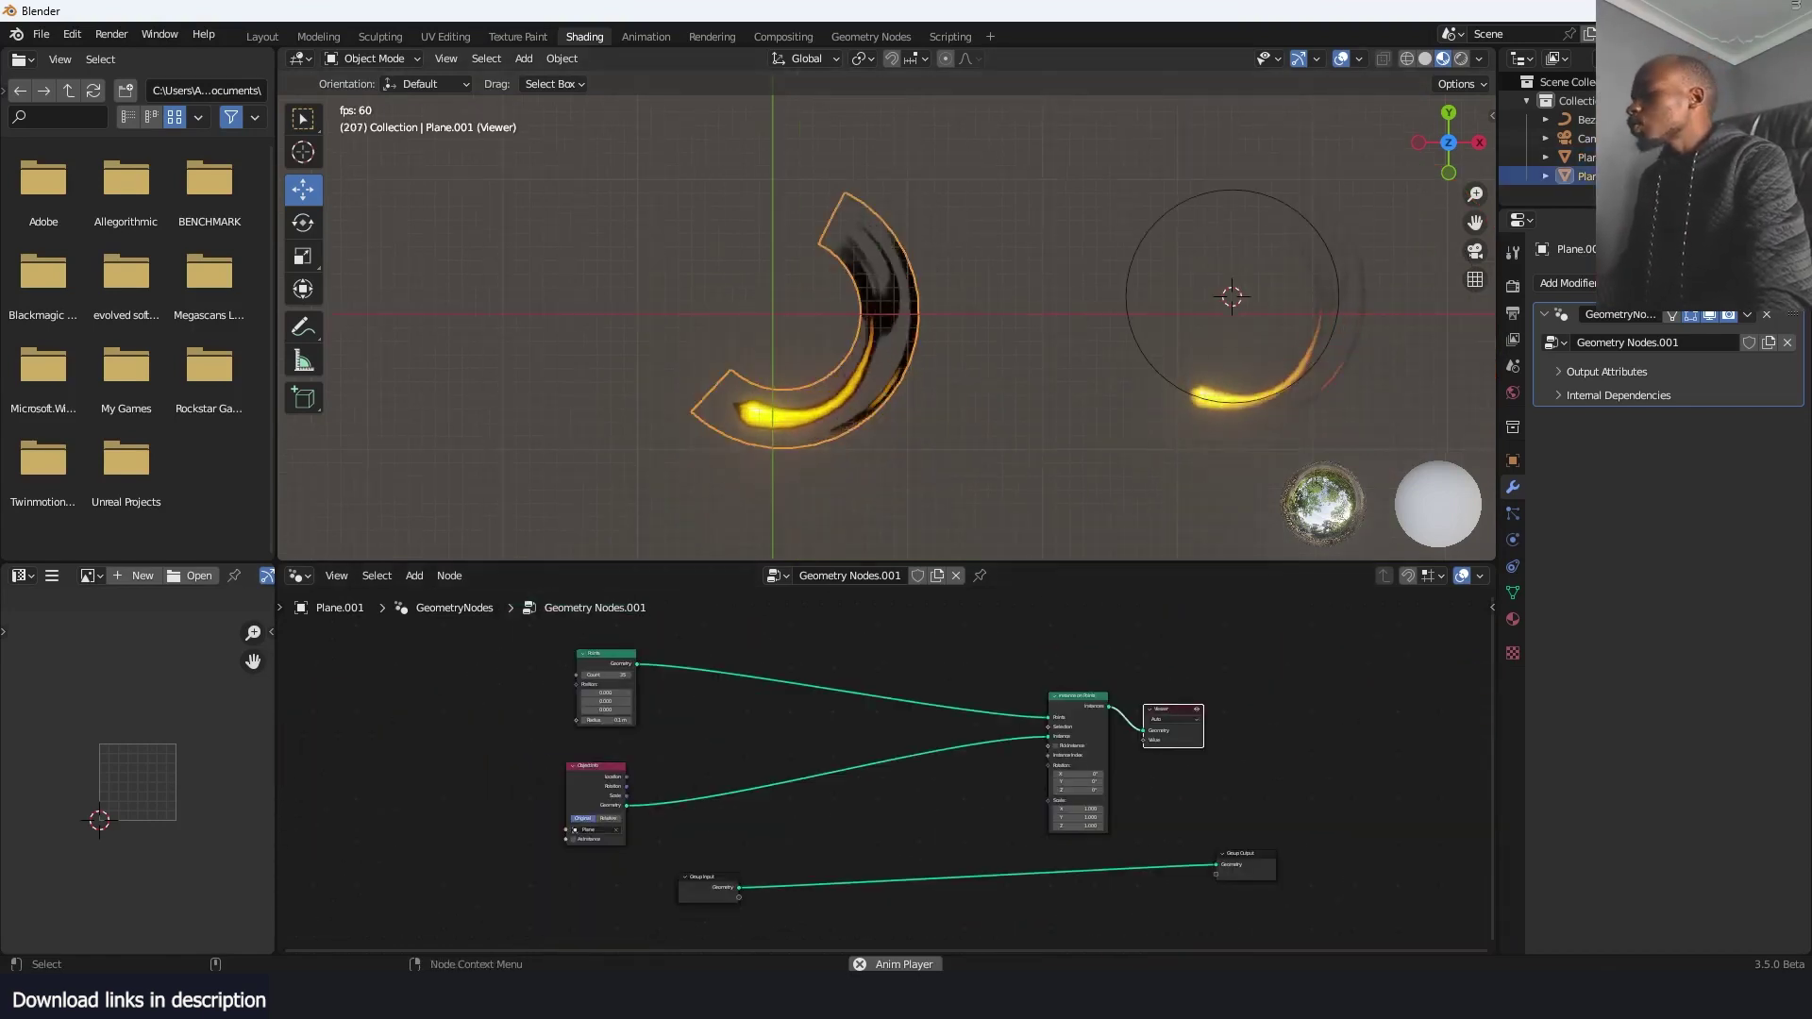
Check the reference video in VLC, return to Blender, and add a Random Value node below the Instance on Points link
key("alt+Tab")
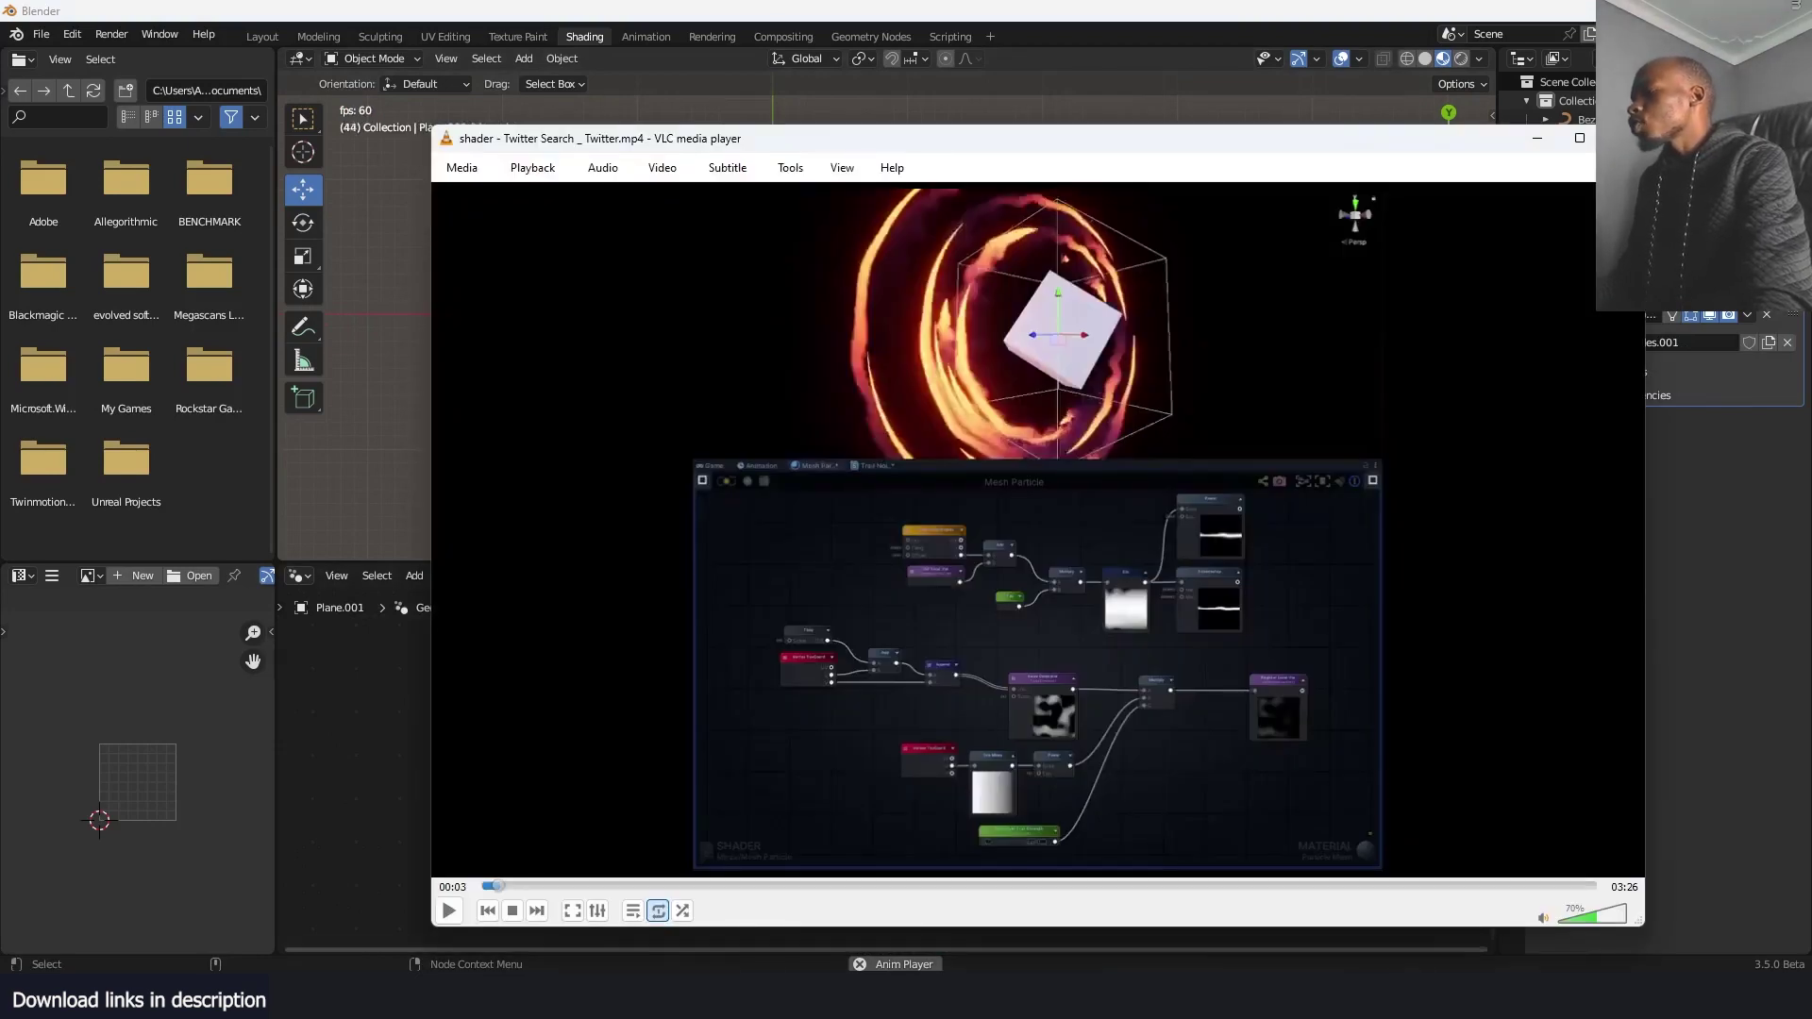
key("alt+Tab")
scroll(838, 675, "up", 2)
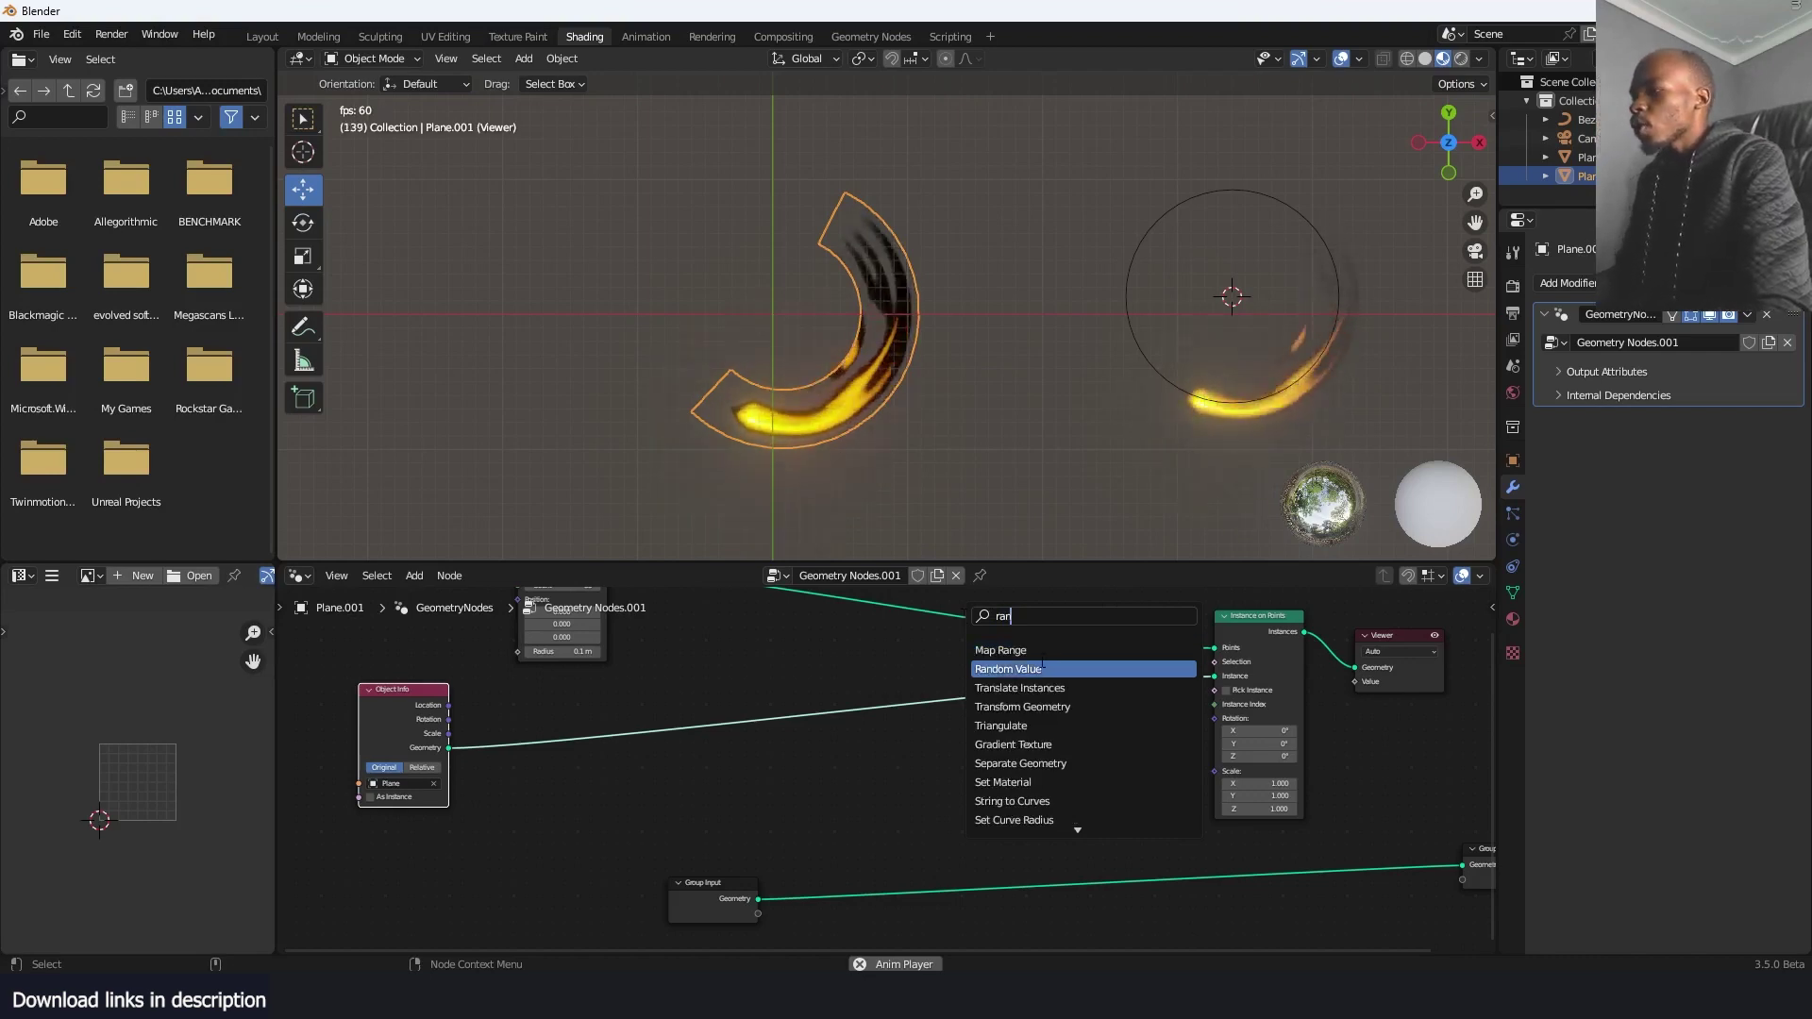
left_click(1043, 669)
left_click(1007, 795)
left_click_drag(681, 902, 1309, 919)
Add a Combine XYZ node driving the Rotation of Instance on Points, with the Random Value feeding its Z input
key("shift+a")
left_click(1150, 617)
type("x")
left_click(1225, 654)
left_click(1166, 789)
scroll(1291, 748, "up", 1)
left_click_drag(1304, 714, 1302, 704)
left_click_drag(1151, 810, 1160, 812)
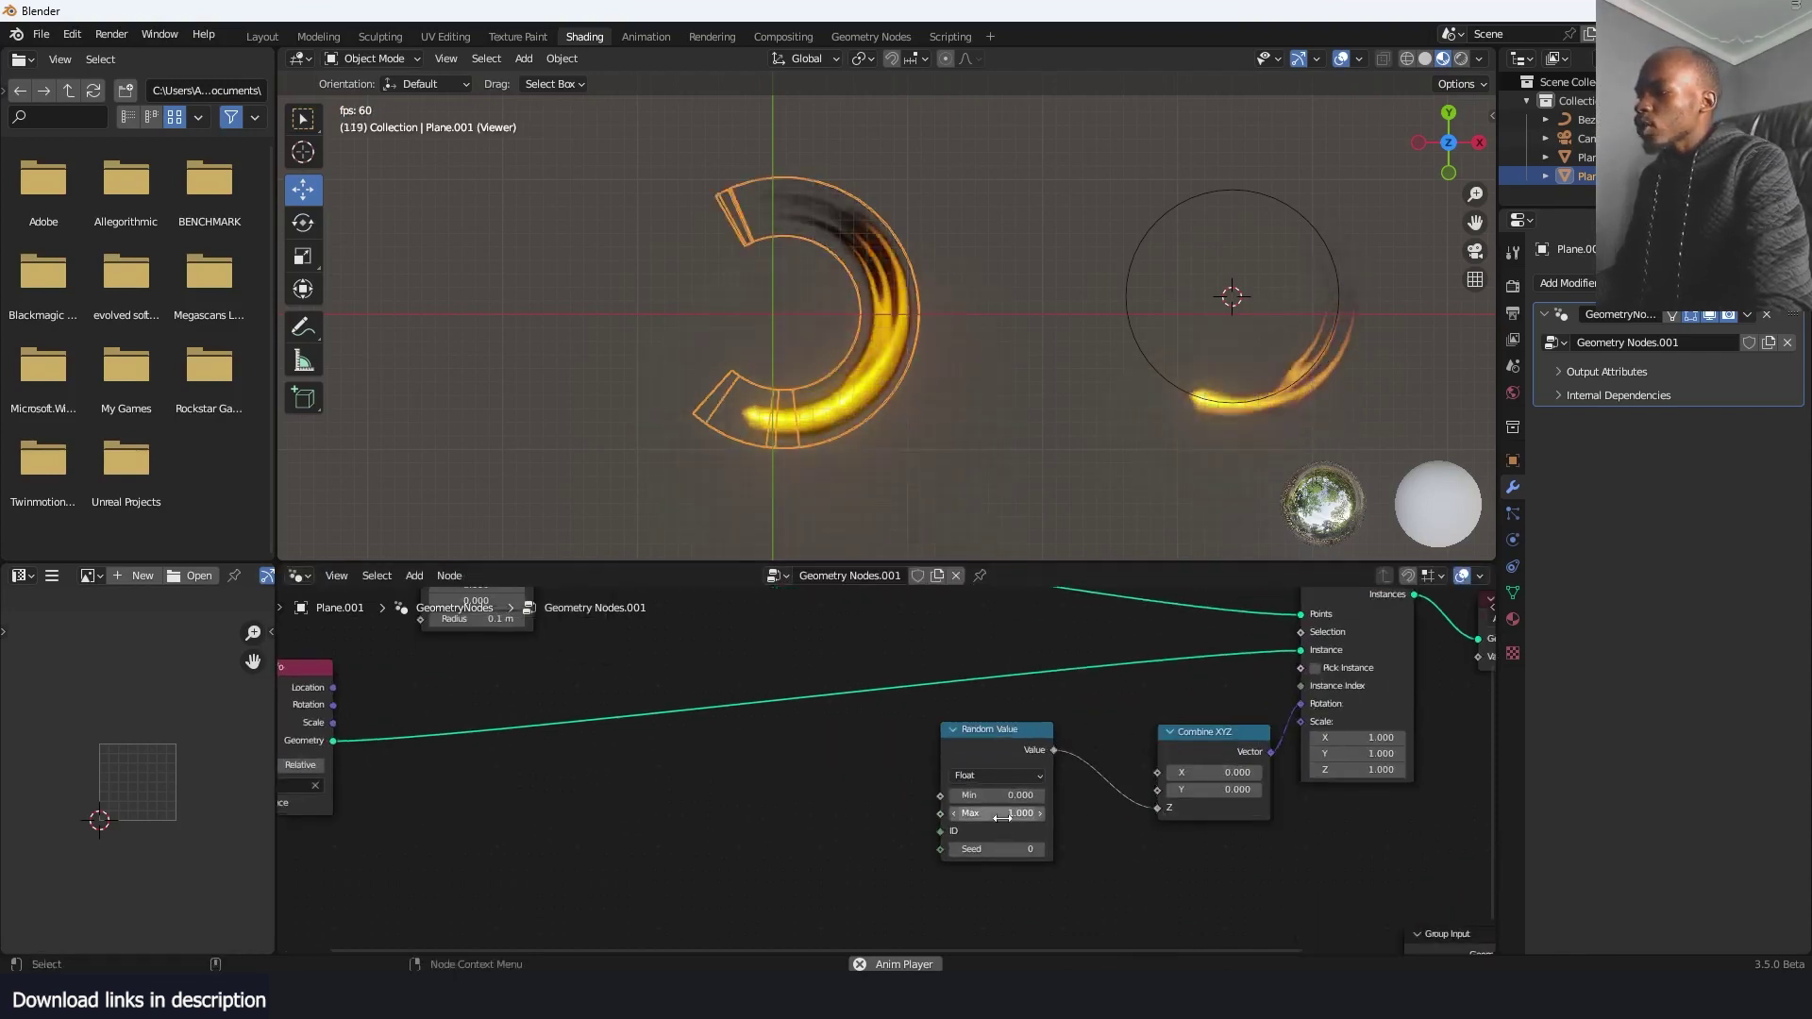
Set the rotation Random Value's maximum to 9.700 and move the Points node out of the way
left_click_drag(1000, 812, 1083, 812)
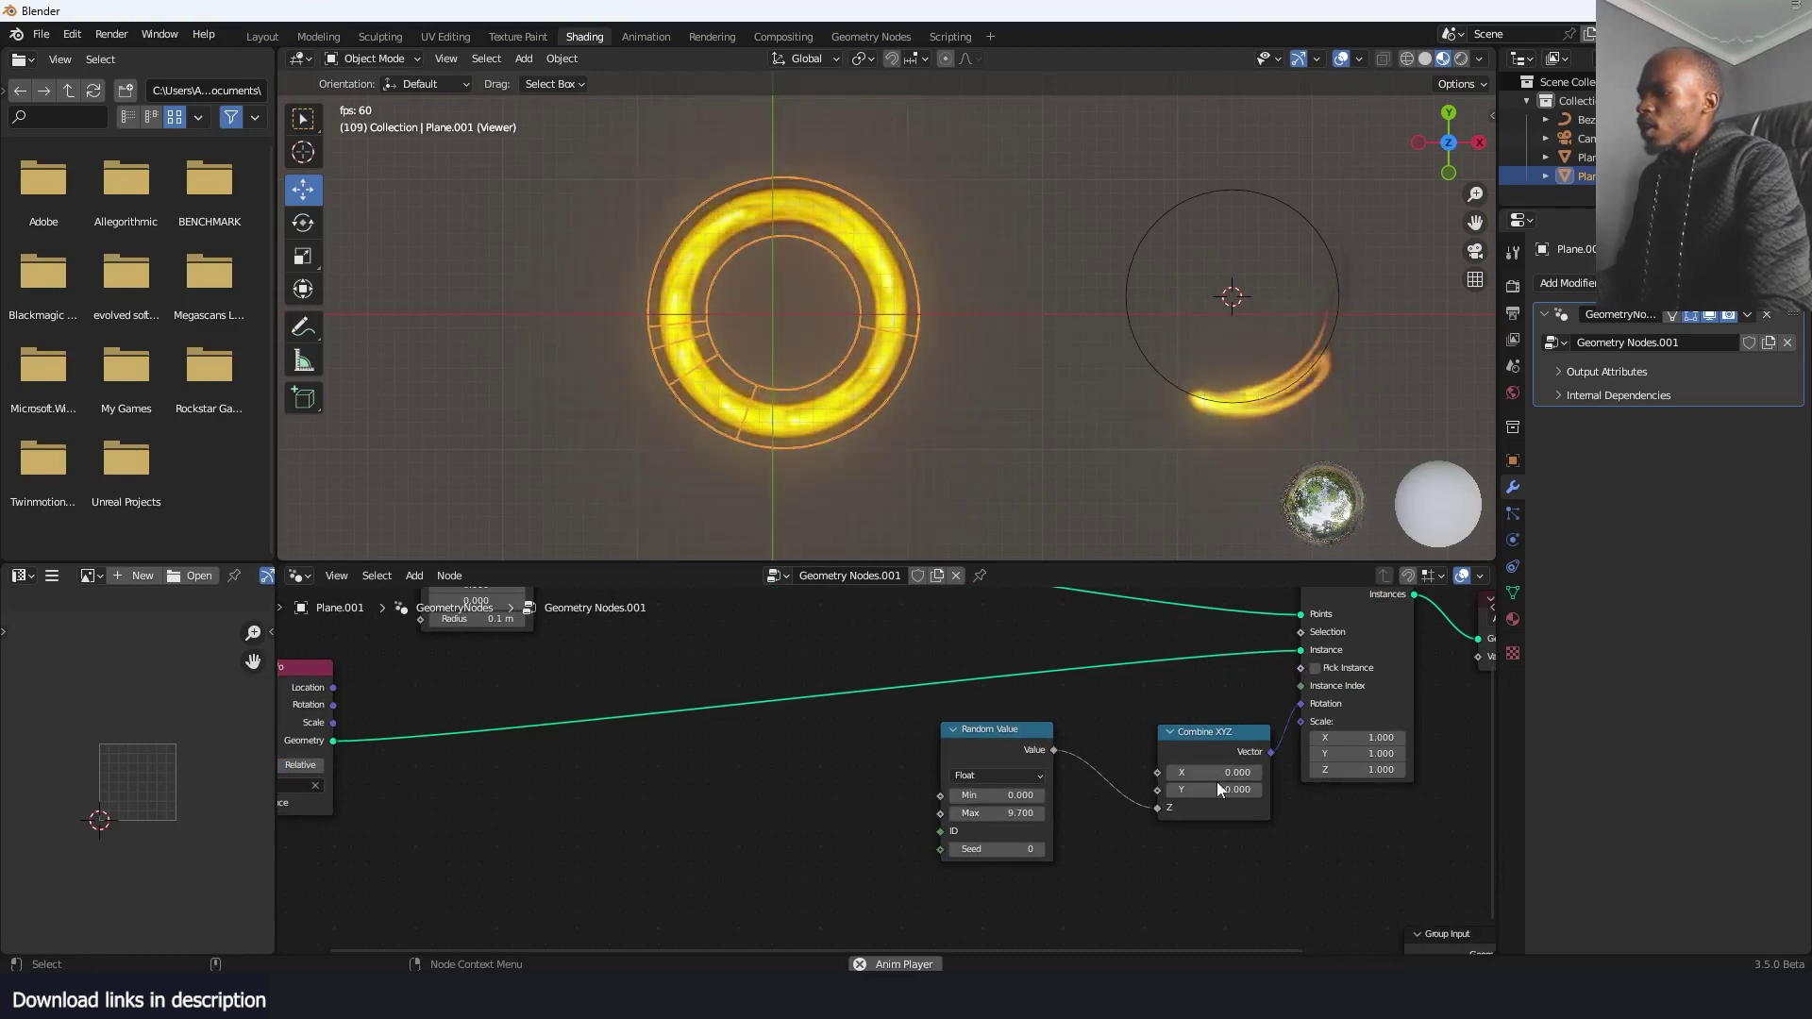
scroll(828, 364, "up", 2)
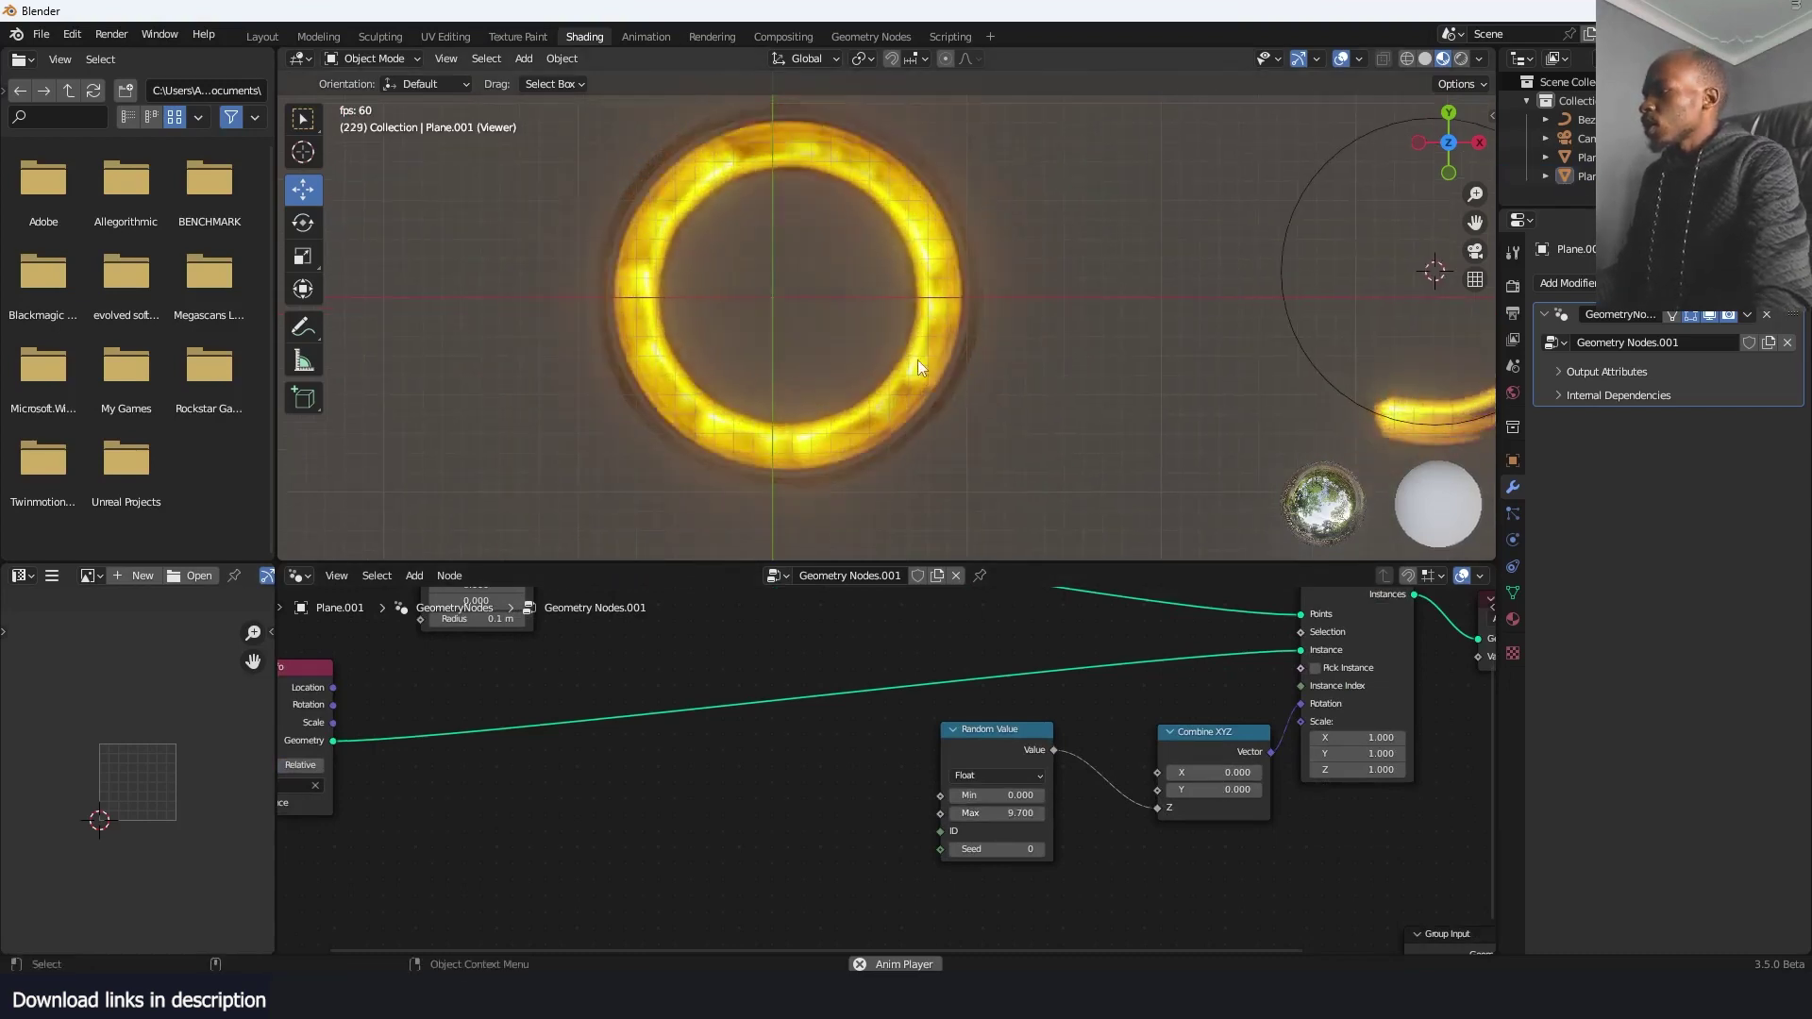
scroll(1079, 823, "down", 1)
scroll(1078, 823, "down", 2)
middle_click_drag(592, 615, 716, 659)
left_click_drag(694, 638, 638, 622)
Shift the Random Value and Combine XYZ nodes aside and connect a duplicate Random Value to the Scale of Instance on Points
middle_click_drag(1280, 743, 1196, 676)
scroll(1194, 675, "up", 3)
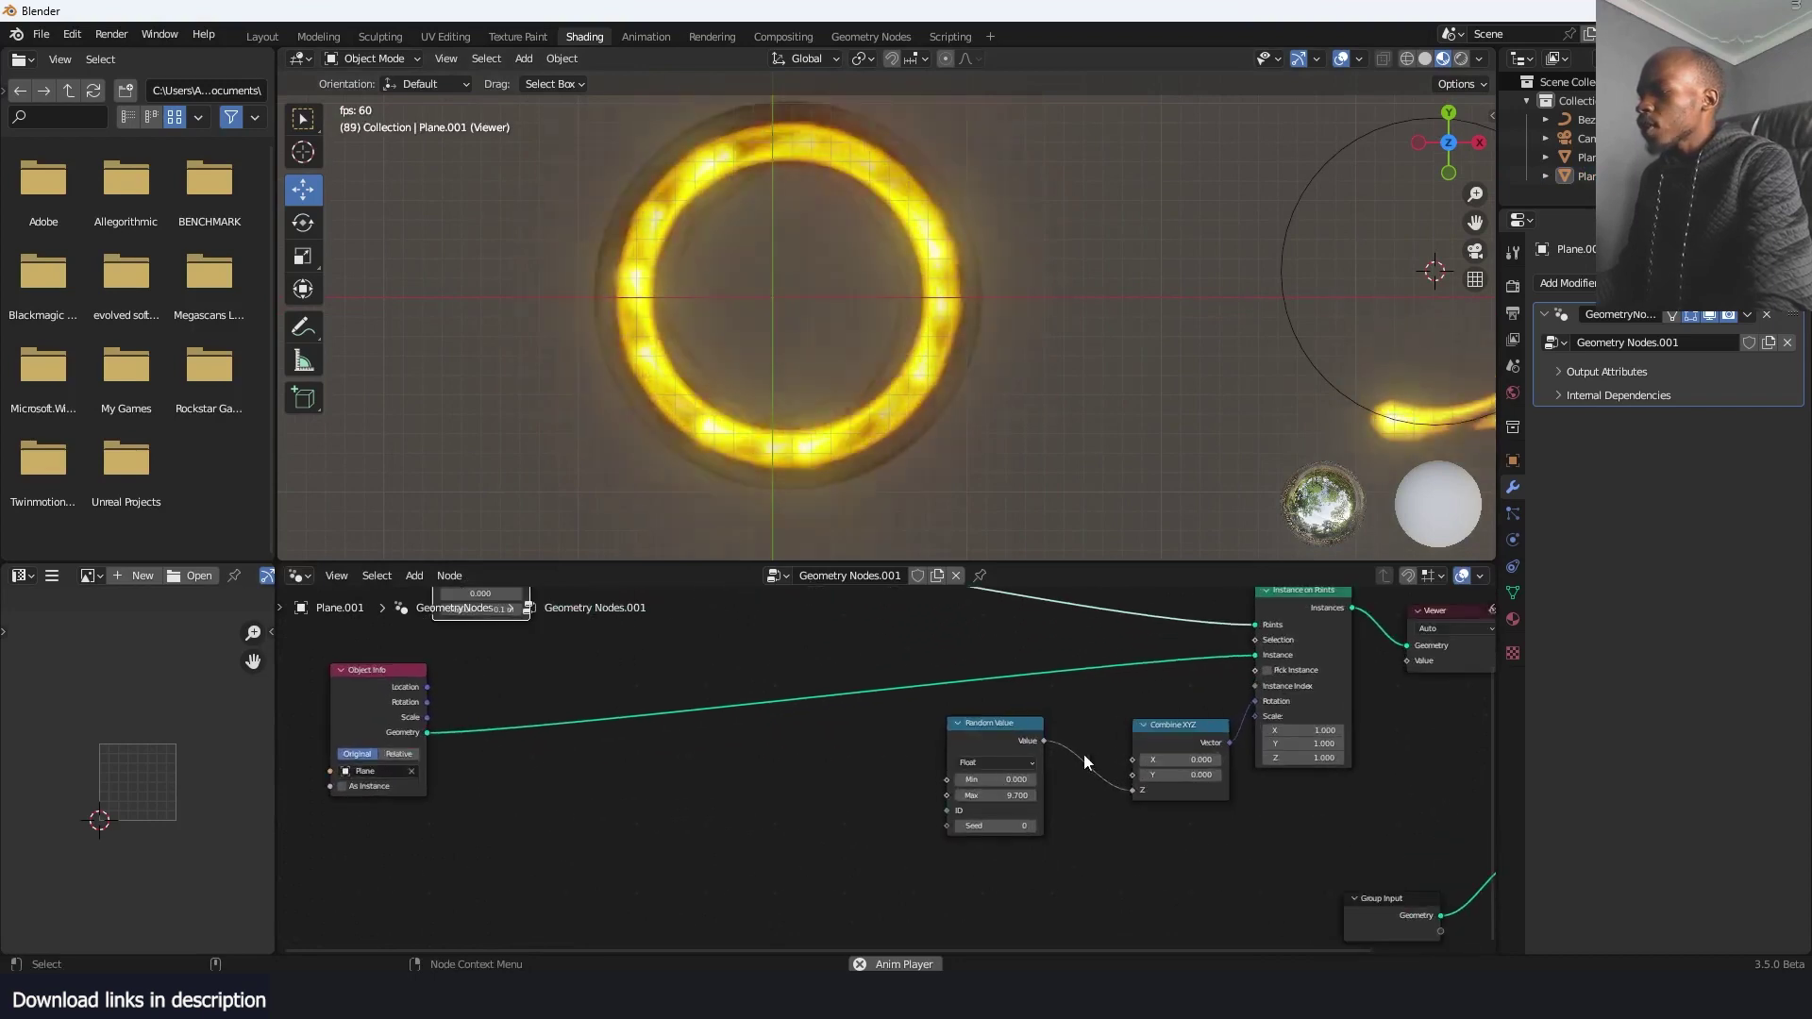
left_click_drag(1000, 738, 872, 756)
left_click_drag(1147, 736, 981, 702)
key("shift+d")
left_click(1047, 814)
left_click_drag(1097, 821, 1259, 717)
Tune the point count and set the random ranges to 1.500–2.050 for scale and -6.400–16.600 for rotation
middle_click_drag(1181, 768, 1115, 697)
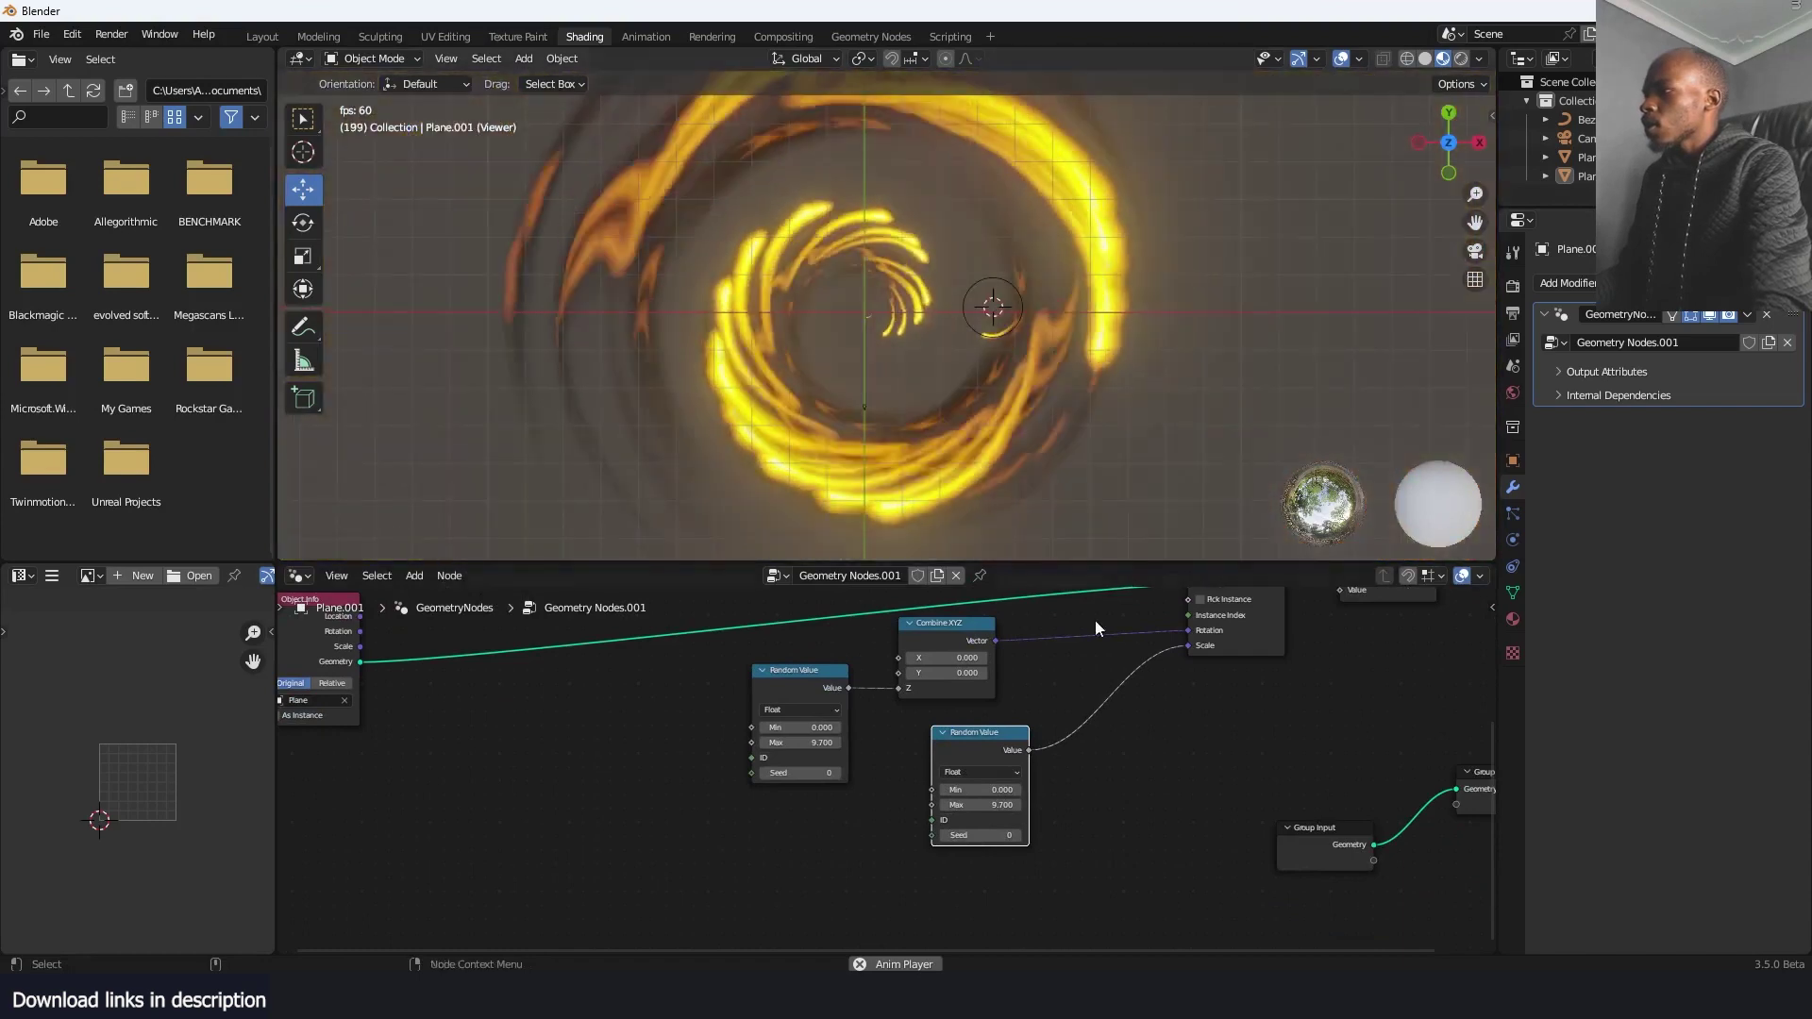
mouse_move(982, 789)
left_mouse_down()
mouse_move(1000, 790)
mouse_move(896, 789)
mouse_move(1047, 789)
mouse_move(835, 805)
mouse_move(953, 805)
left_mouse_up()
scroll(887, 396, "up", 7)
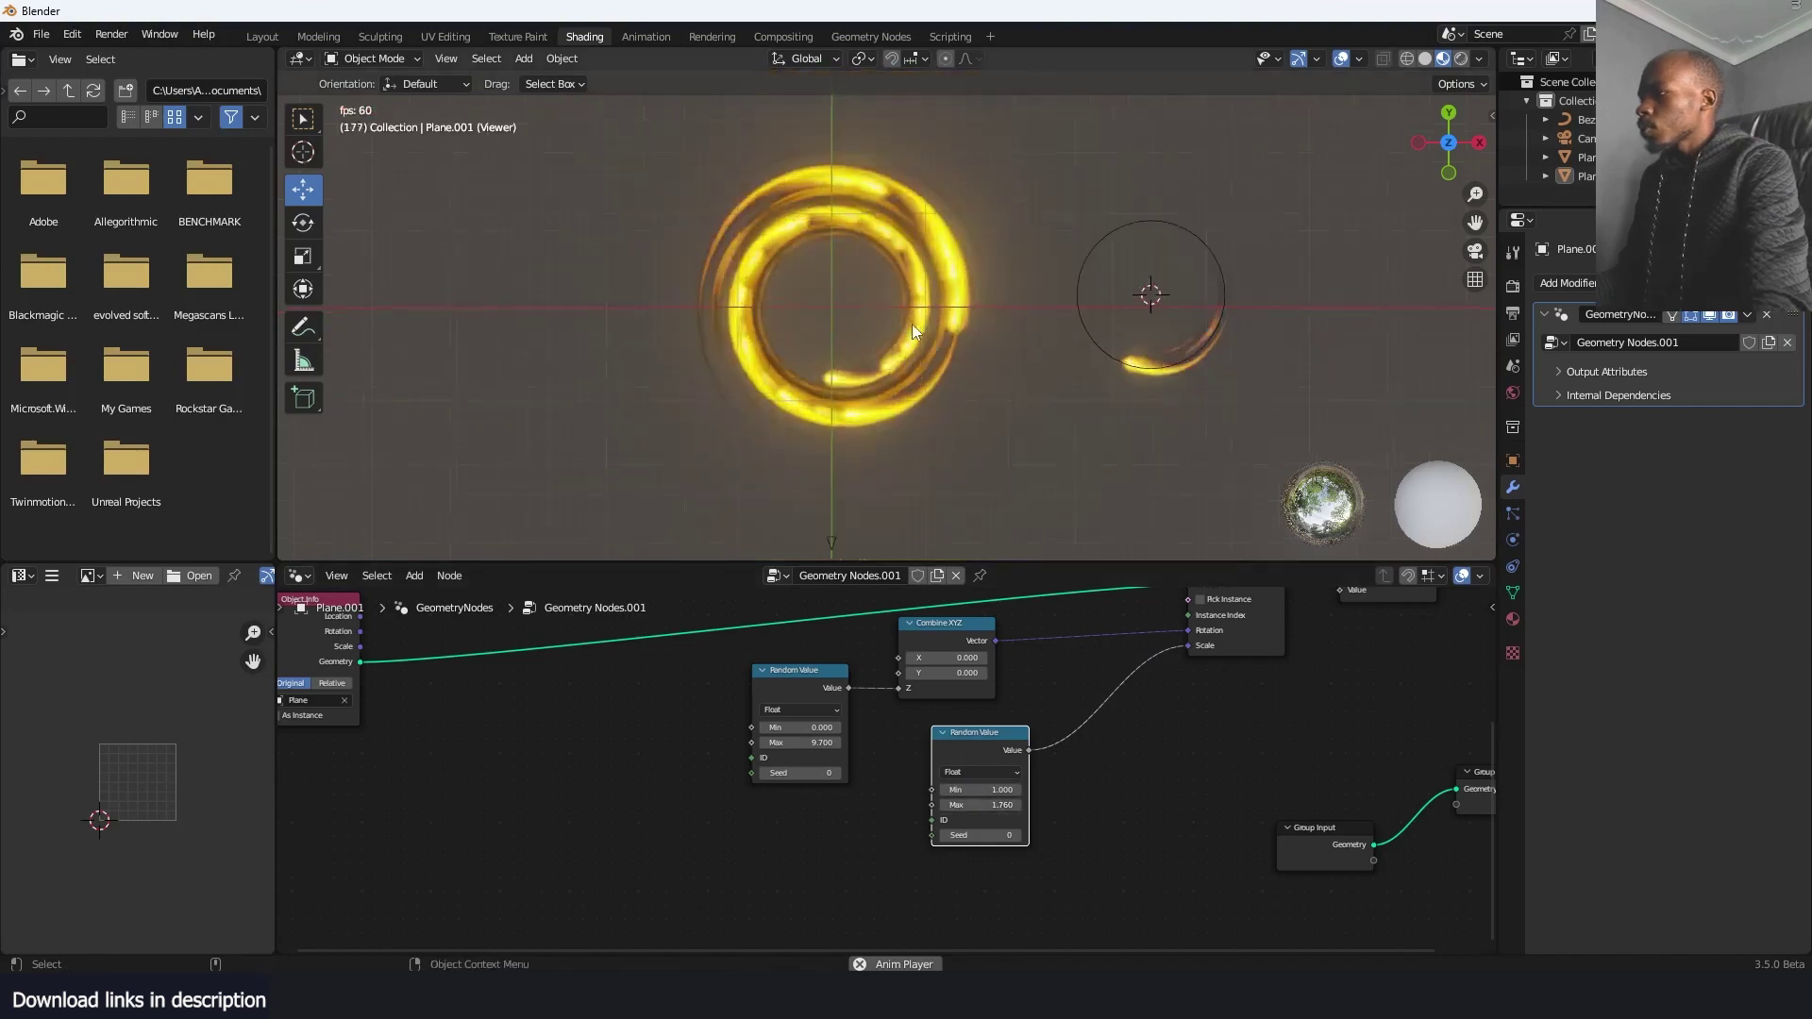
middle_click_drag(595, 641, 1006, 849)
scroll(1006, 713, "up", 3)
left_click_drag(840, 658, 821, 658)
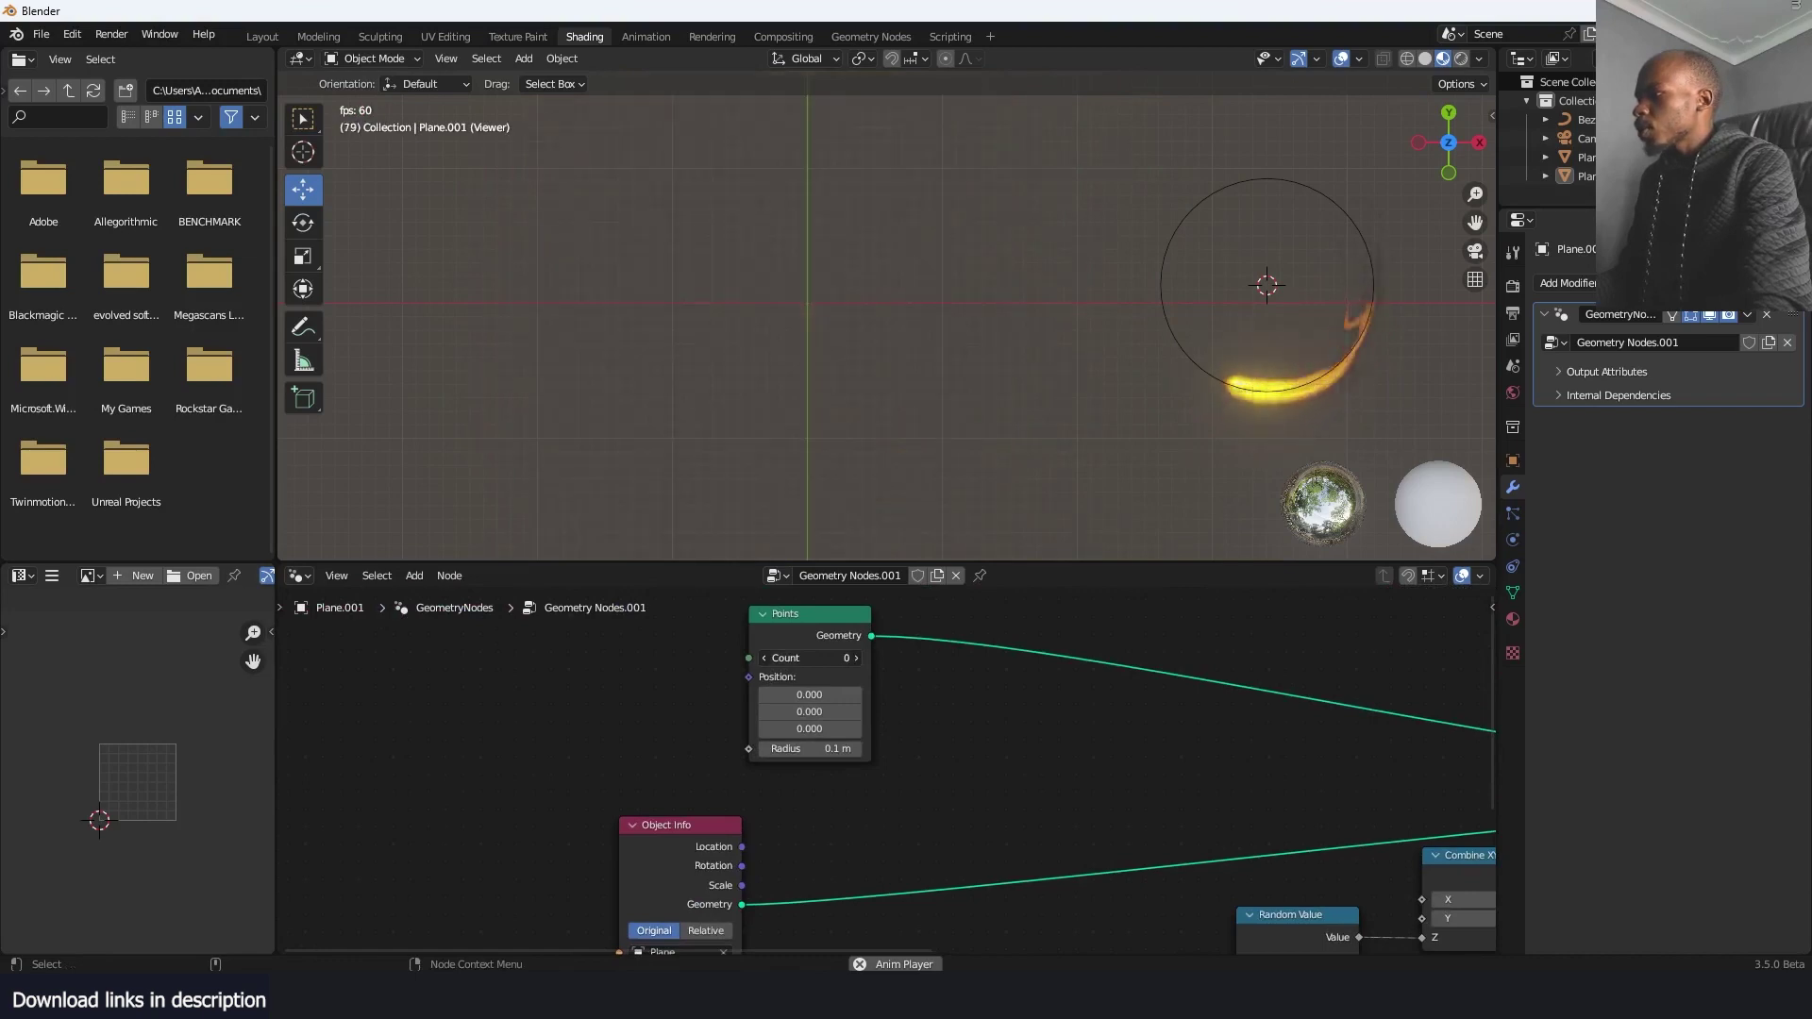
scroll(1438, 815, "down", 2)
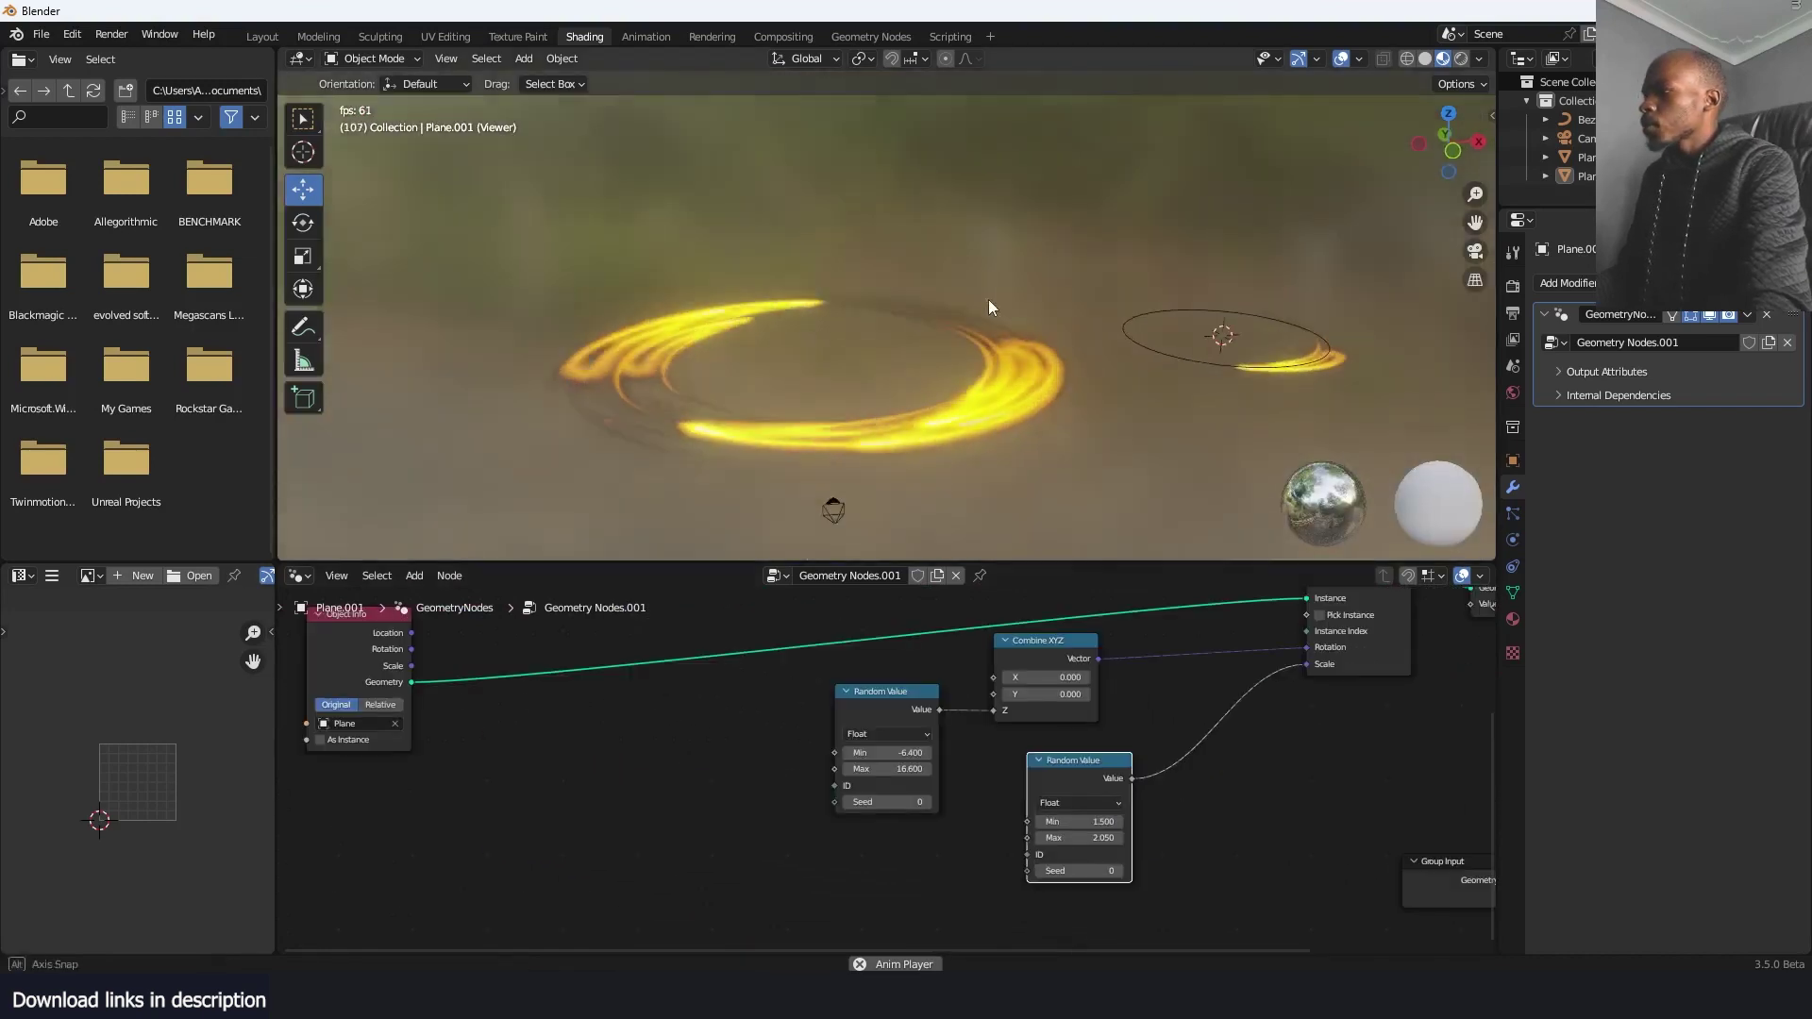
Insert a Set Position node between the Points and Instance on Points nodes
middle_click_drag(988, 298, 901, 311)
middle_click_drag(1091, 663, 1113, 793)
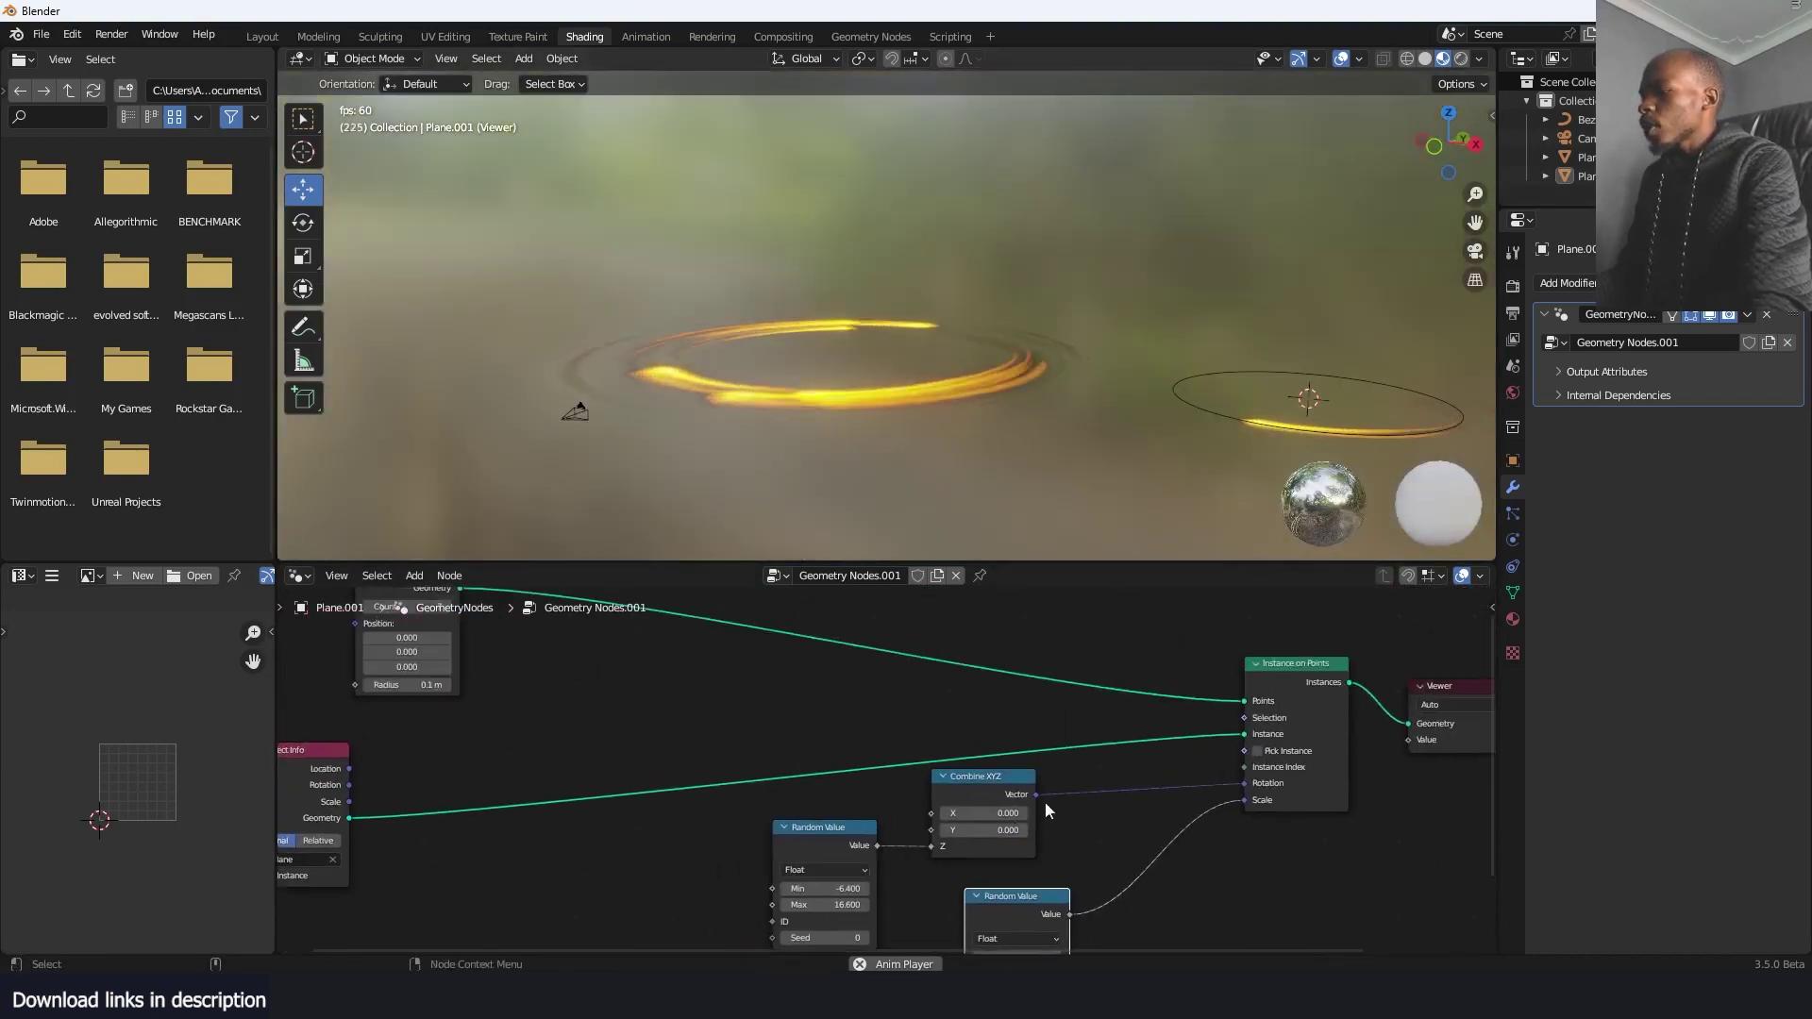
middle_click_drag(1253, 863, 1155, 814)
scroll(1155, 813, "down", 1)
middle_click_drag(902, 714, 987, 736)
middle_click_drag(695, 724, 840, 781)
left_click_drag(608, 641, 519, 620)
middle_click_drag(1273, 745, 1160, 707)
key("shift+a")
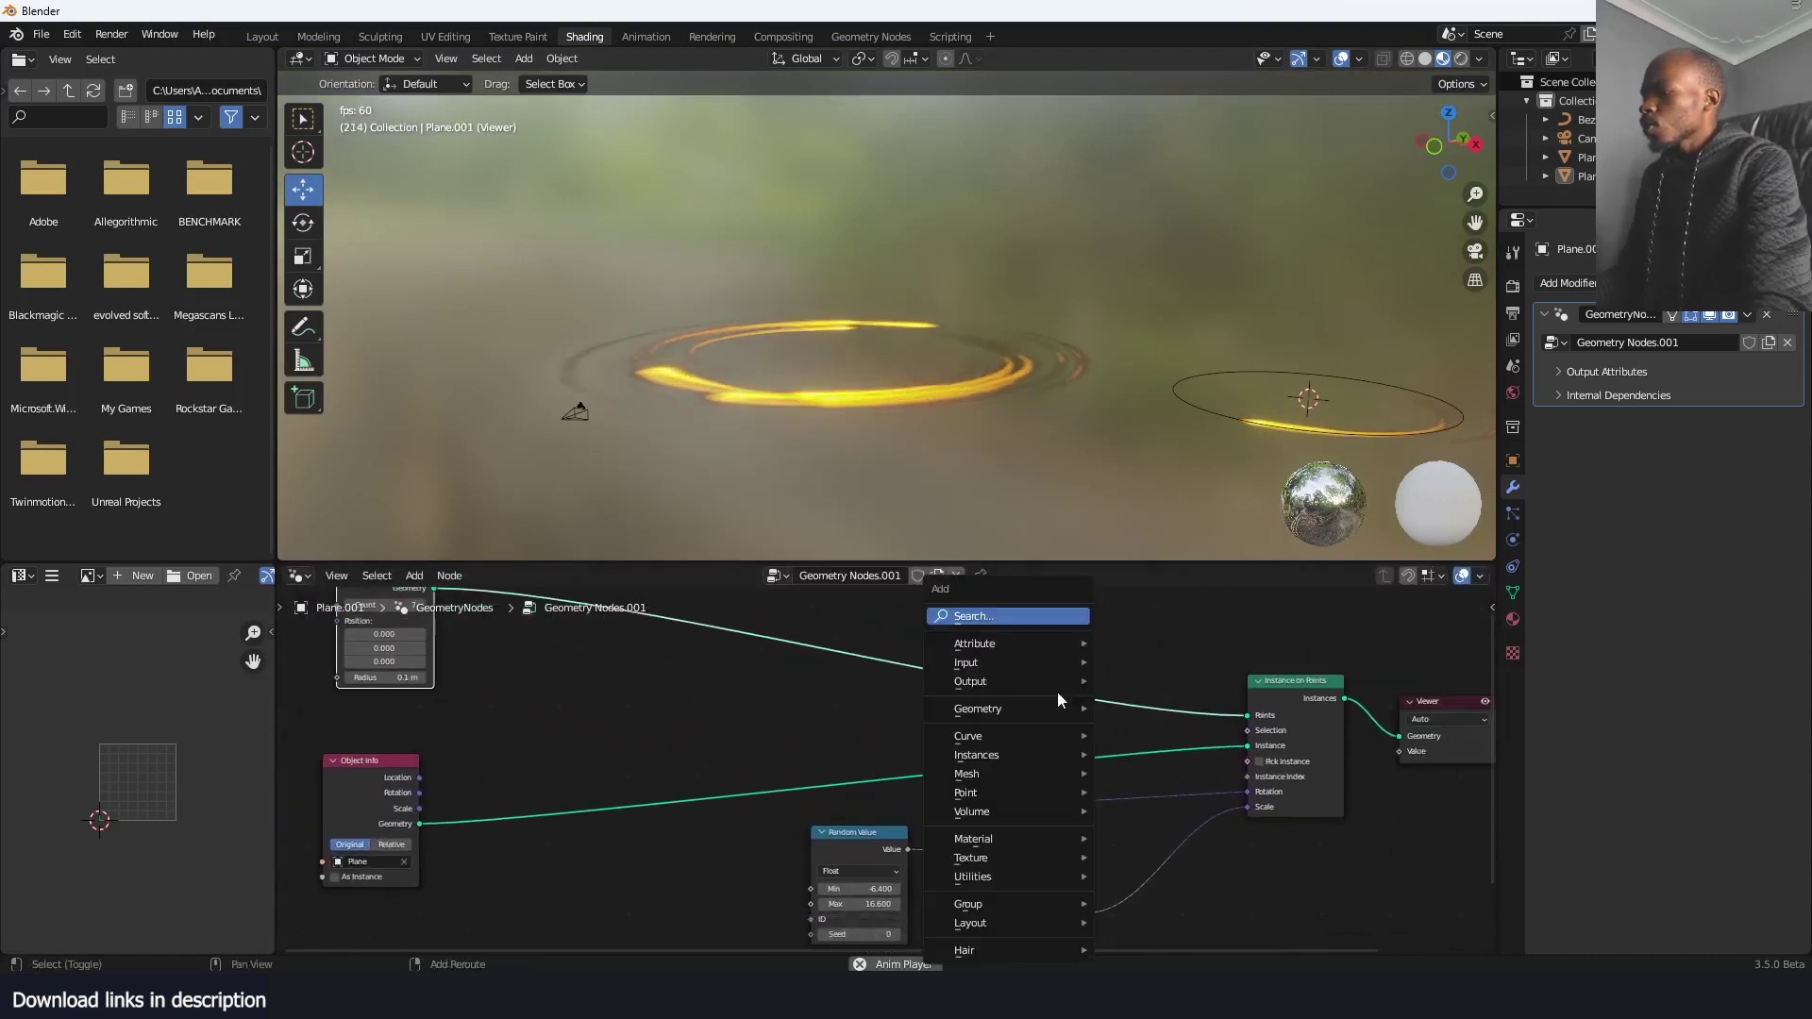
type("set")
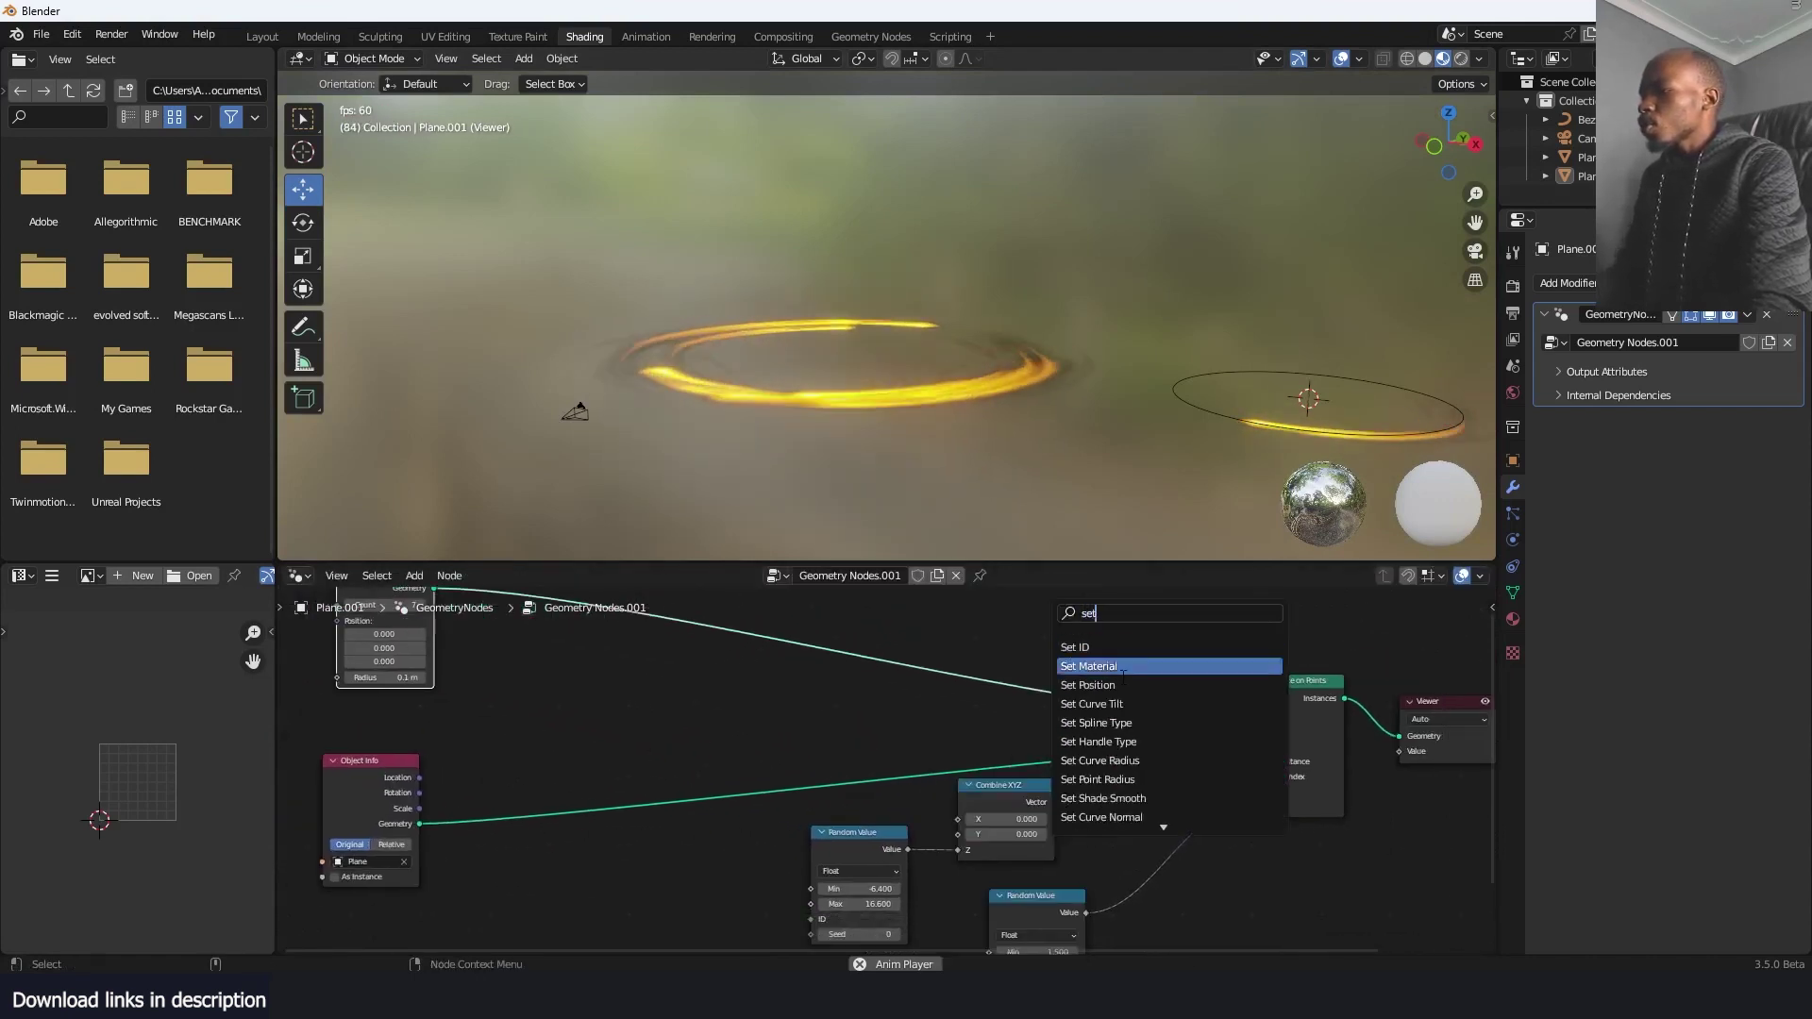
left_click(1123, 685)
left_click(995, 675)
Duplicate the Combine XYZ node and connect the copy to the Set Position node's Offset
middle_click_drag(1035, 764, 1085, 741)
left_click(1072, 780)
key("shift+d")
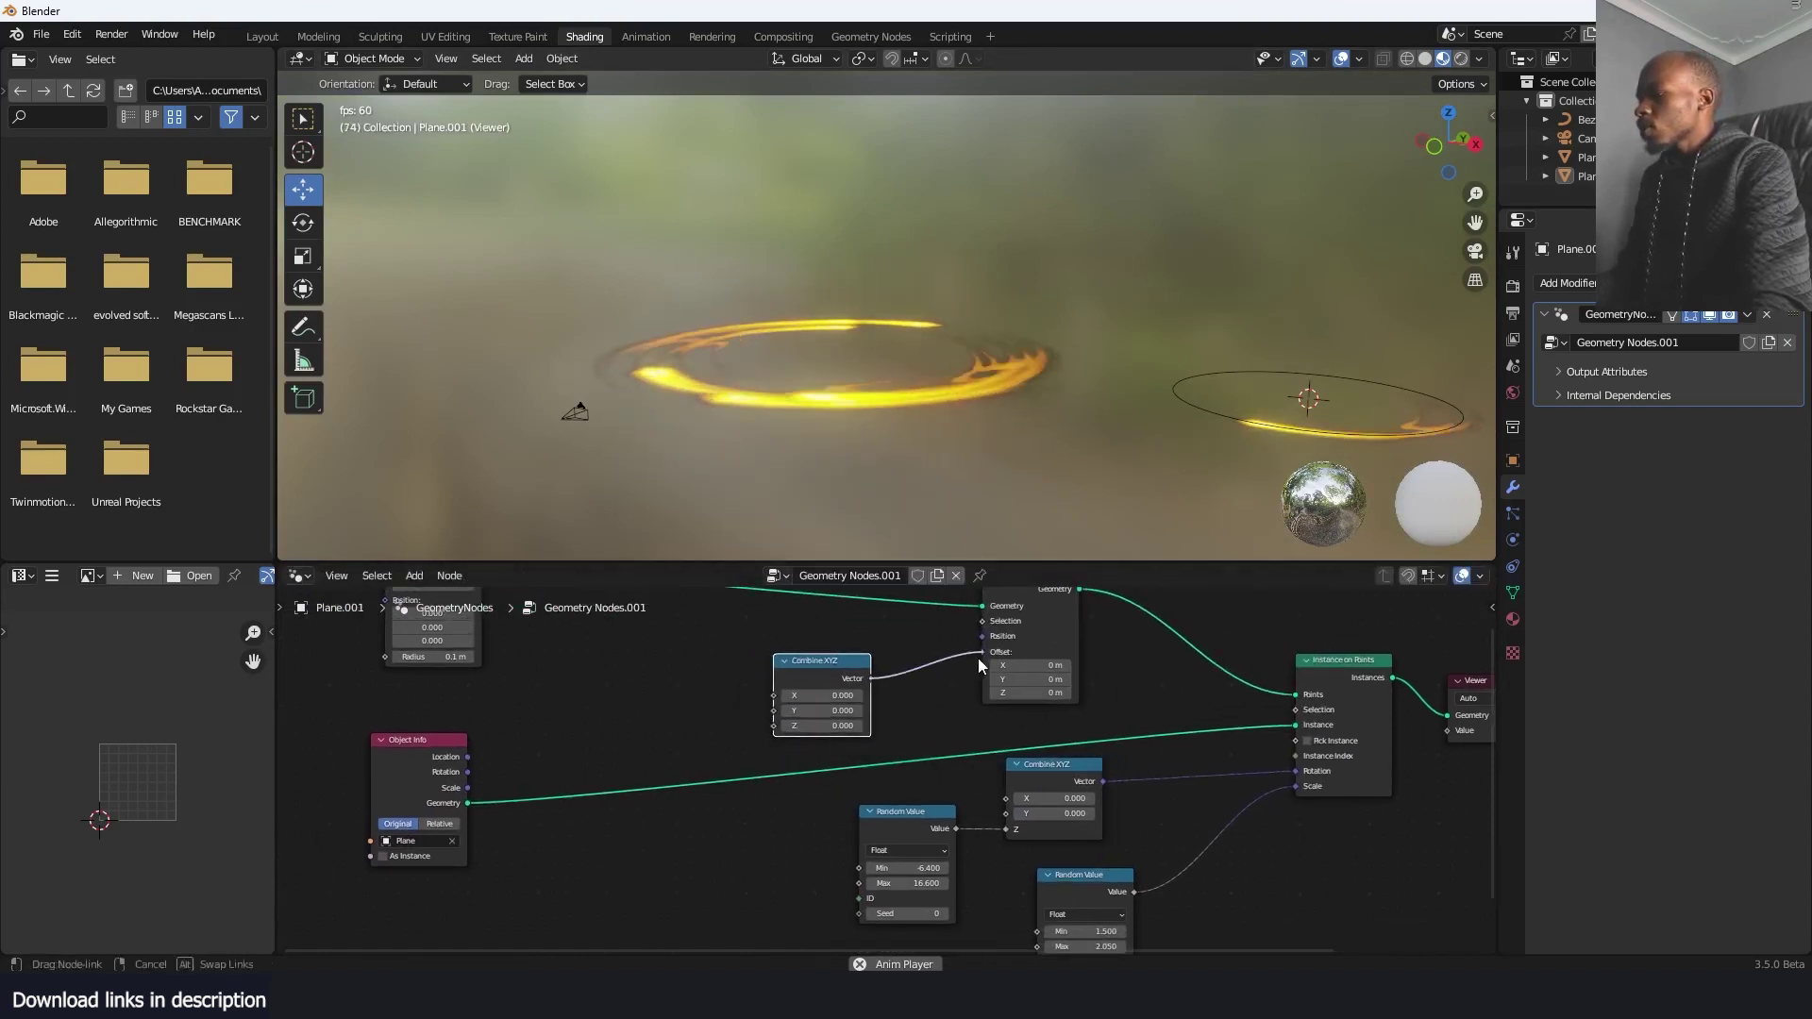
Drive the offset's Z with a duplicate of the rotation Random Value and narrow its range to keep the beams close together
left_click(949, 821)
key("shift+d")
left_click(615, 663)
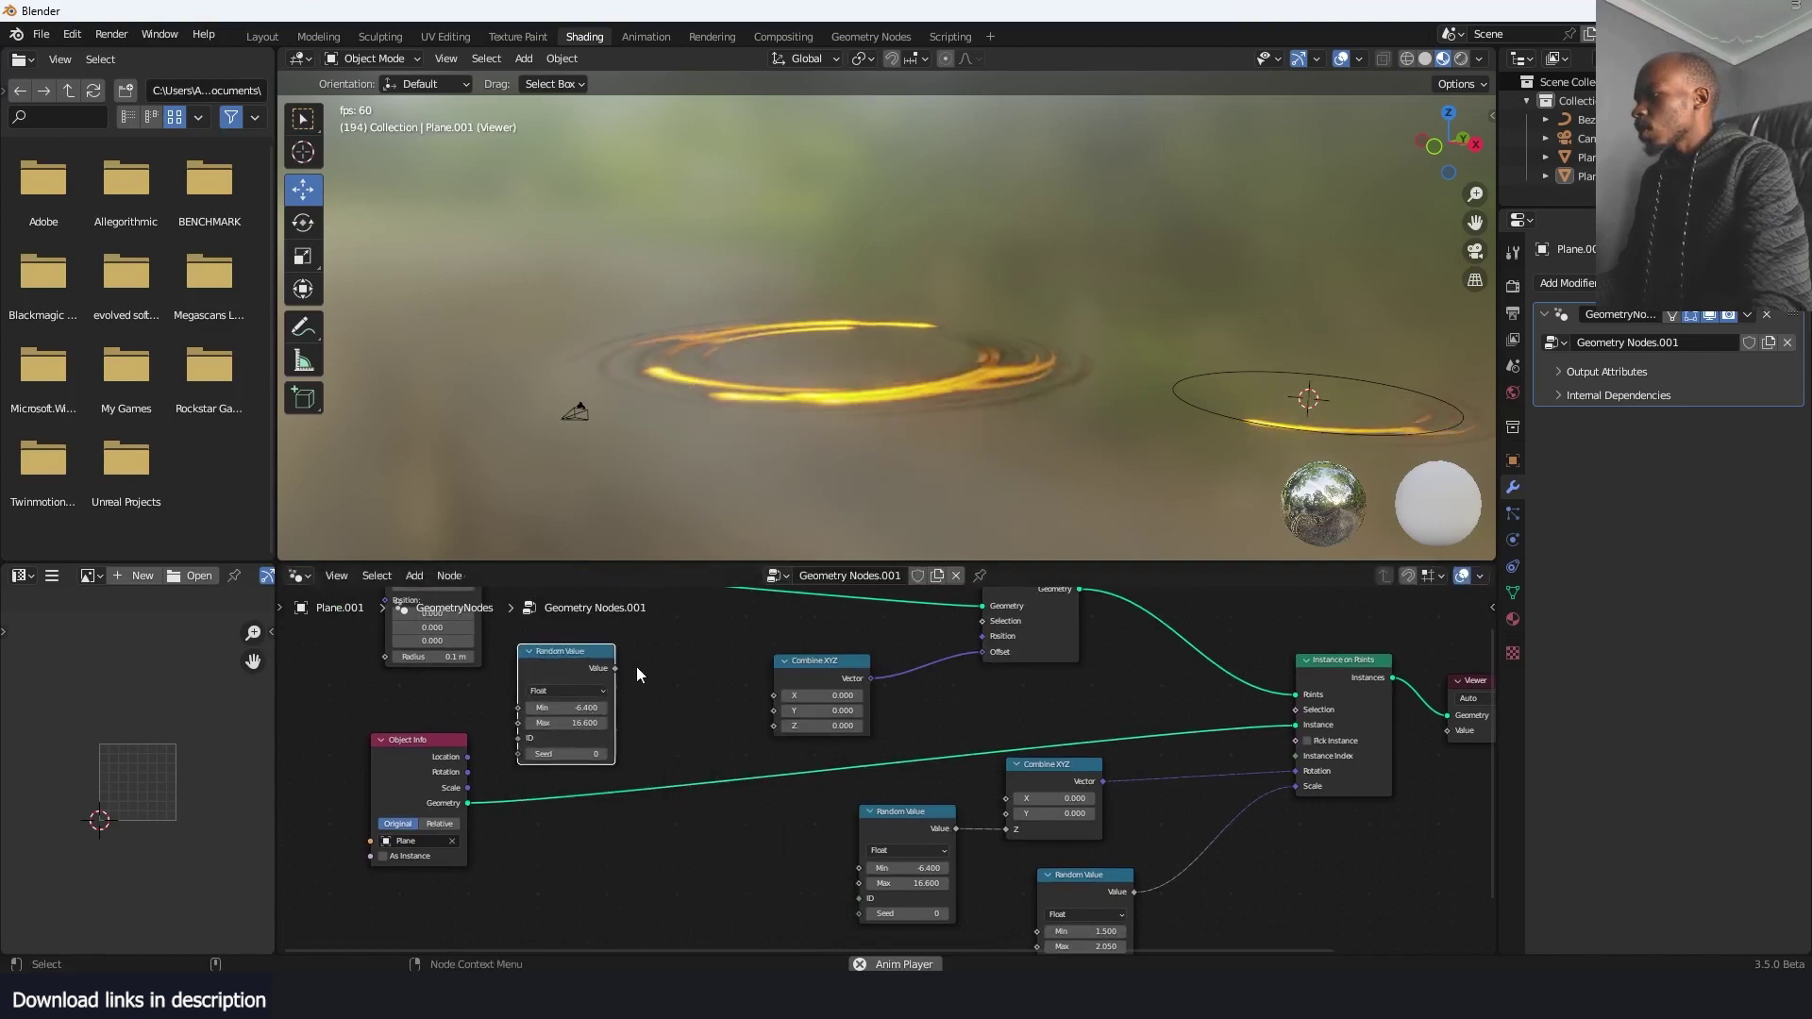
left_click_drag(615, 668, 773, 726)
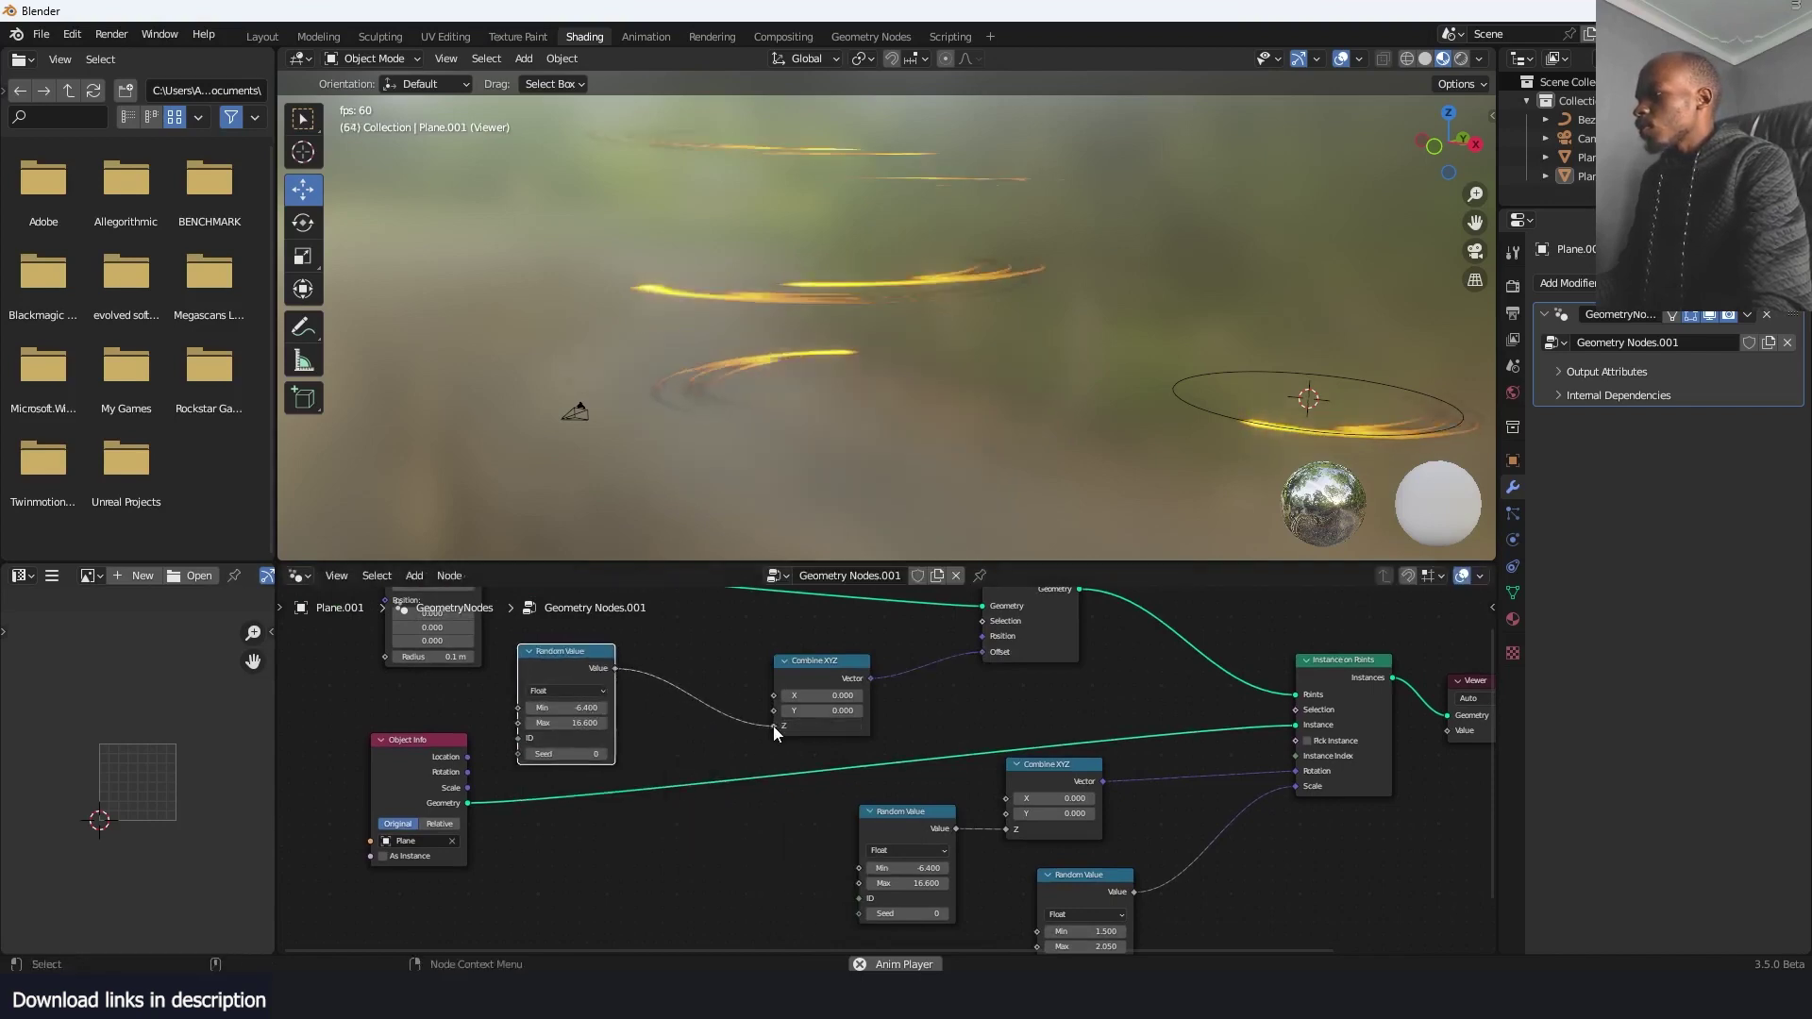
middle_click_drag(802, 236, 852, 304)
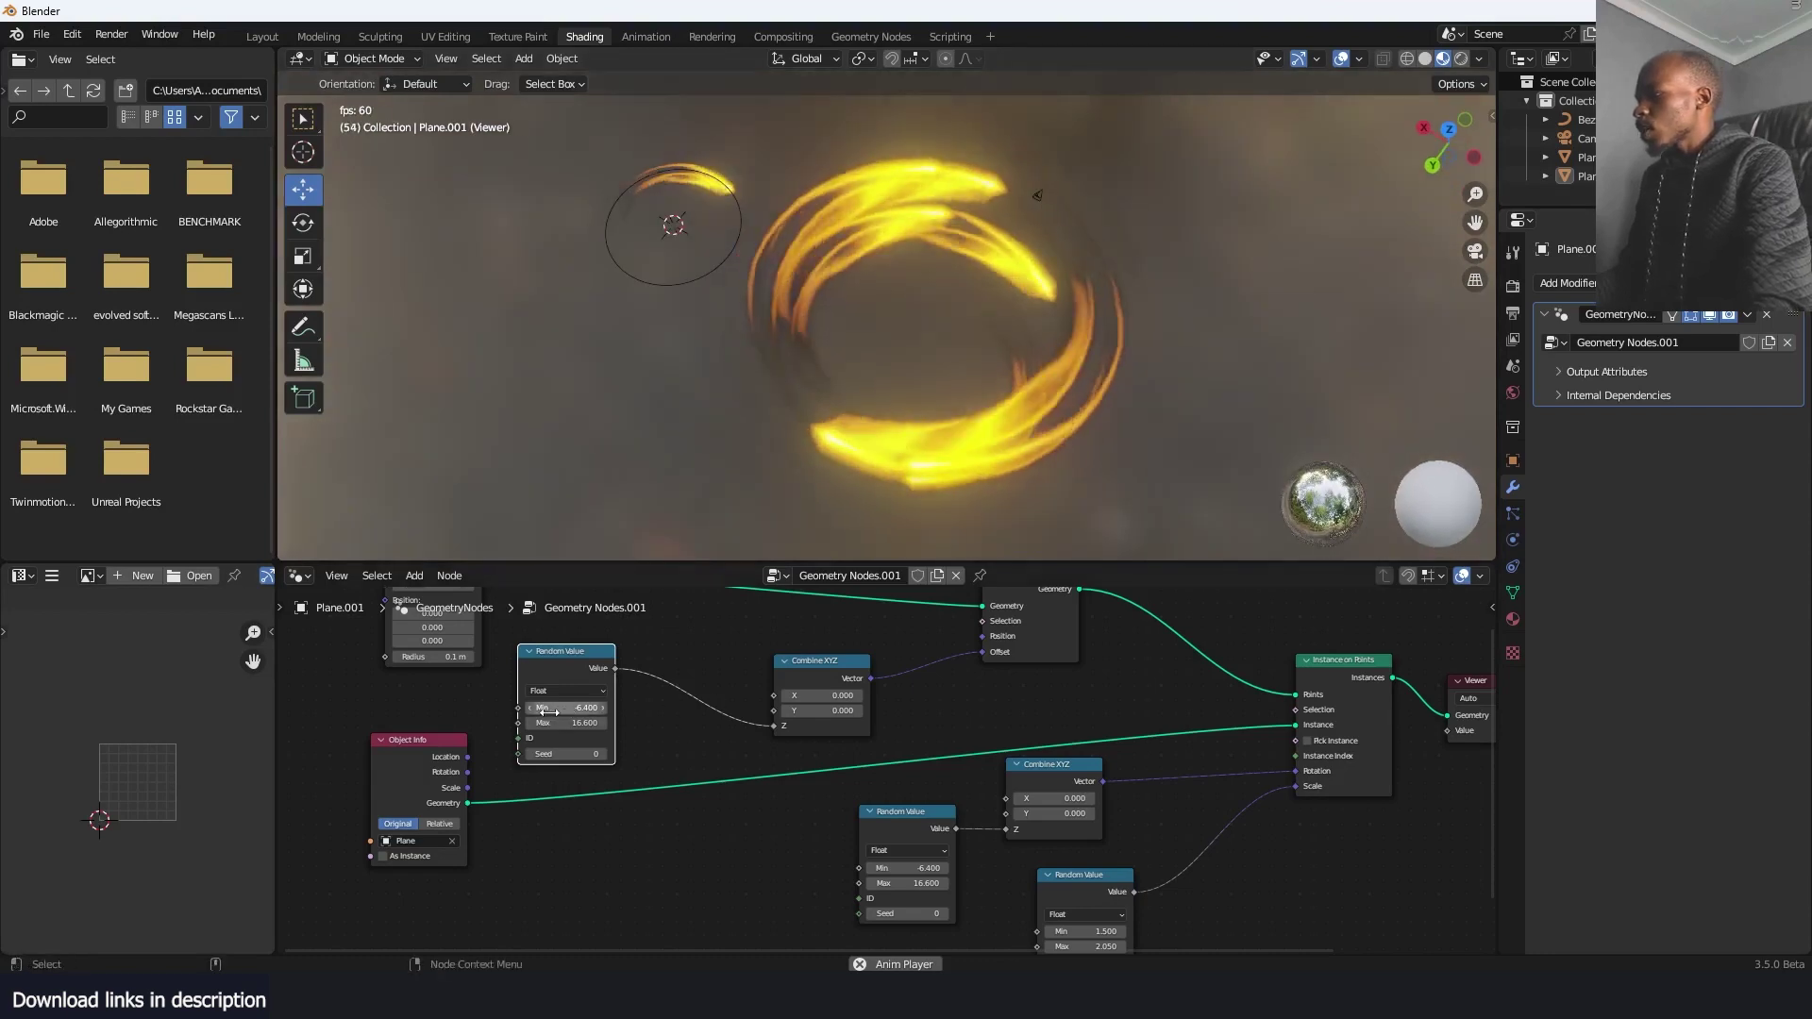
left_click_drag(557, 712, 567, 711)
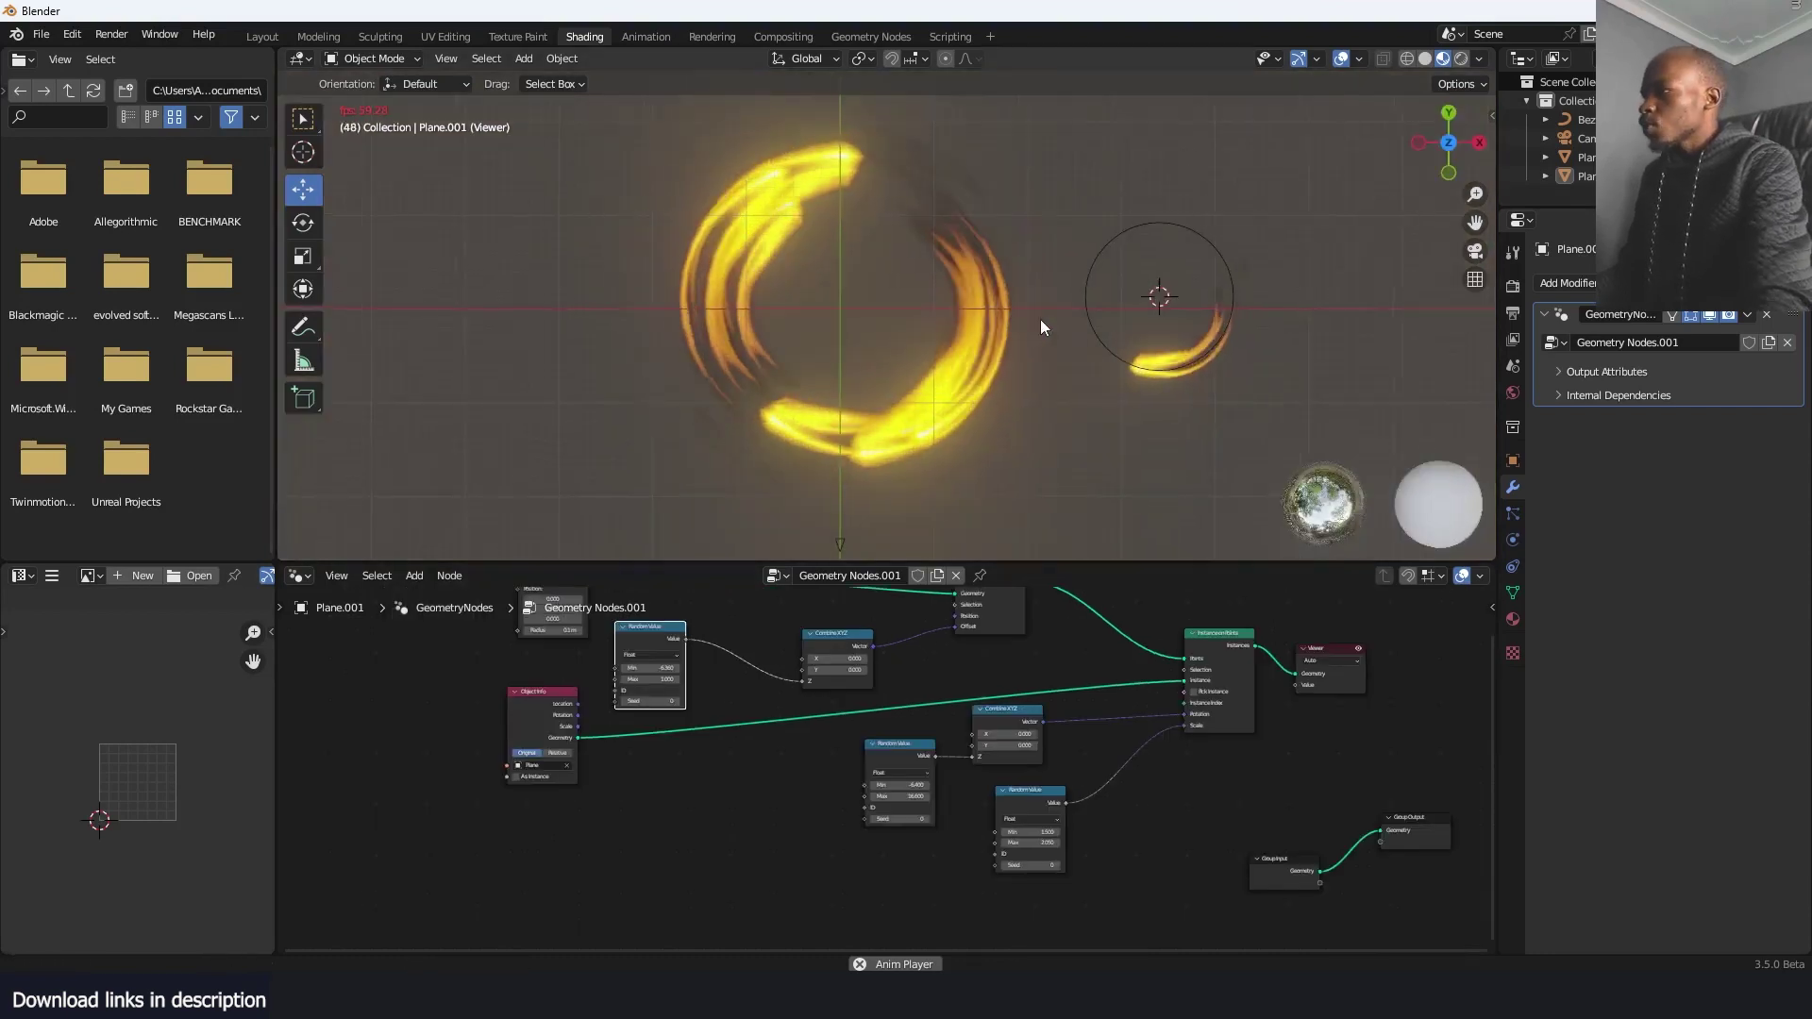
Drive the rotation Random Value's maximum with the expression #frame/60 and play the animation
scroll(1094, 756, "up", 2)
mouse_move(990, 761)
left_mouse_down()
mouse_move(918, 761)
mouse_move(985, 762)
left_mouse_up()
middle_click_drag(750, 780, 911, 742)
key("shift+a")
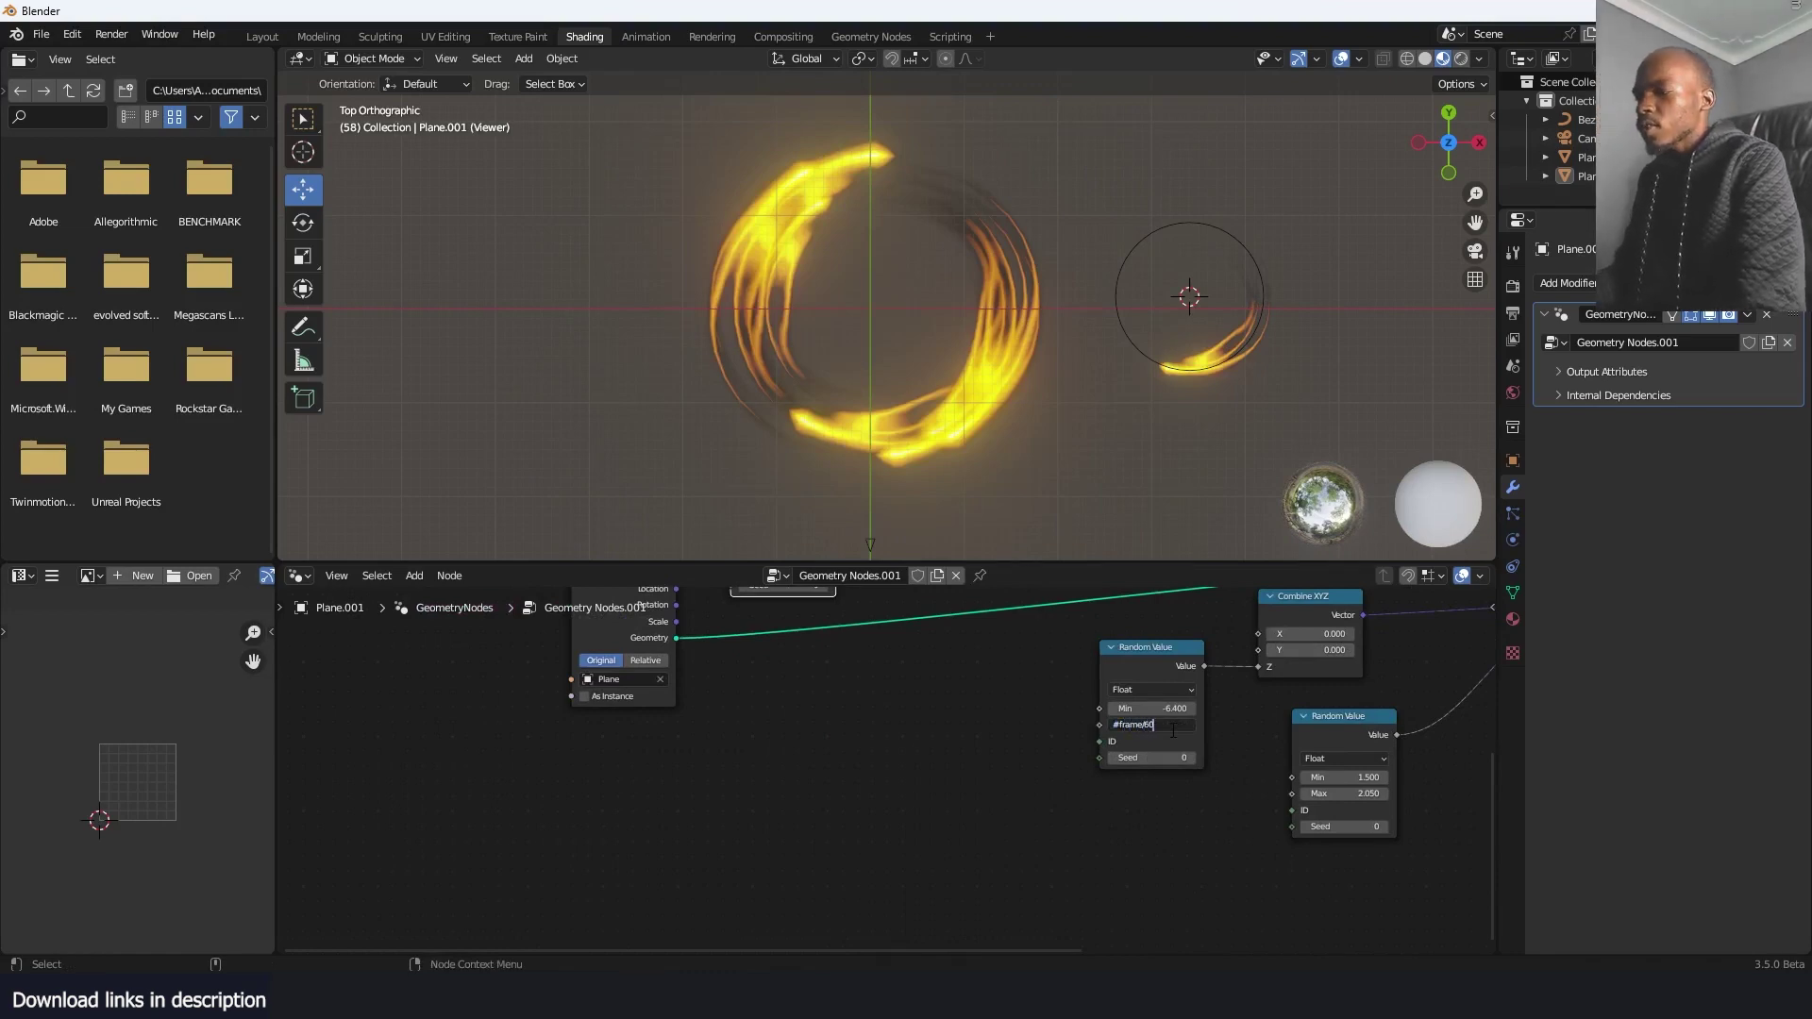
key("Return")
key("space")
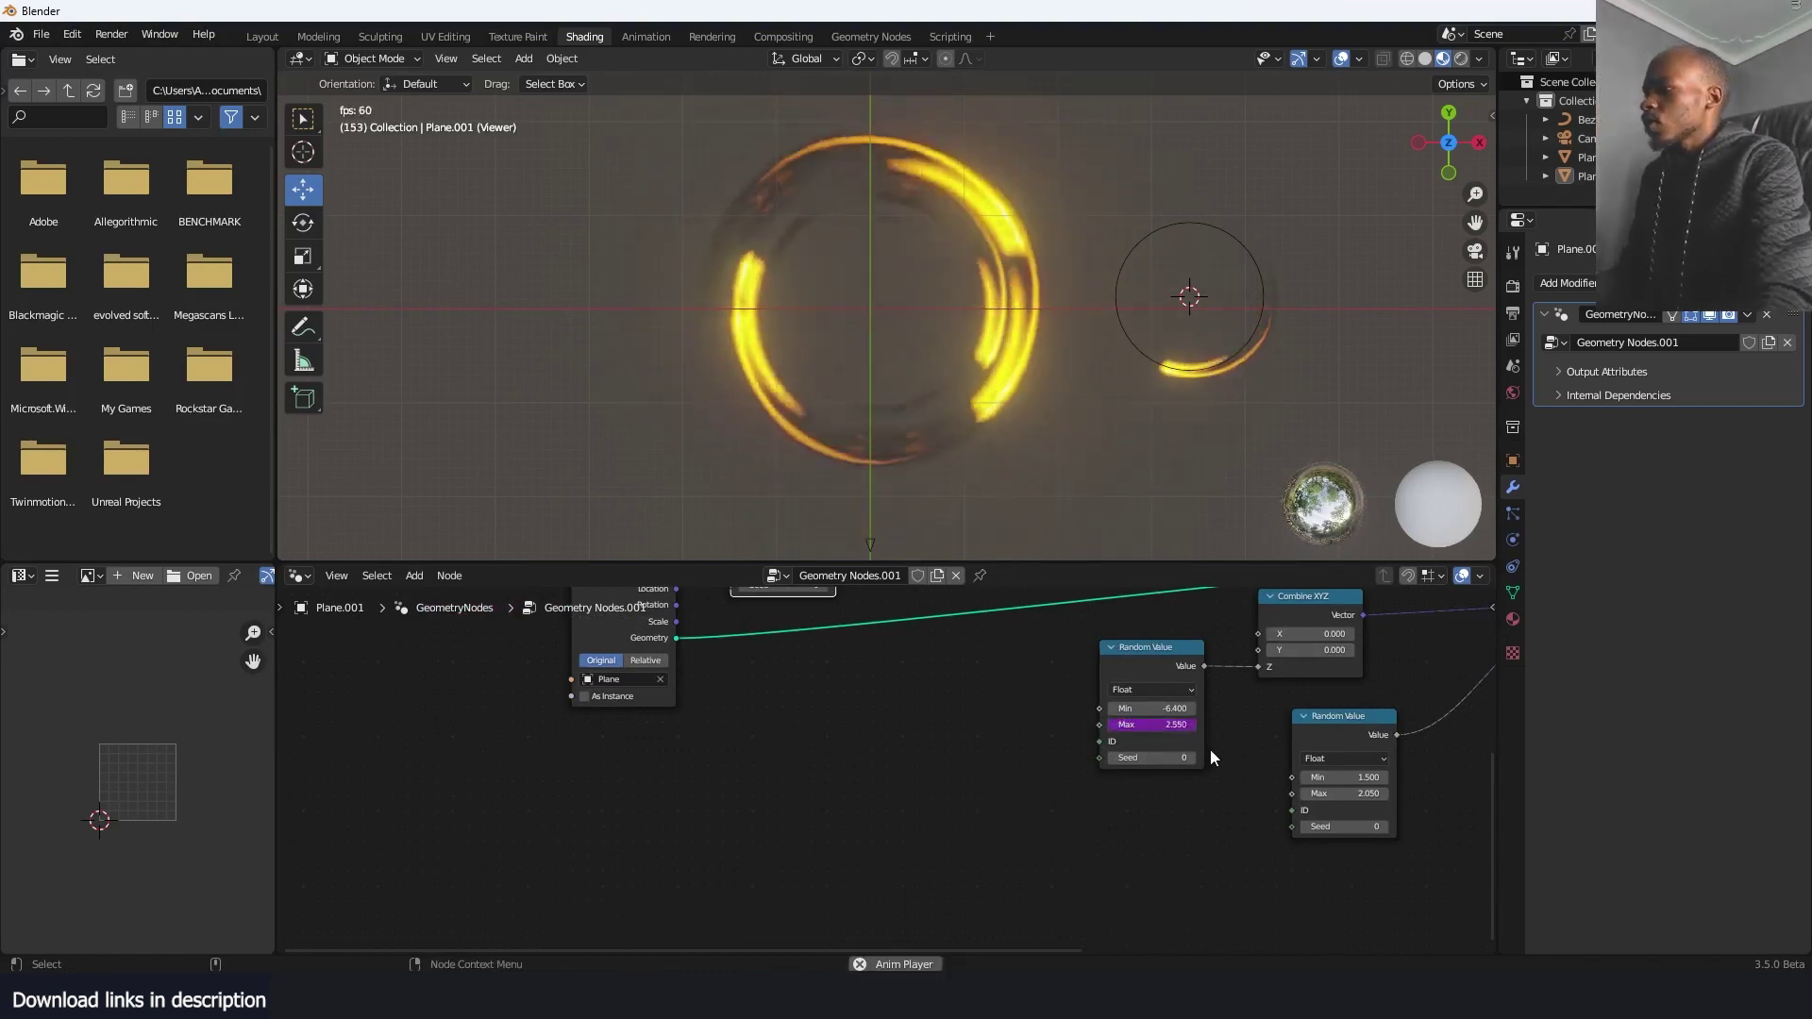
Negate the rotation driver to -frame/60, preview it, and edit the expression again for a faster spin
key("space")
double_click(1129, 724)
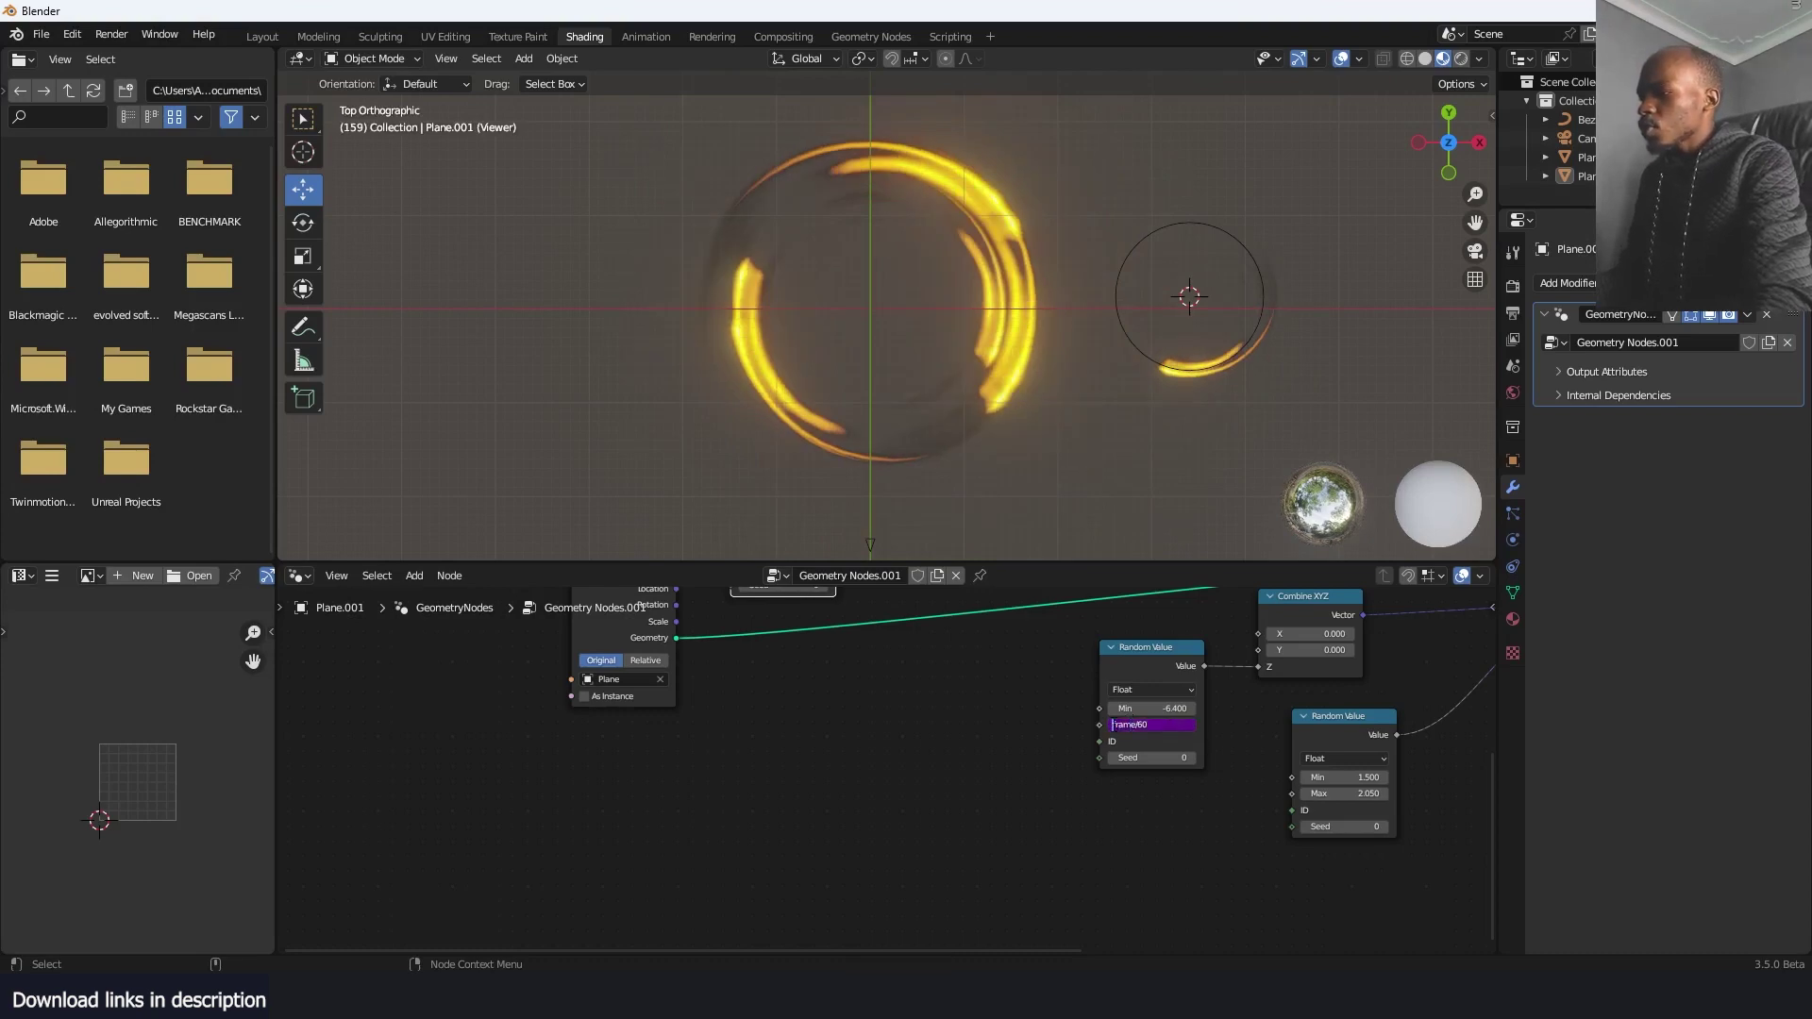
type("-")
key("Return")
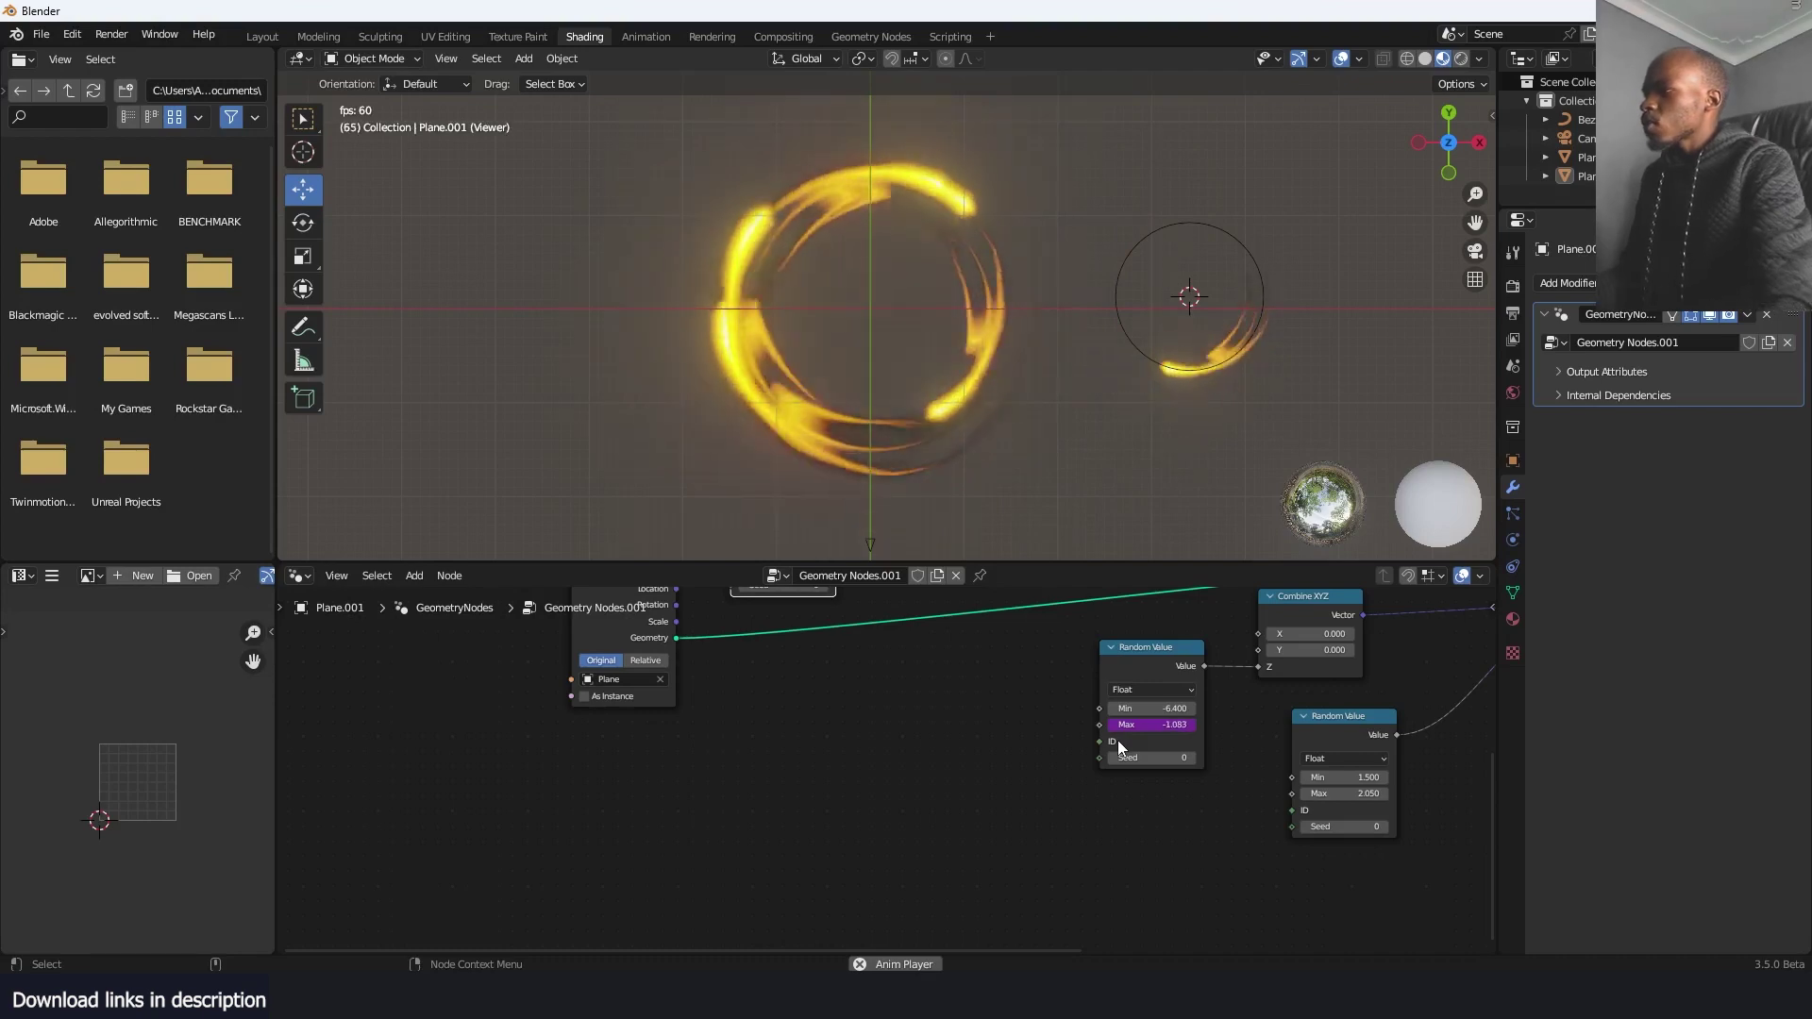
key("space")
left_click(1119, 725)
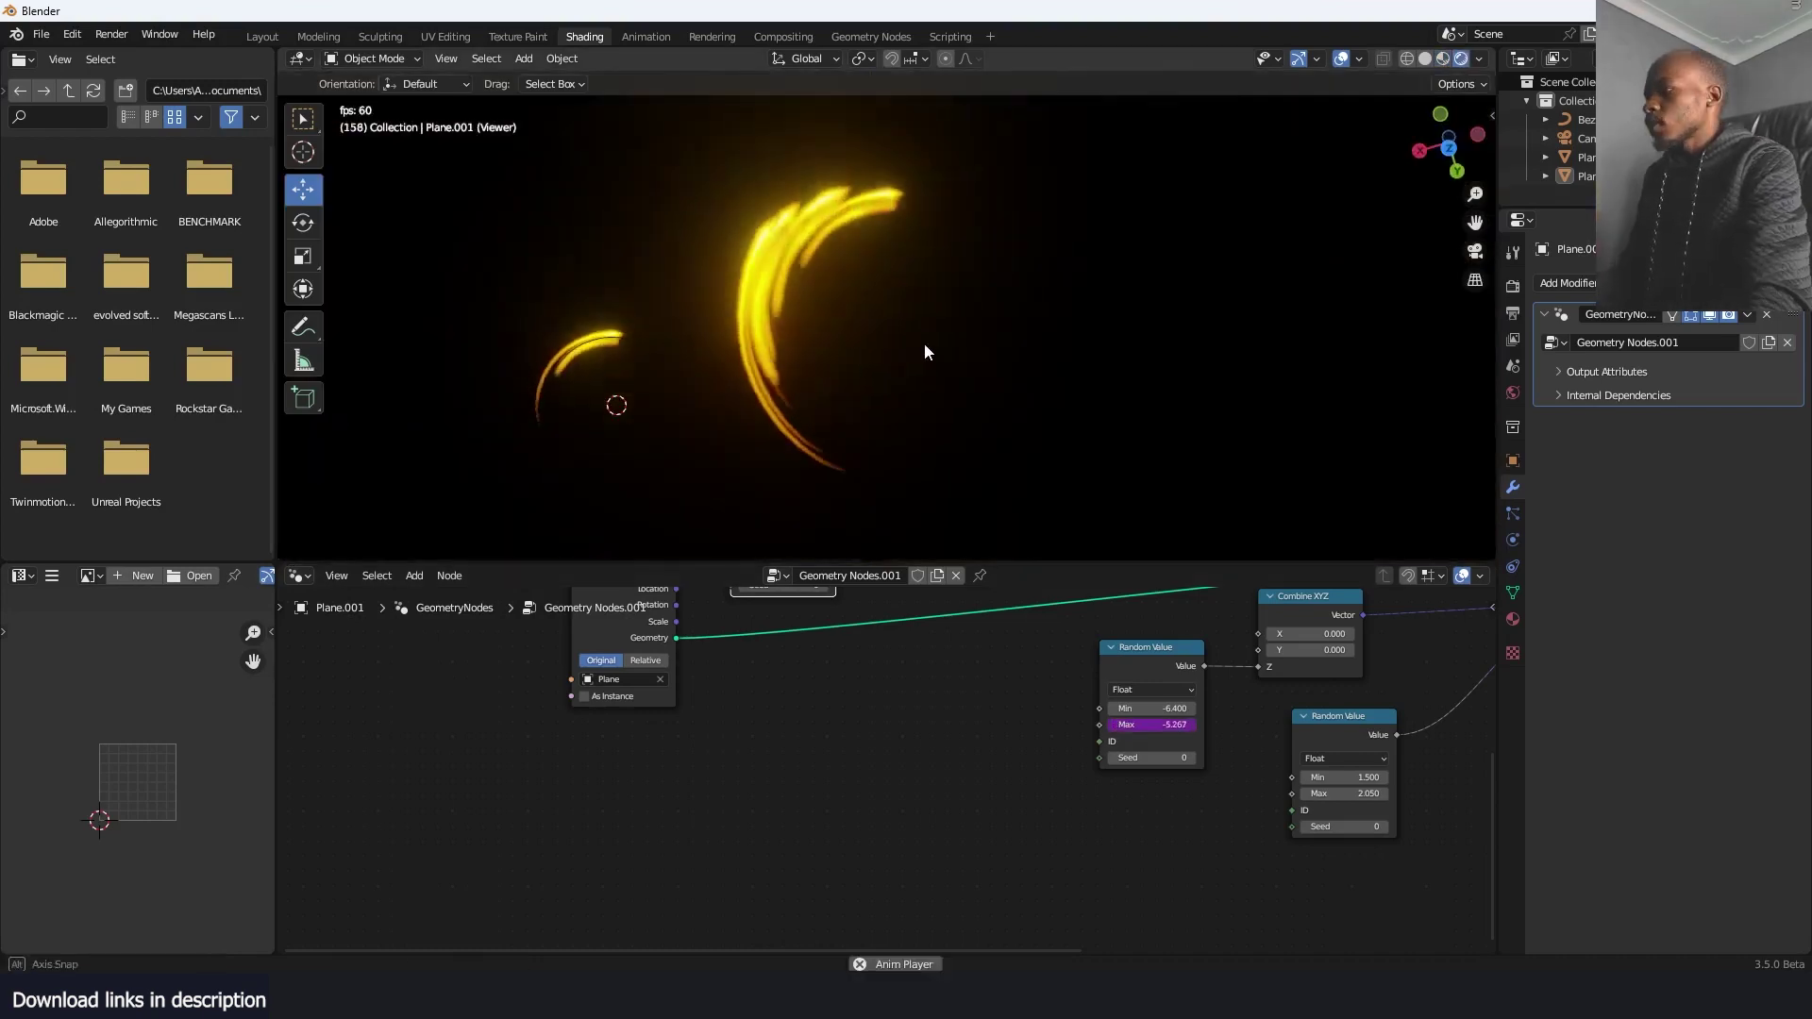
Switch the node area to the Shader Editor and select the original curved beam plane to show its material nodes
middle_click_drag(925, 343, 1050, 264)
scroll(1050, 264, "up", 5)
scroll(1311, 817, "down", 12)
middle_click_drag(1240, 859, 1113, 911)
scroll(1146, 665, "up", 4)
middle_click_drag(796, 337, 975, 384)
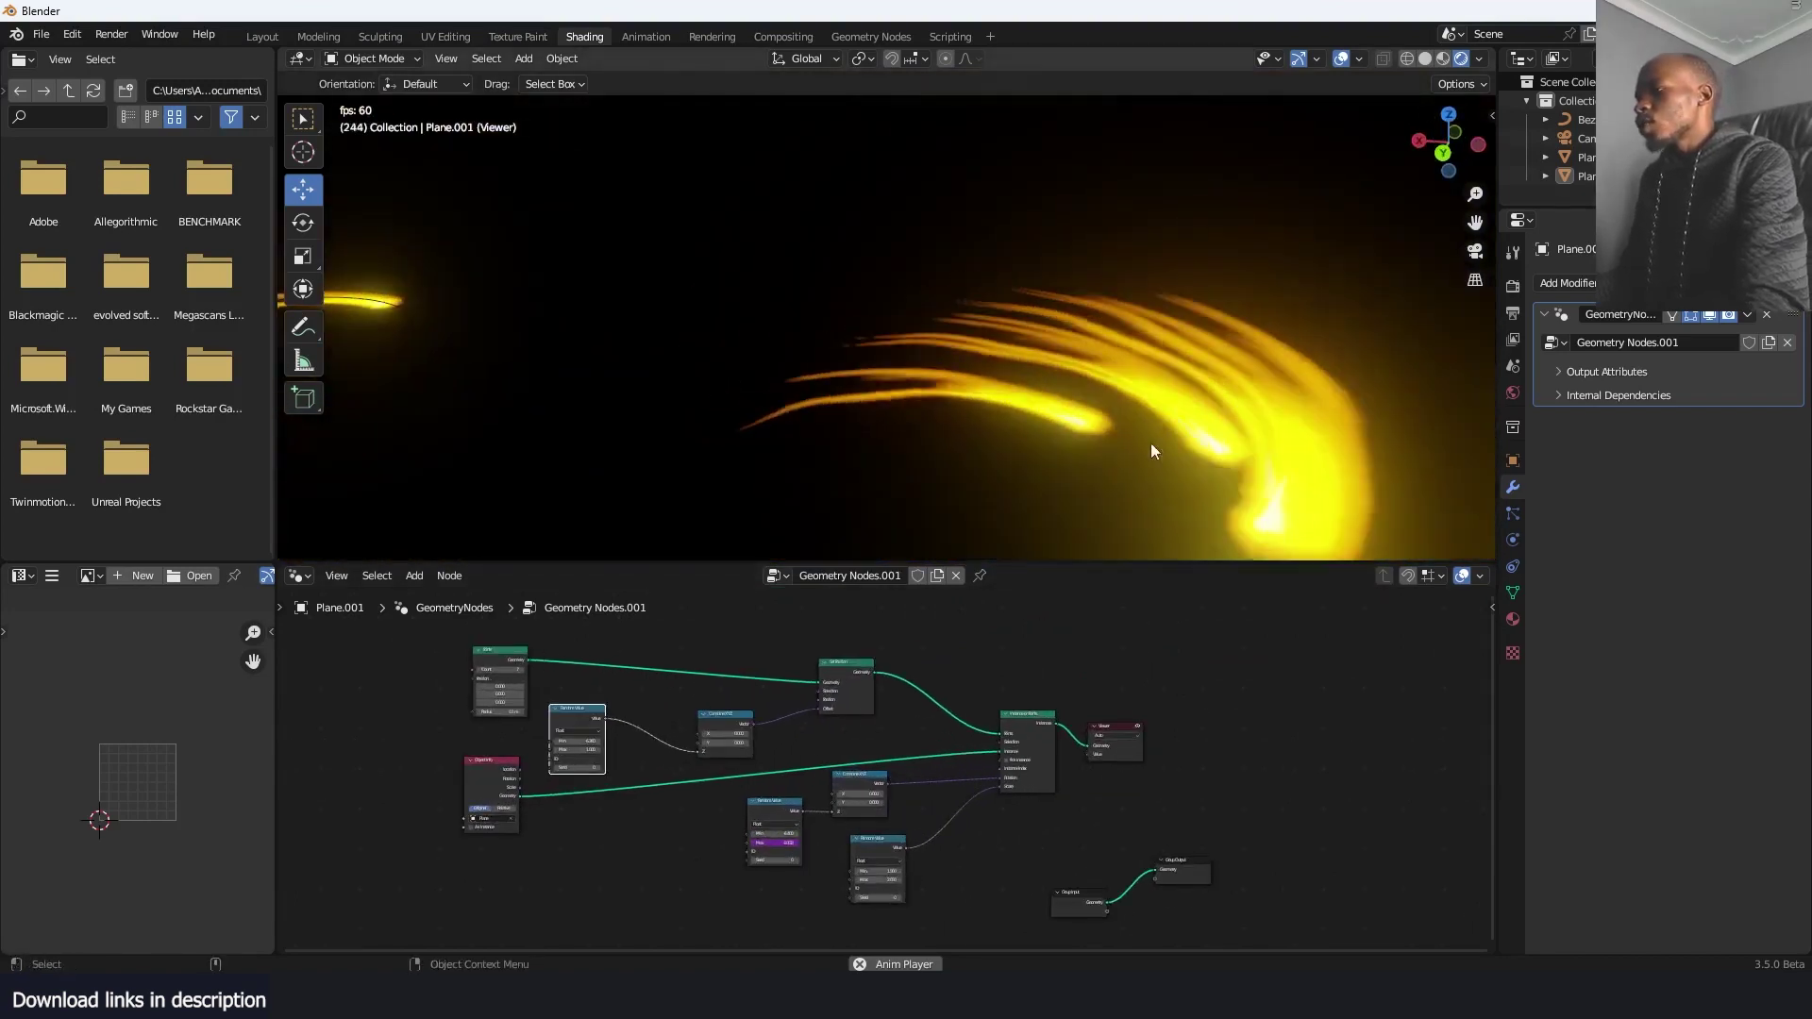
left_click(1264, 486)
left_click(300, 576)
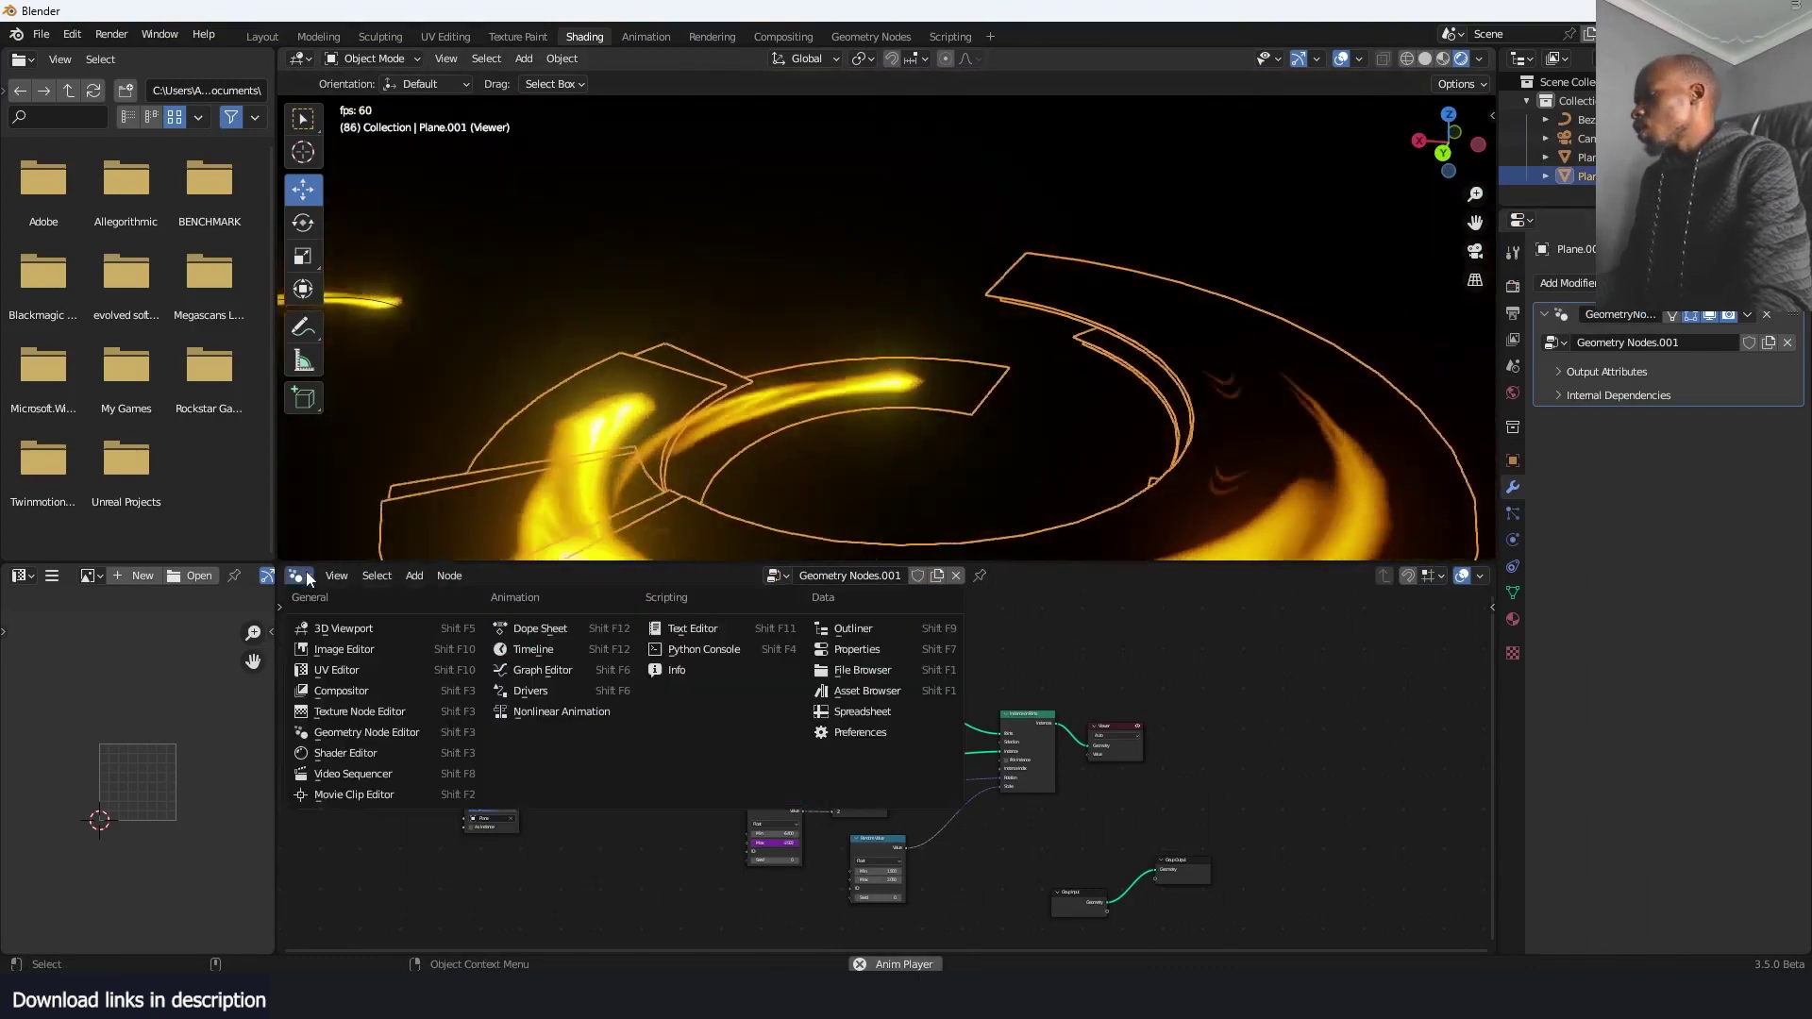
left_click(433, 747)
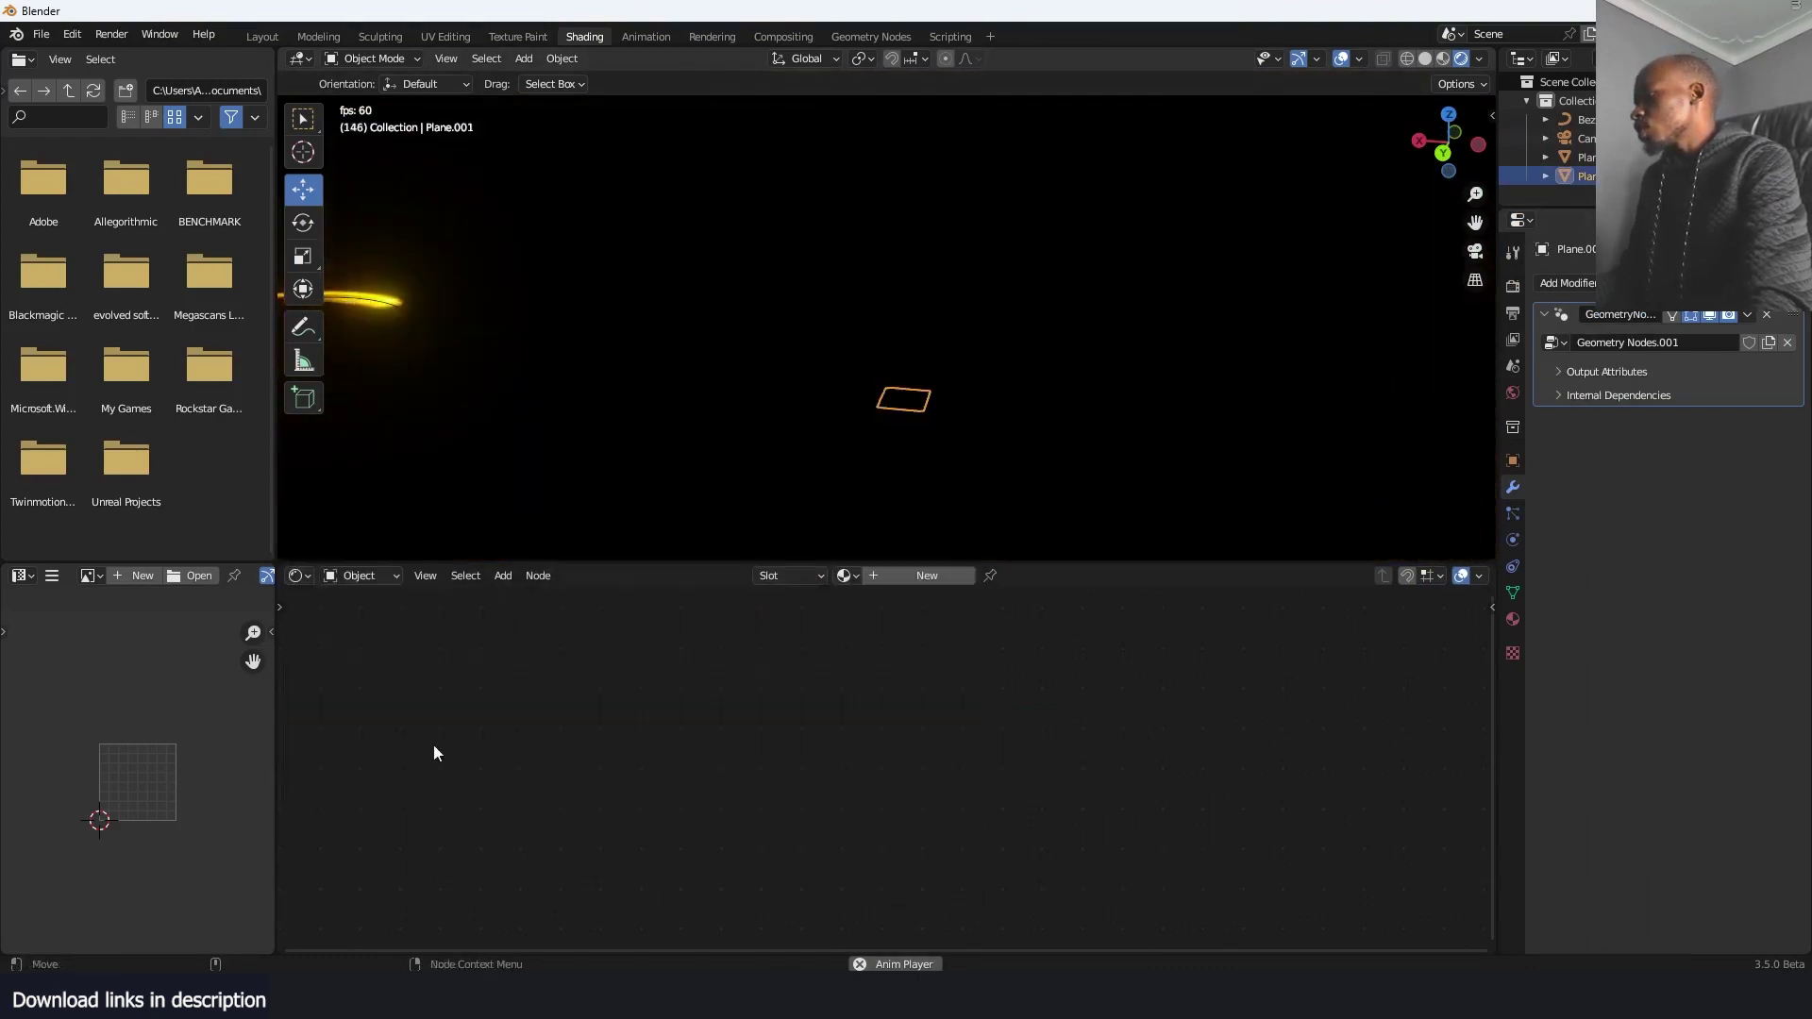
left_click(393, 308)
scroll(784, 794, "up", 5)
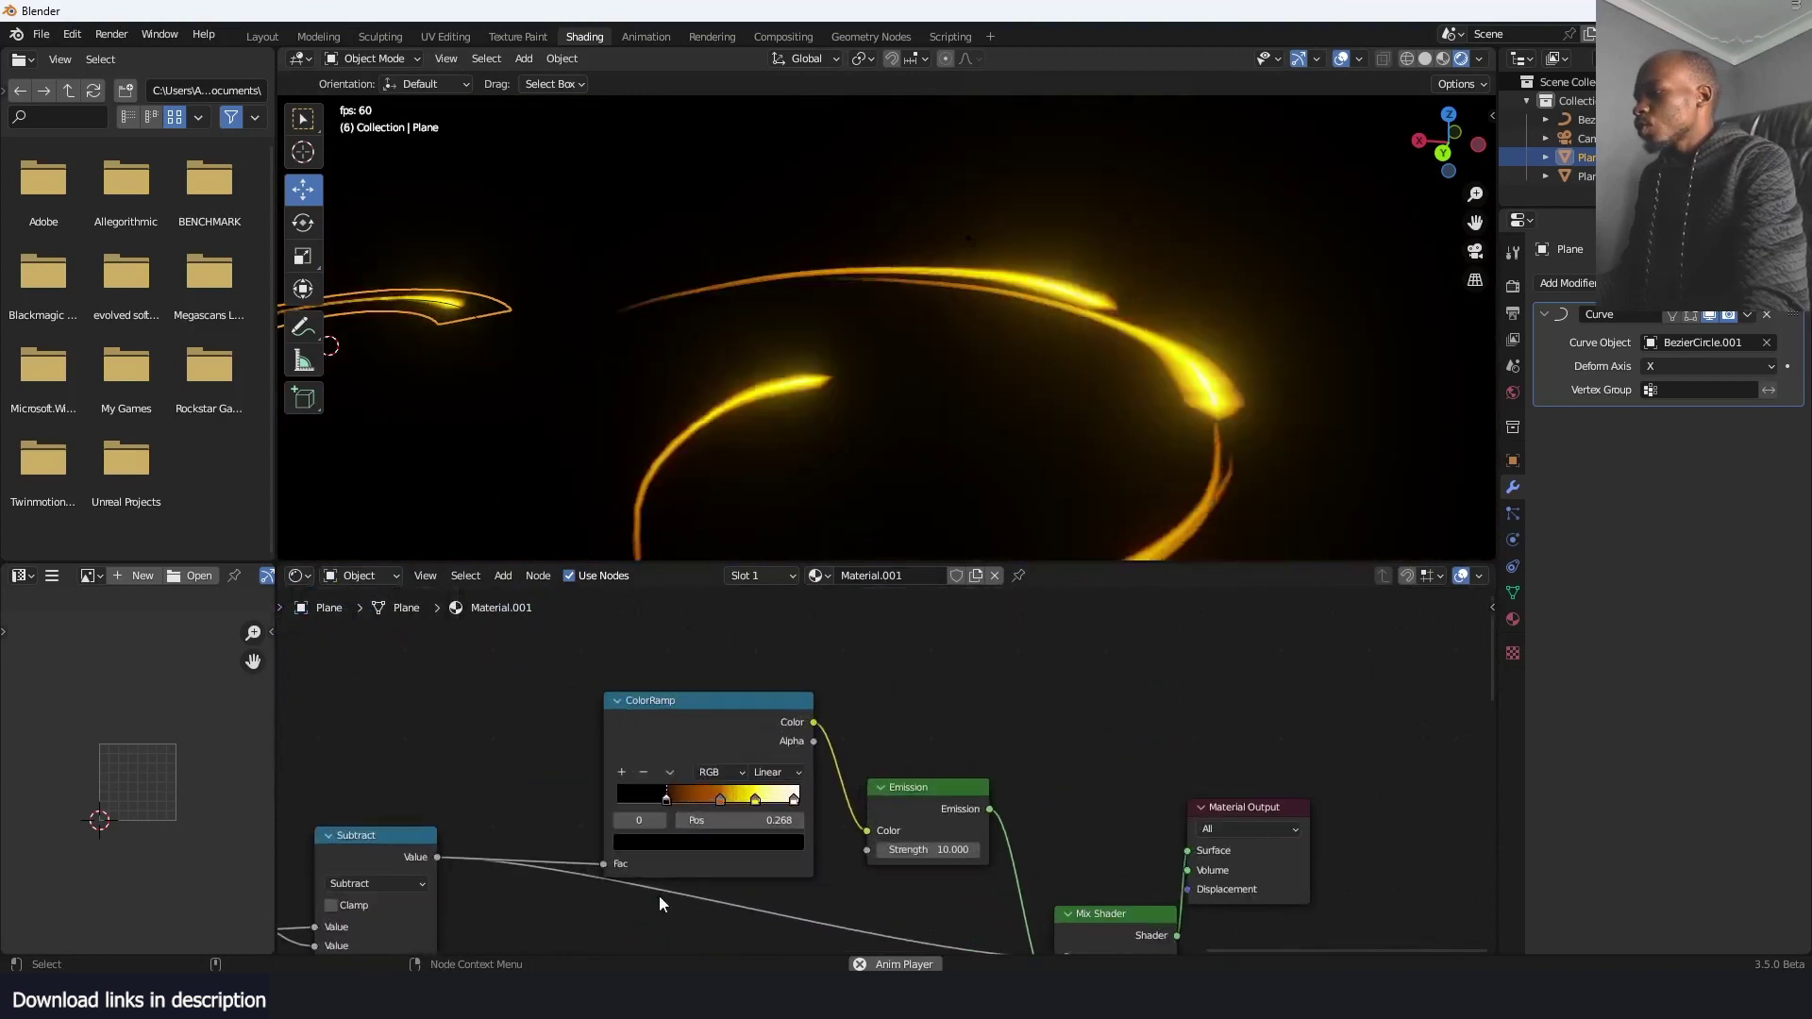
Insert a Hue Saturation Value node between the ColorRamp and Emission nodes and try a hue of 0.850
left_click(720, 799)
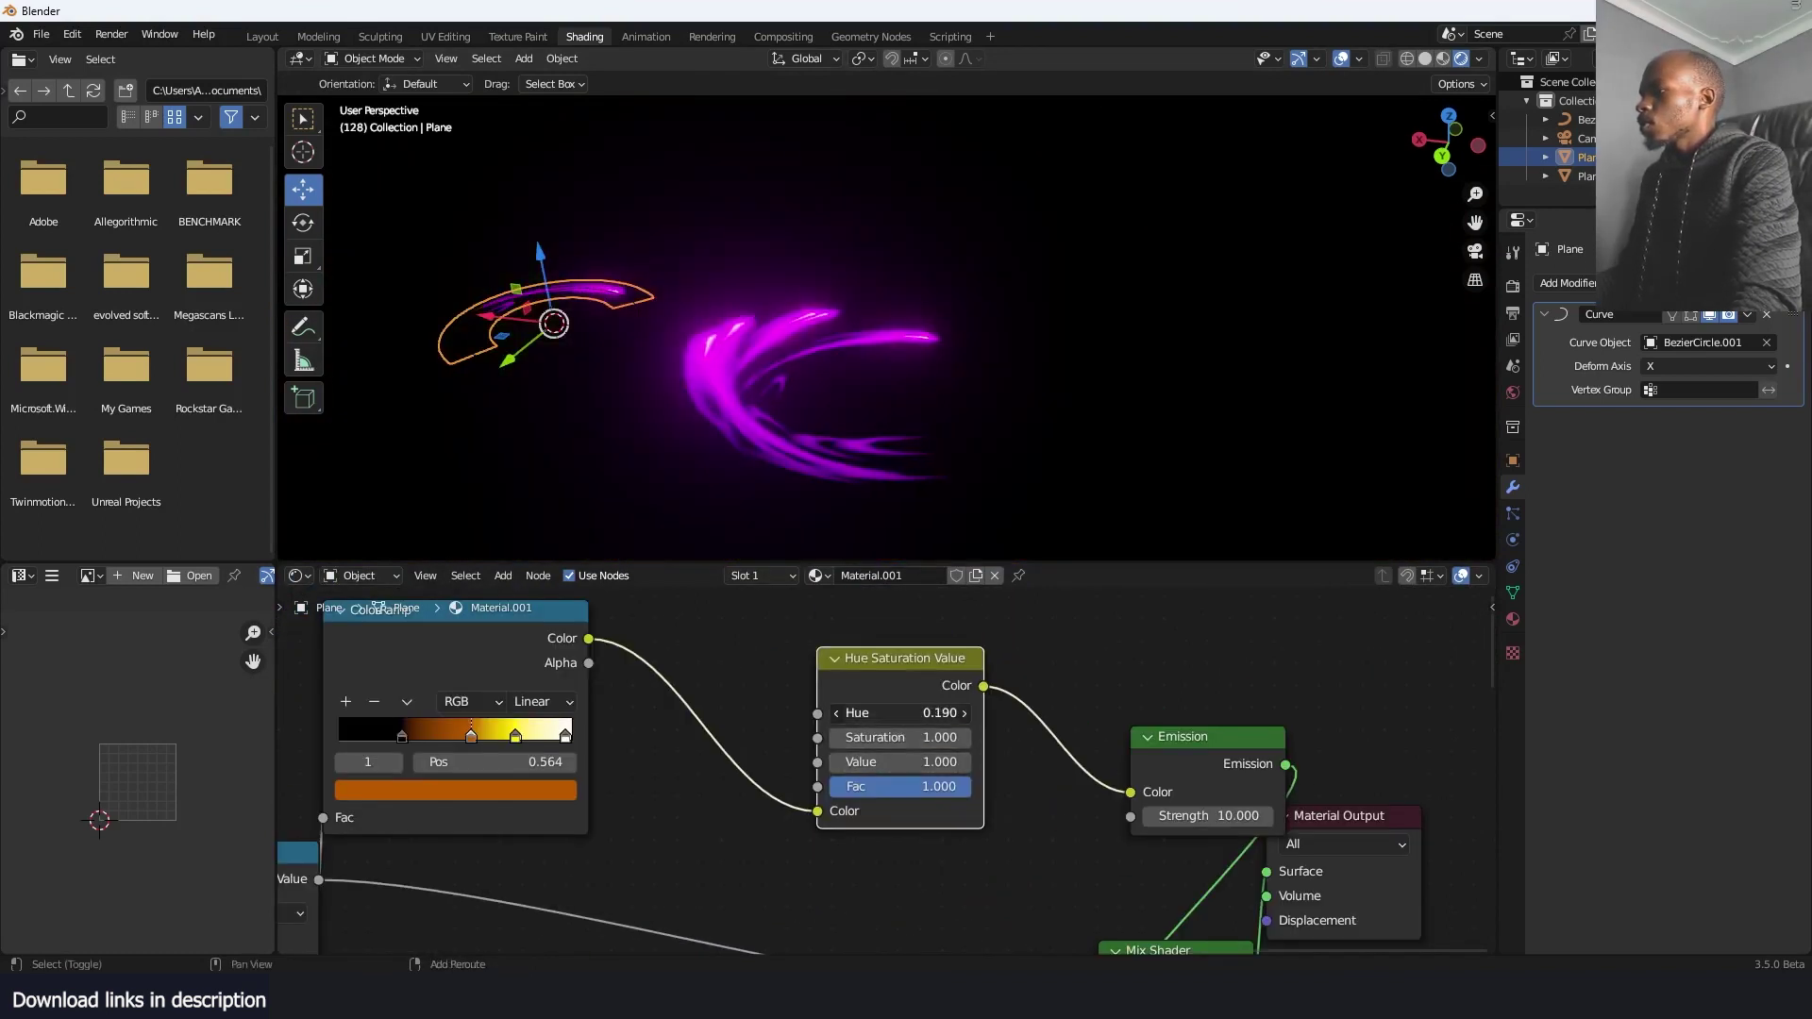
left_click_drag(899, 712, 1092, 712)
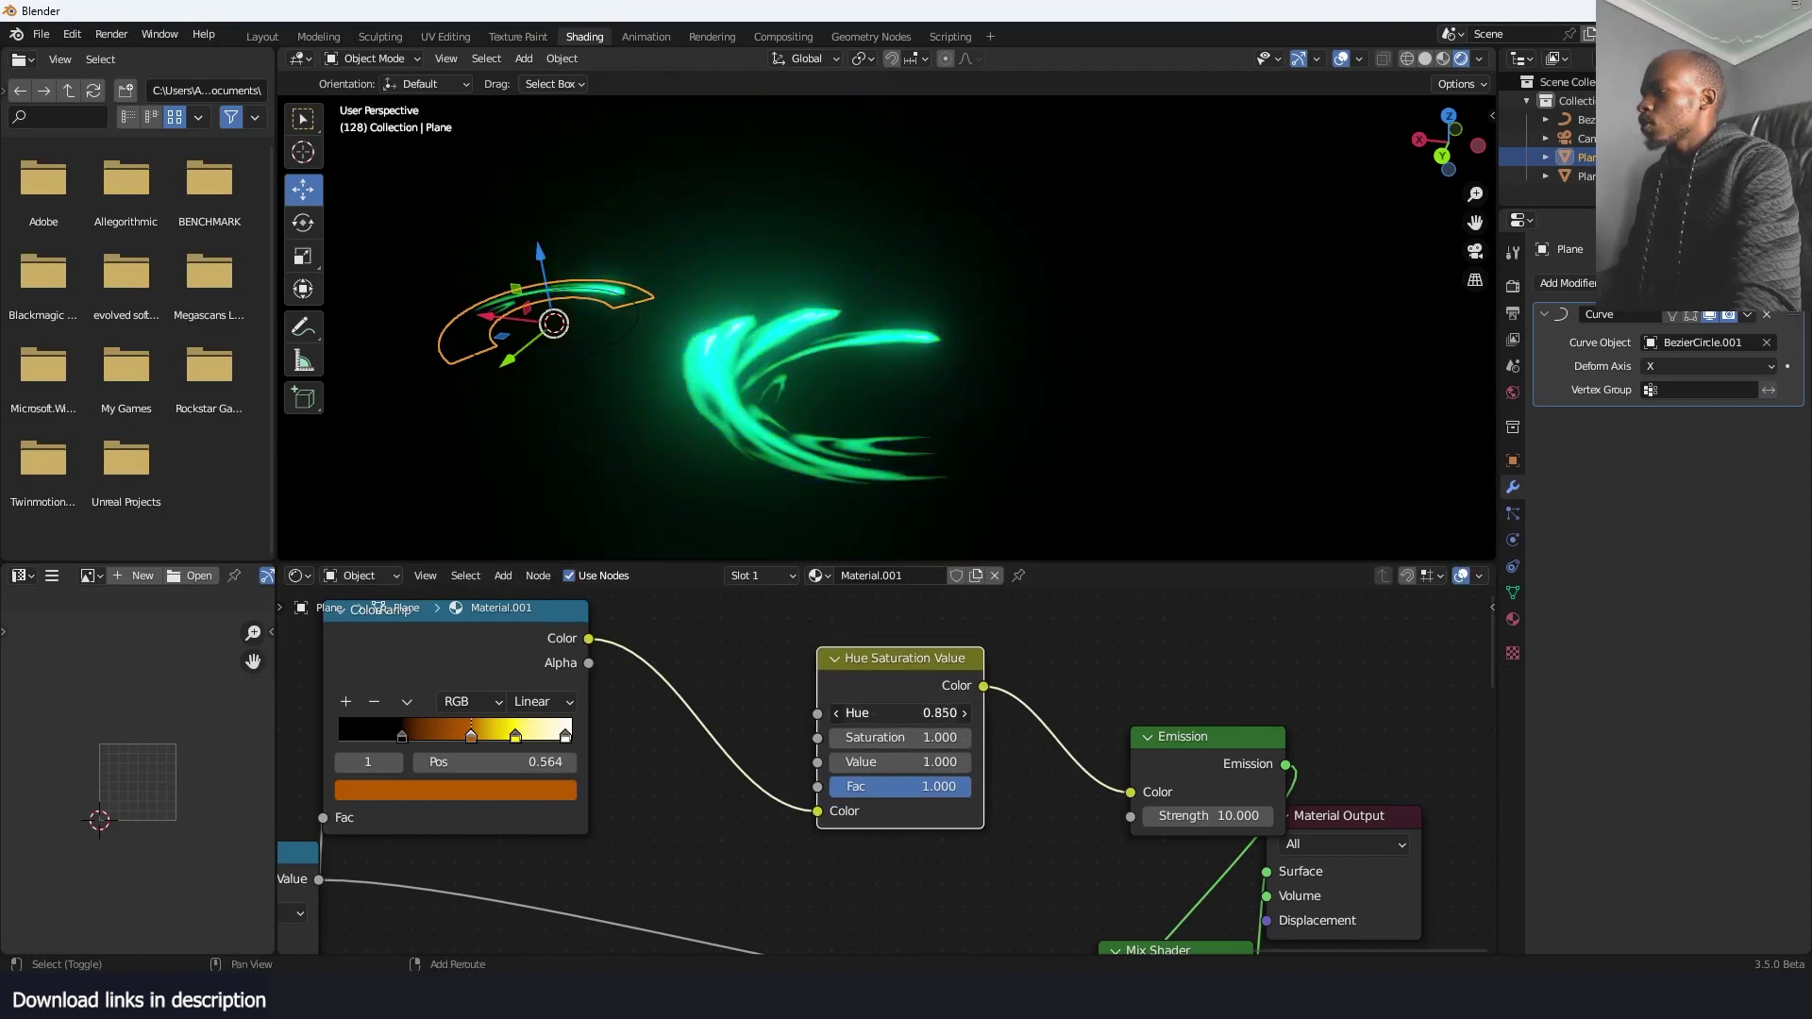
middle_click_drag(974, 489, 863, 507)
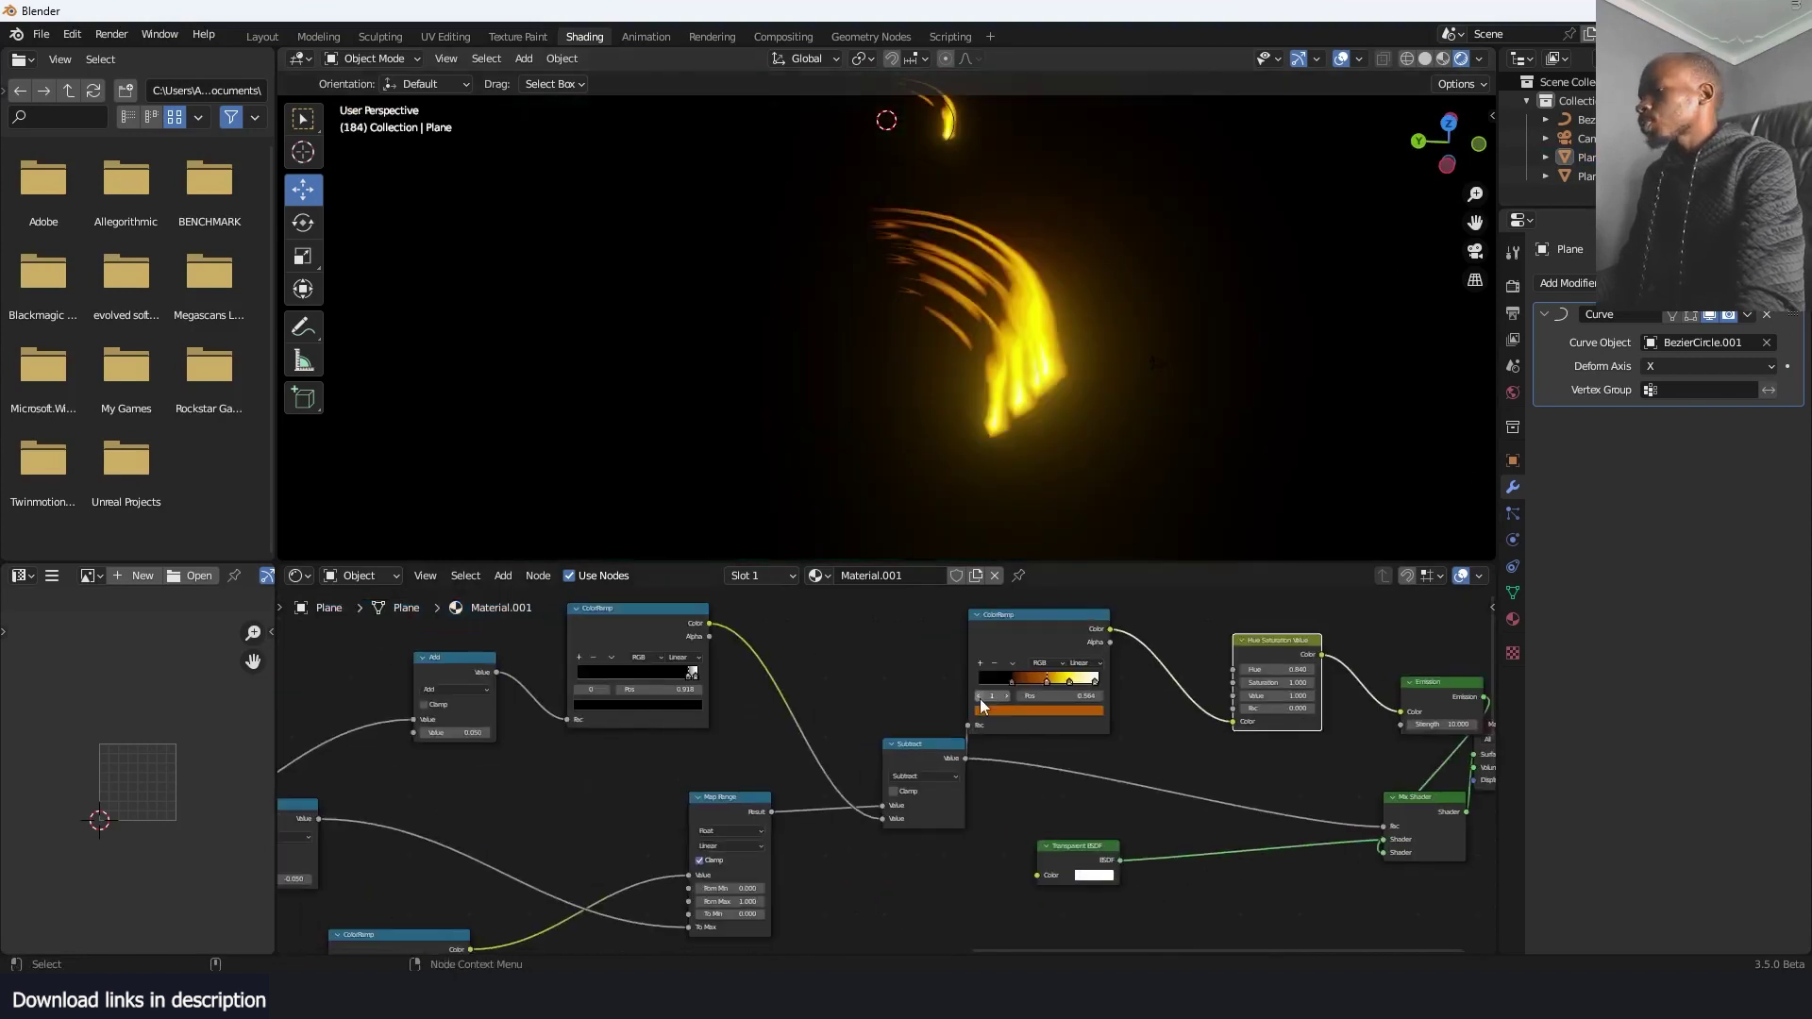
Fine-tune the nodes upstream of the colour ramp in the beam material to make the flame fuller
middle_click_drag(772, 714, 1213, 789)
scroll(768, 682, "down", 1)
left_click_drag(978, 710, 1000, 709)
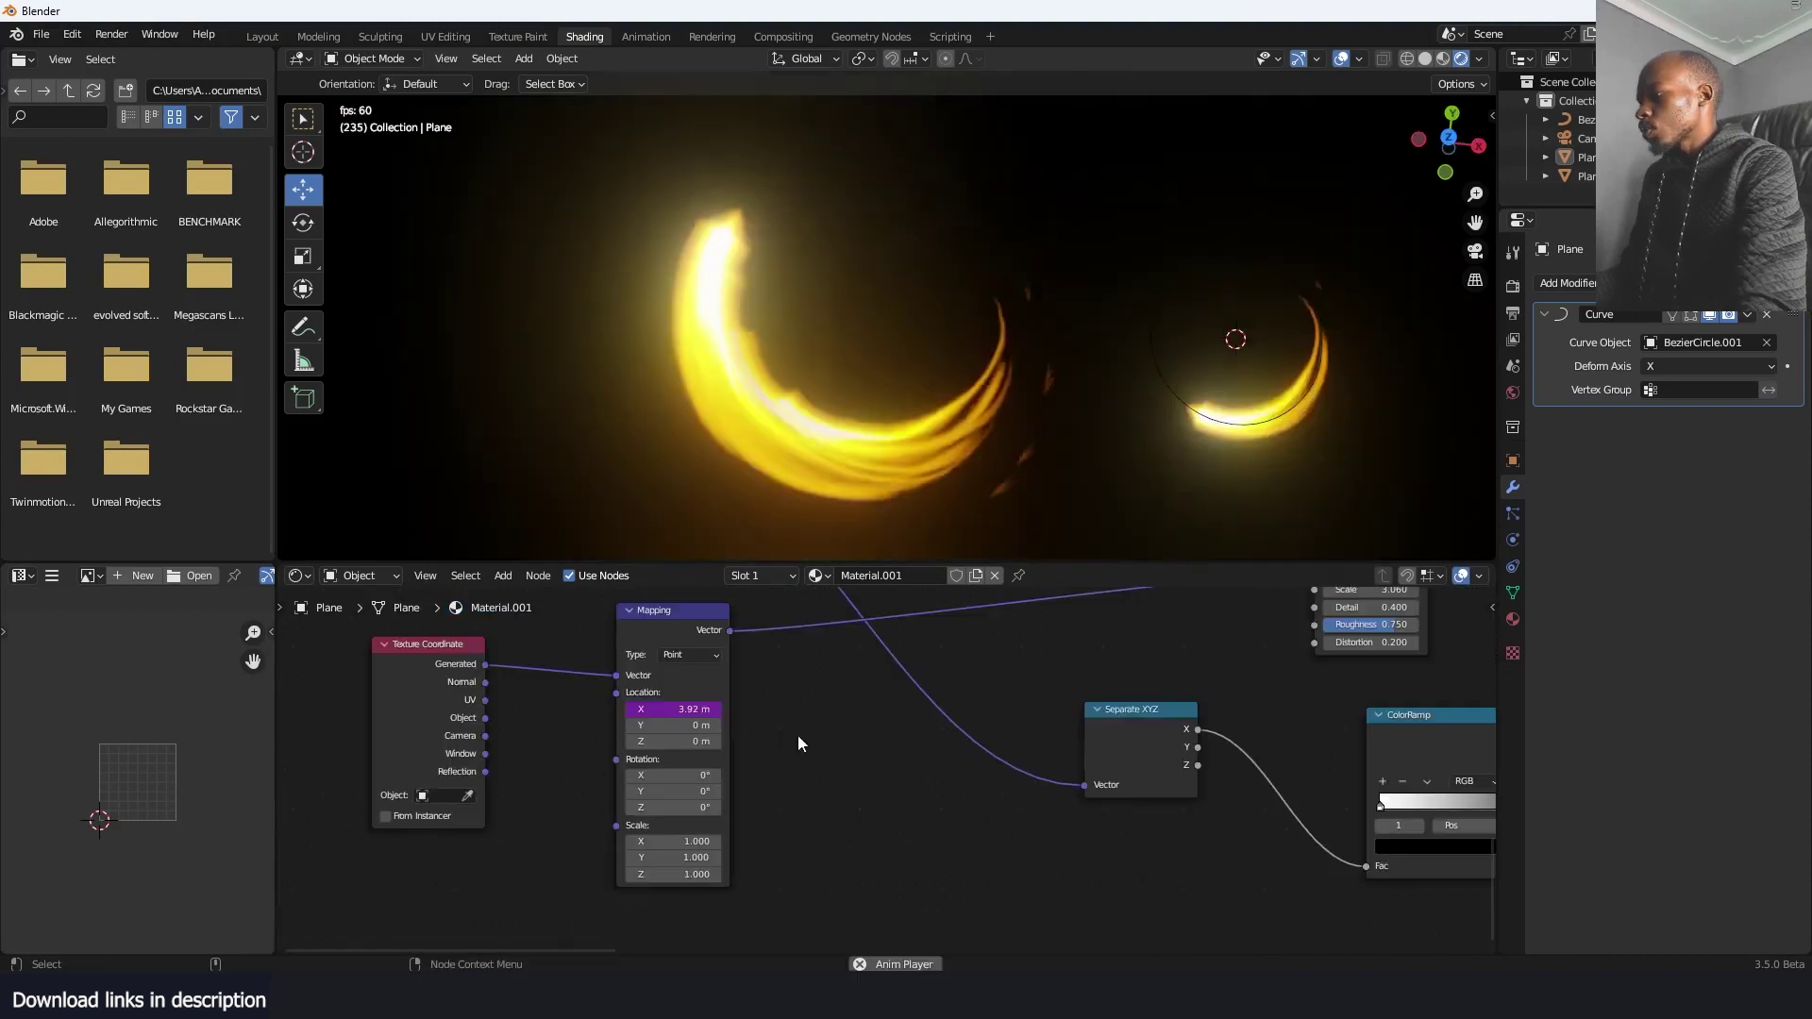